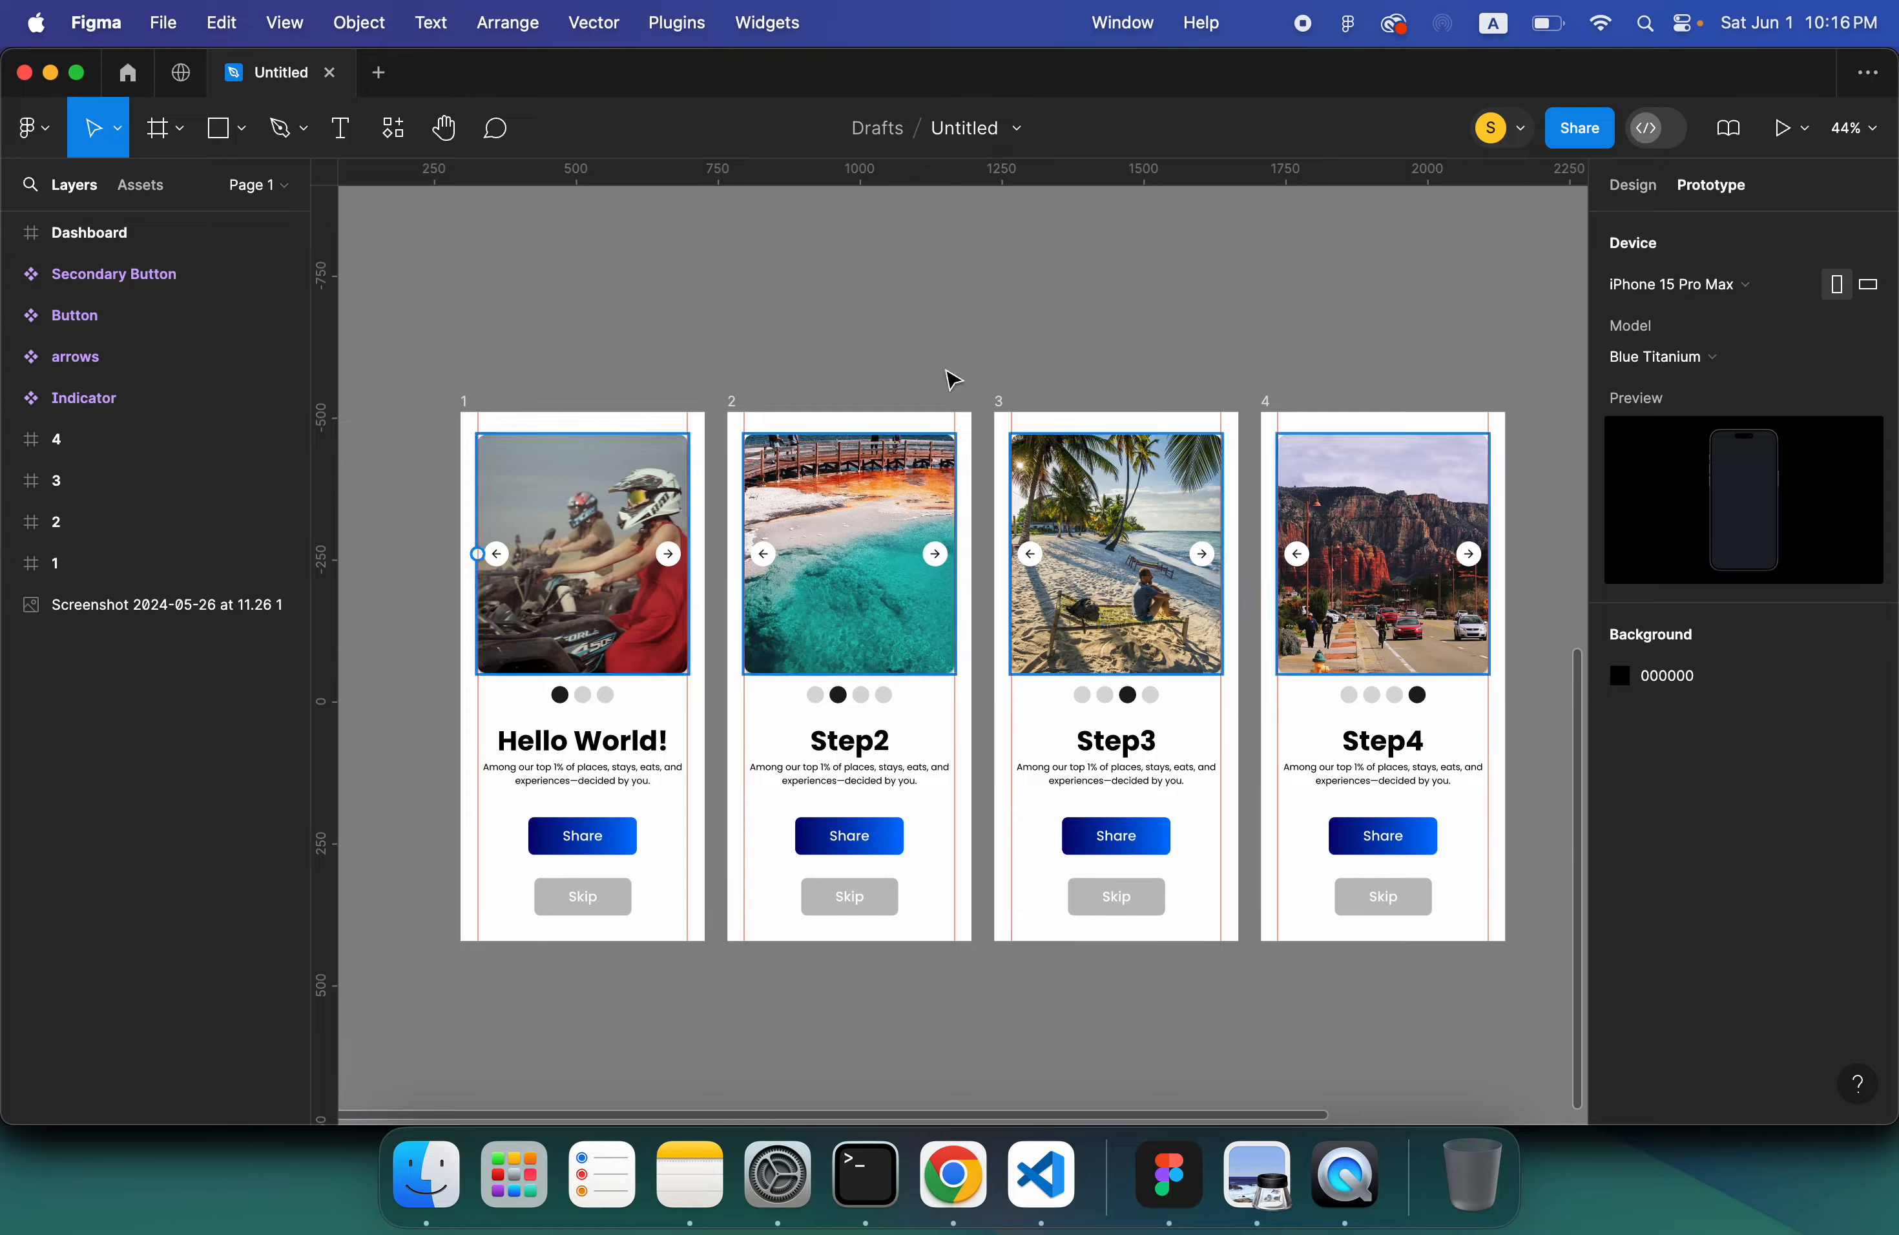
Step: Set the prototype device to iPhone 15 Pro Max
left_click(1633, 186)
left_click(1709, 190)
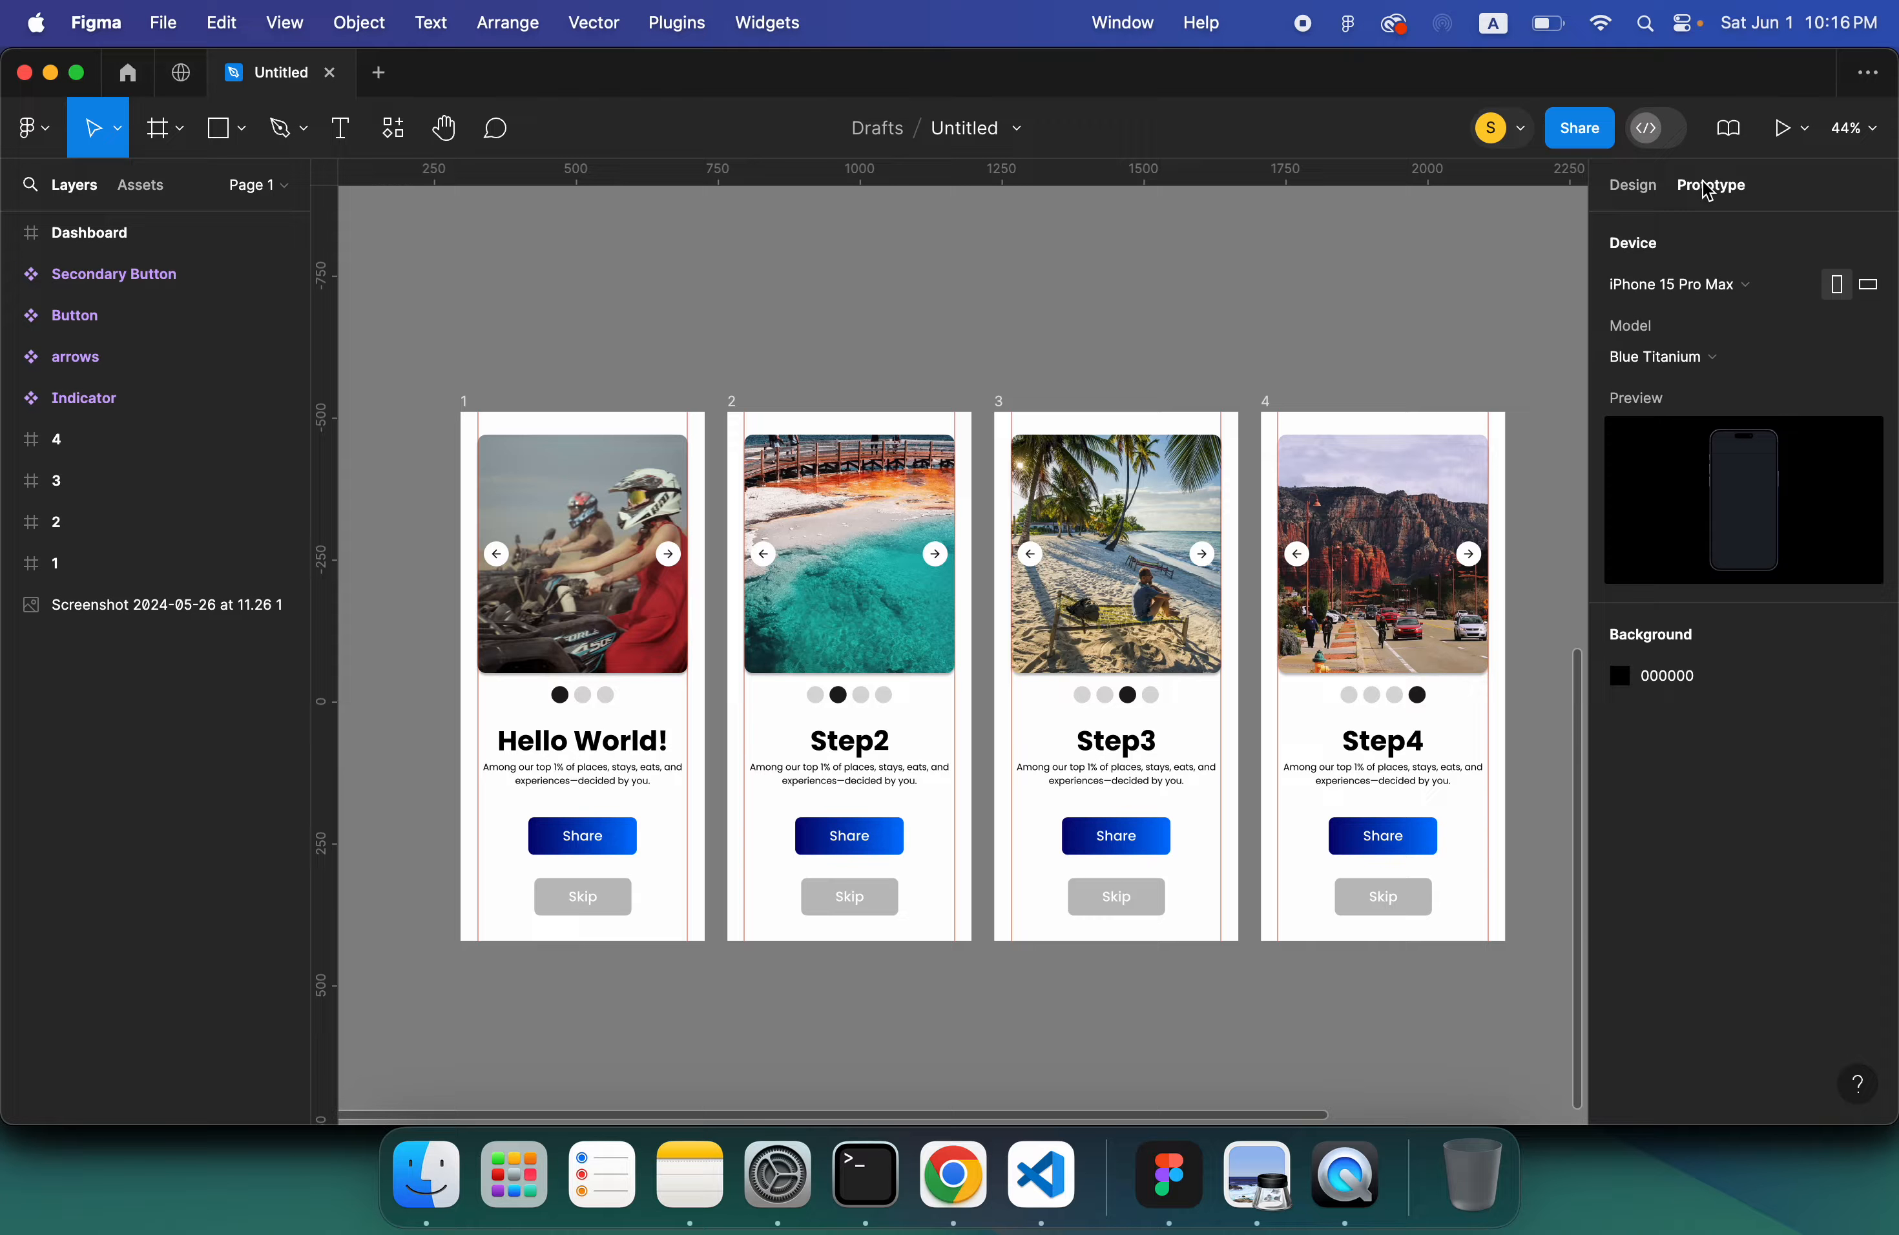
left_click(1706, 287)
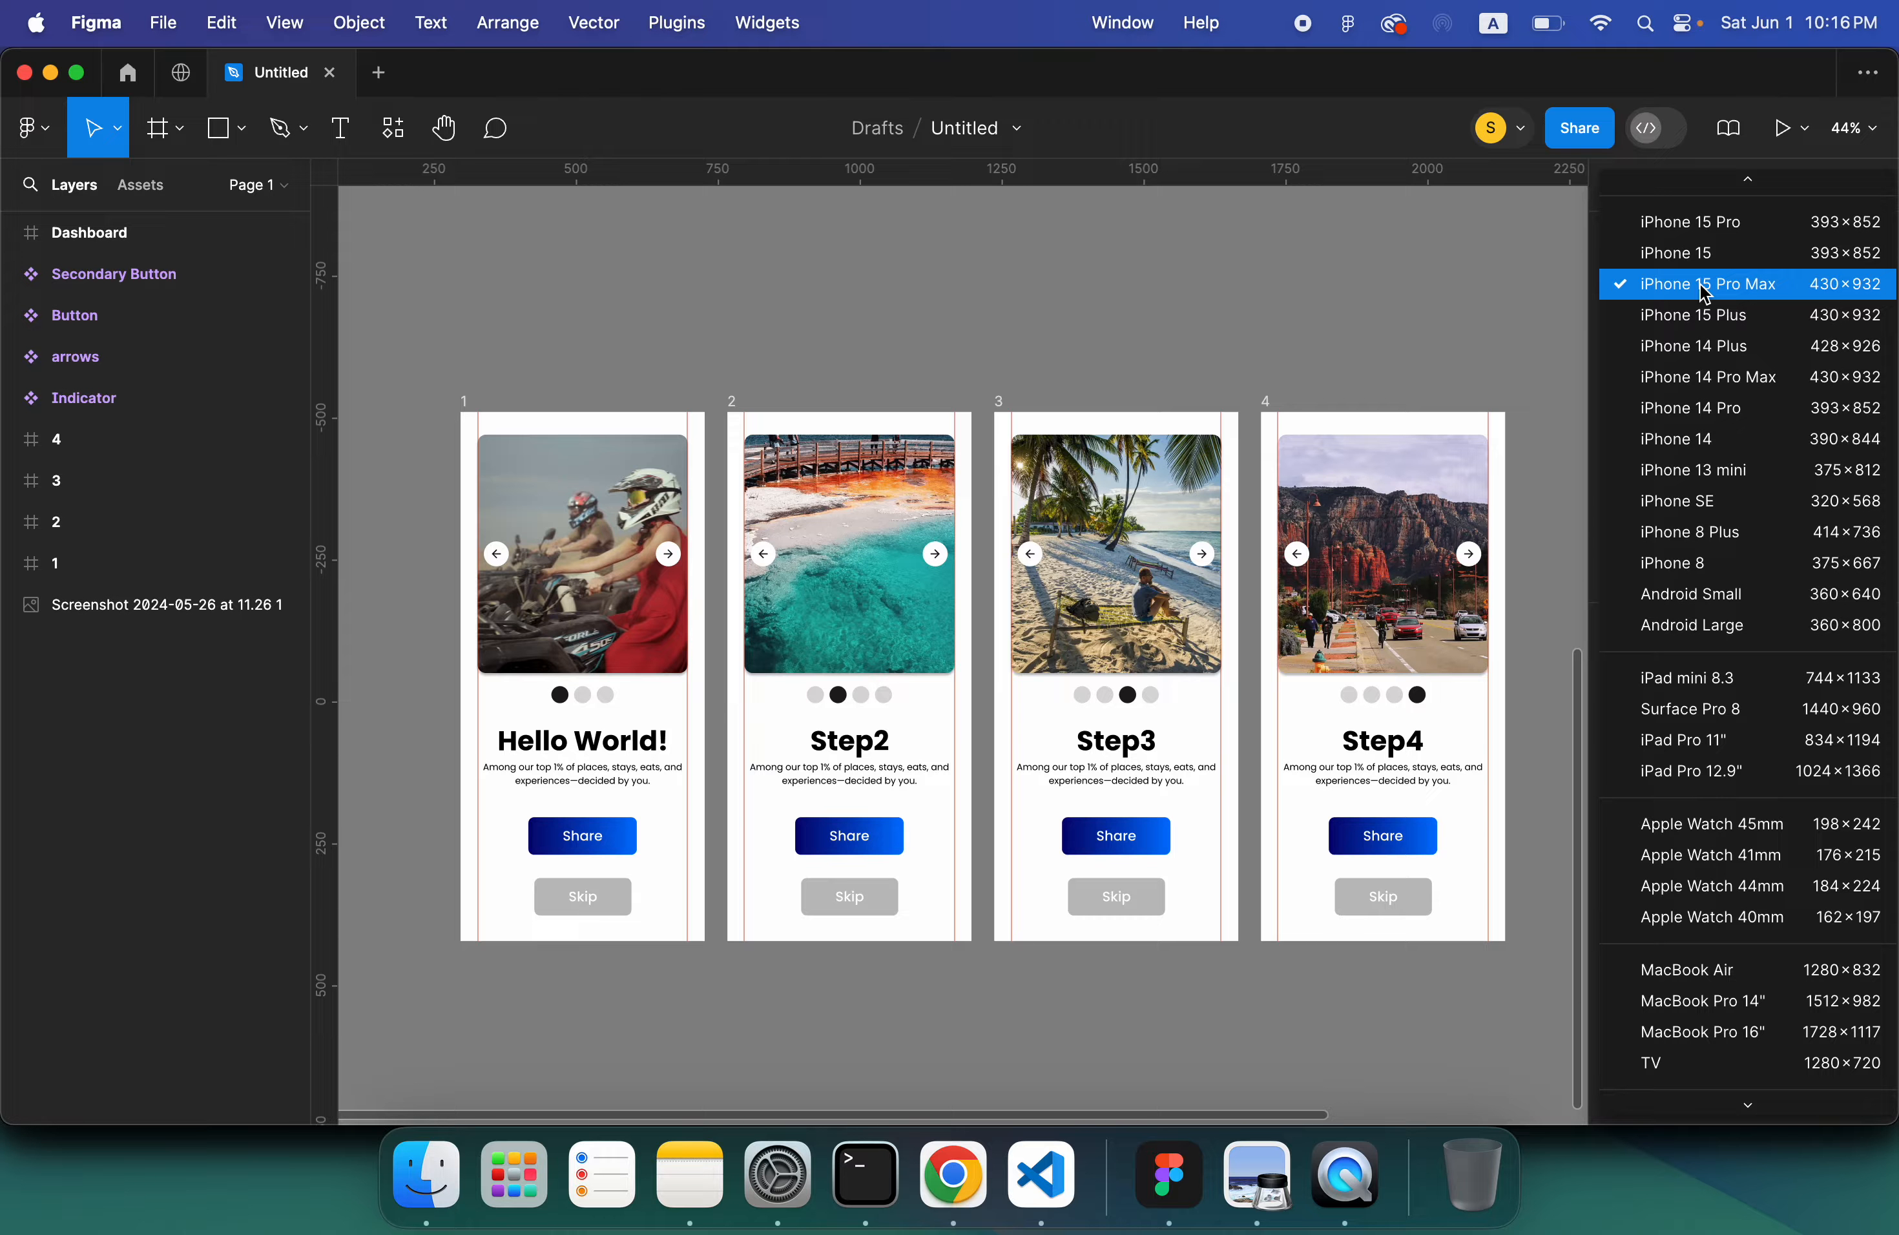
left_click(1706, 286)
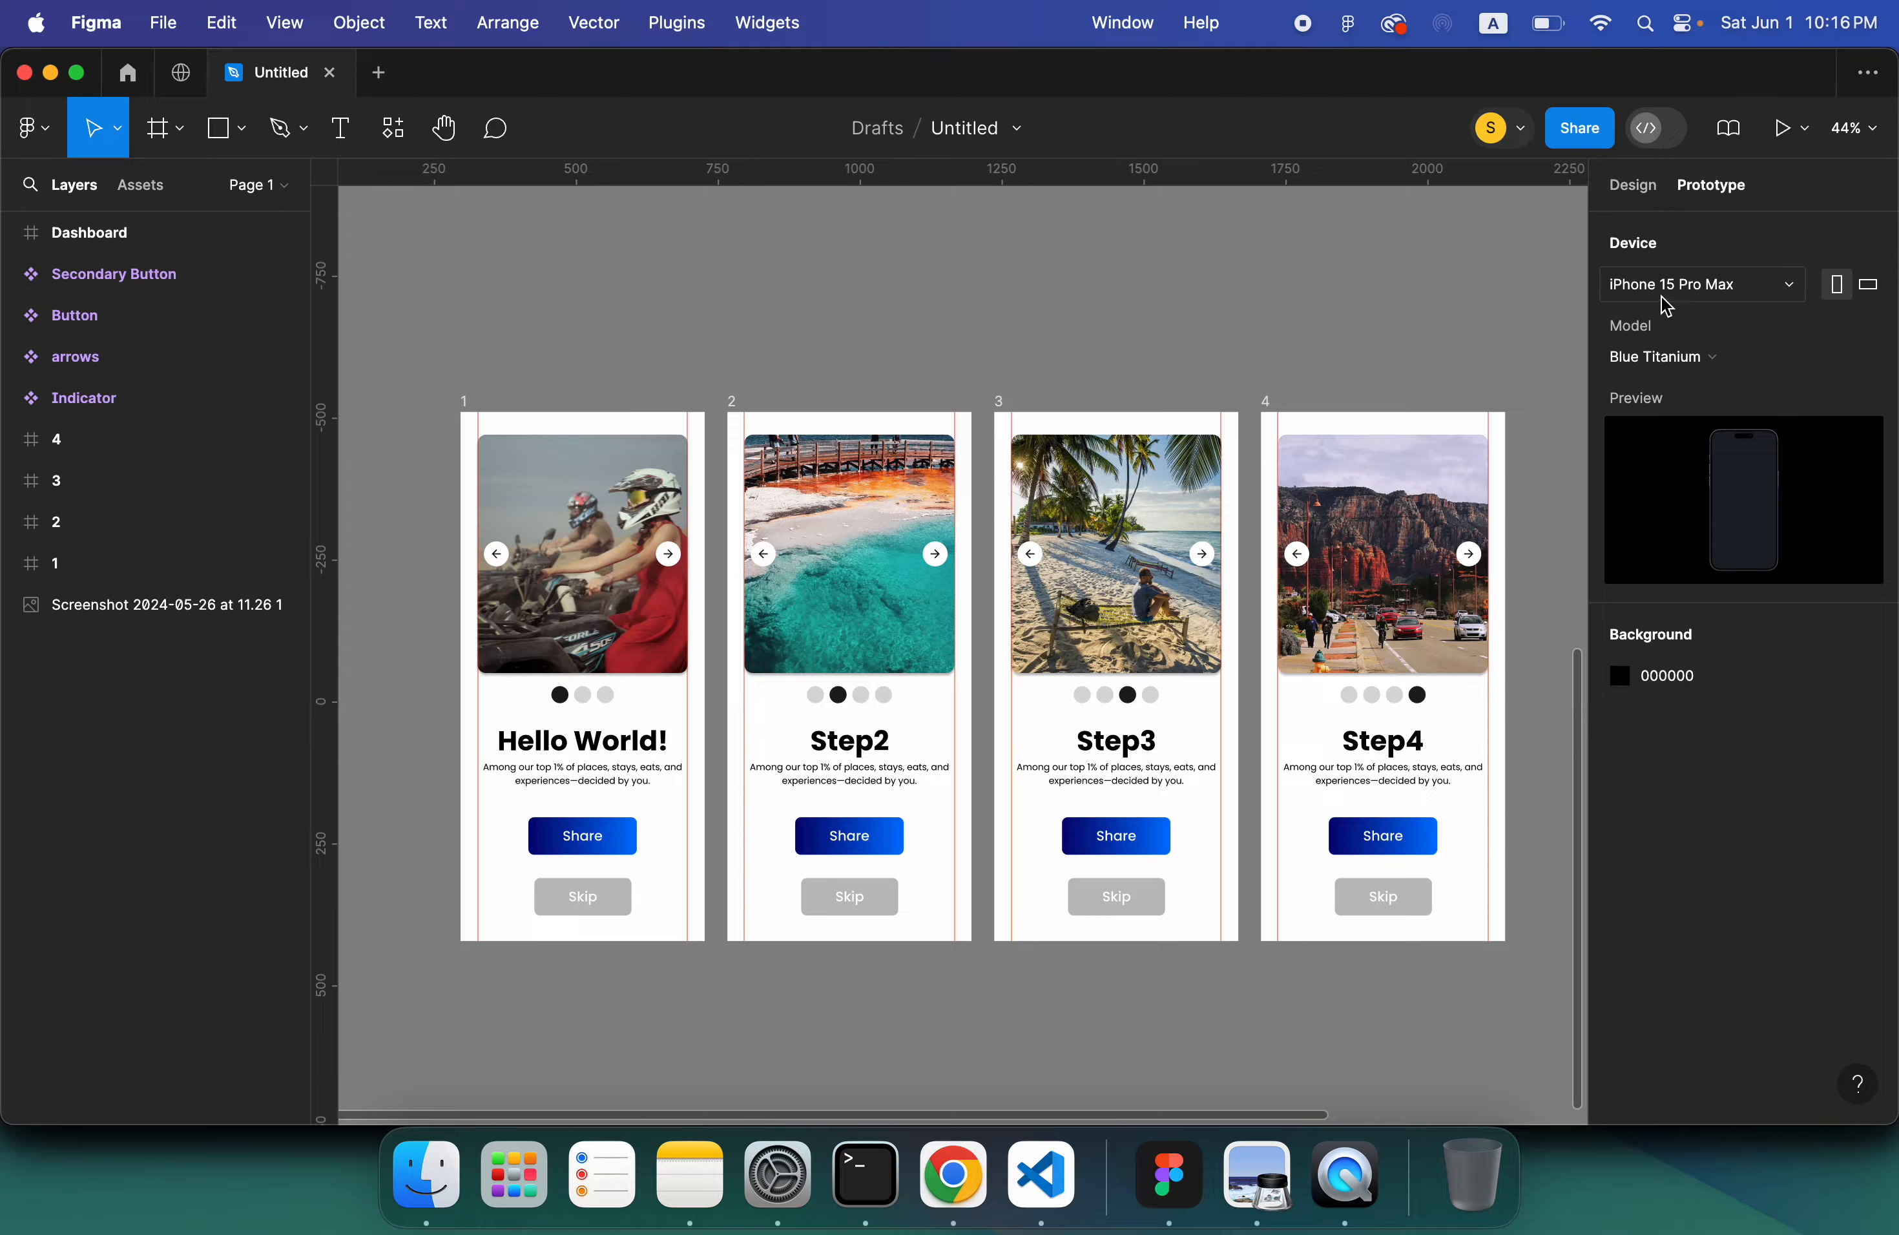
Step: Add a flow starting point named Flow 1 on frame 1
left_click(465, 402)
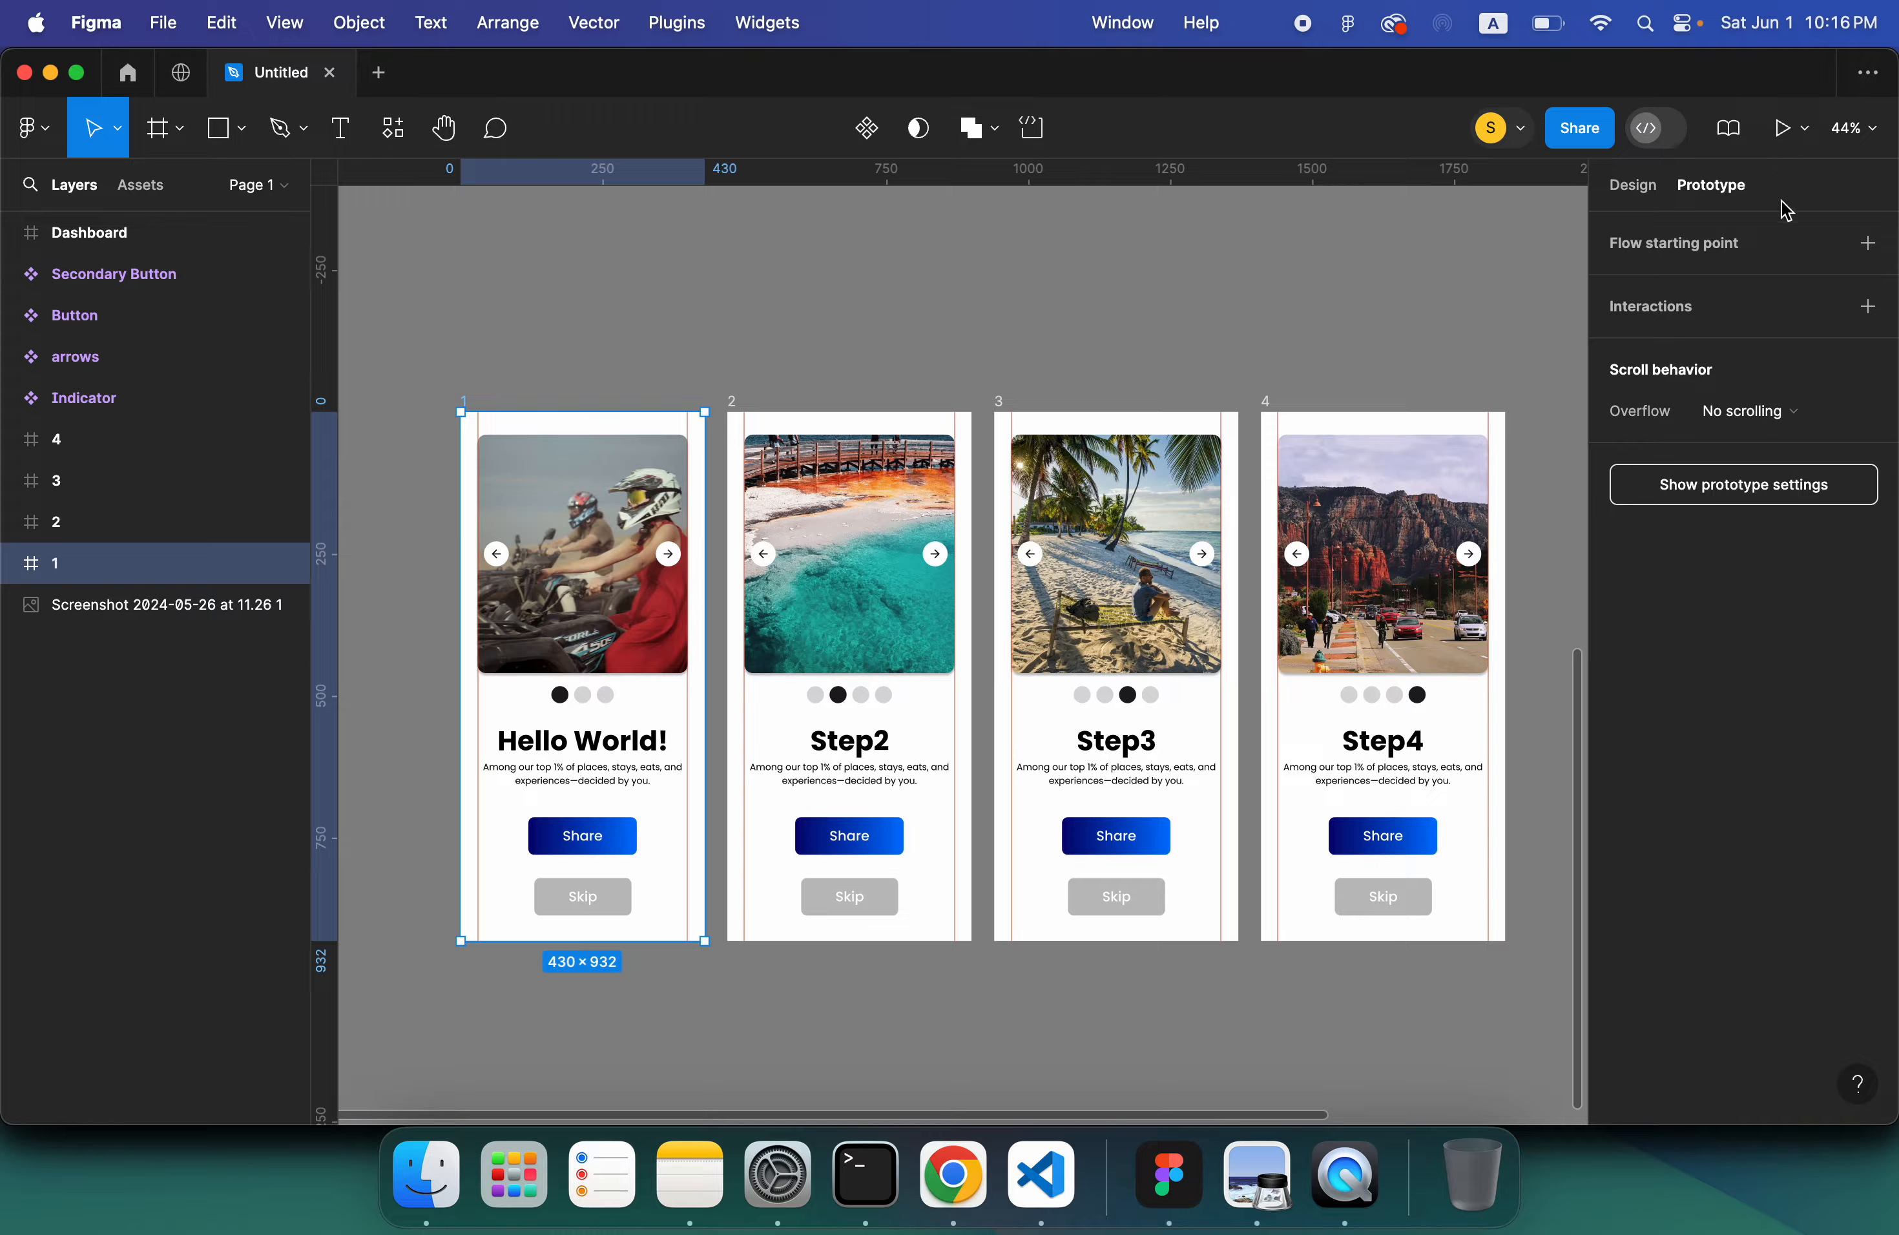
left_click(1868, 245)
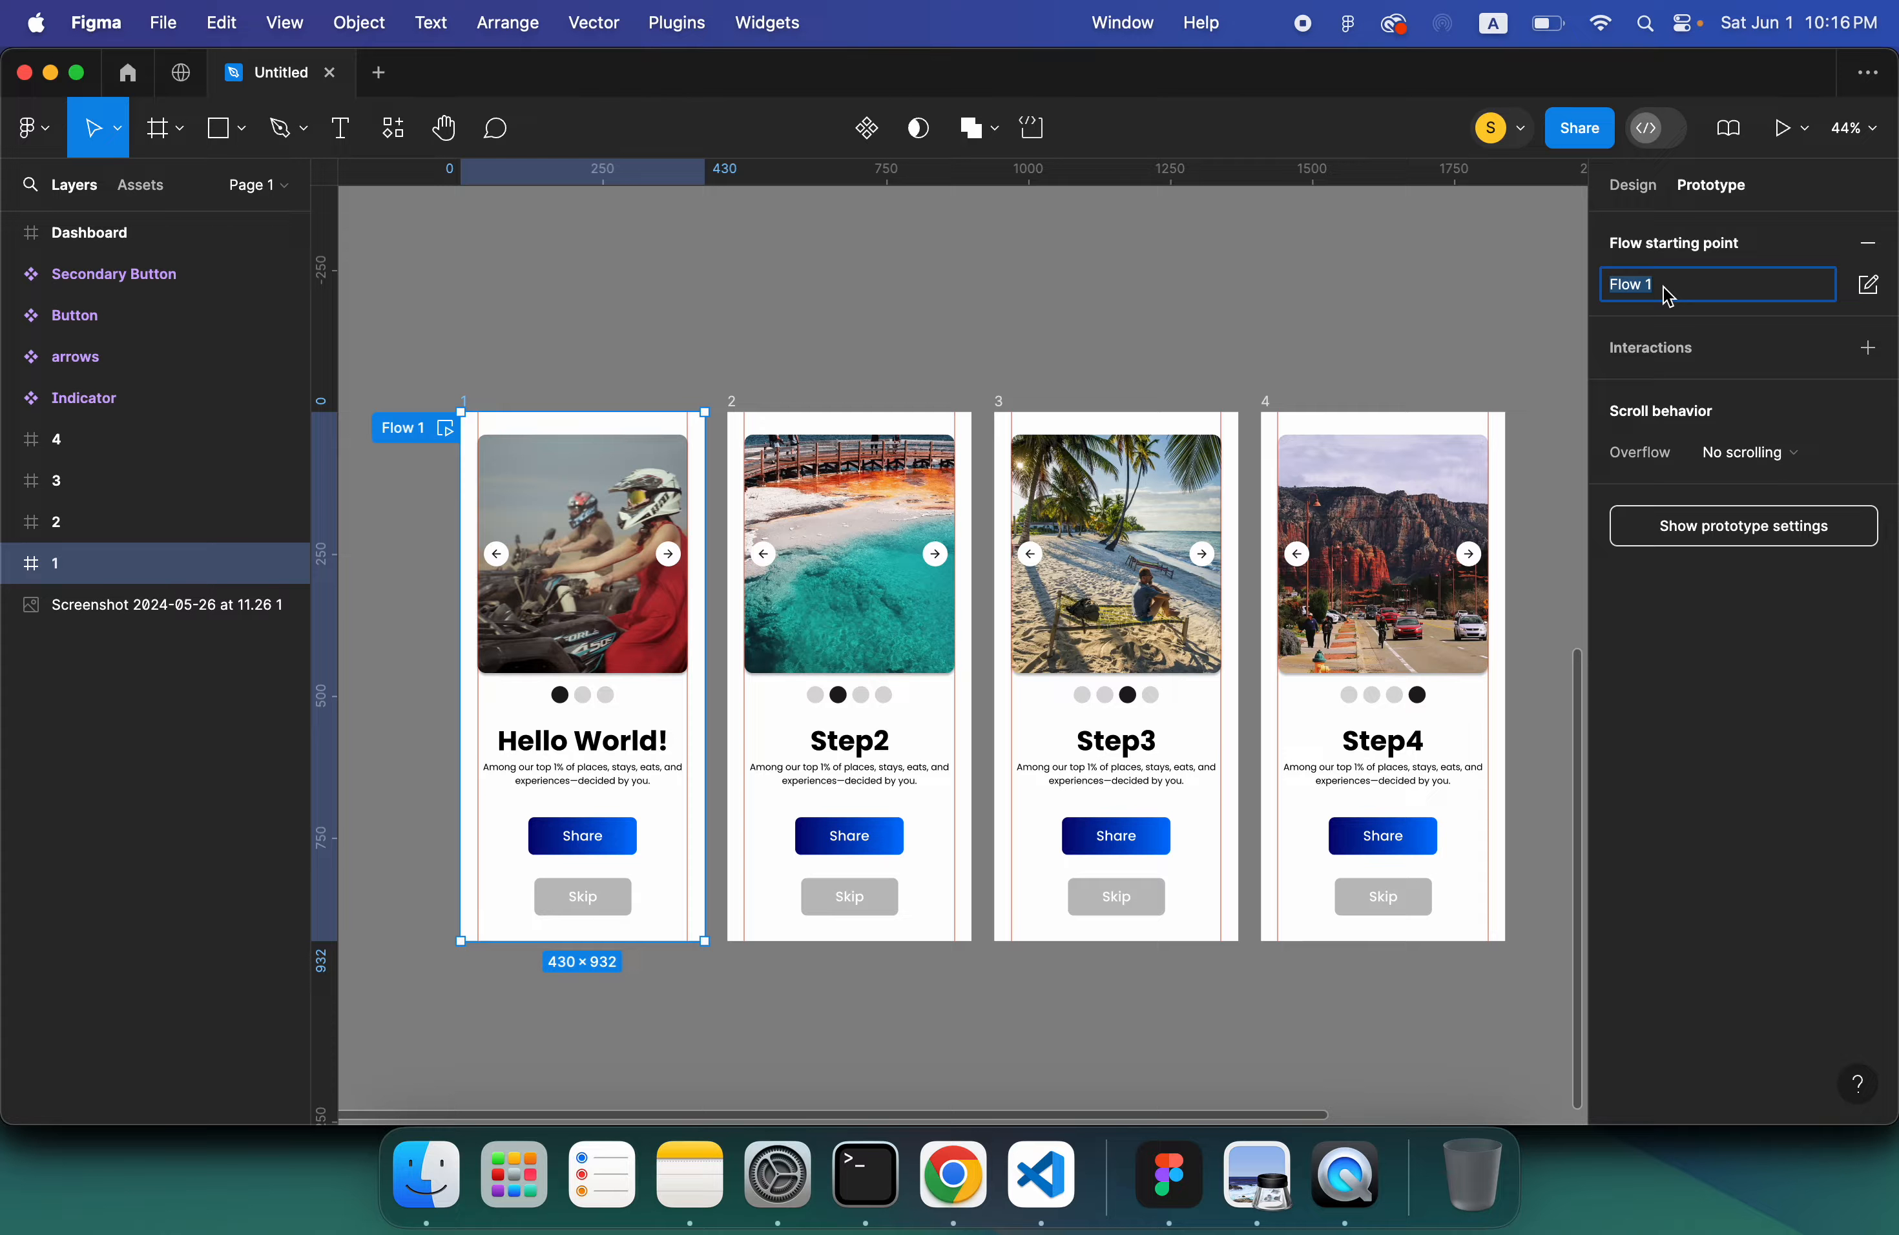
key("Return")
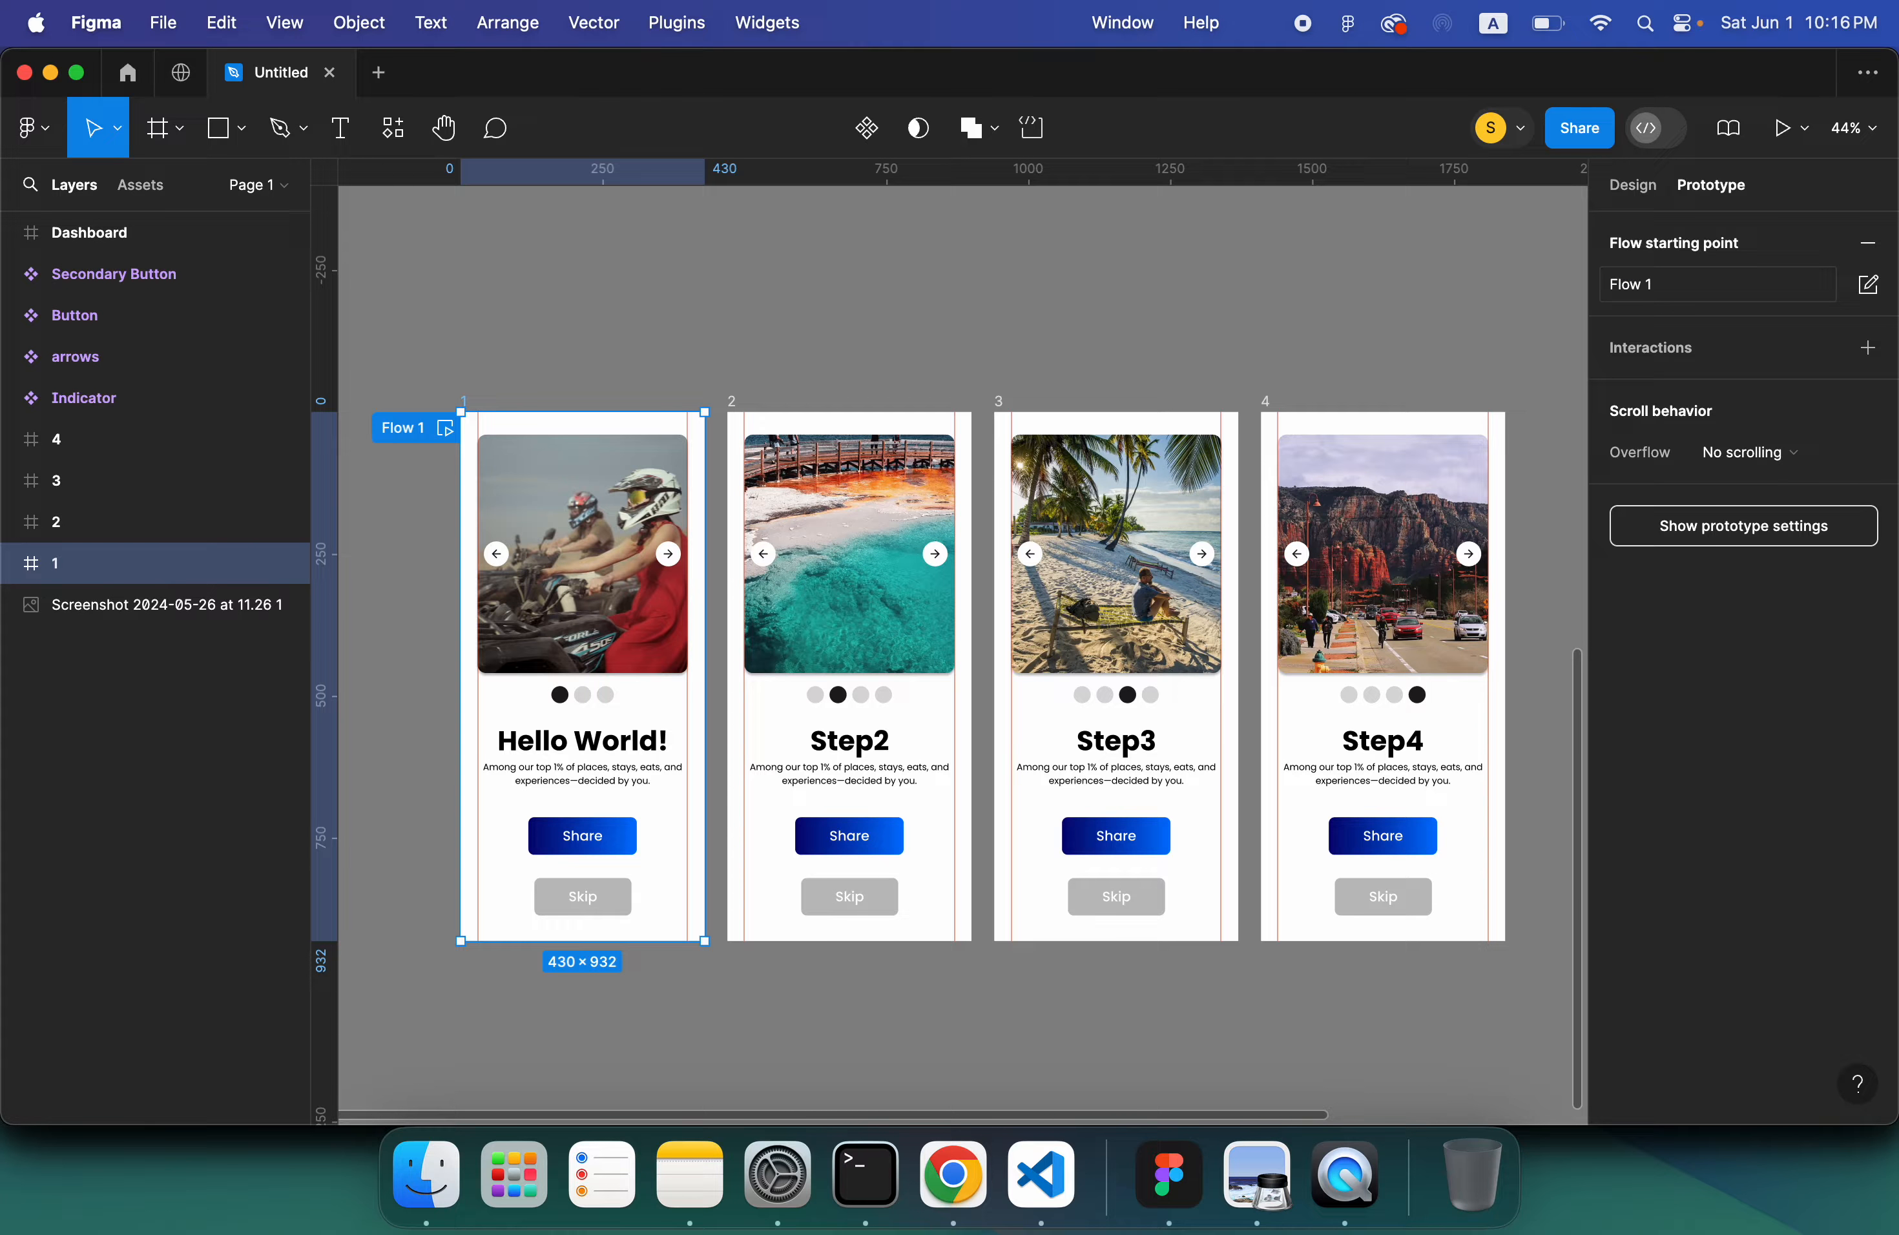
Step: Duplicate an indicator dot in frame 1's indicator row so the row has four dots
left_click(568, 706)
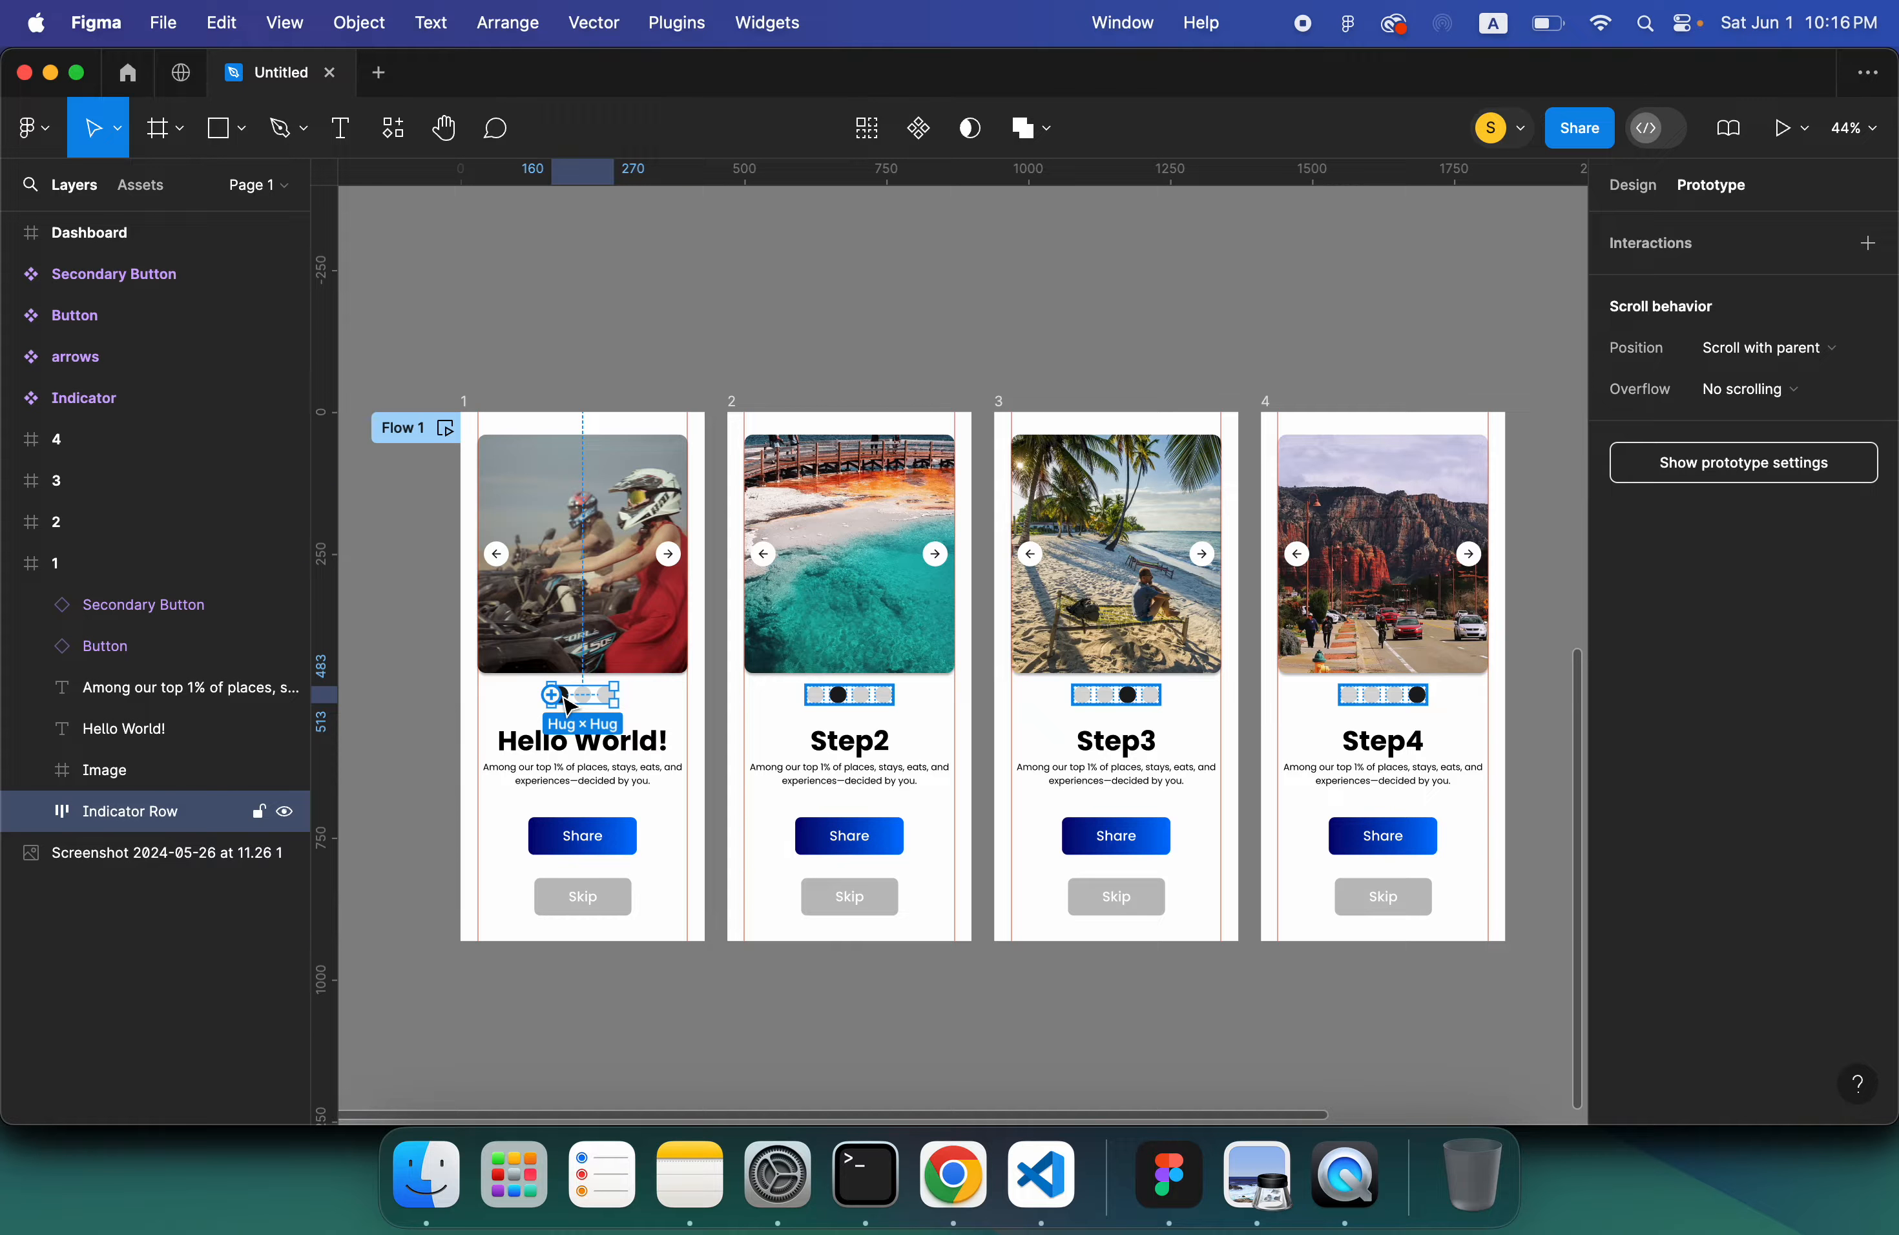
scroll(568, 706, "up", 5)
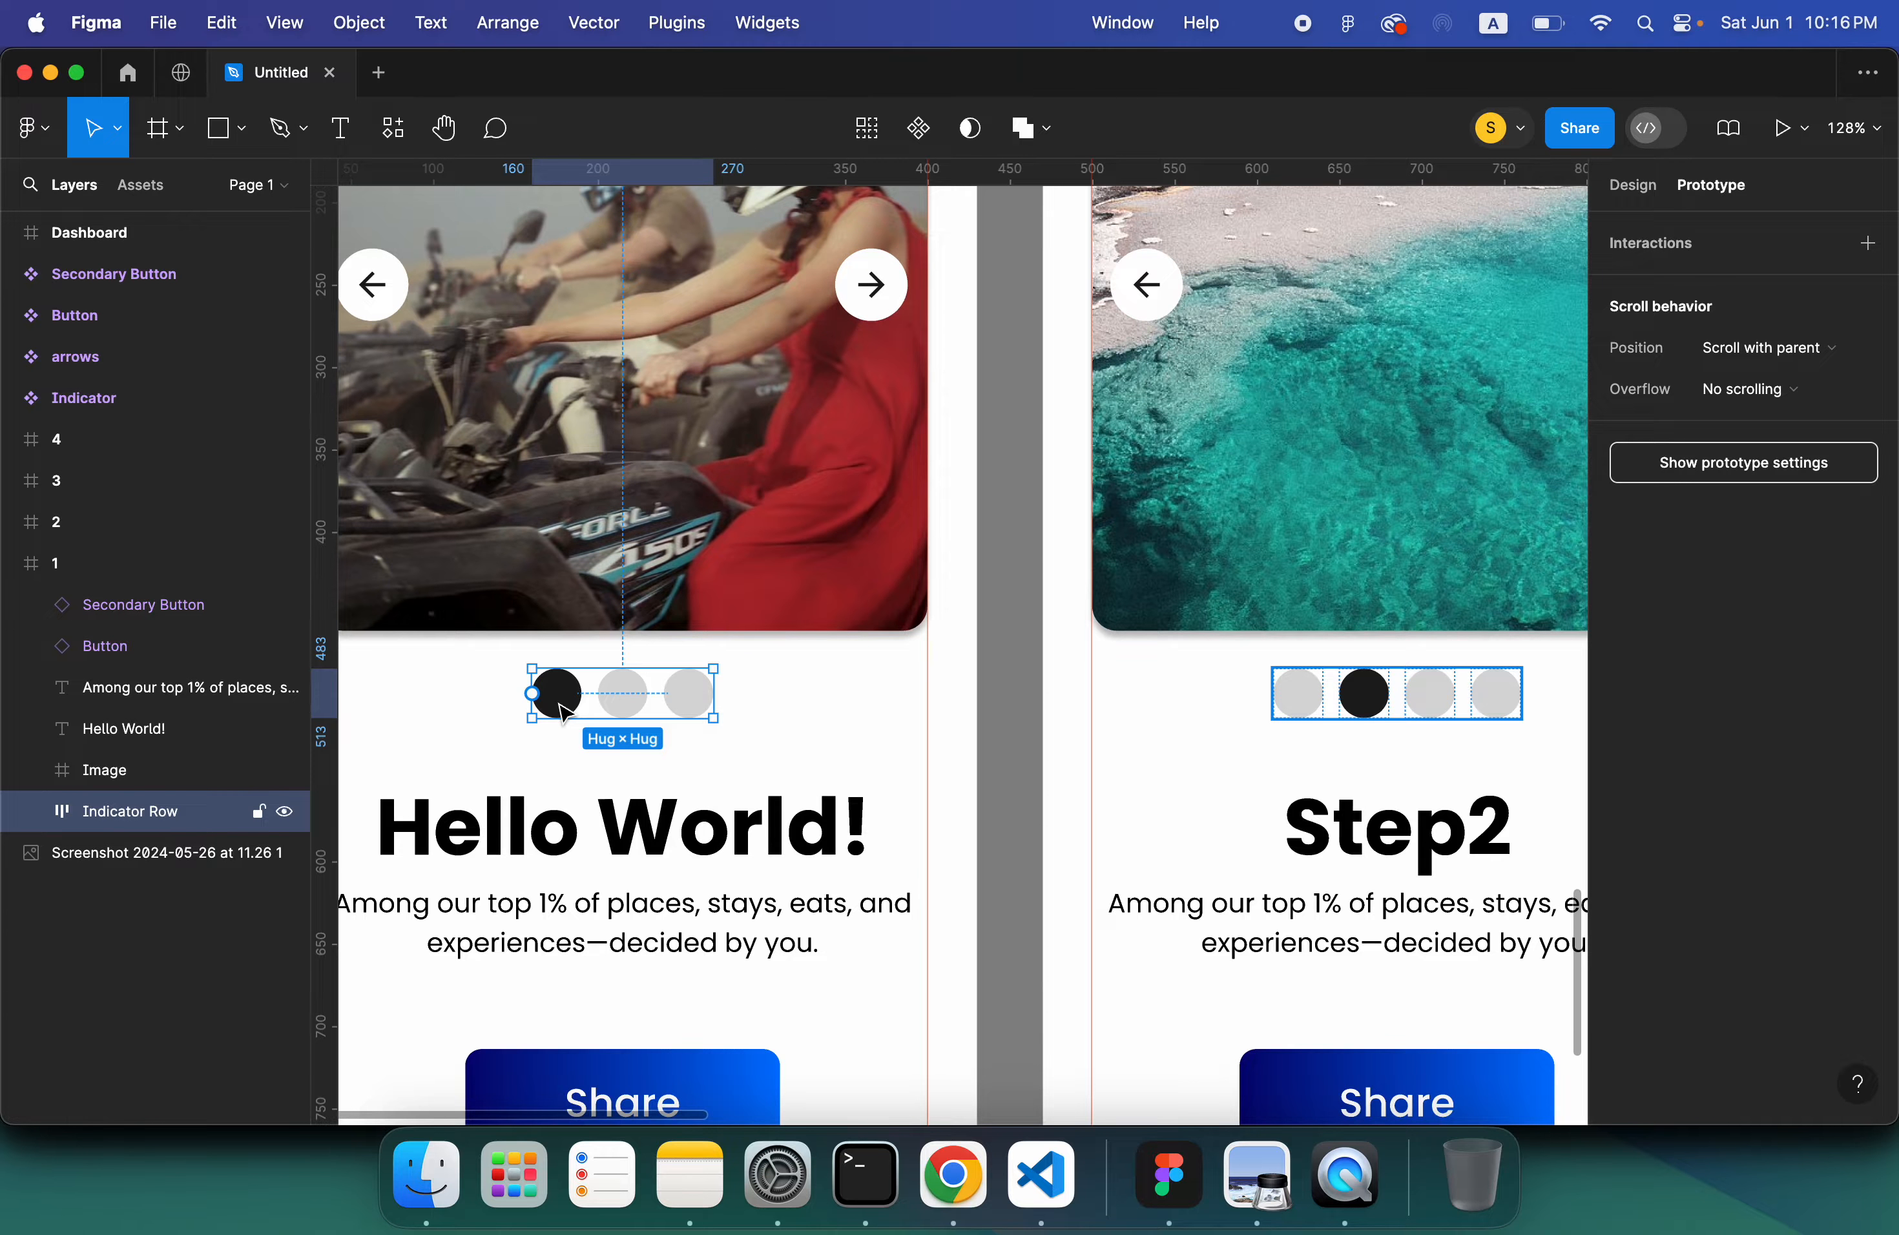
scroll(565, 713, "down", 5)
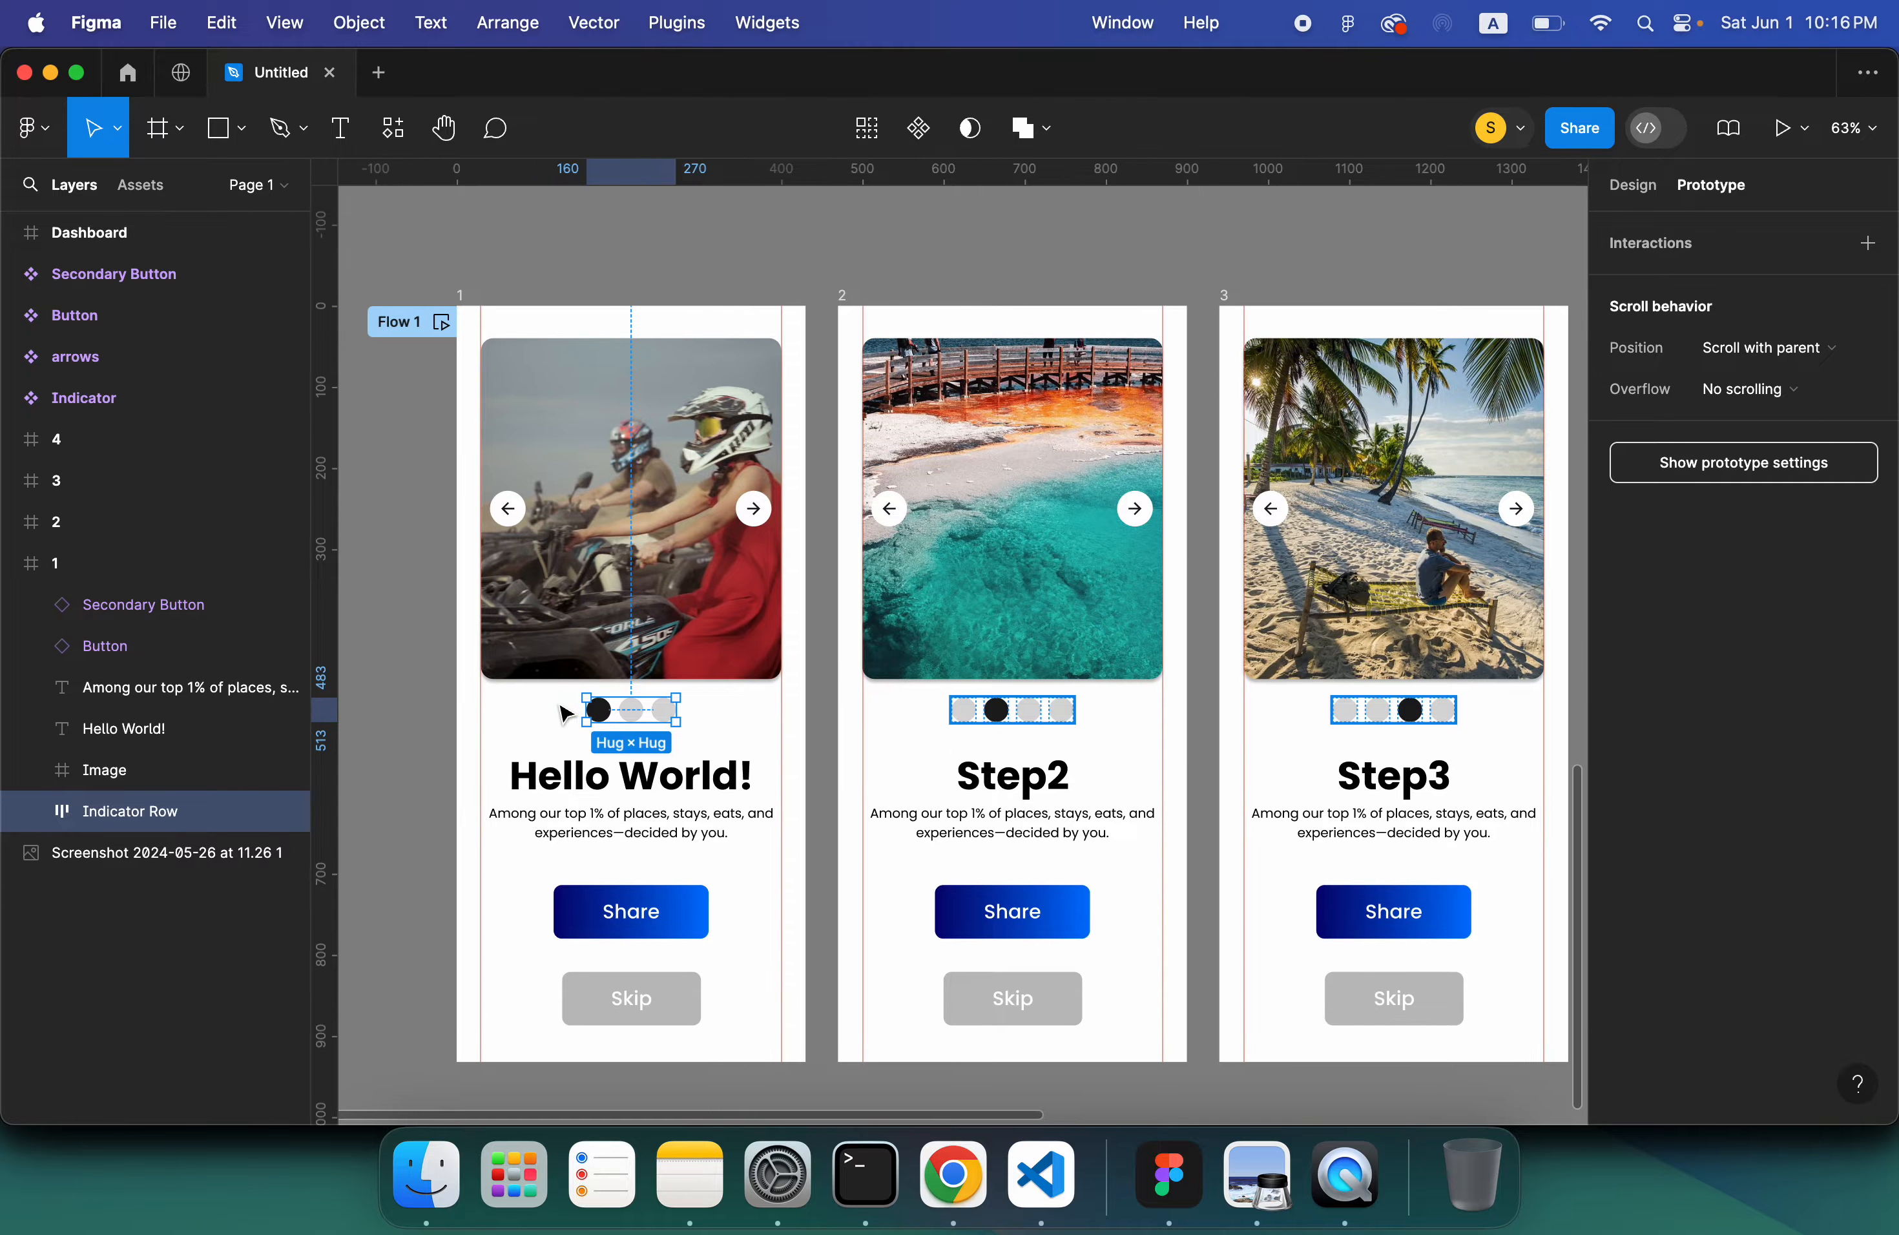
left_click(445, 579)
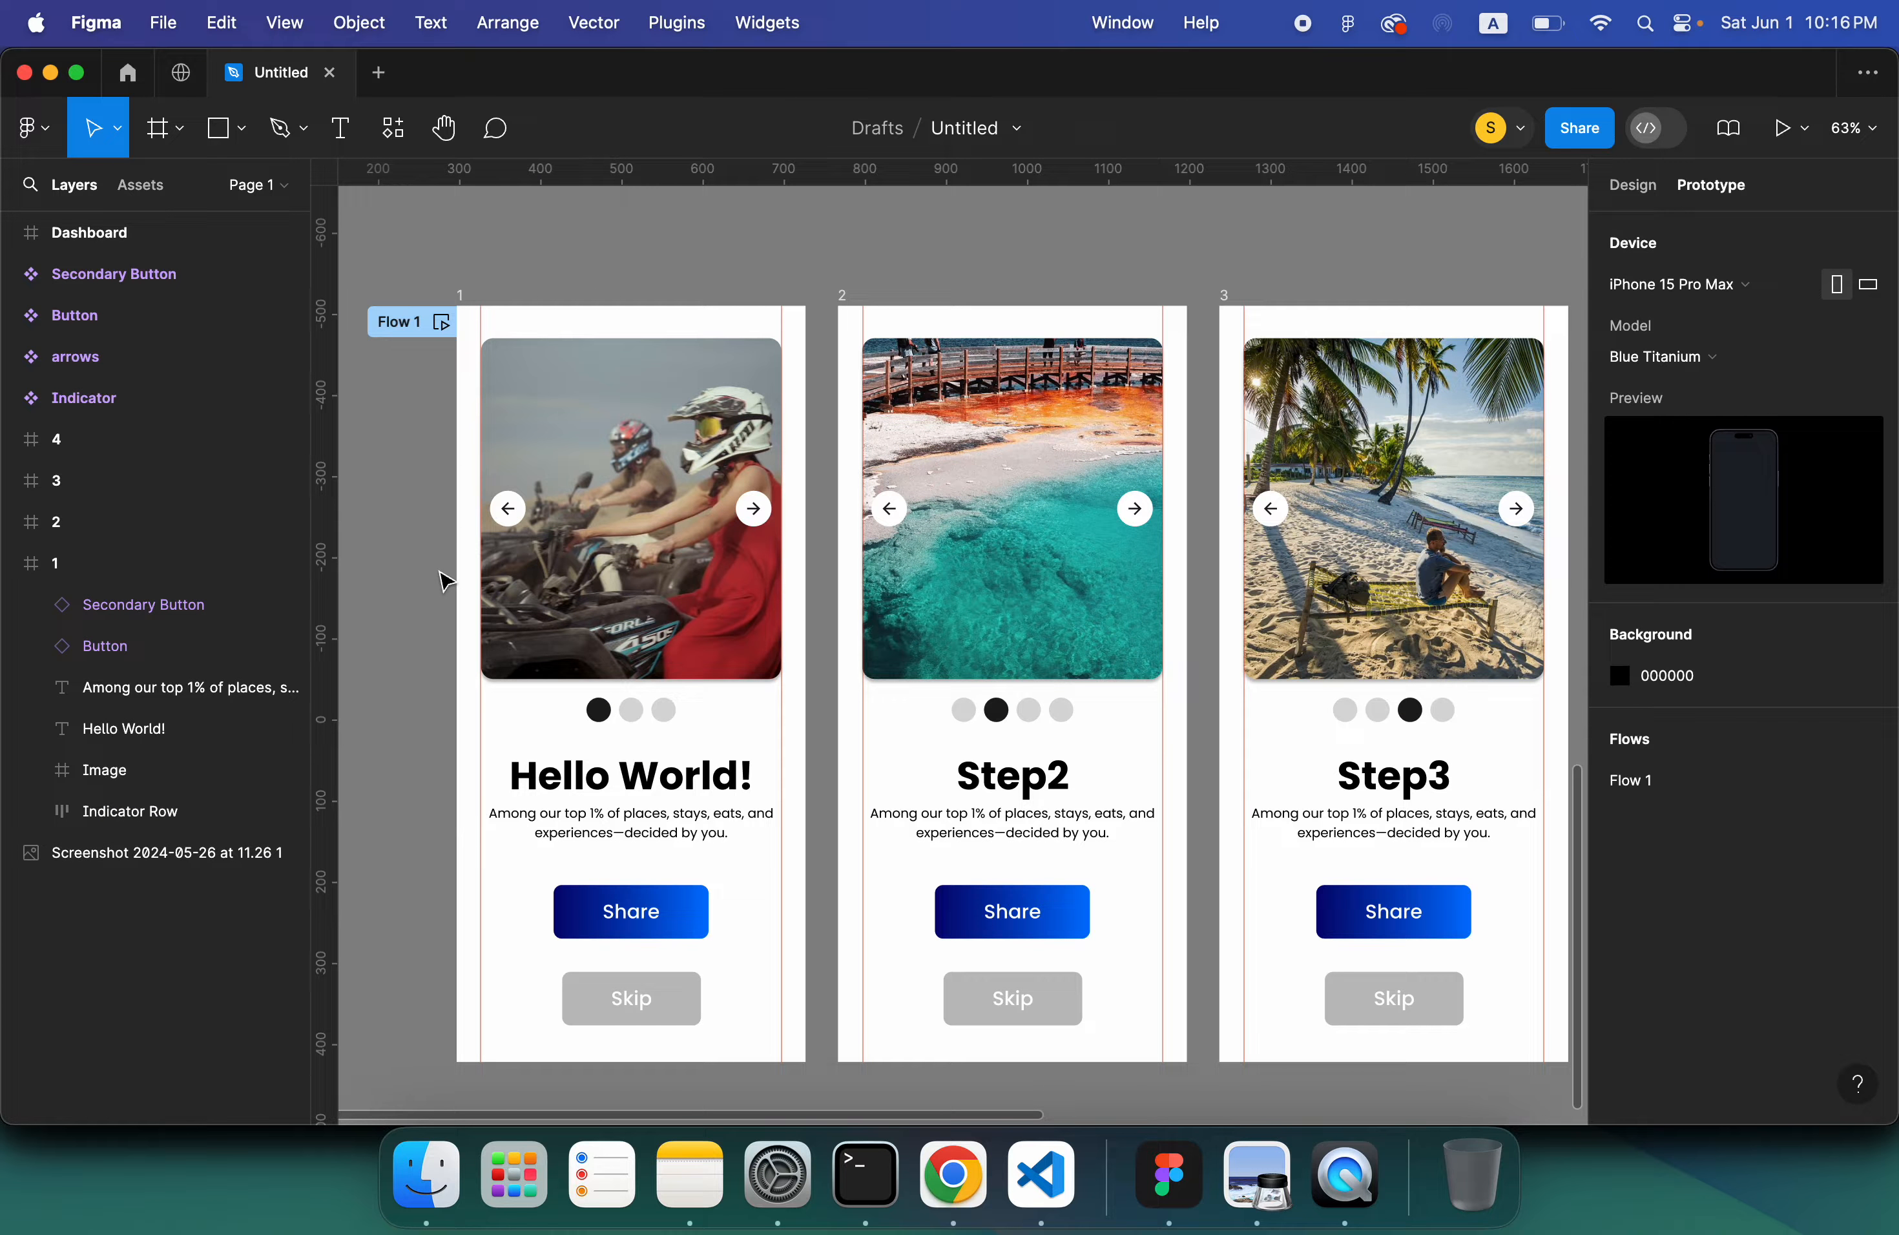
left_click(1642, 190)
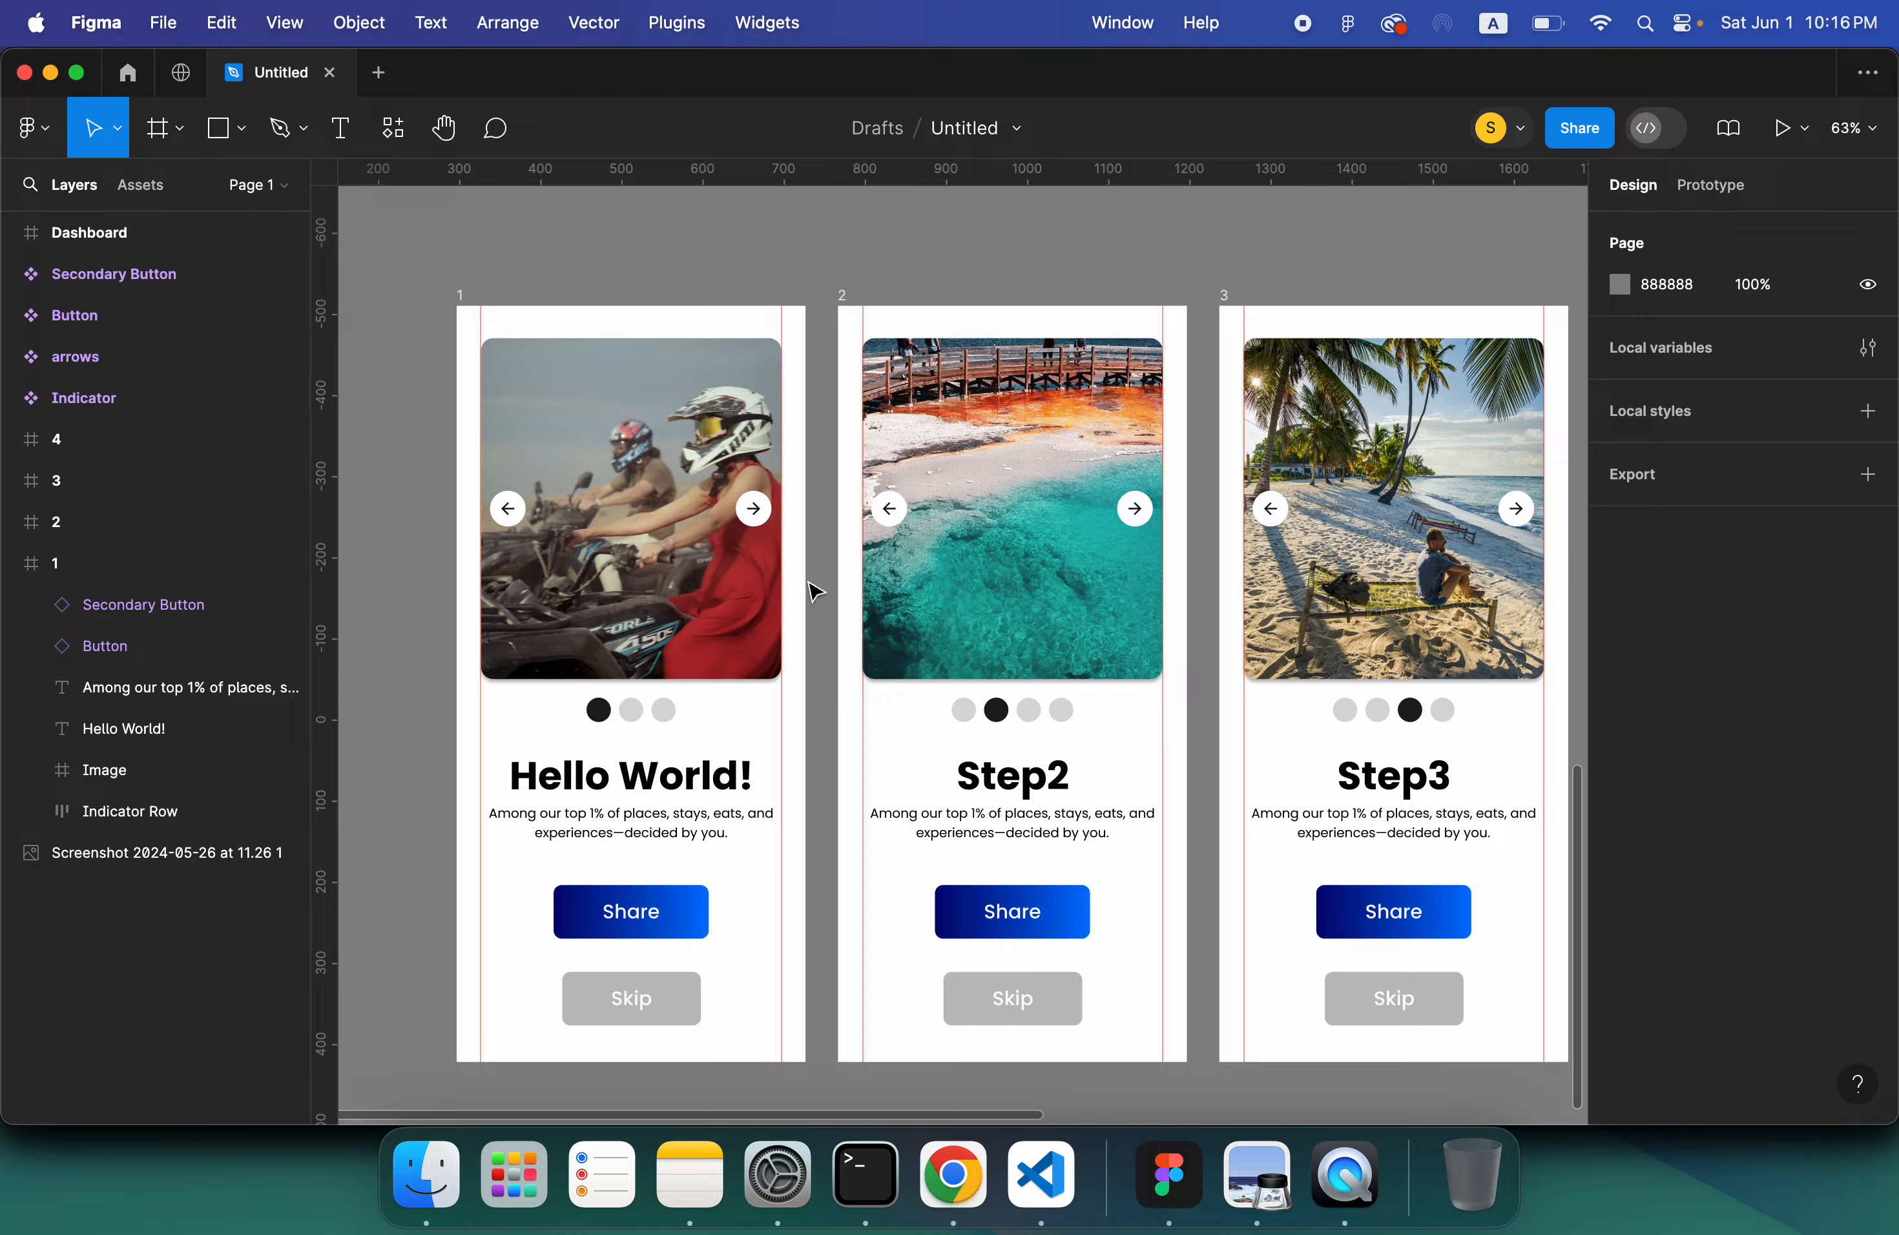
double_click(643, 721)
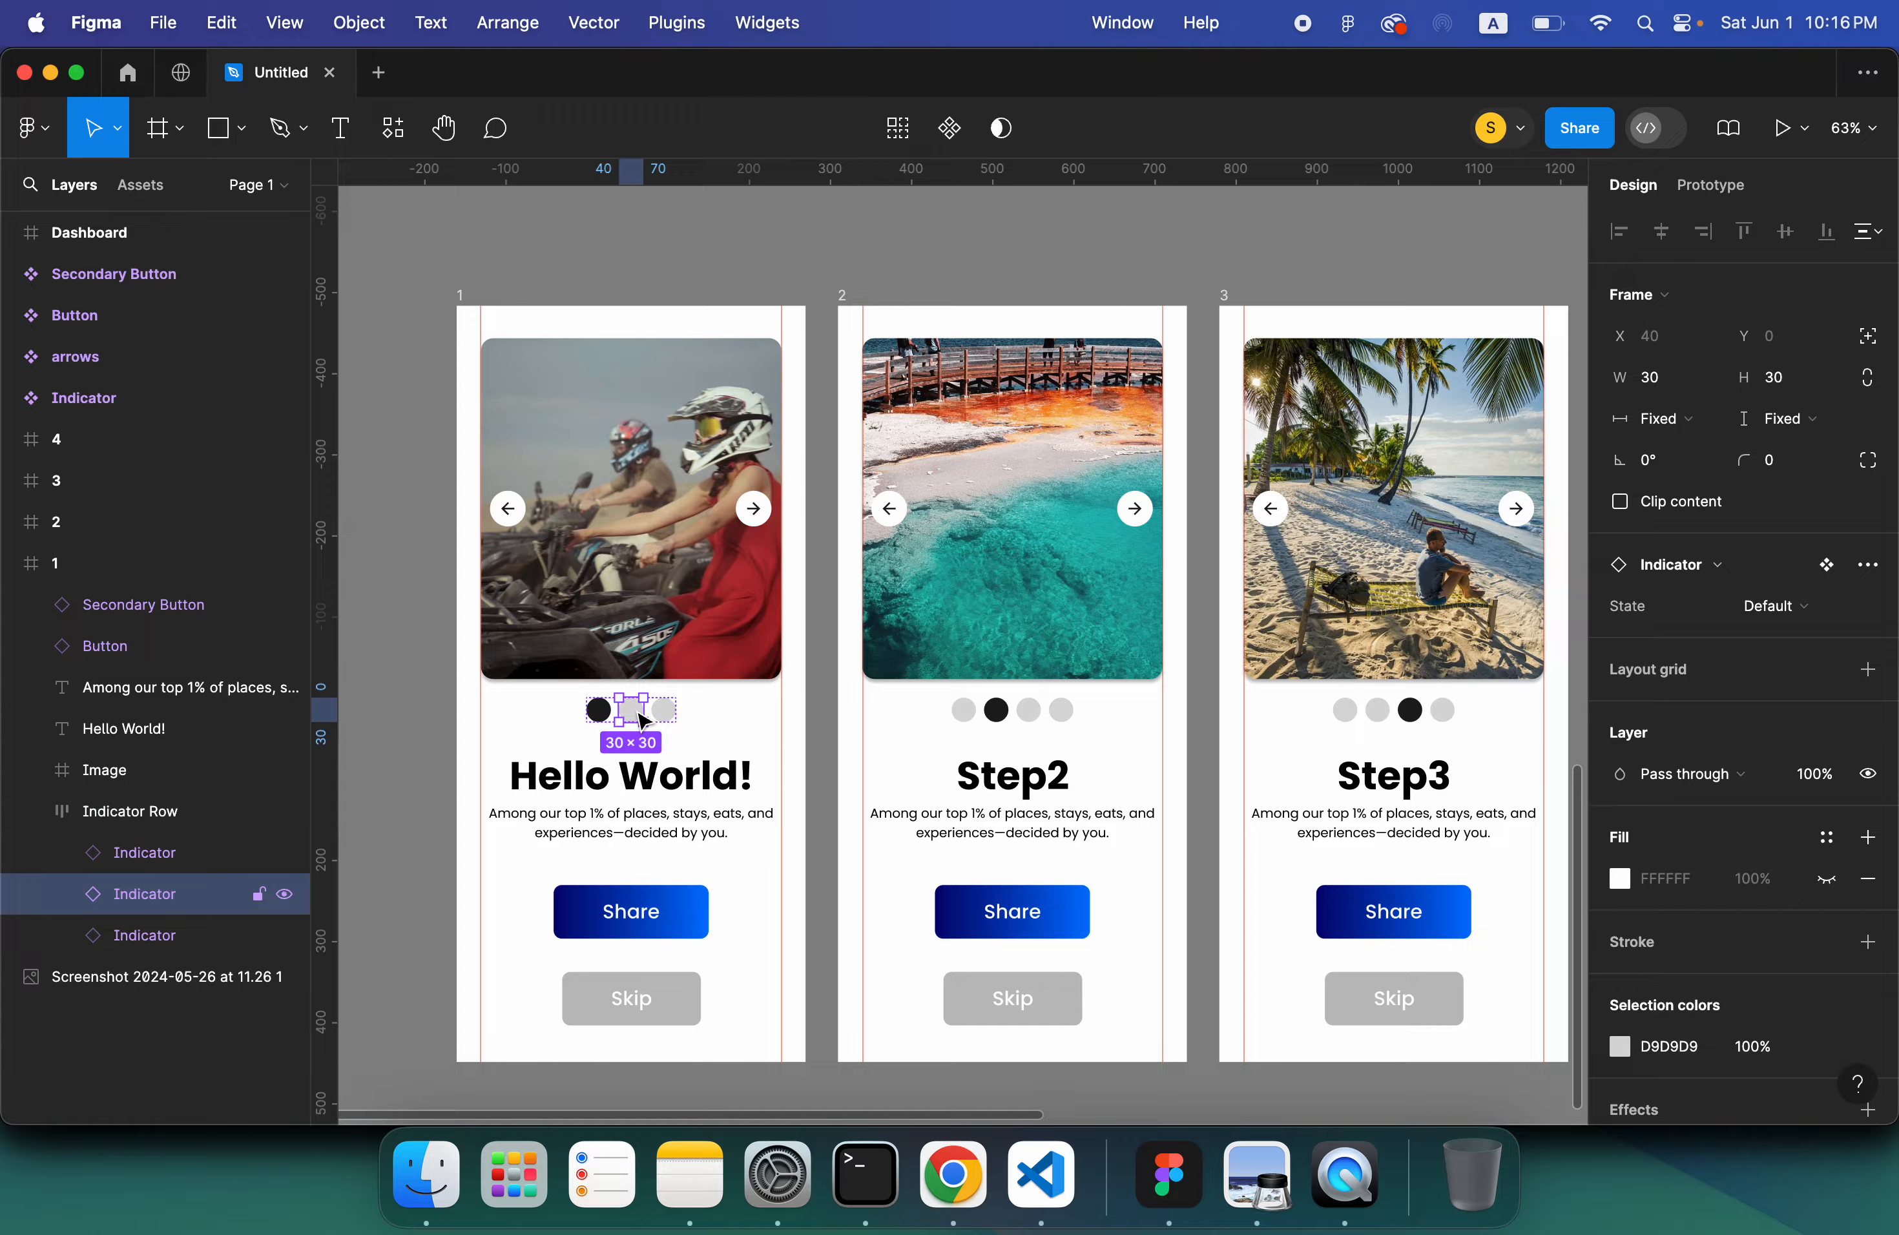
key("super+d")
left_click(417, 734)
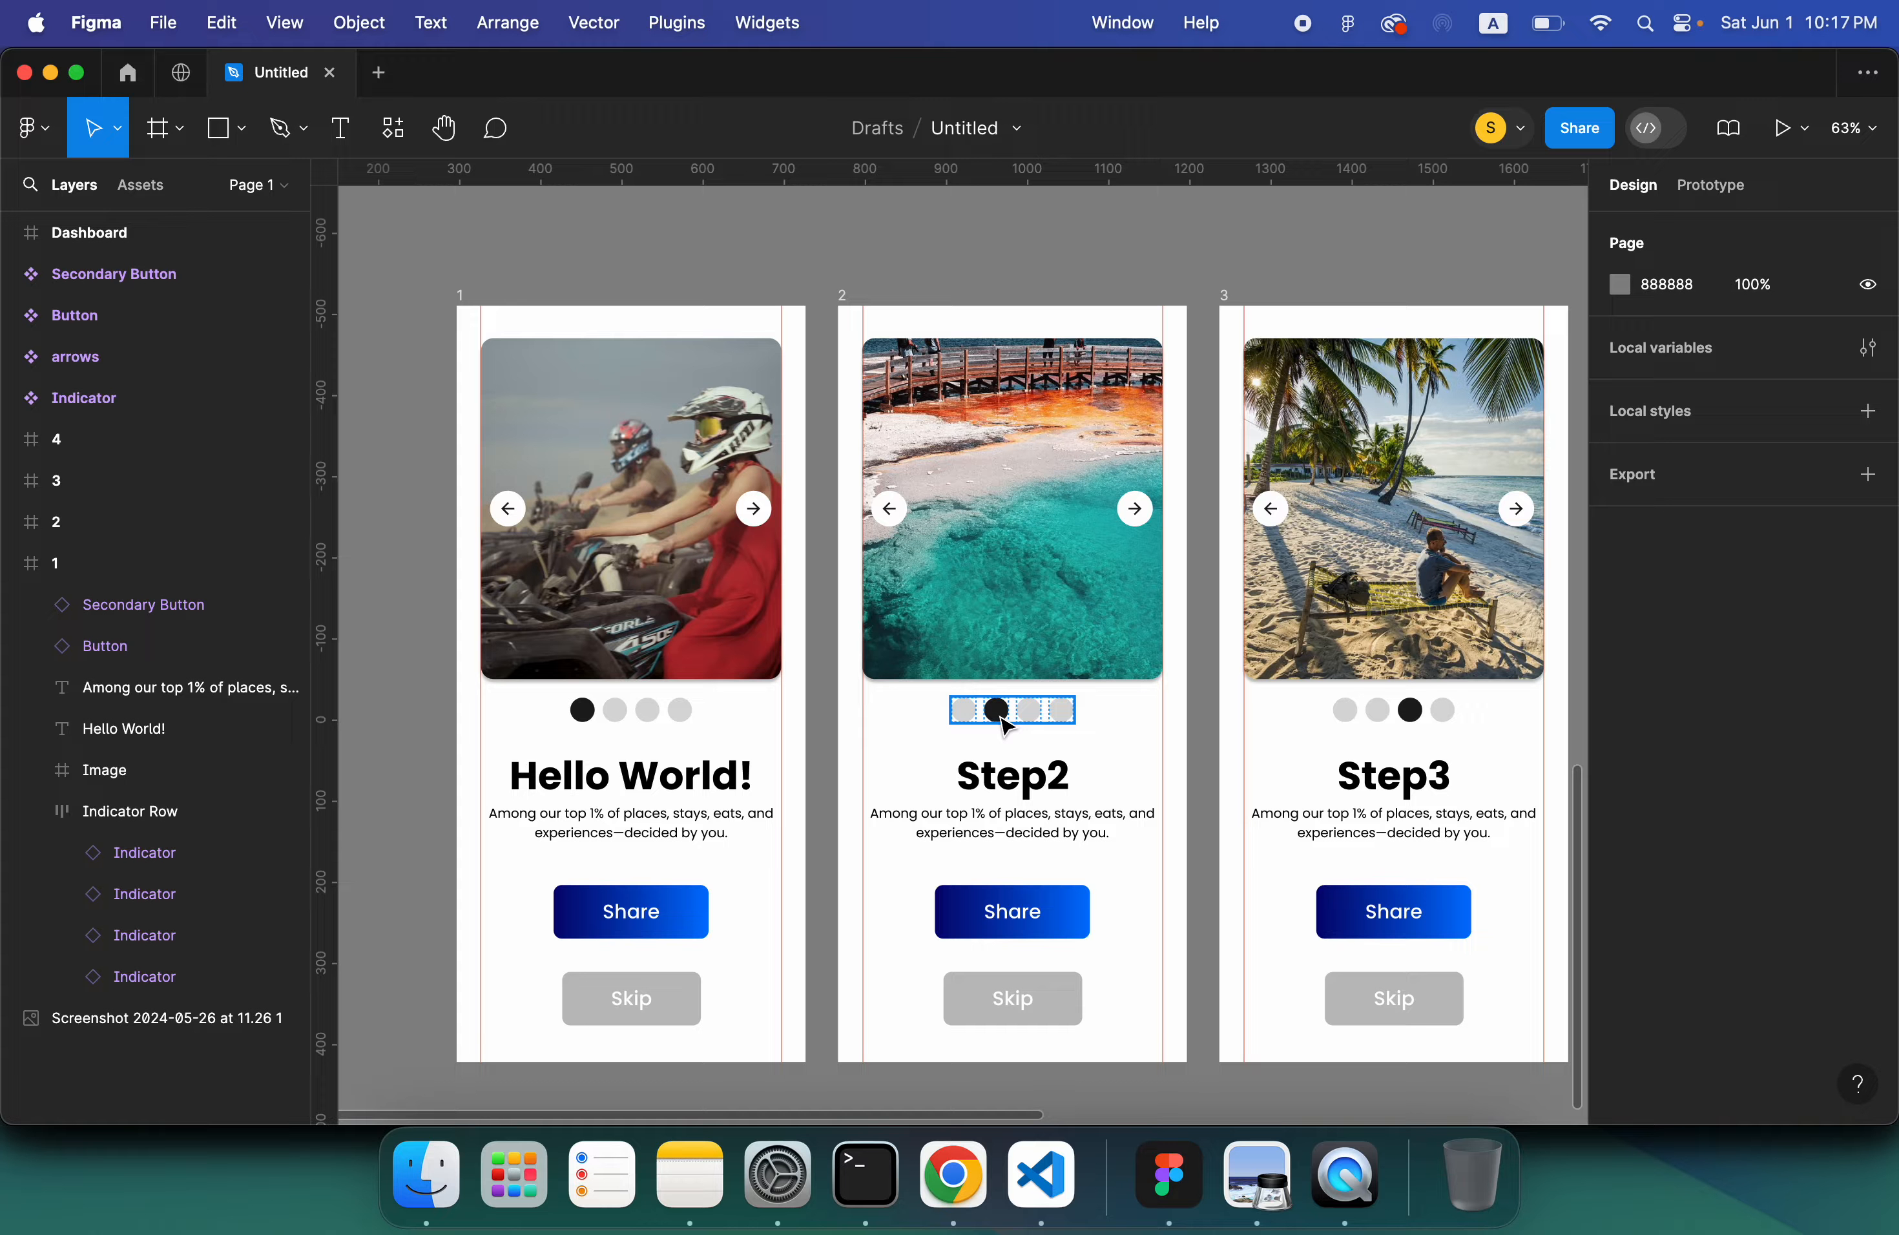
Step: Connect frame 1's second indicator dot to navigate to frame 2 on tap
scroll(1006, 726, "right", 2)
scroll(1007, 726, "down", 1)
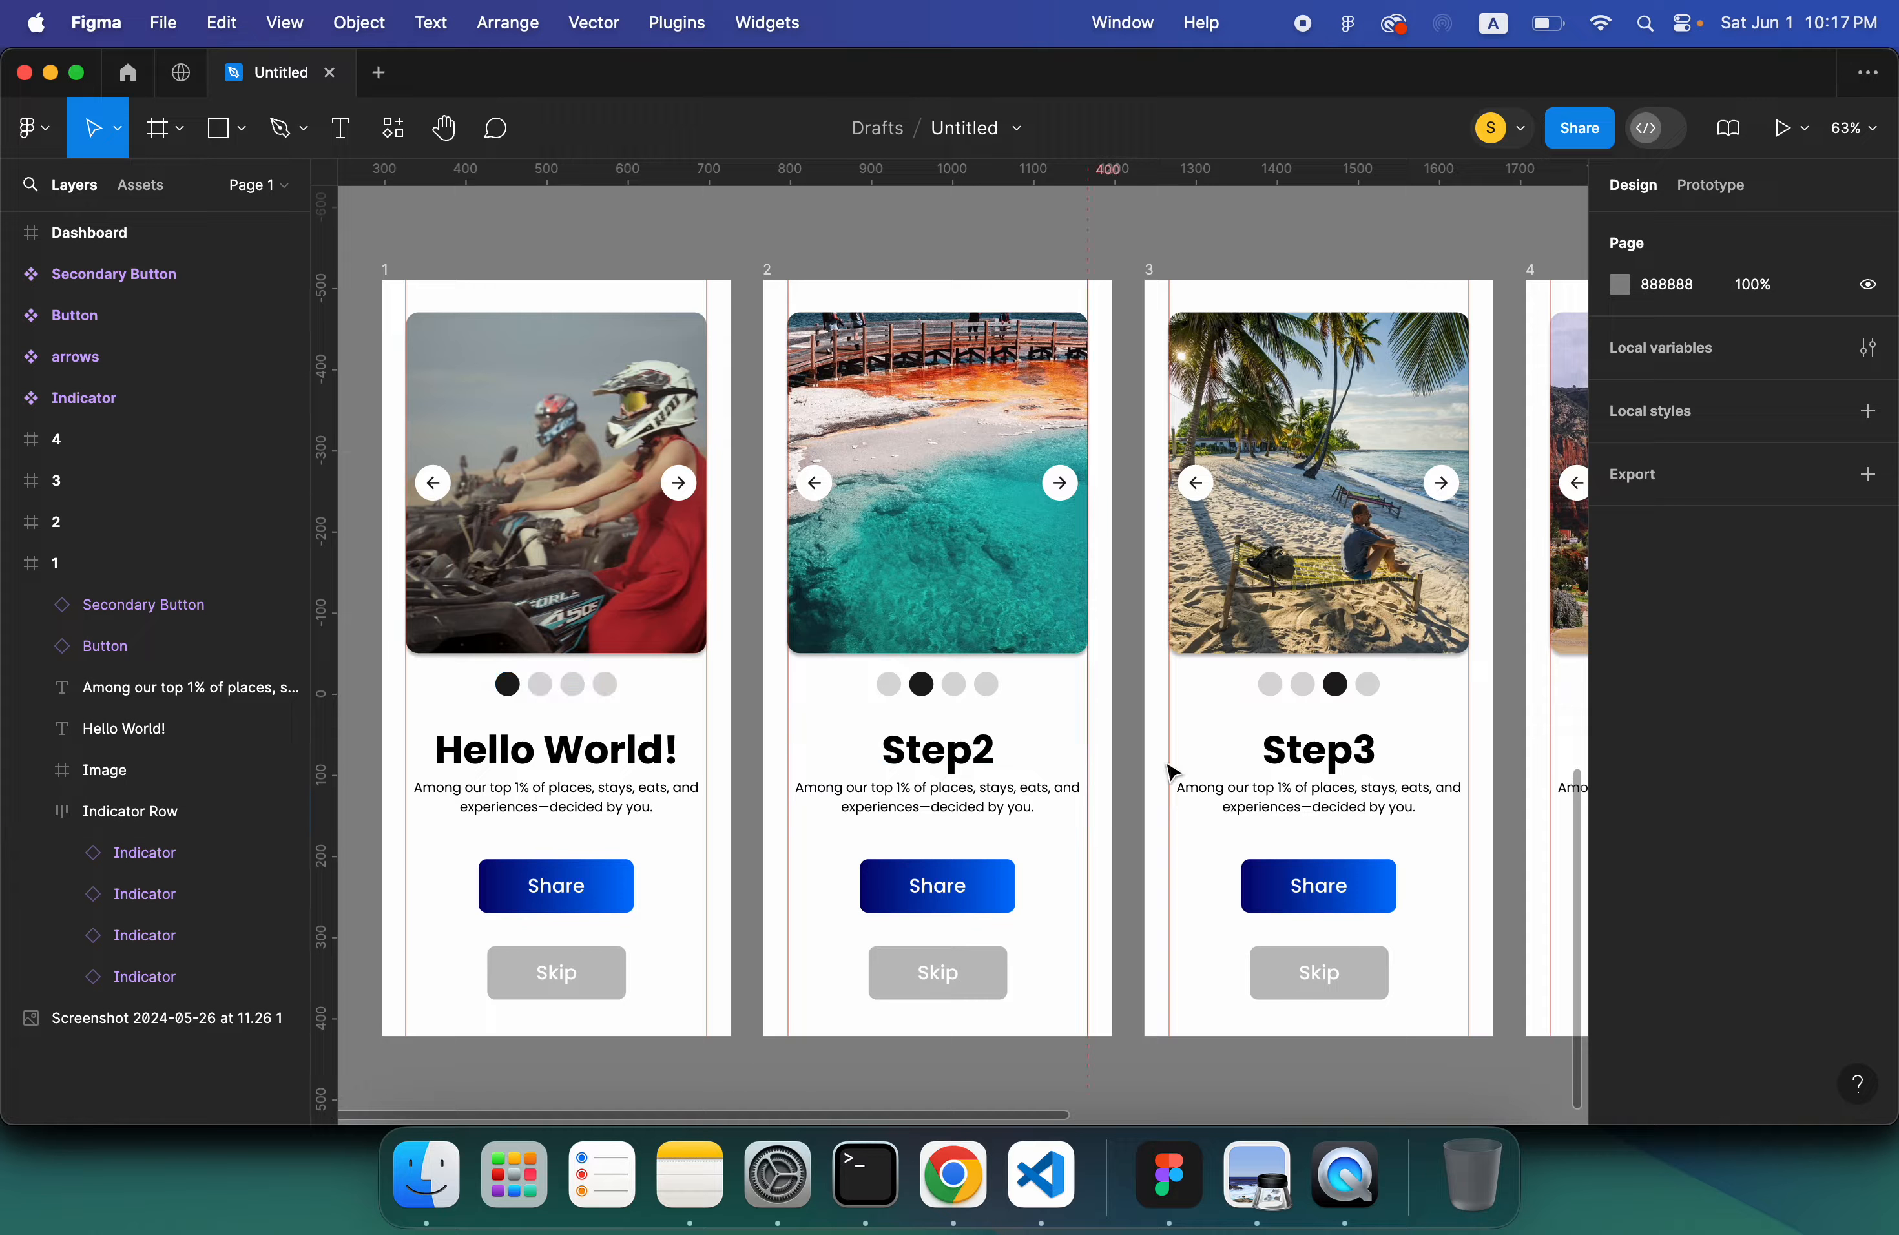
scroll(1322, 702, "right", 4)
scroll(1322, 702, "down", 1)
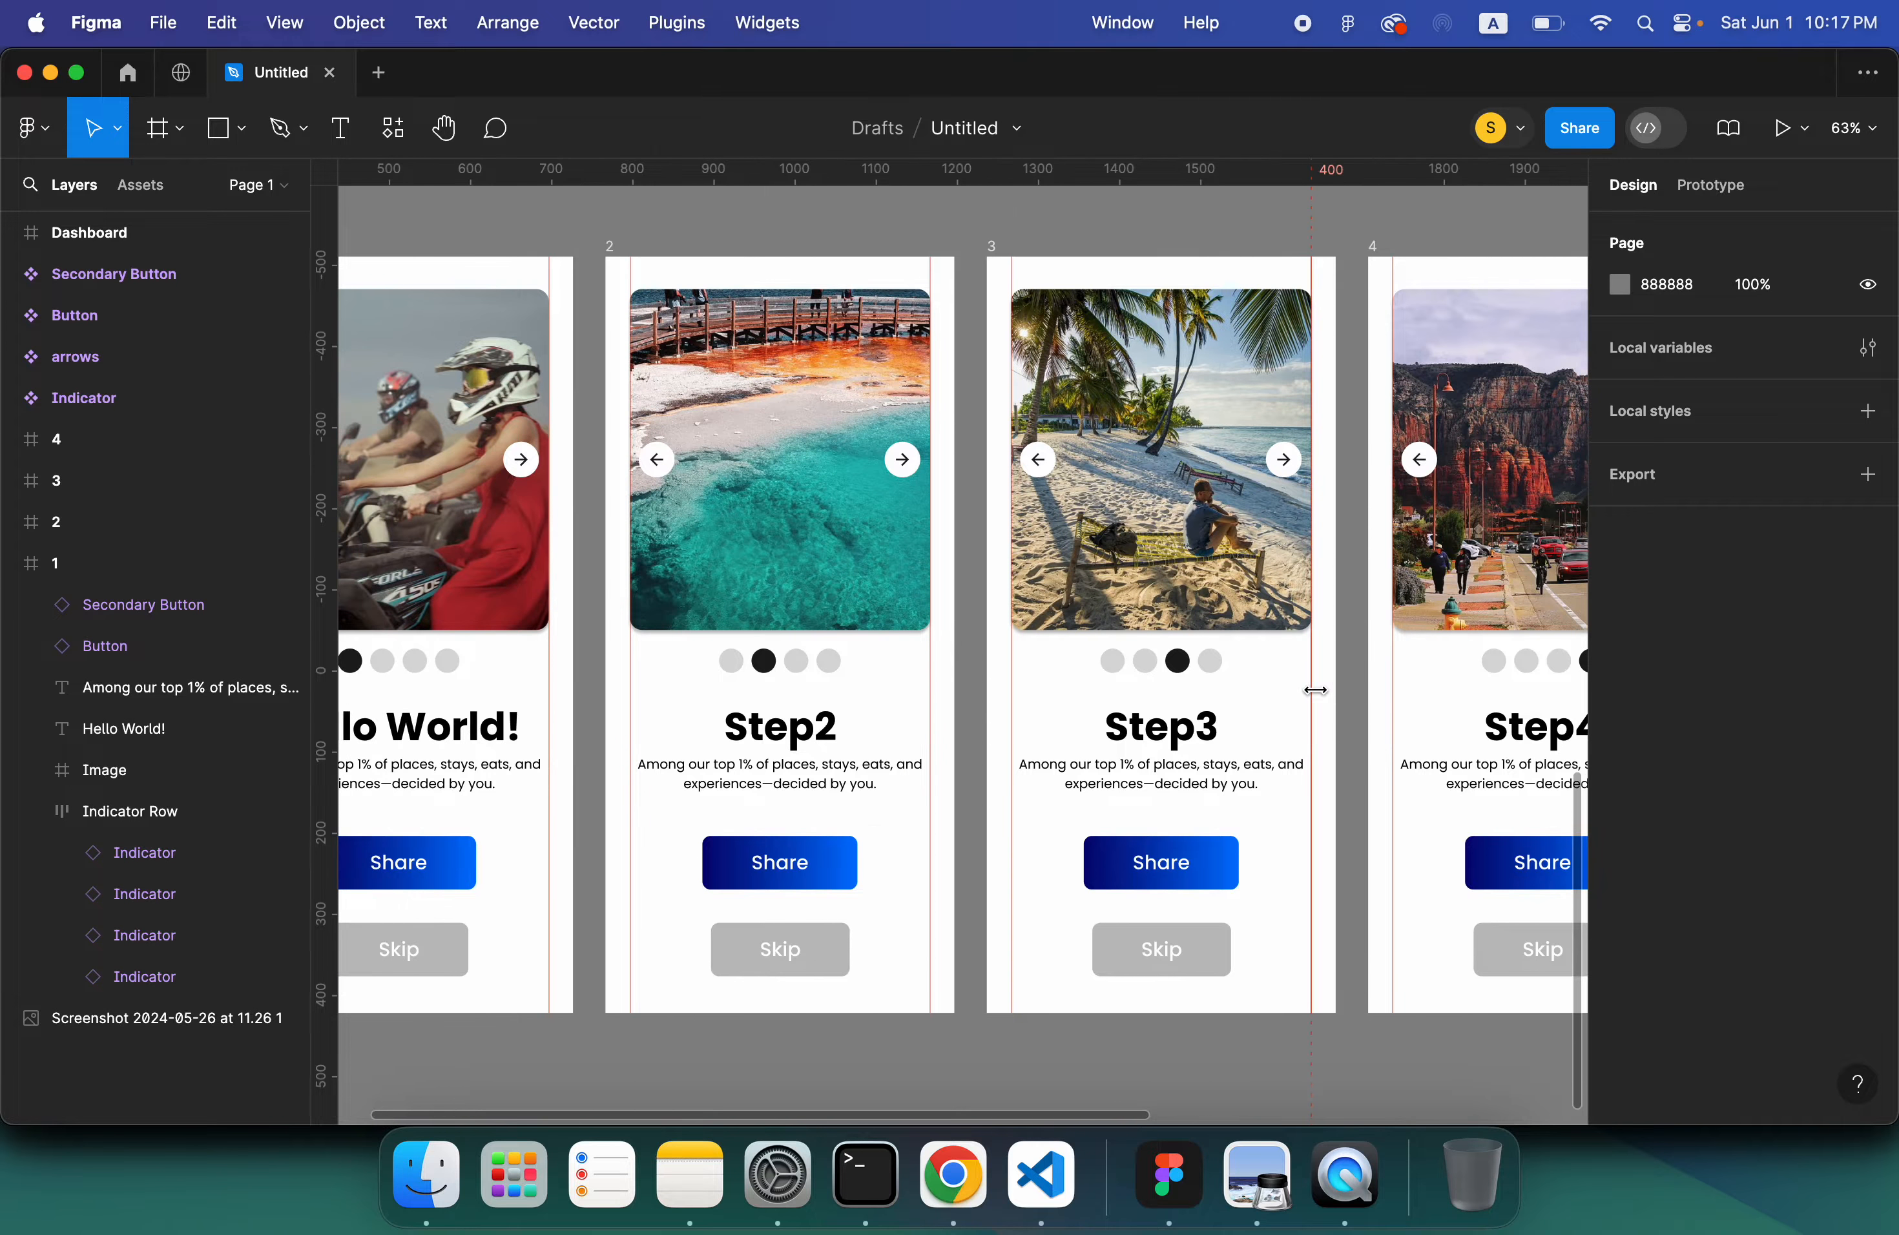
scroll(1312, 686, "down", 5)
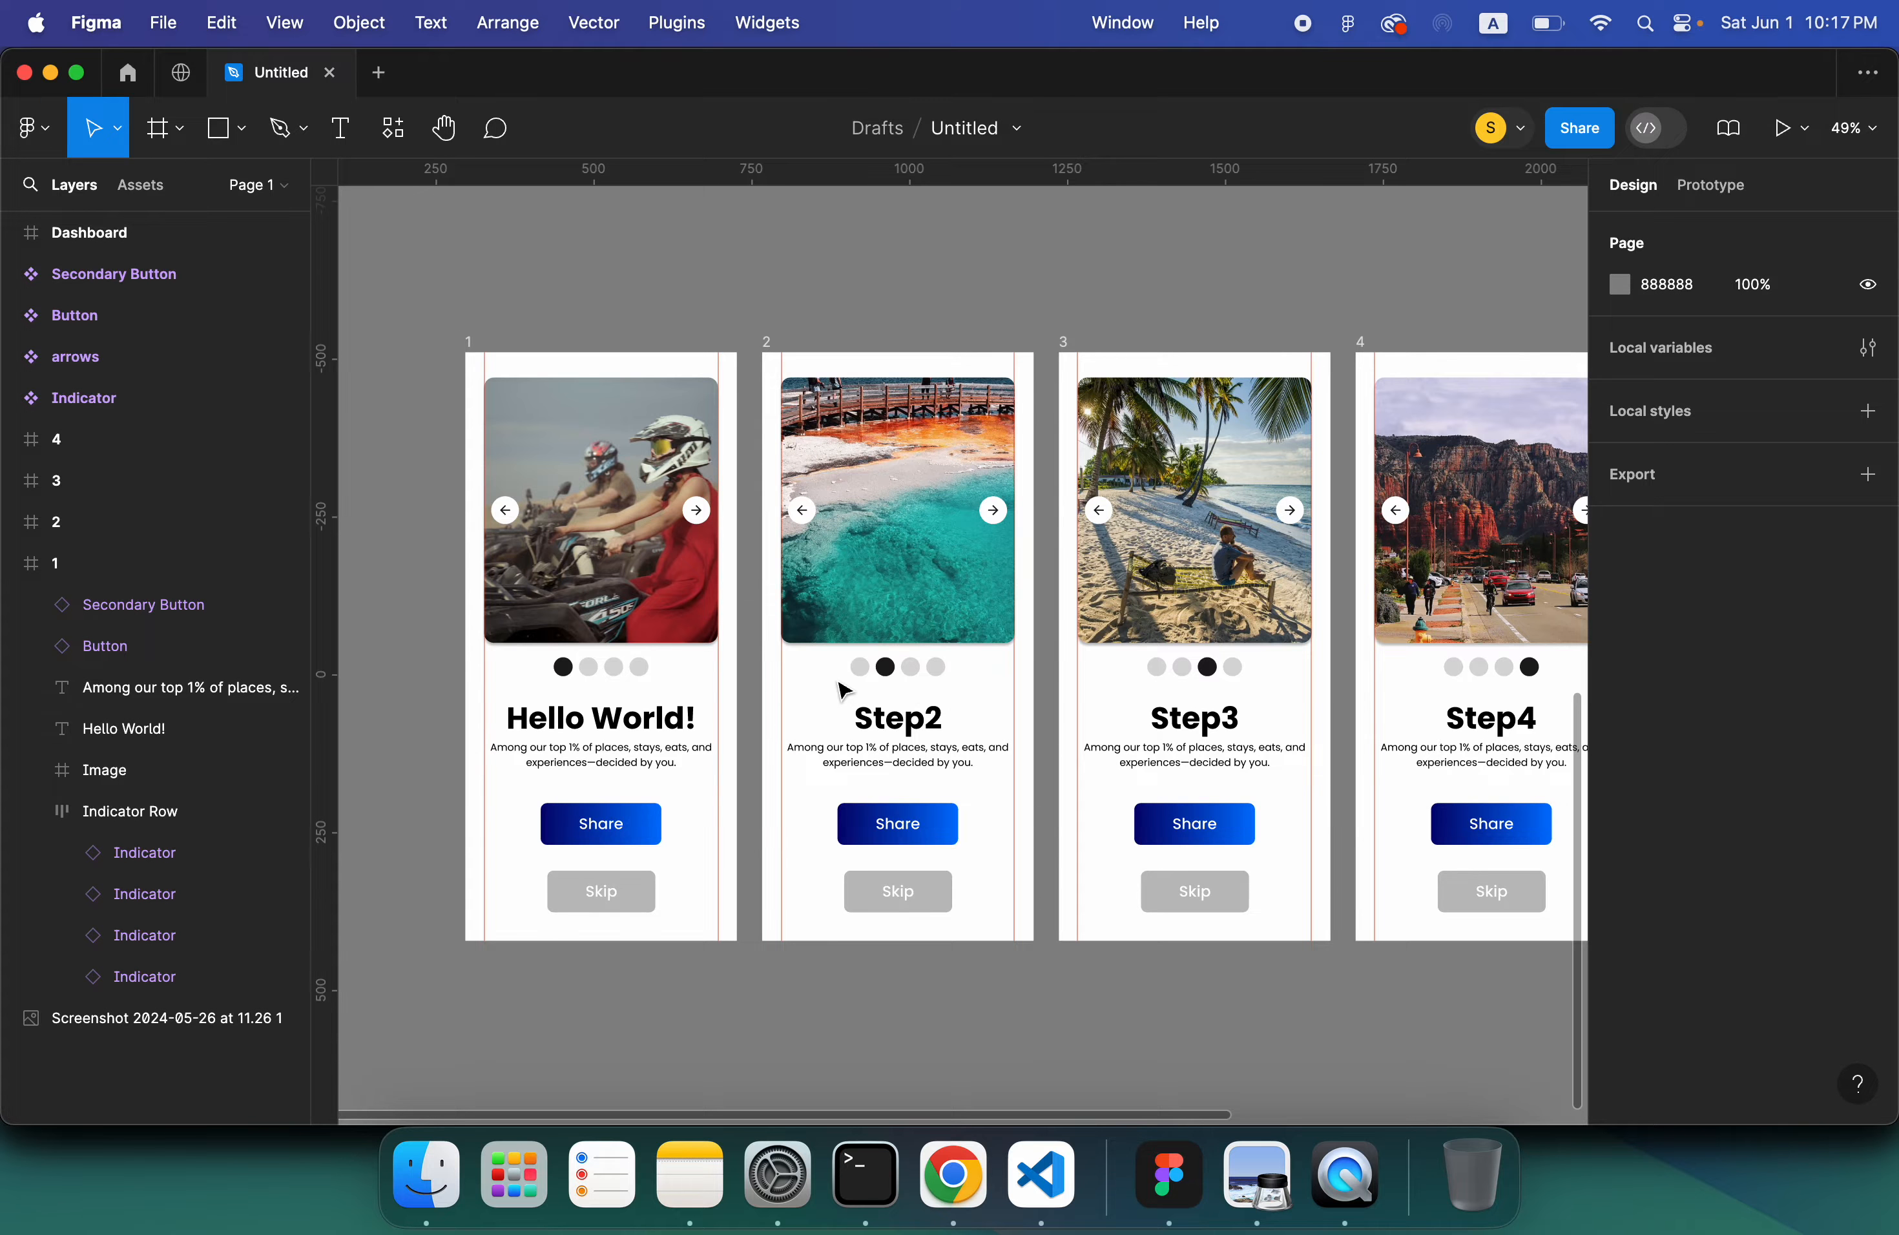
scroll(844, 682, "up", 10)
scroll(843, 689, "left", 8)
scroll(844, 690, "right", 2)
scroll(844, 690, "up", 1)
left_click(495, 687)
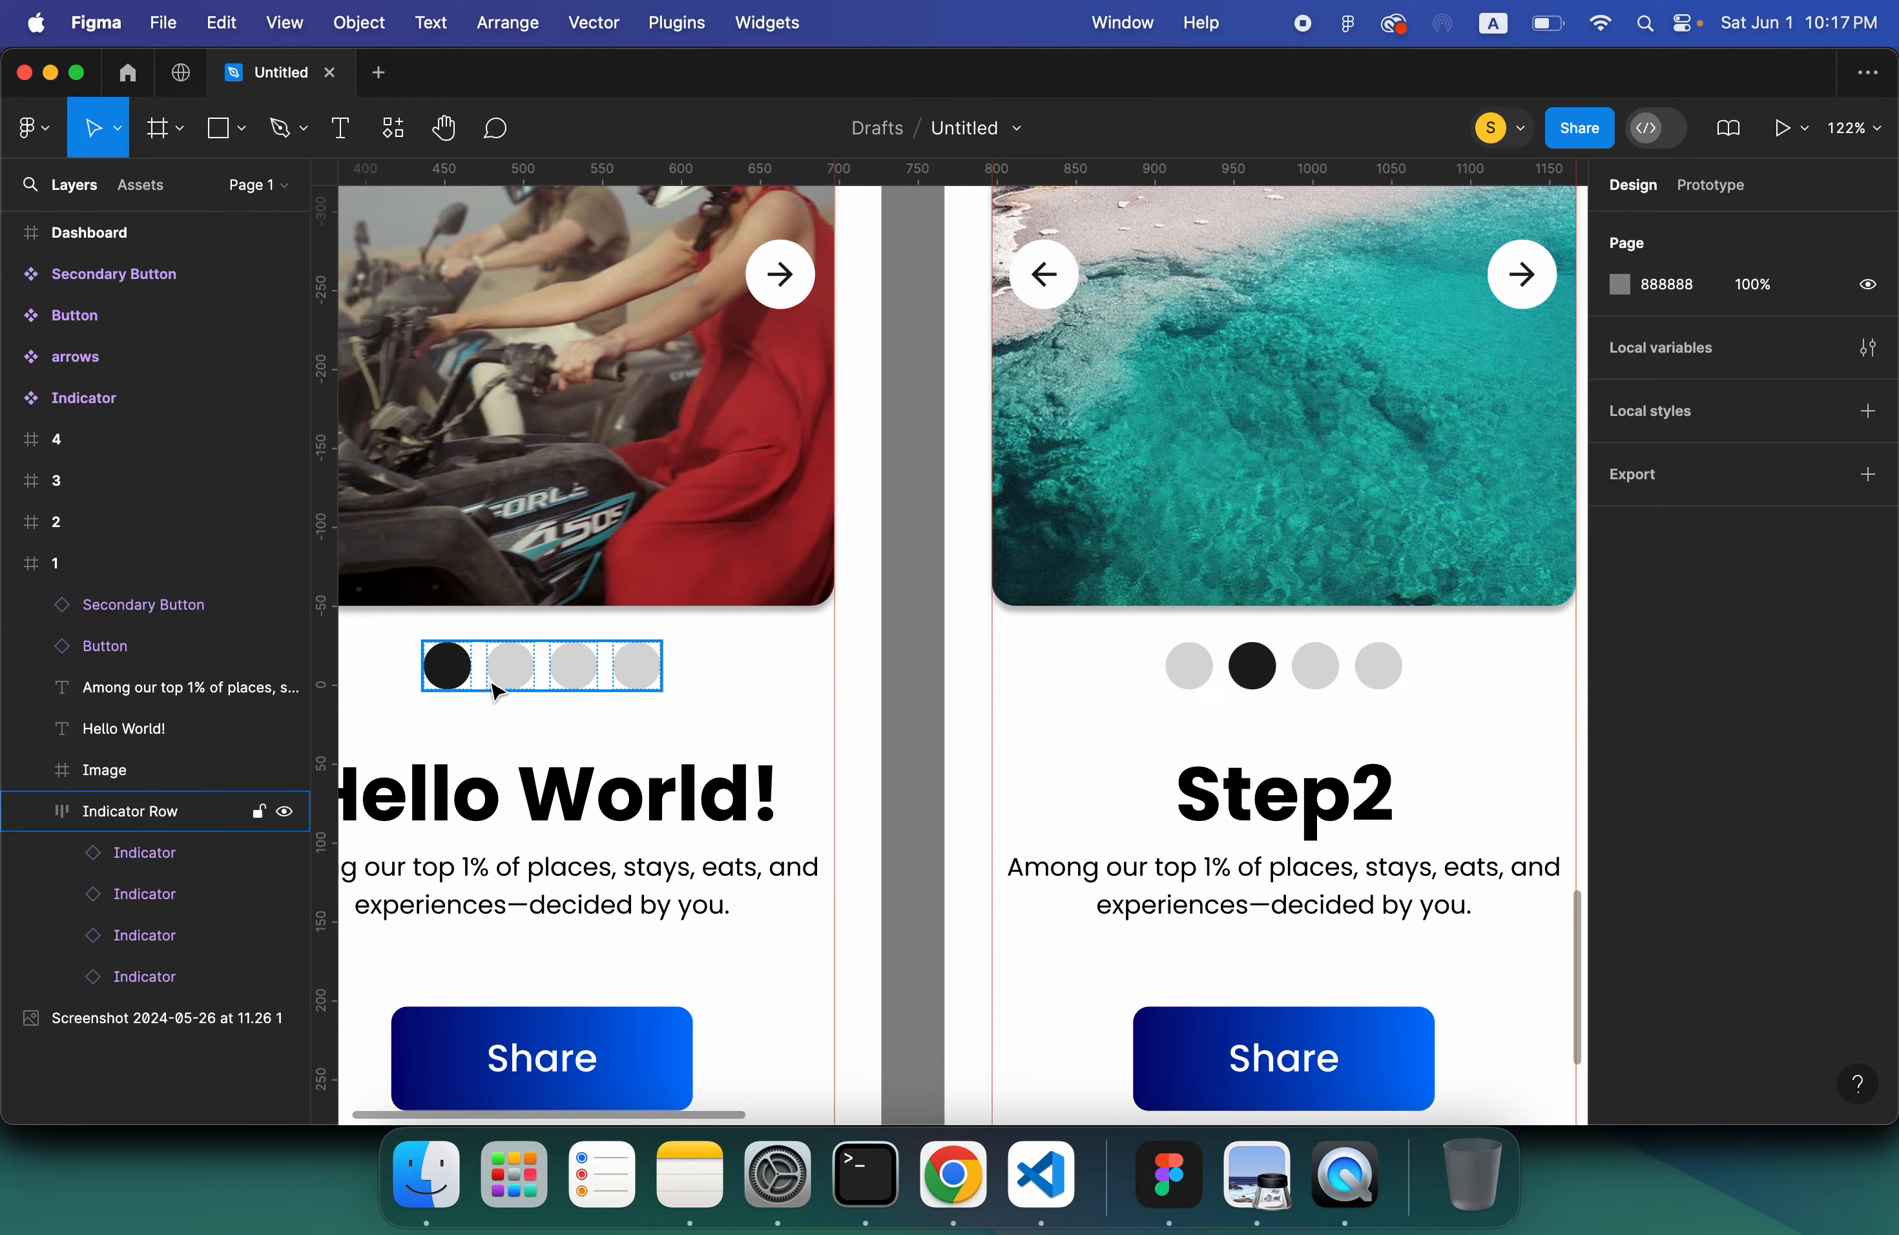
scroll(497, 687, "down", 5)
double_click(505, 681)
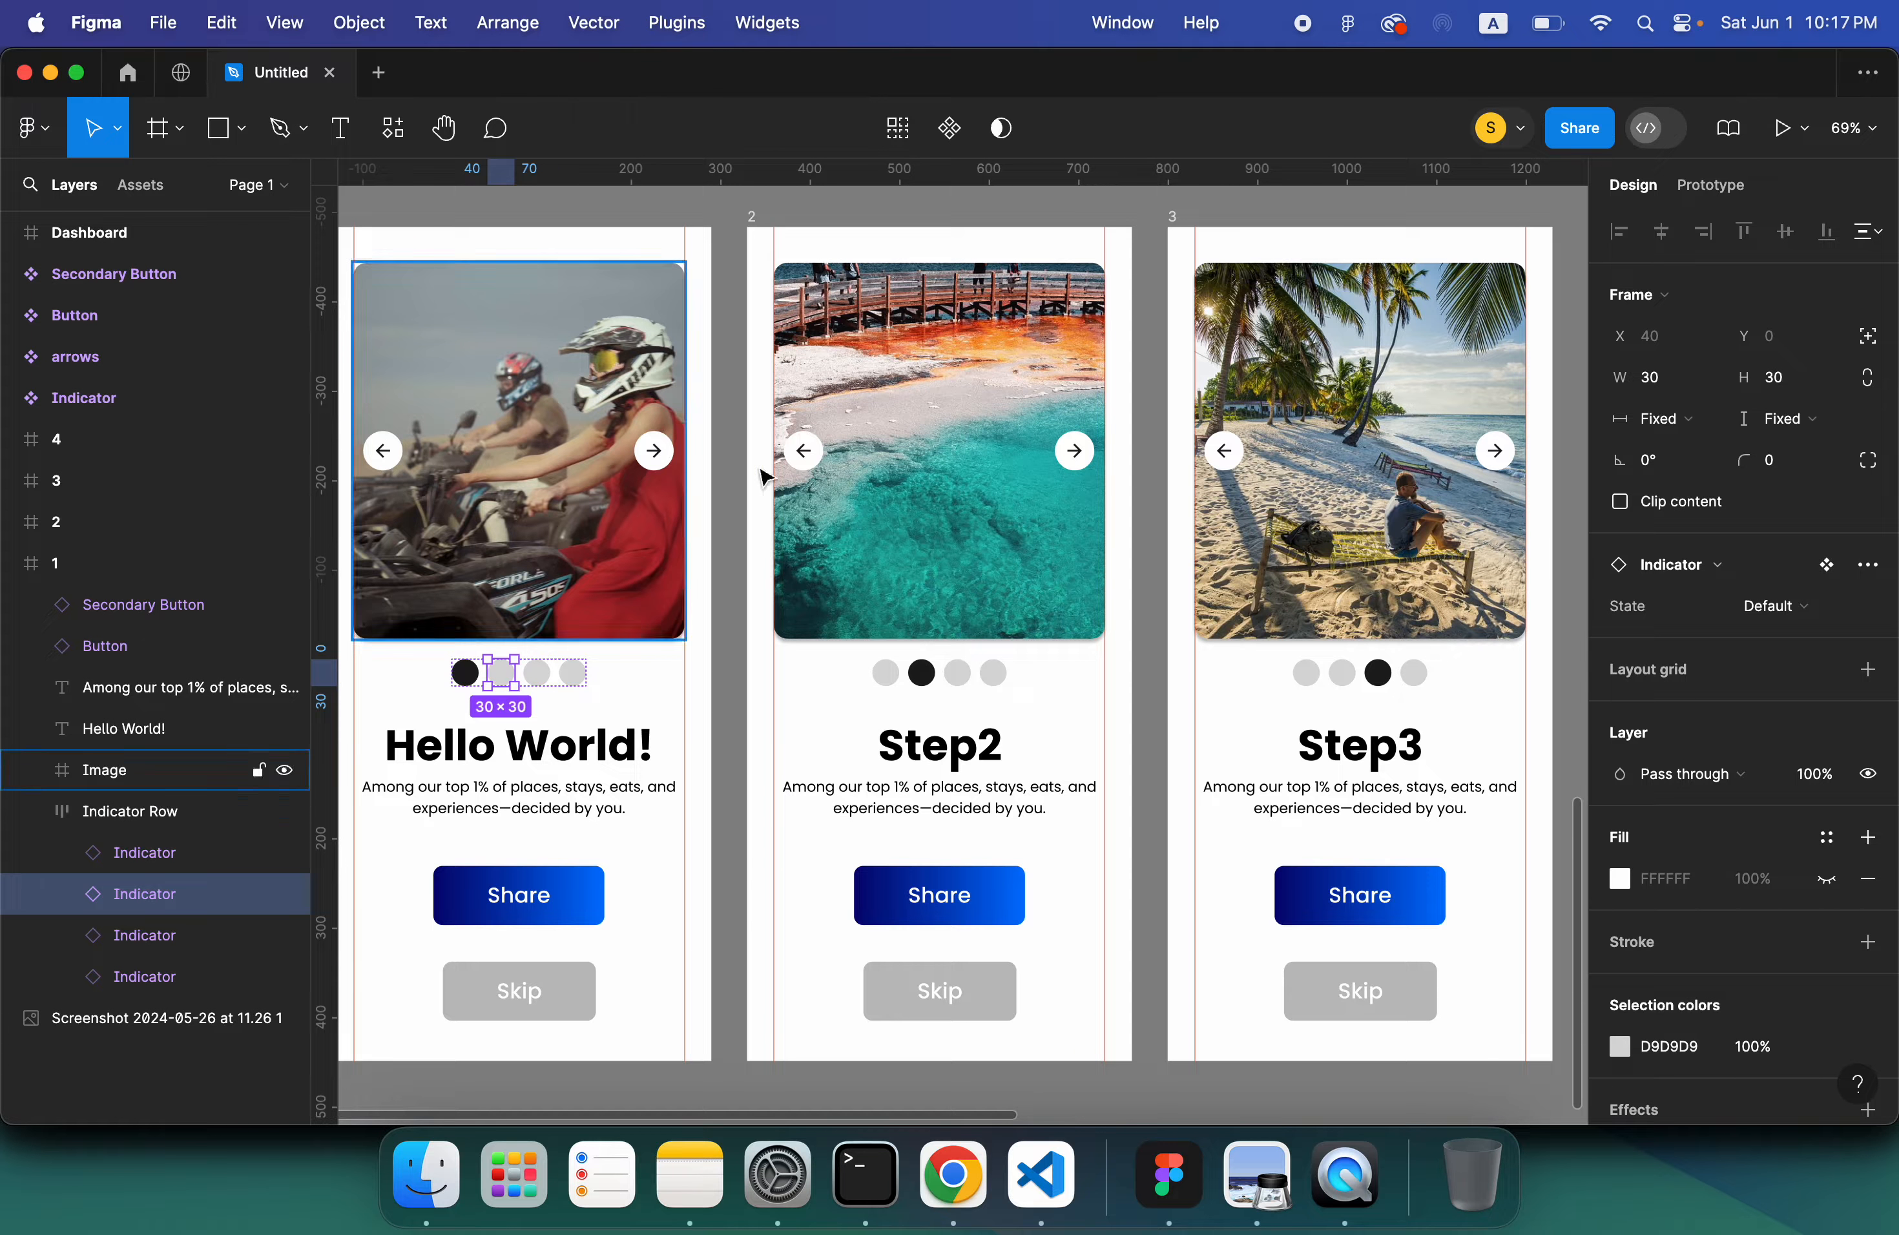
left_click(1710, 189)
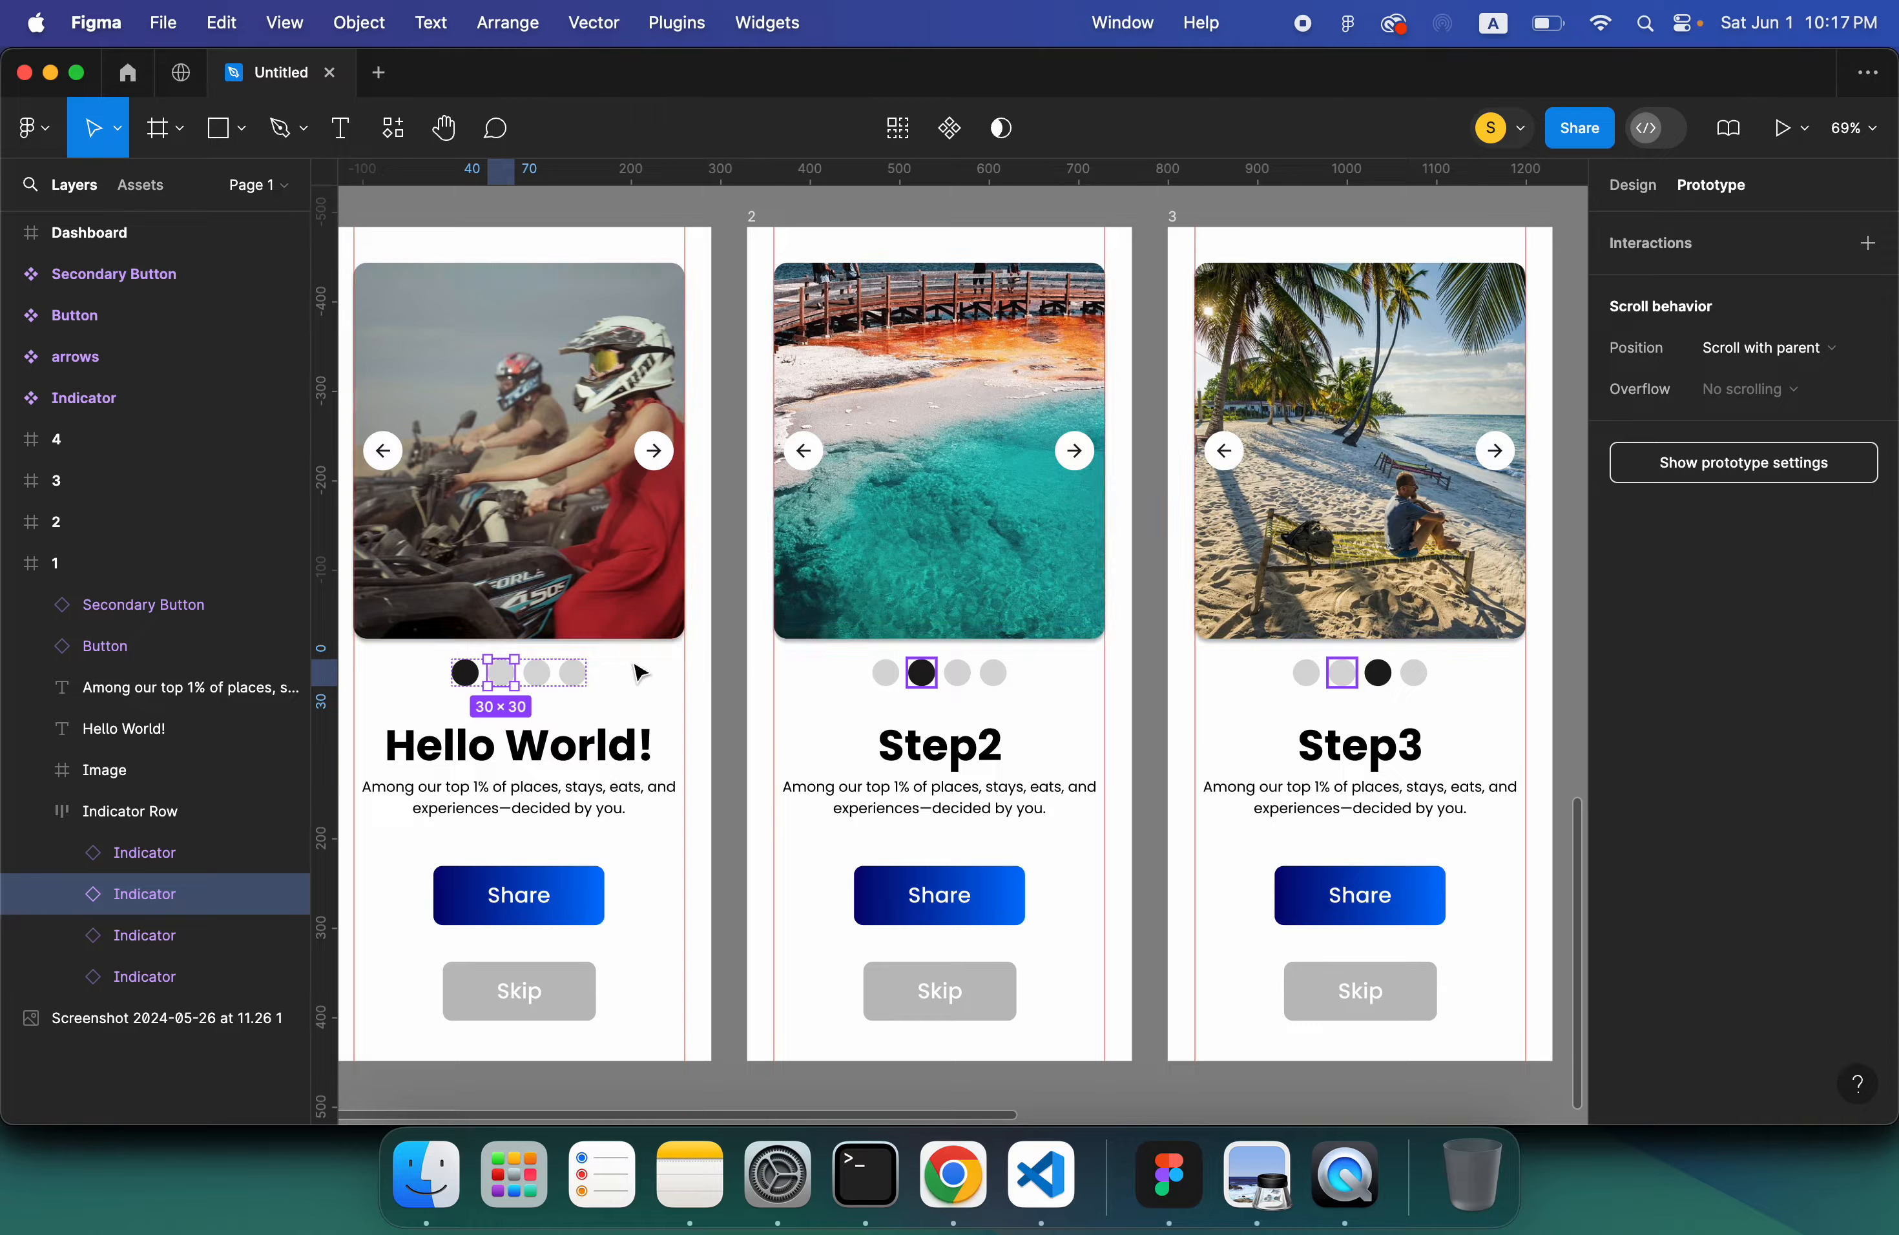
mouse_move(518, 688)
left_click_drag(516, 680, 866, 677)
Step: Connect frame 1's third and fourth indicator dots to navigate to frames 3 and 4 on tap
left_click(538, 682)
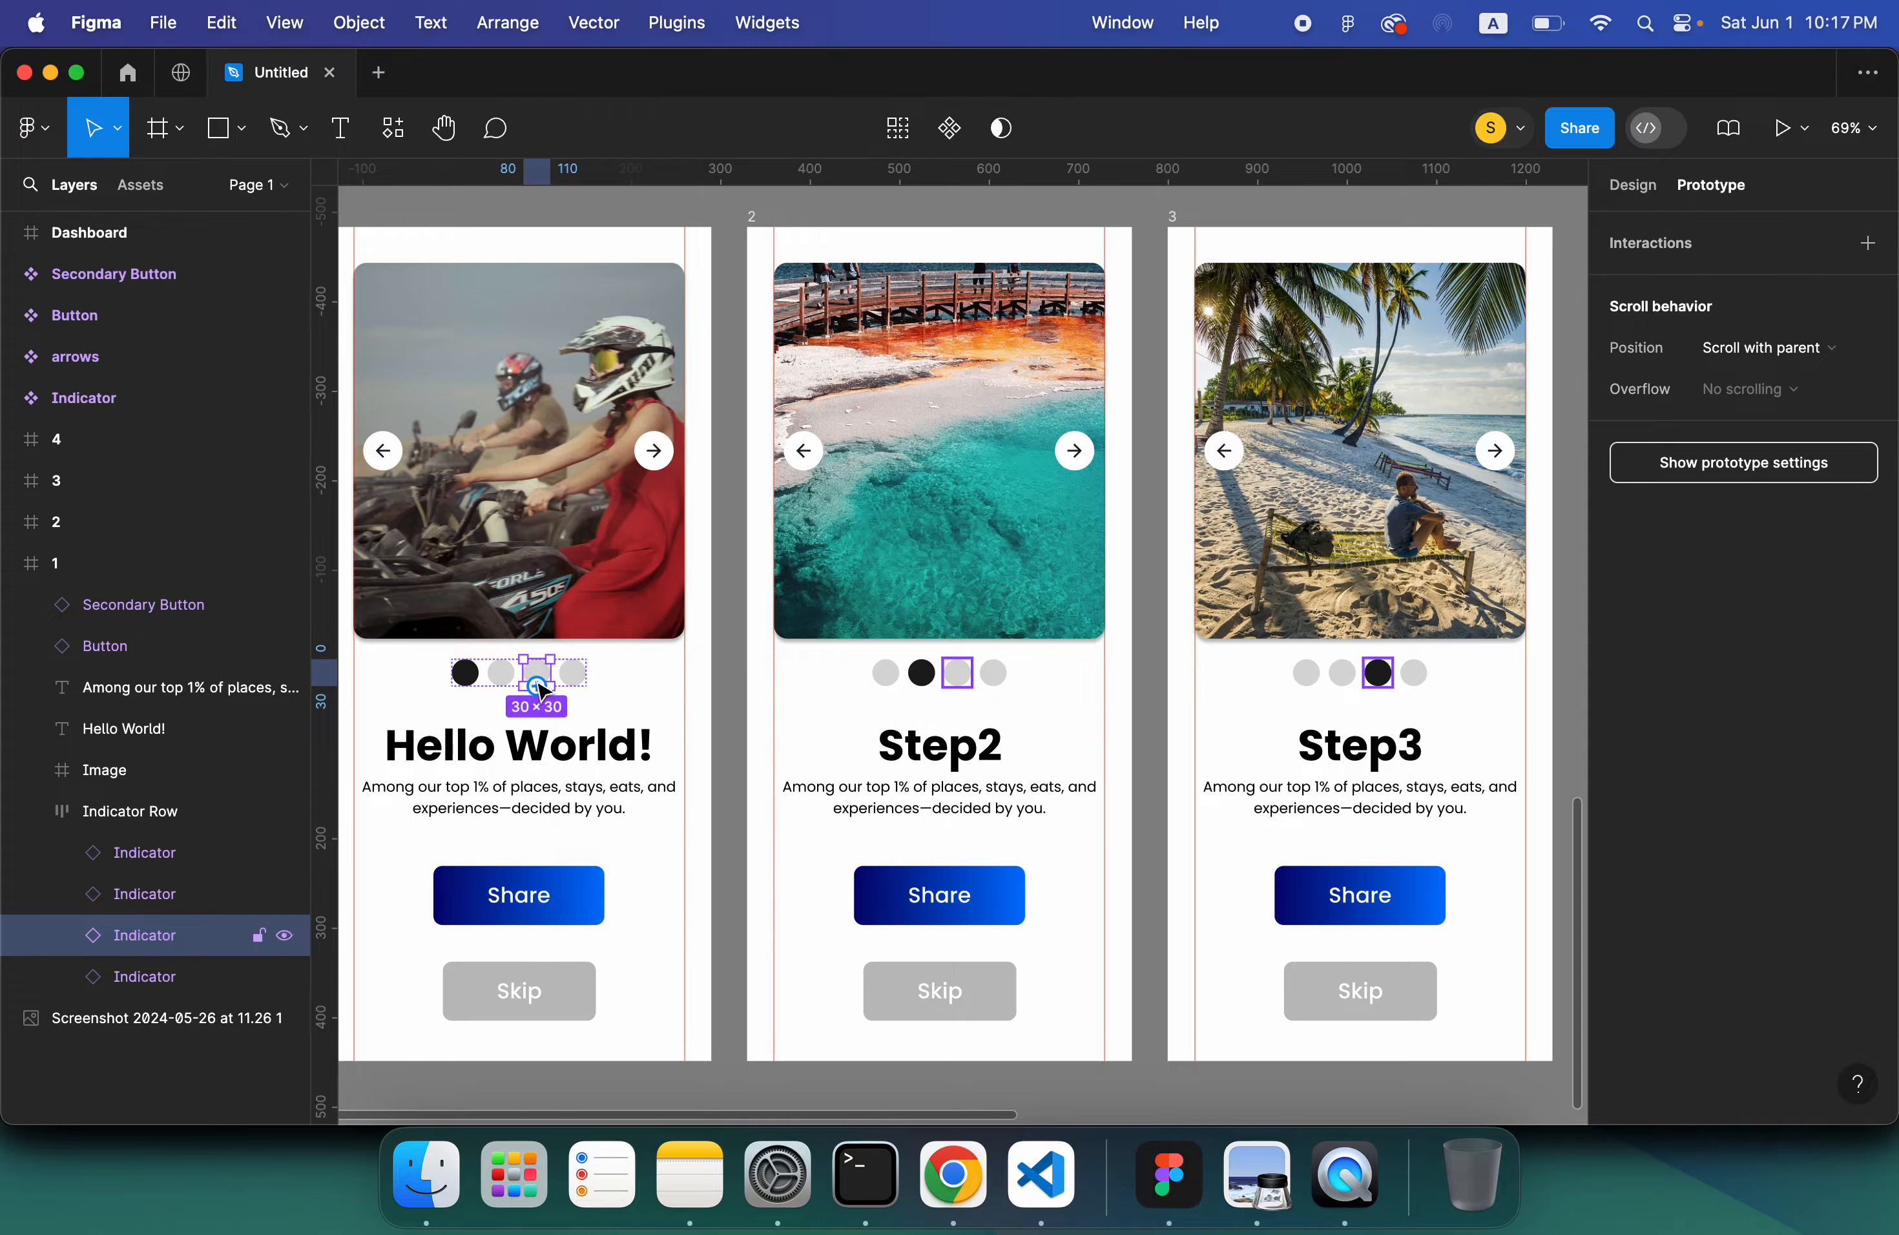
left_click_drag(550, 674, 1332, 670)
left_click(576, 686)
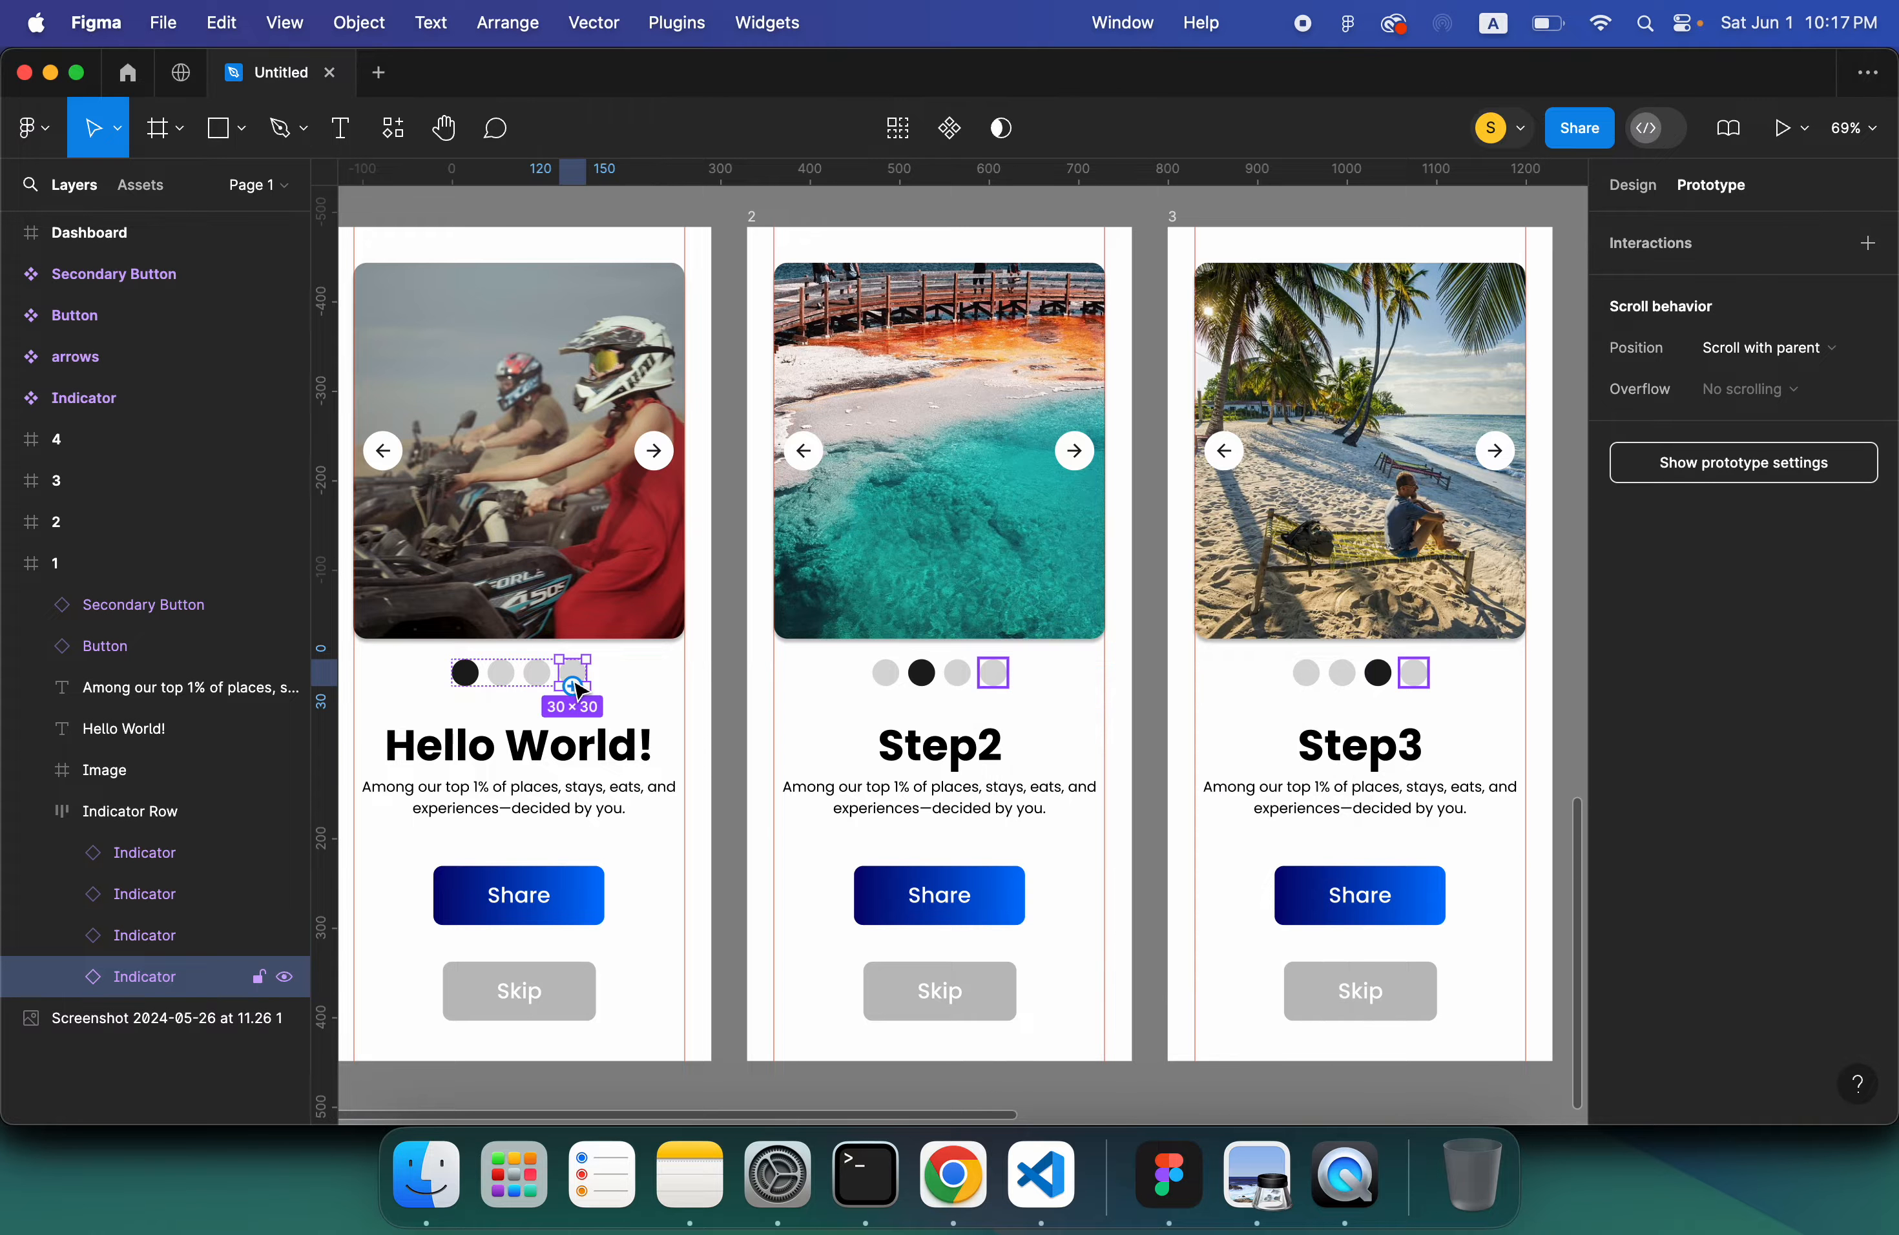
scroll(597, 703, "down", 5)
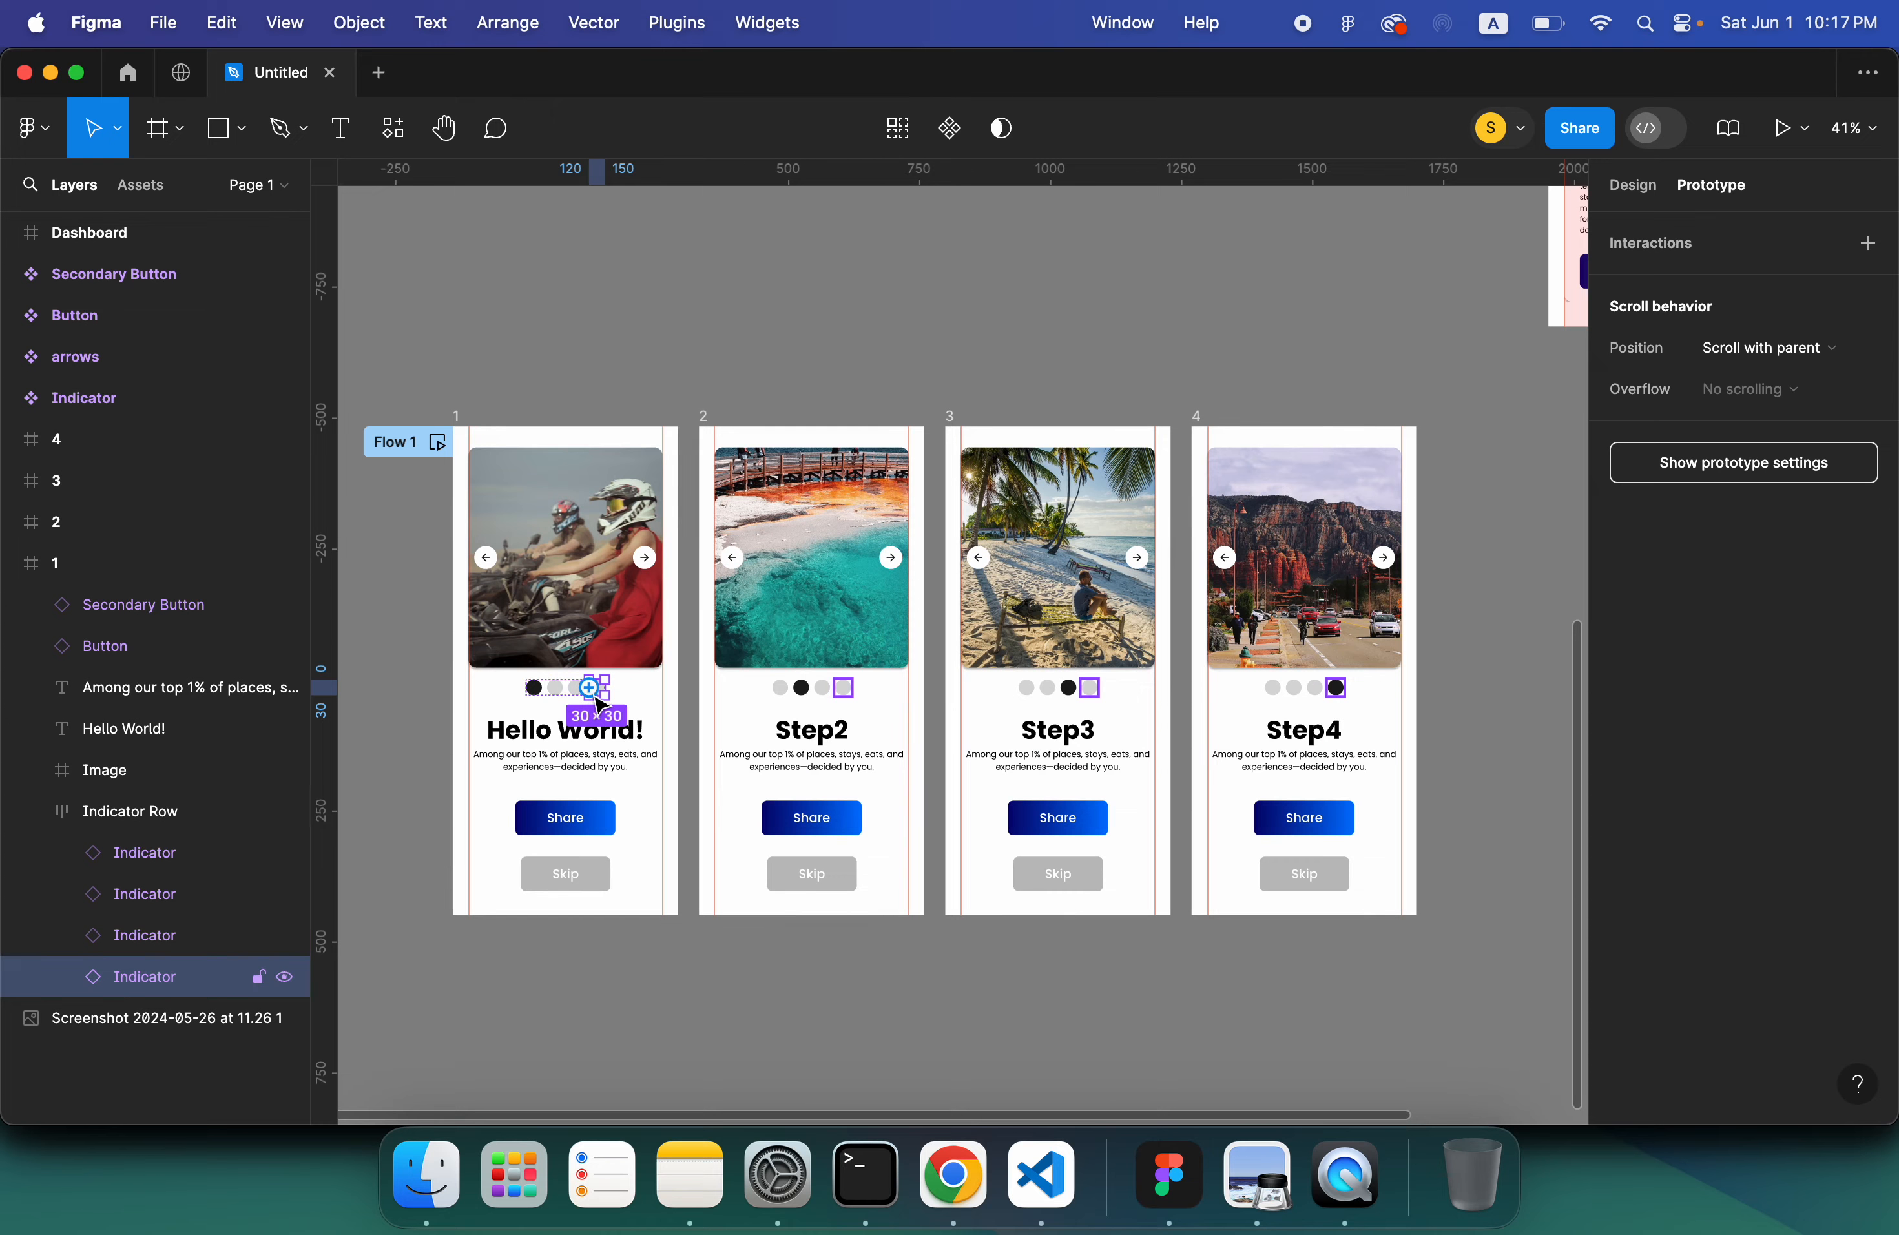
left_click_drag(607, 687, 1295, 727)
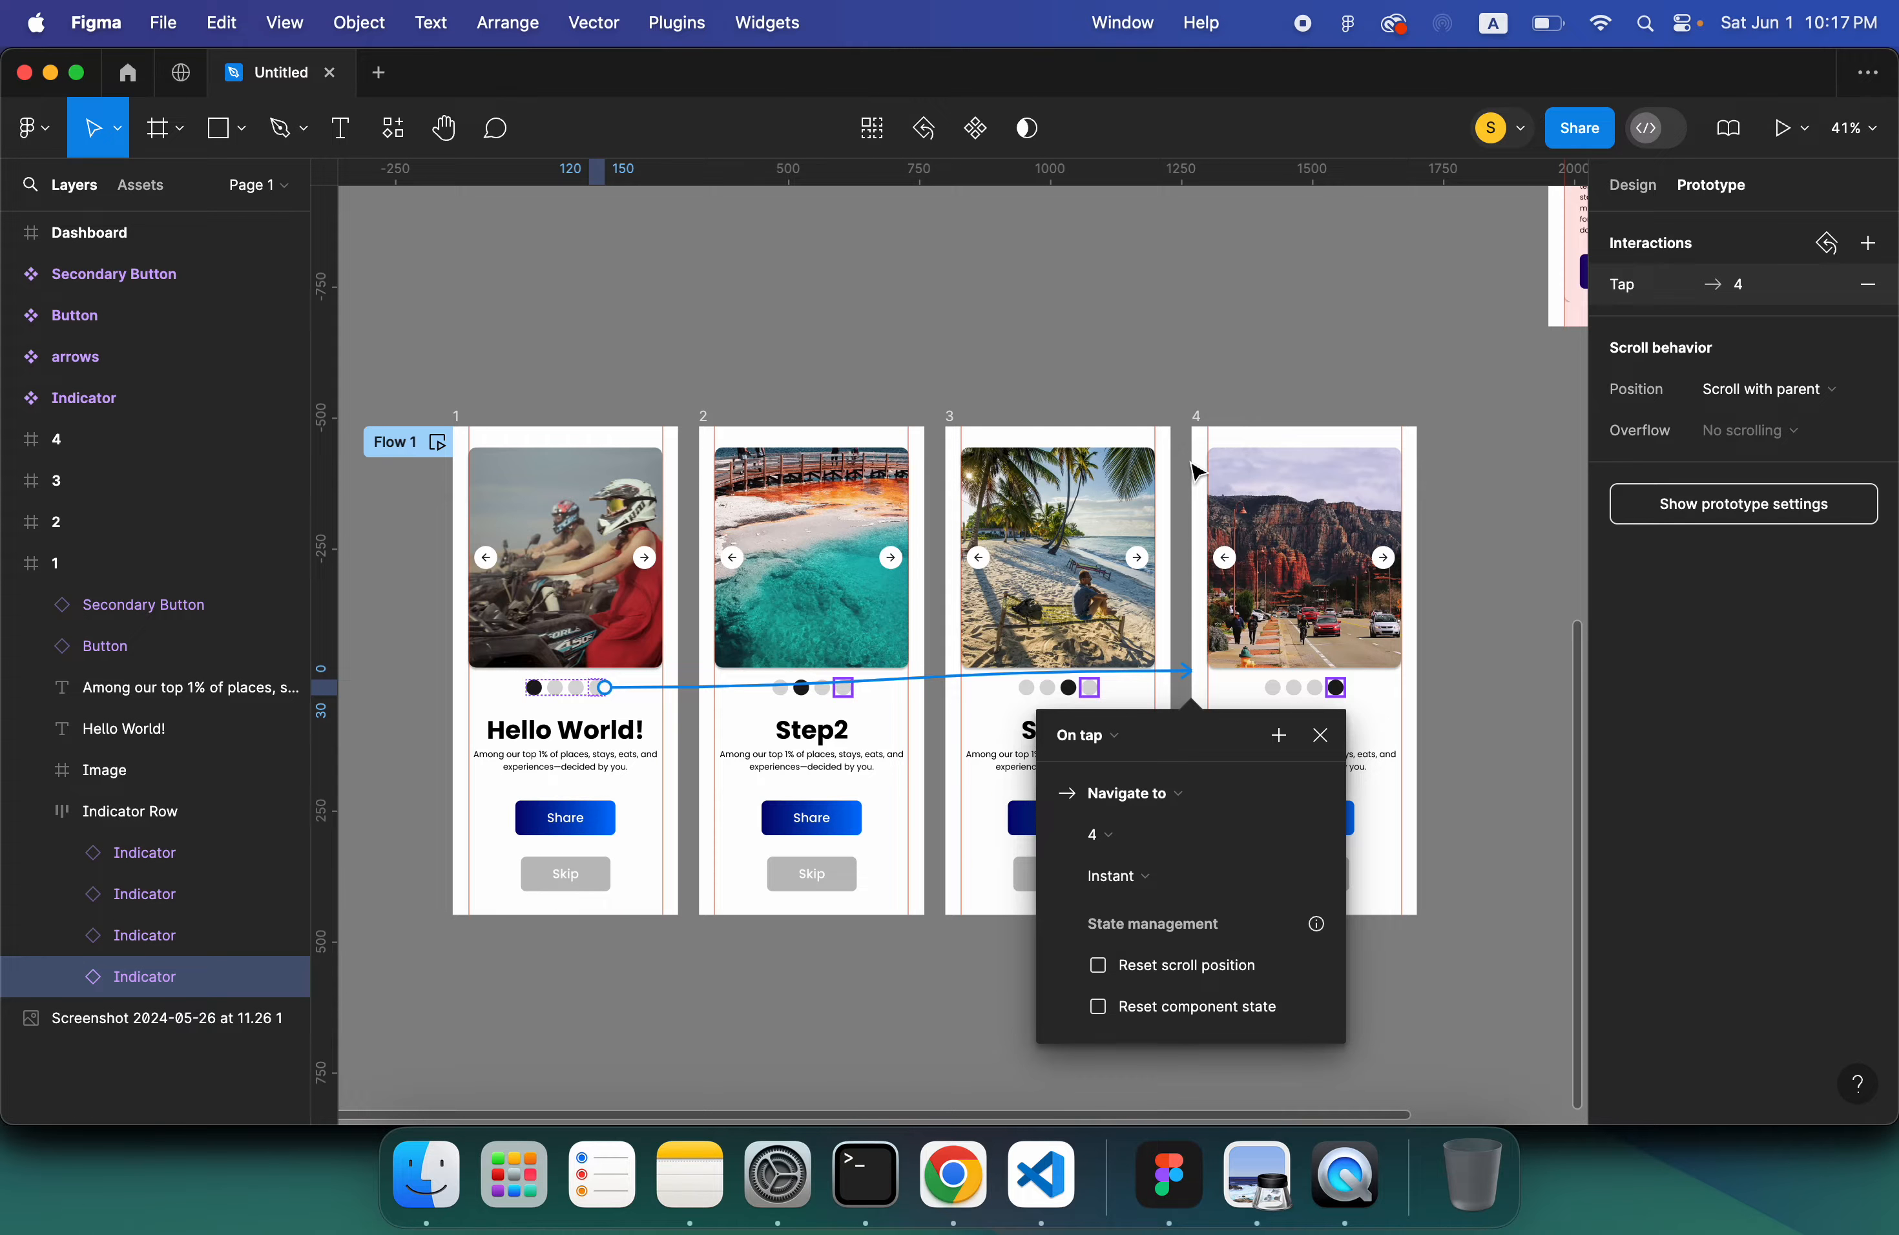
Step: Connect frame 2's first indicator dot to navigate to frame 1 on tap
scroll(1197, 472, "up", 5)
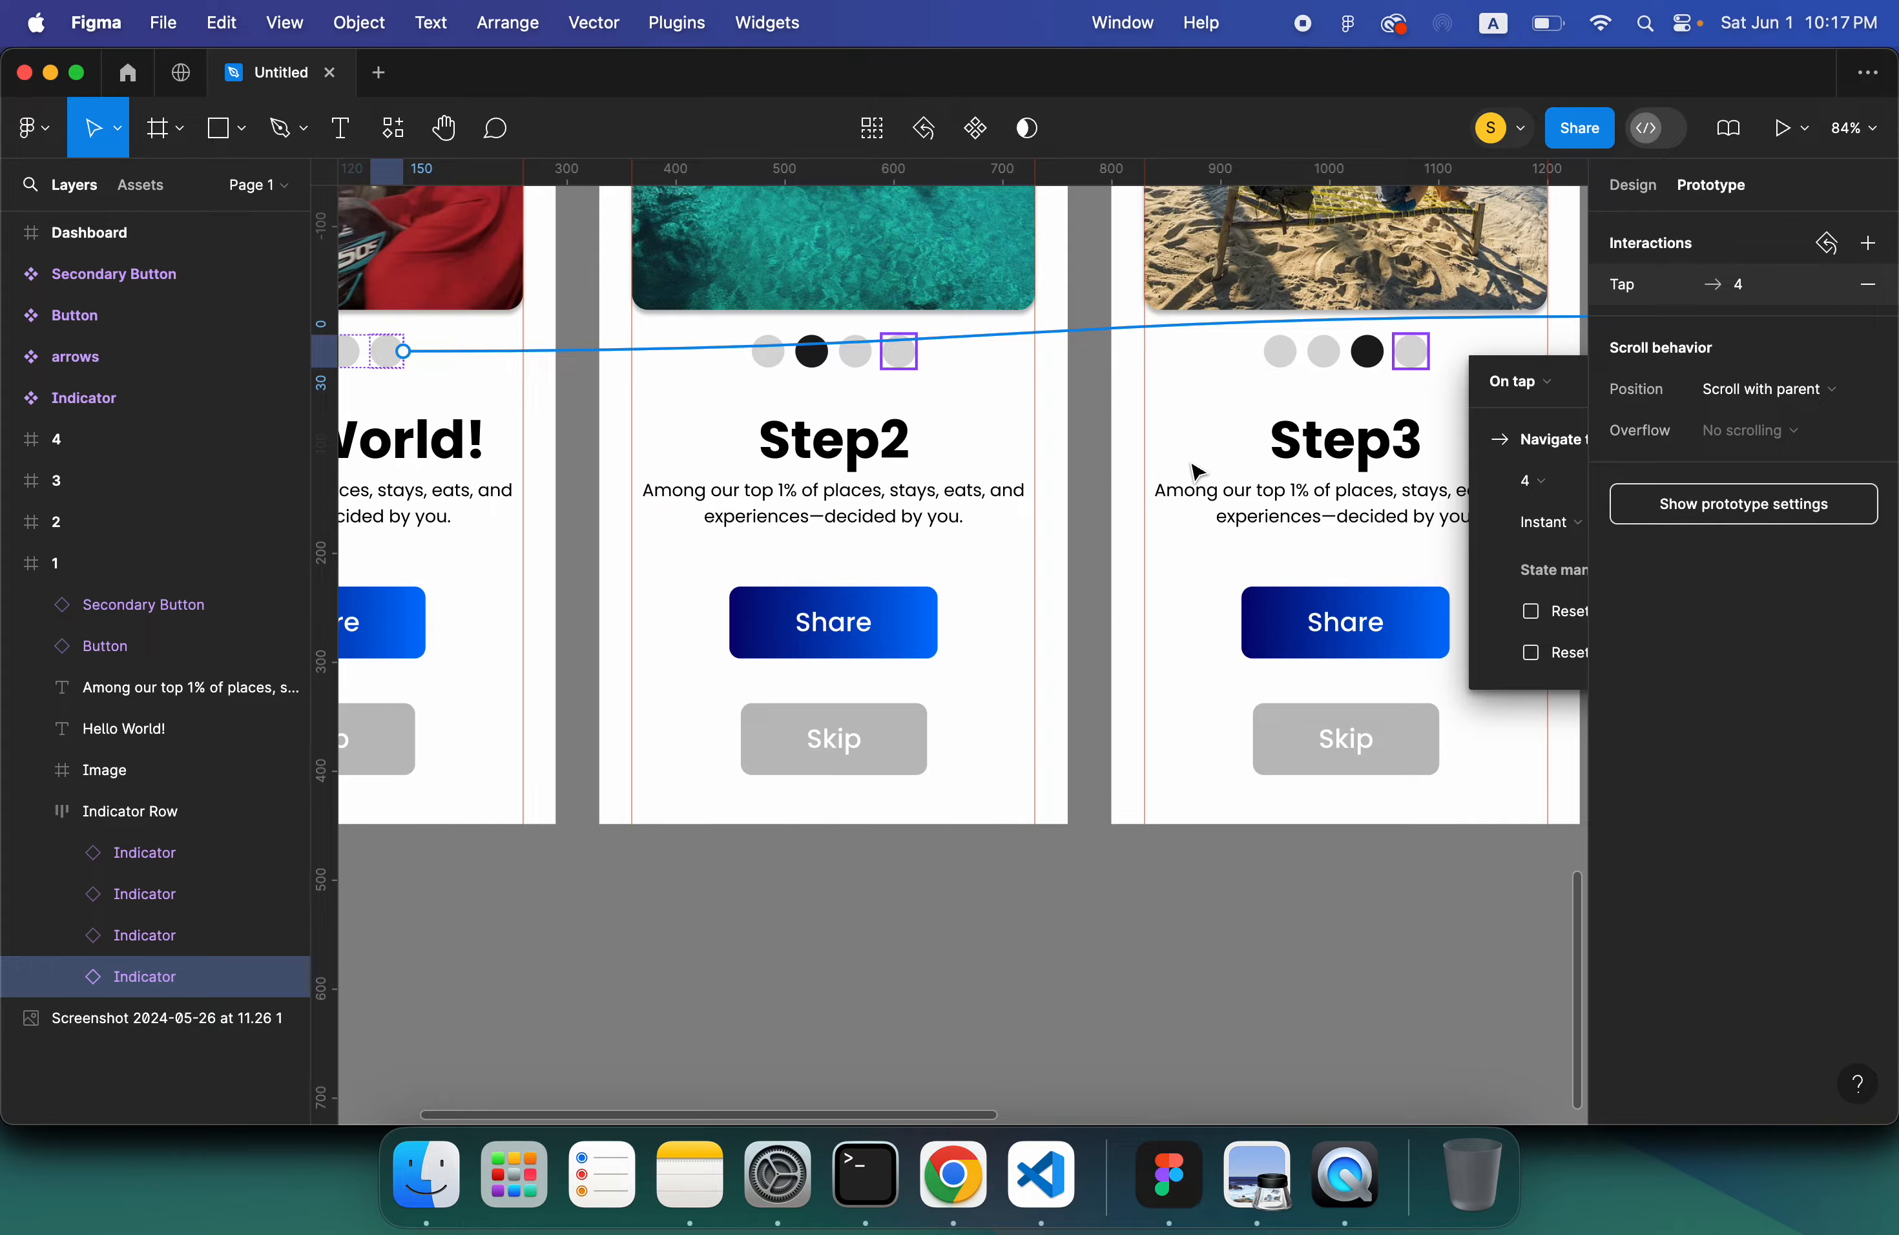
scroll(706, 437, "down", 4)
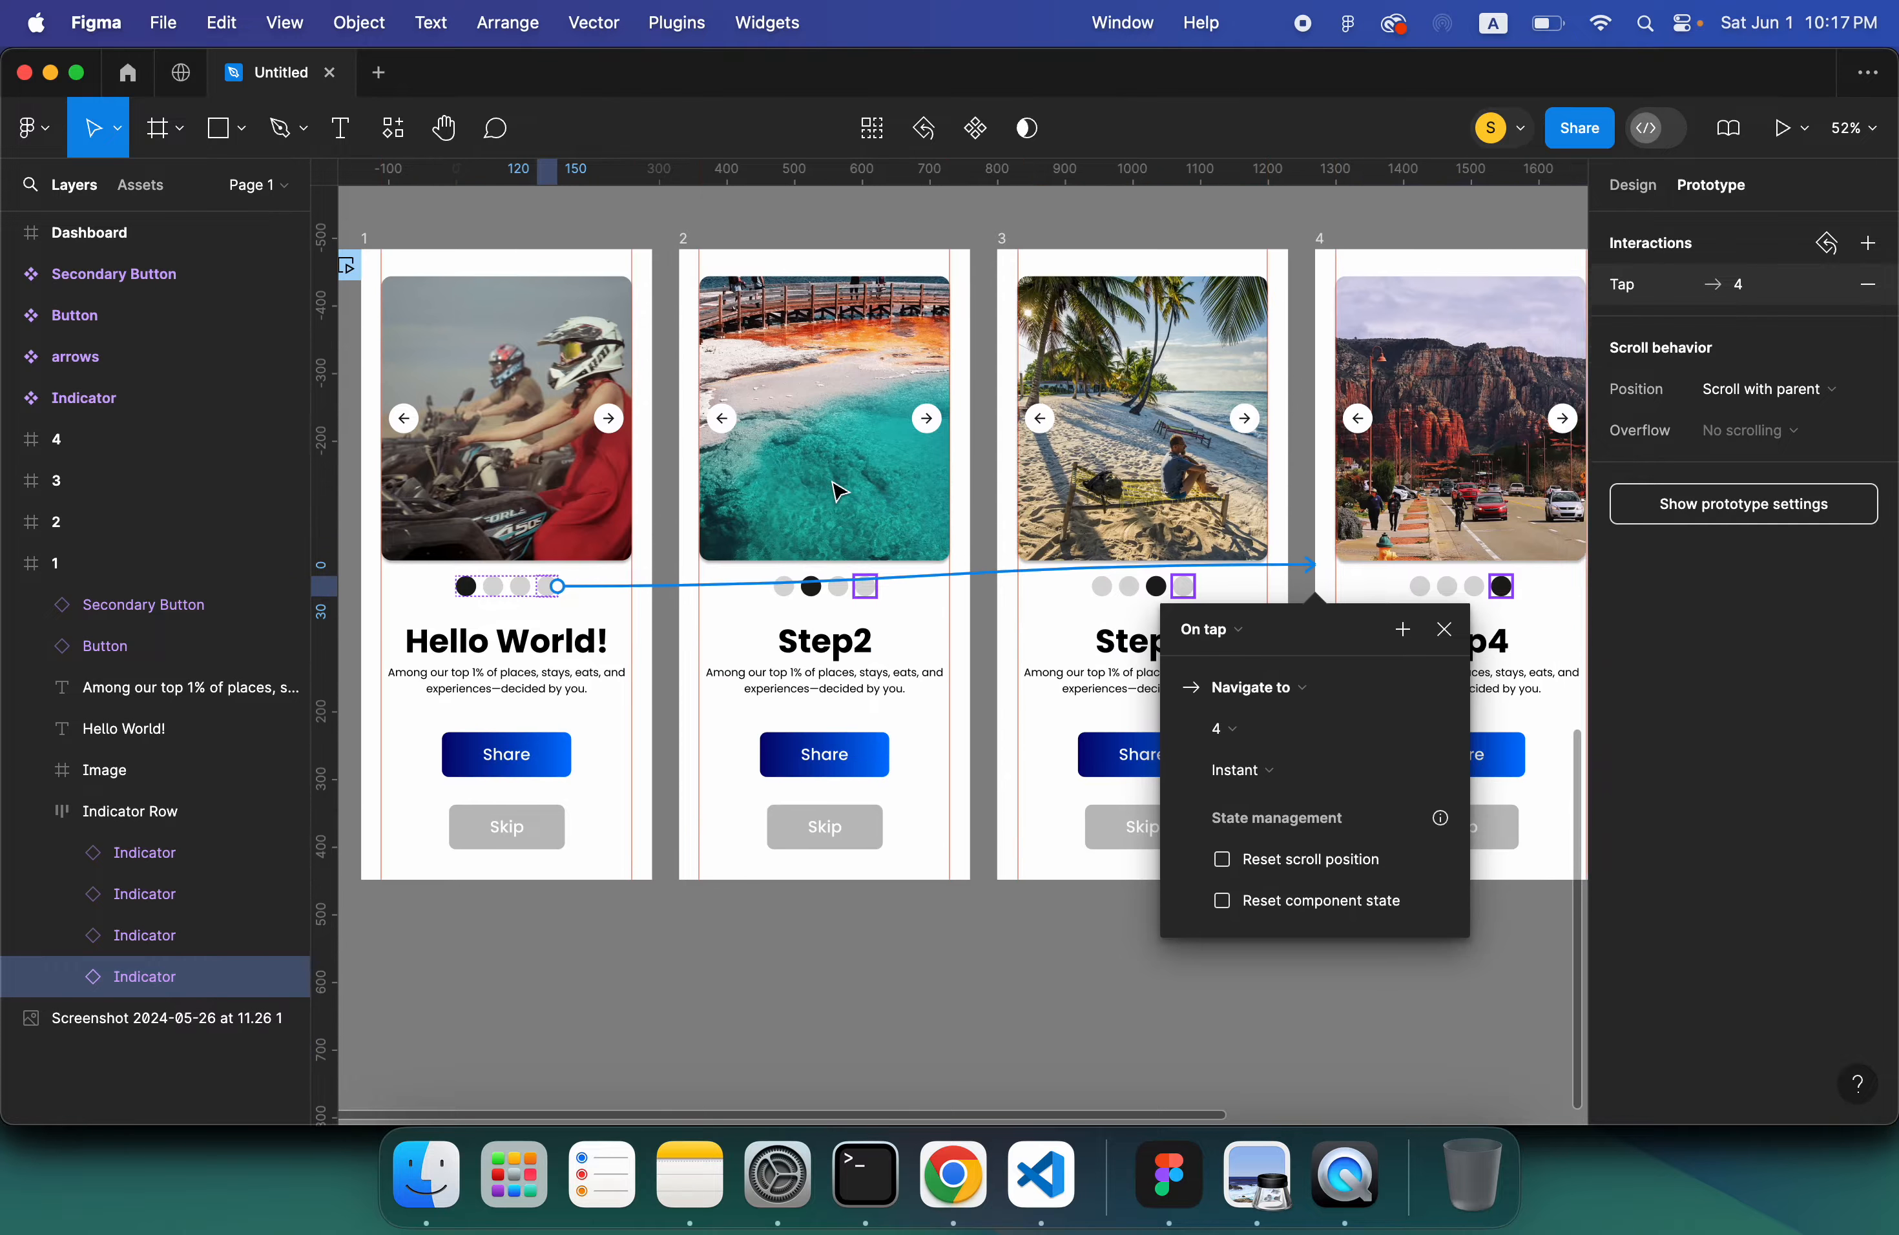
scroll(834, 491, "up", 5)
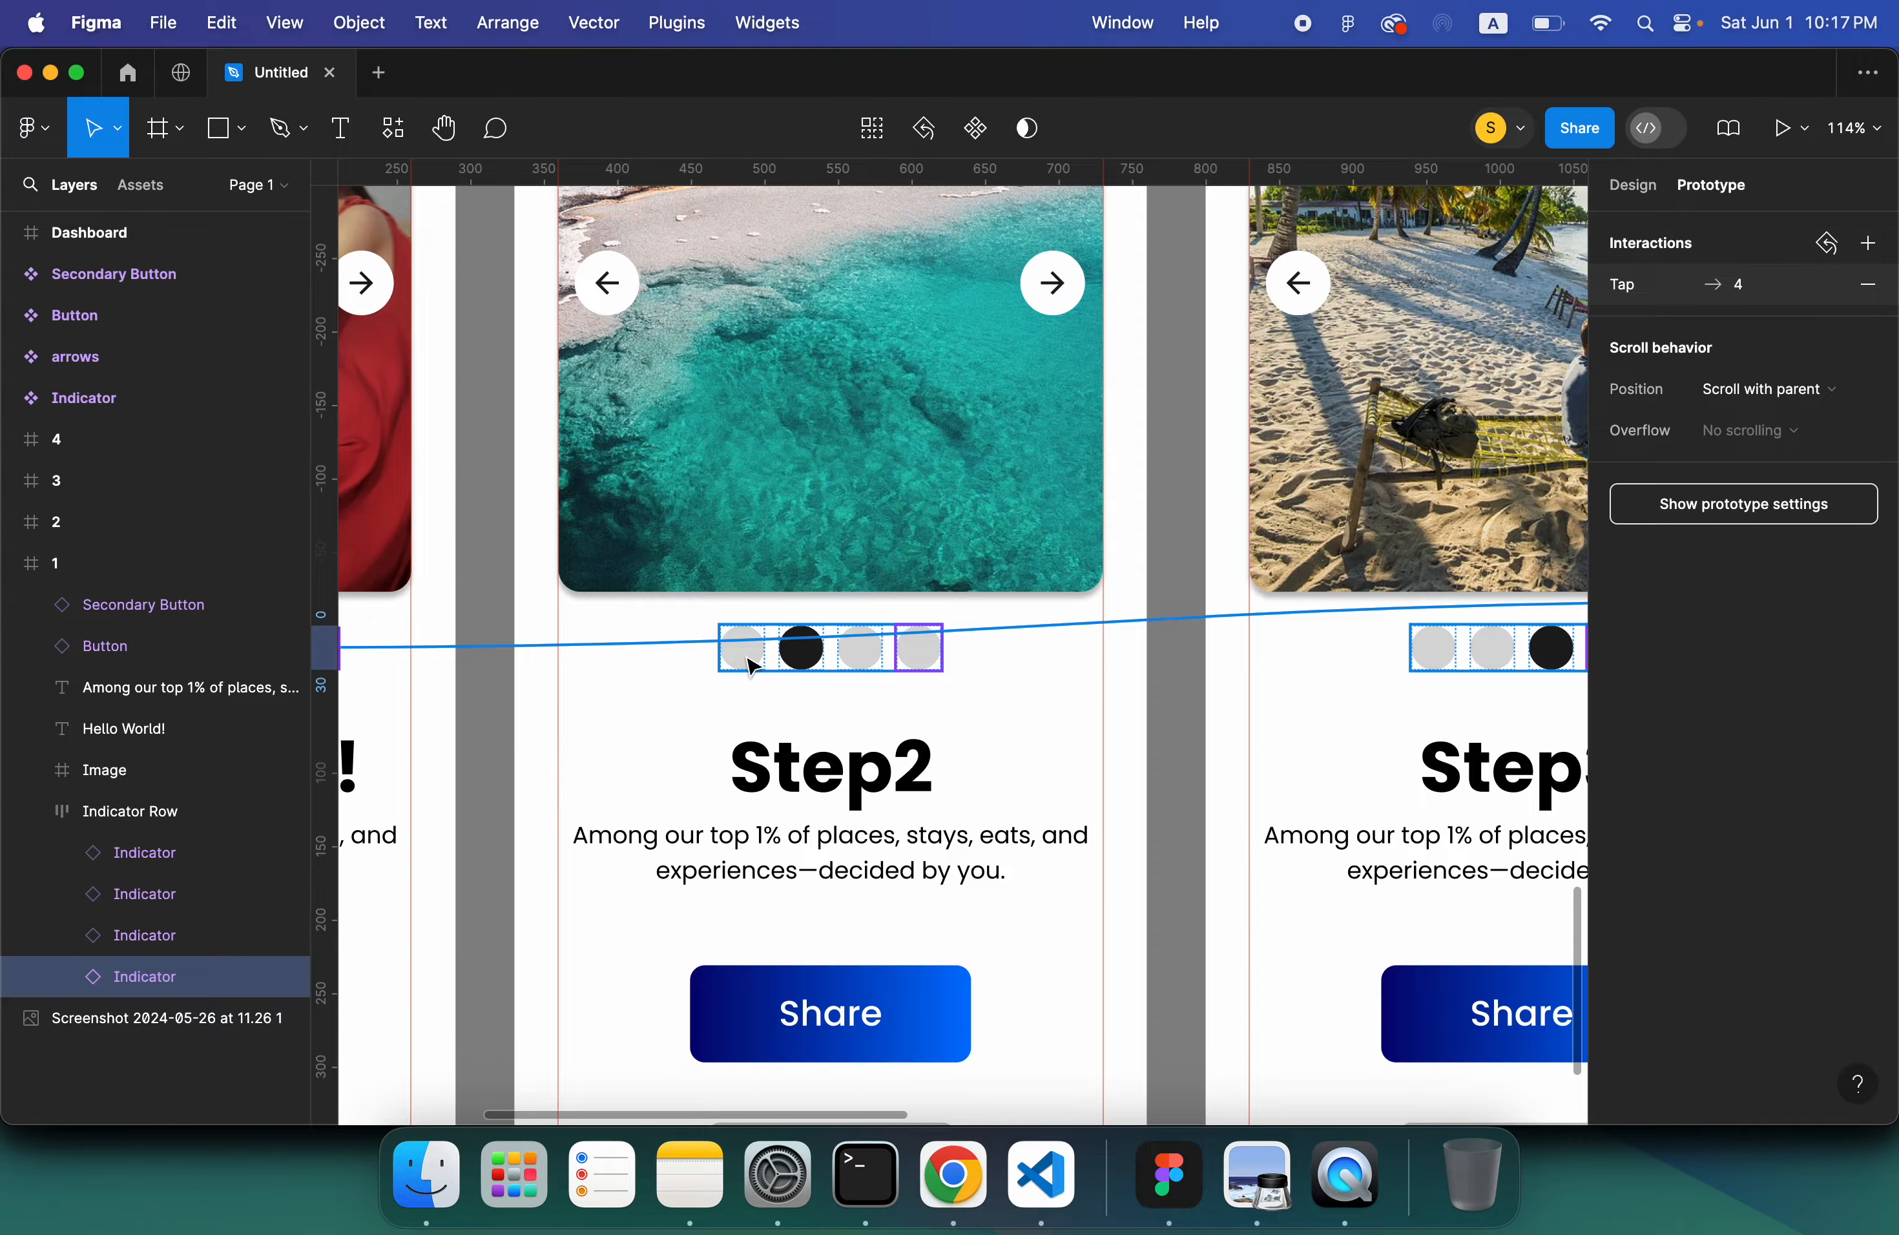
left_click(751, 665)
scroll(751, 665, "left", 3)
scroll(752, 665, "down", 2)
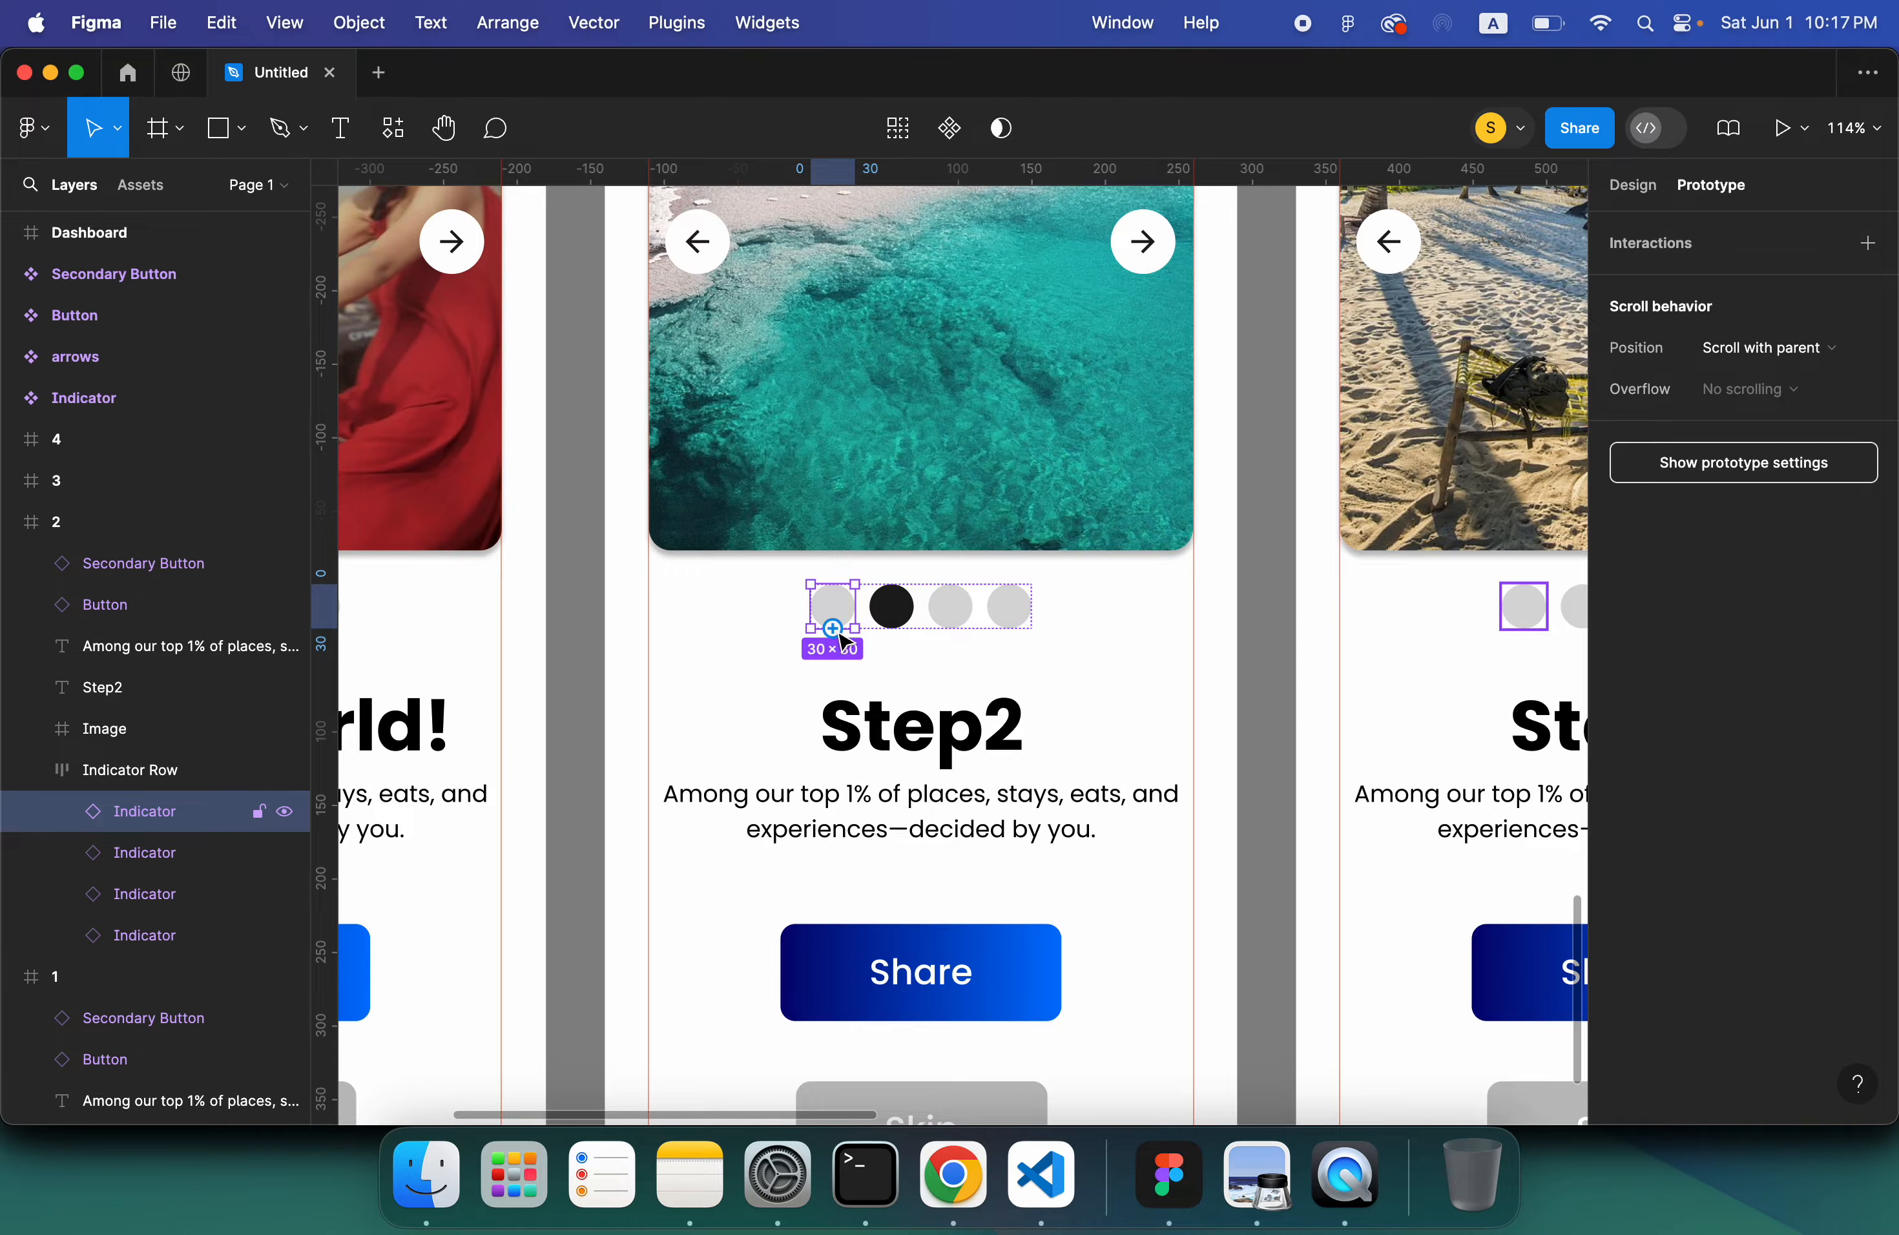
left_click_drag(838, 634, 474, 645)
Step: Connect frame 2's third and fourth indicator dots to navigate to frames 3 and 4 on tap
scroll(760, 634, "right", 2)
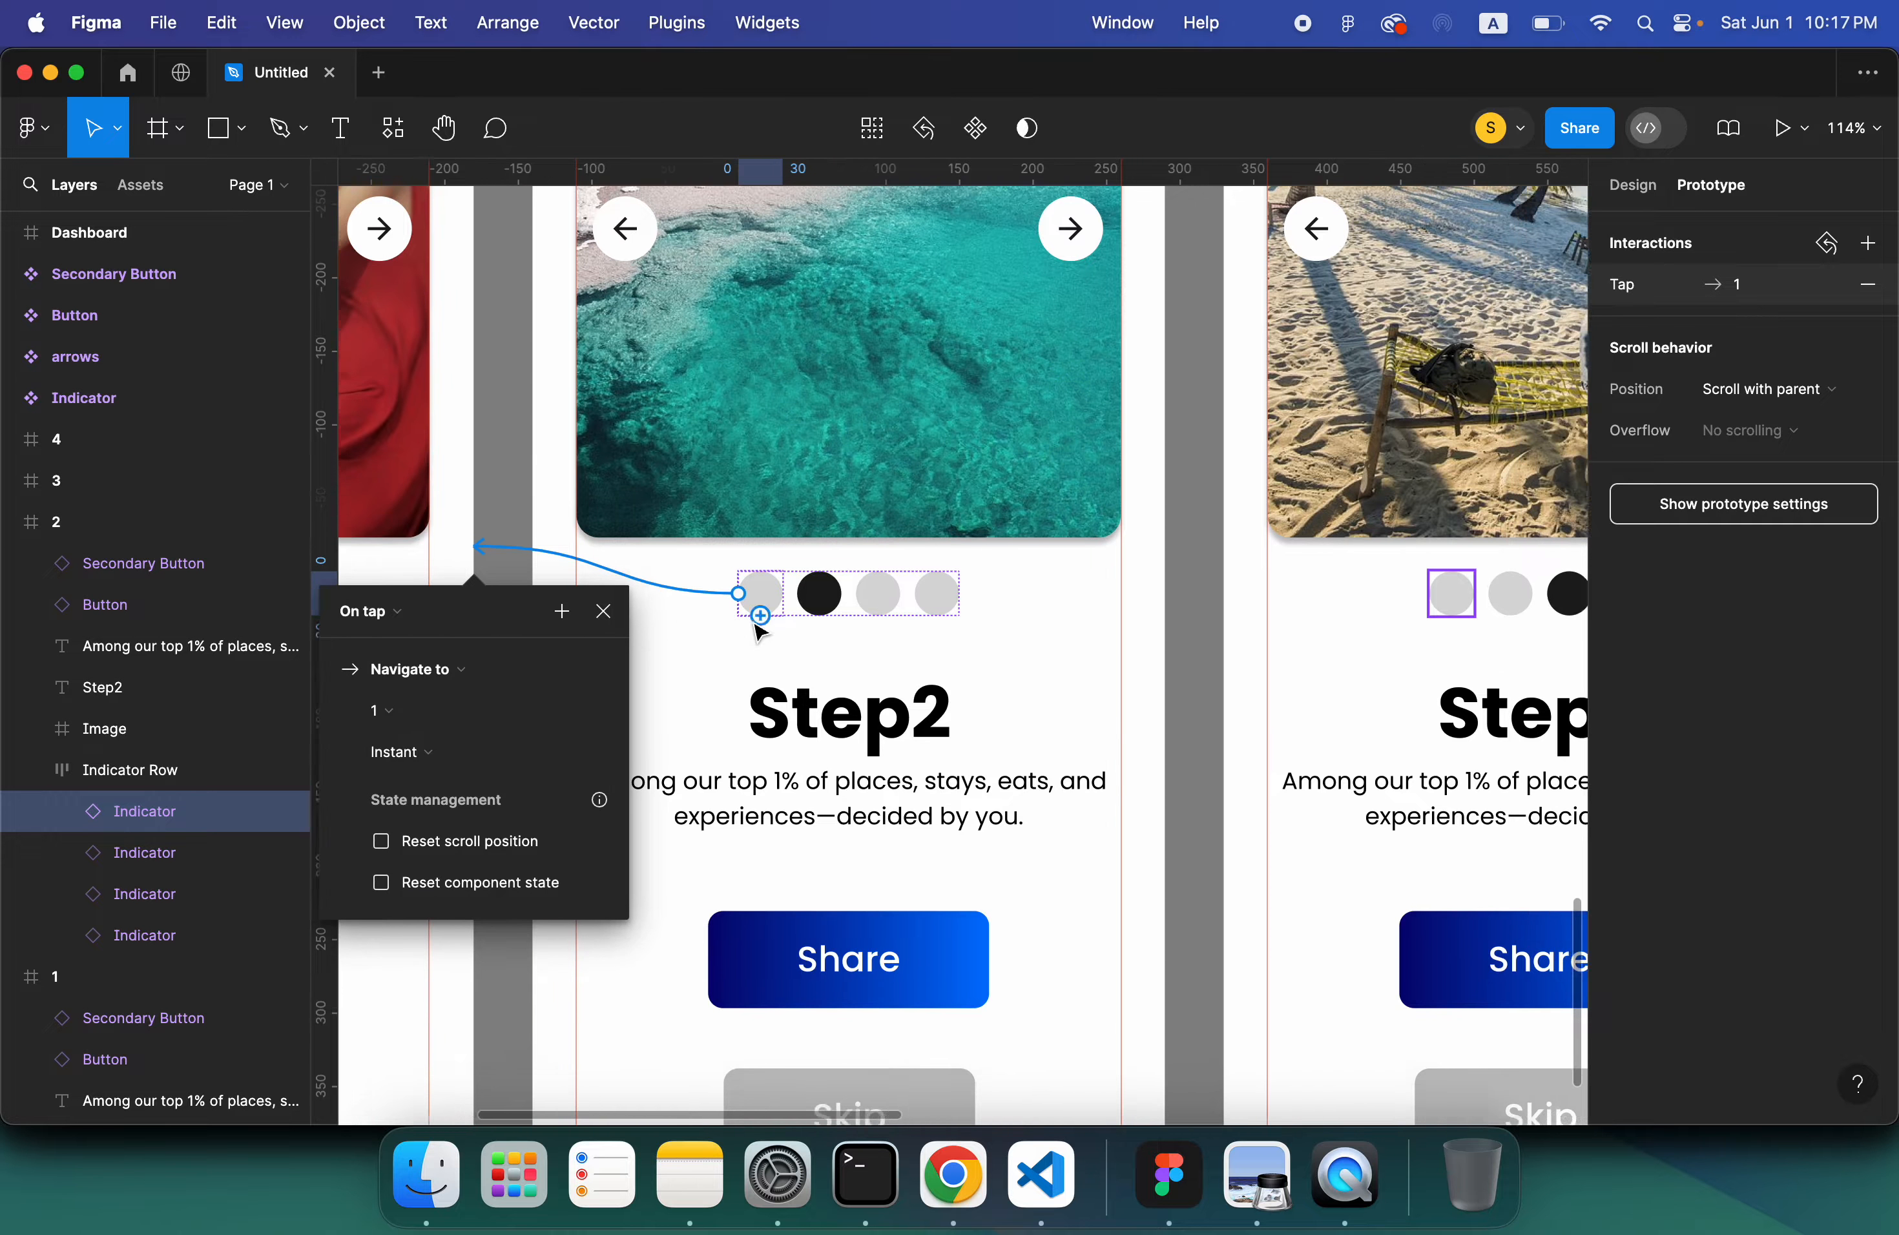
scroll(760, 634, "right", 3)
left_click(724, 590)
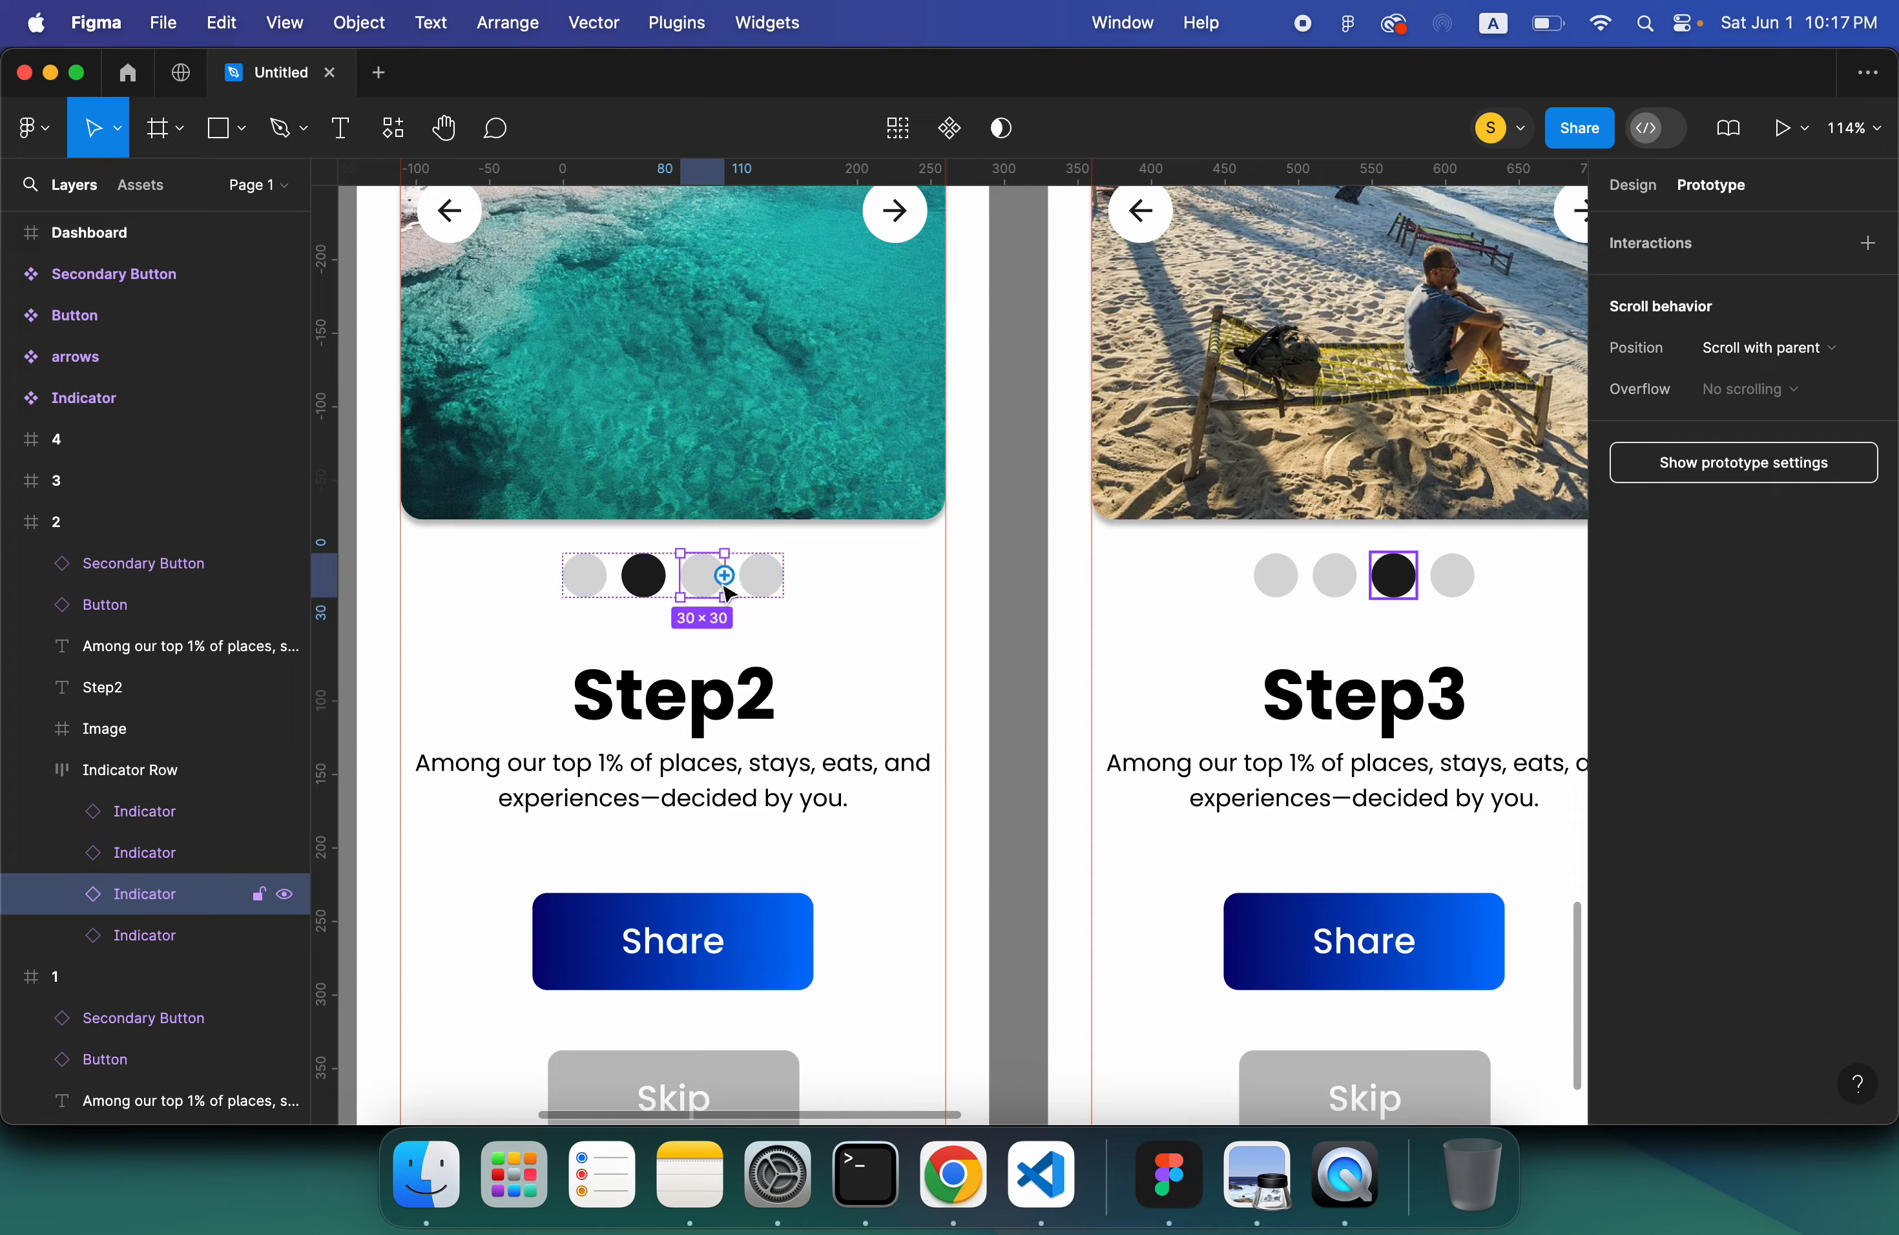
left_click_drag(724, 575, 1100, 609)
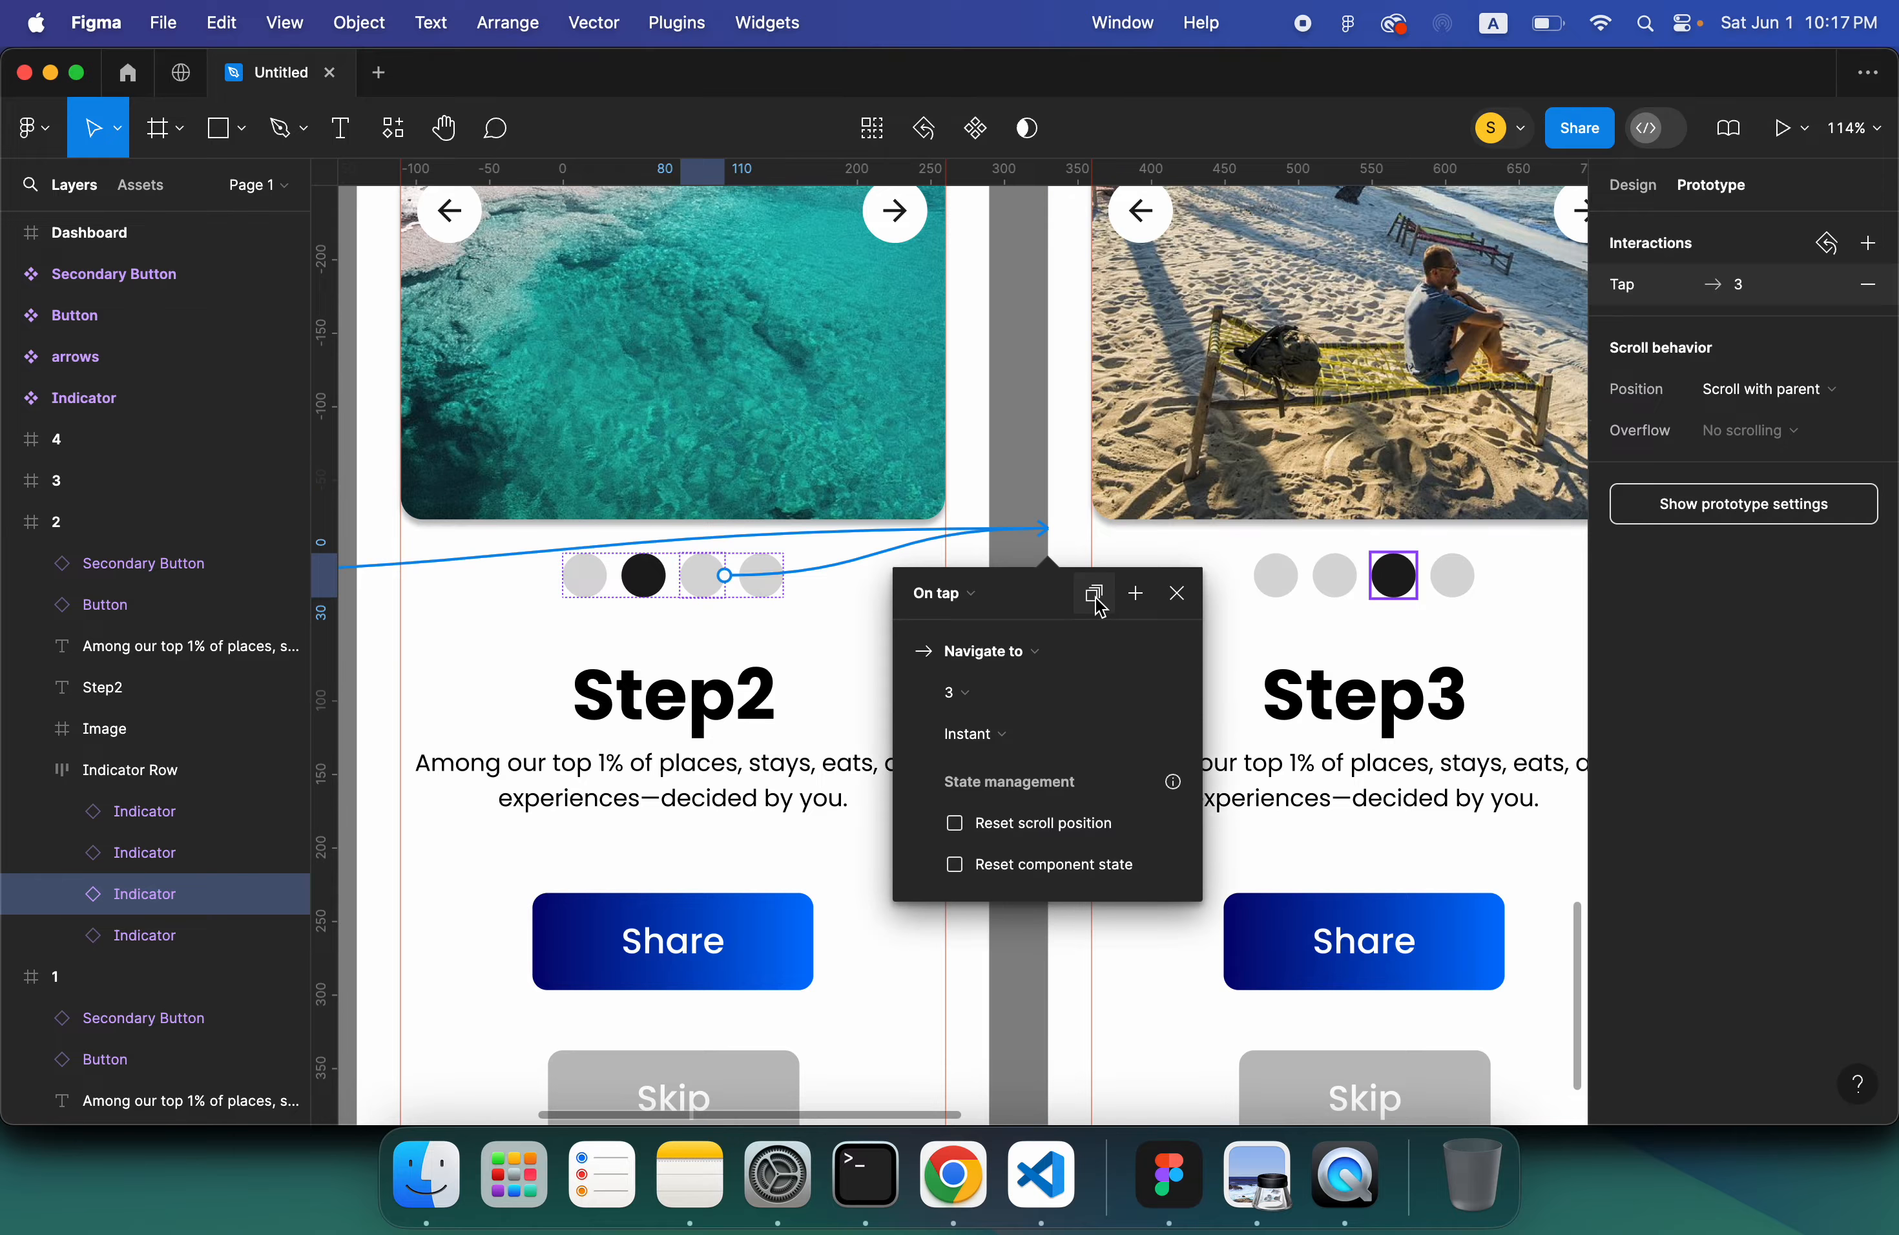
scroll(1102, 611, "down", 5)
scroll(902, 577, "right", 2)
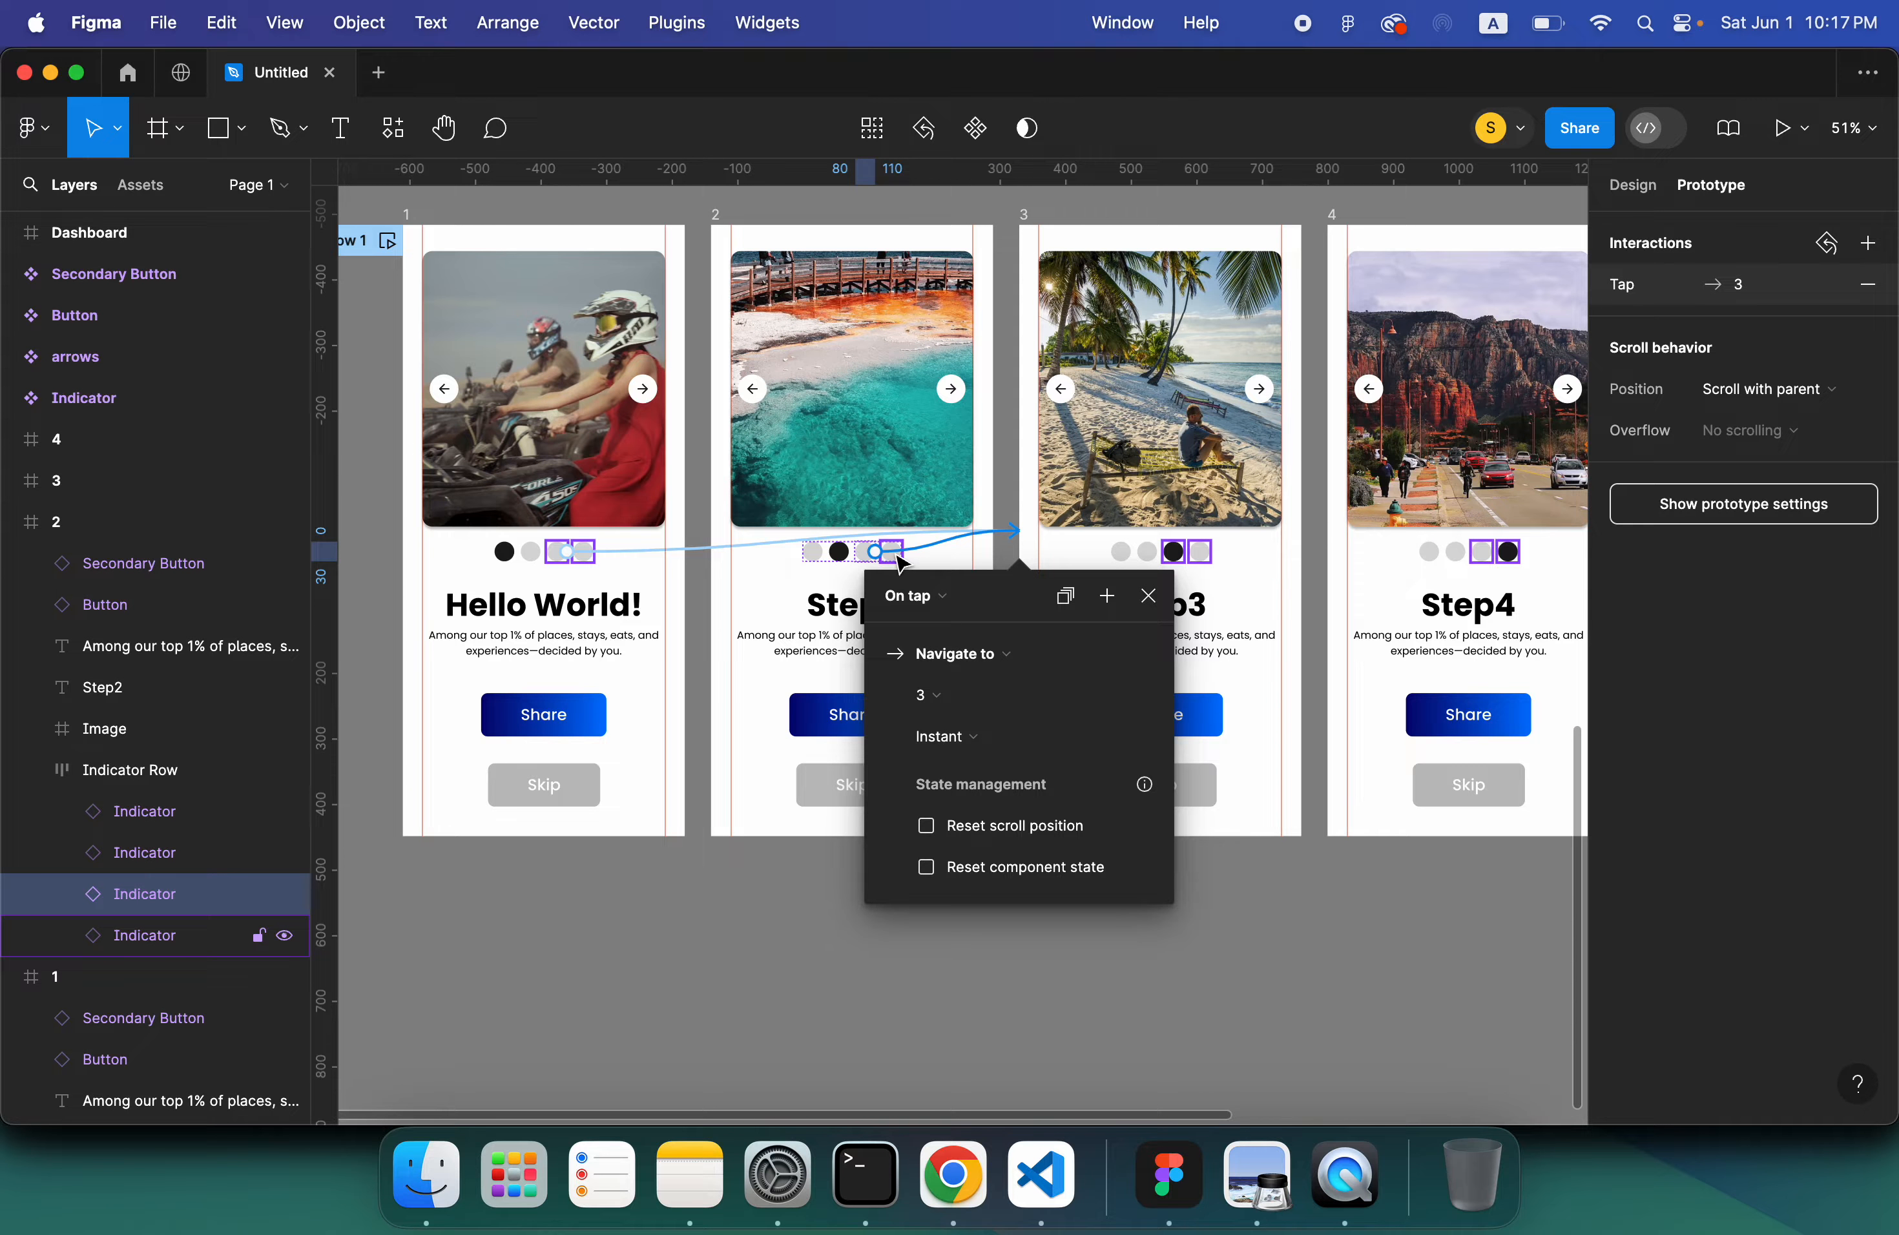
scroll(906, 565, "up", 5)
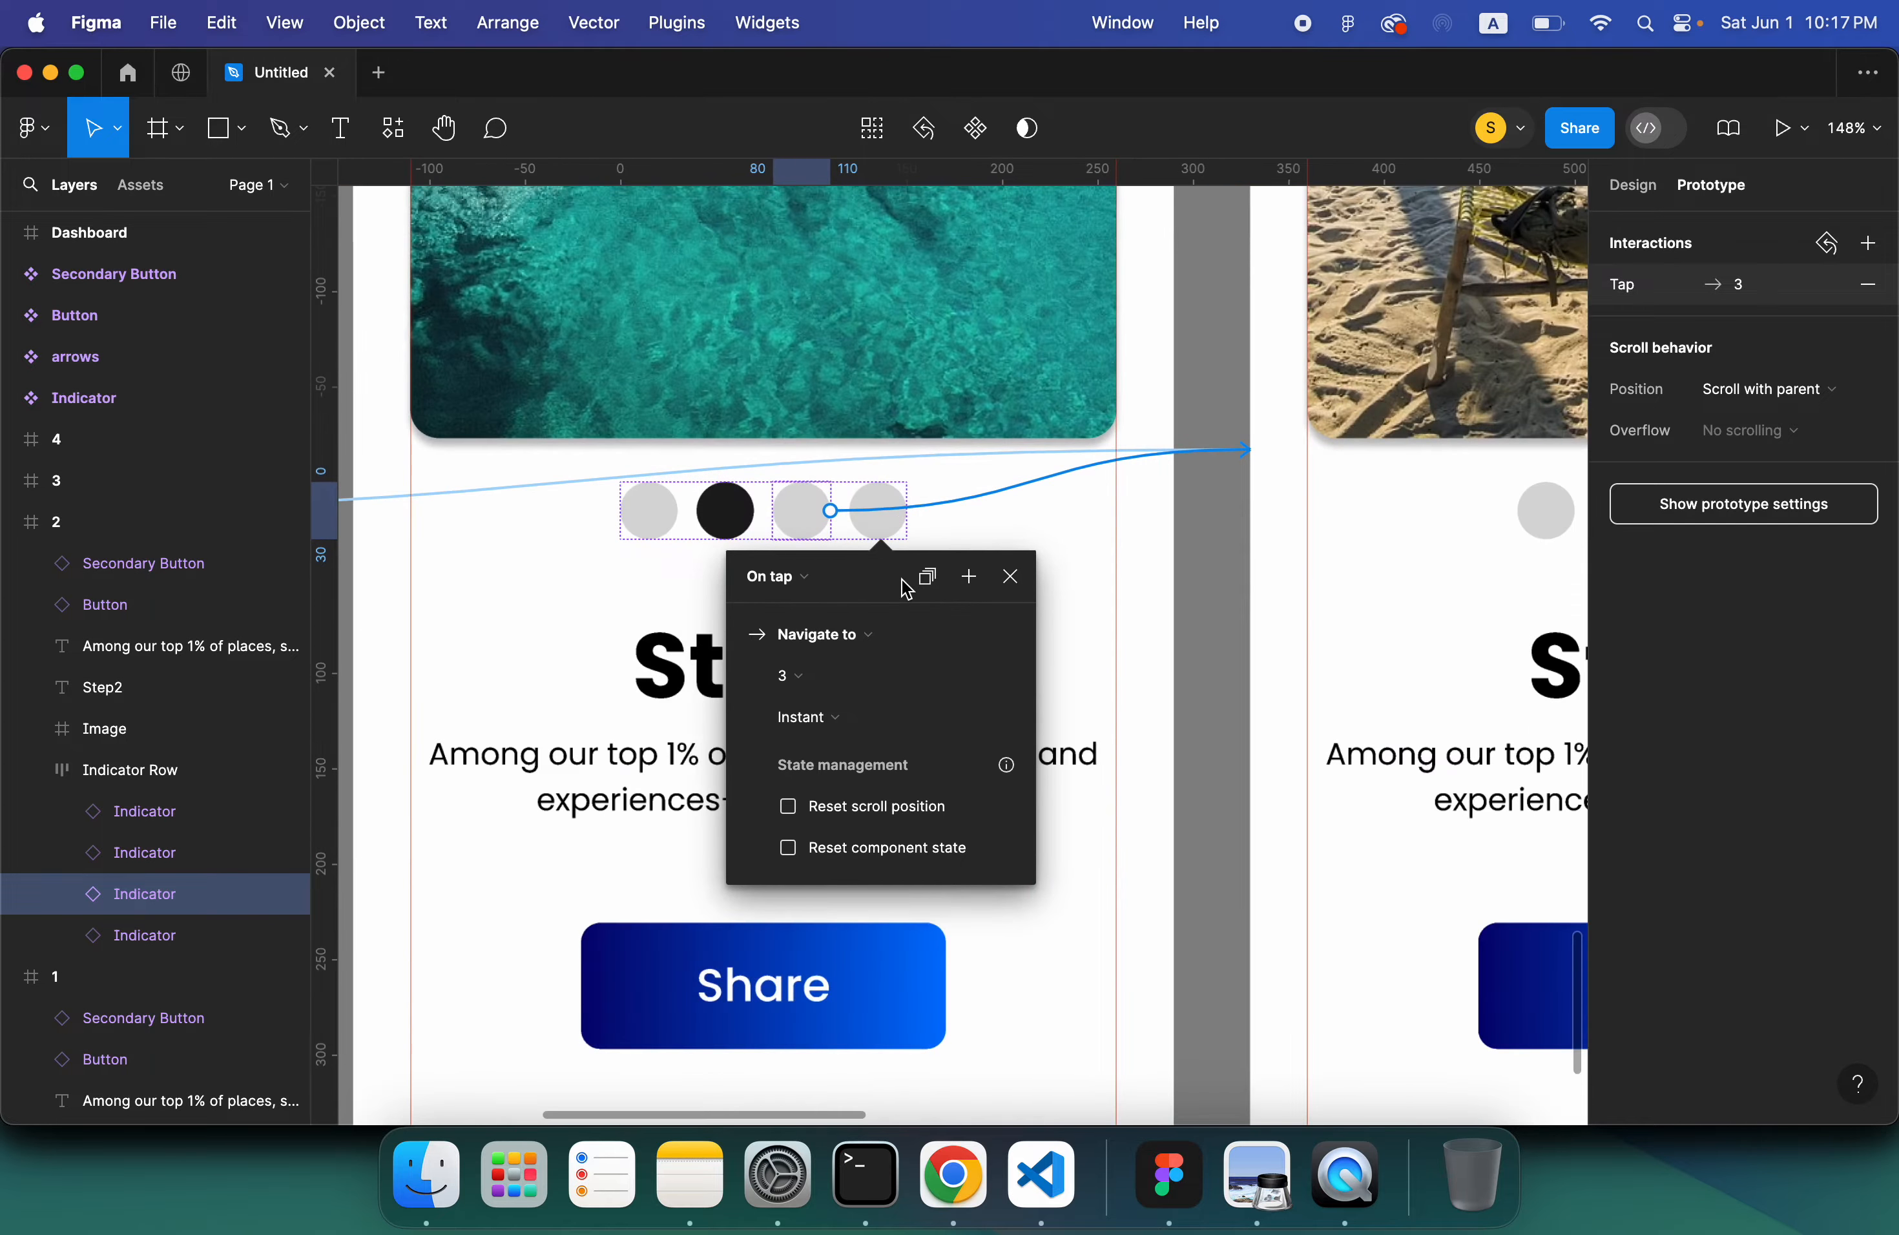
left_click(898, 535)
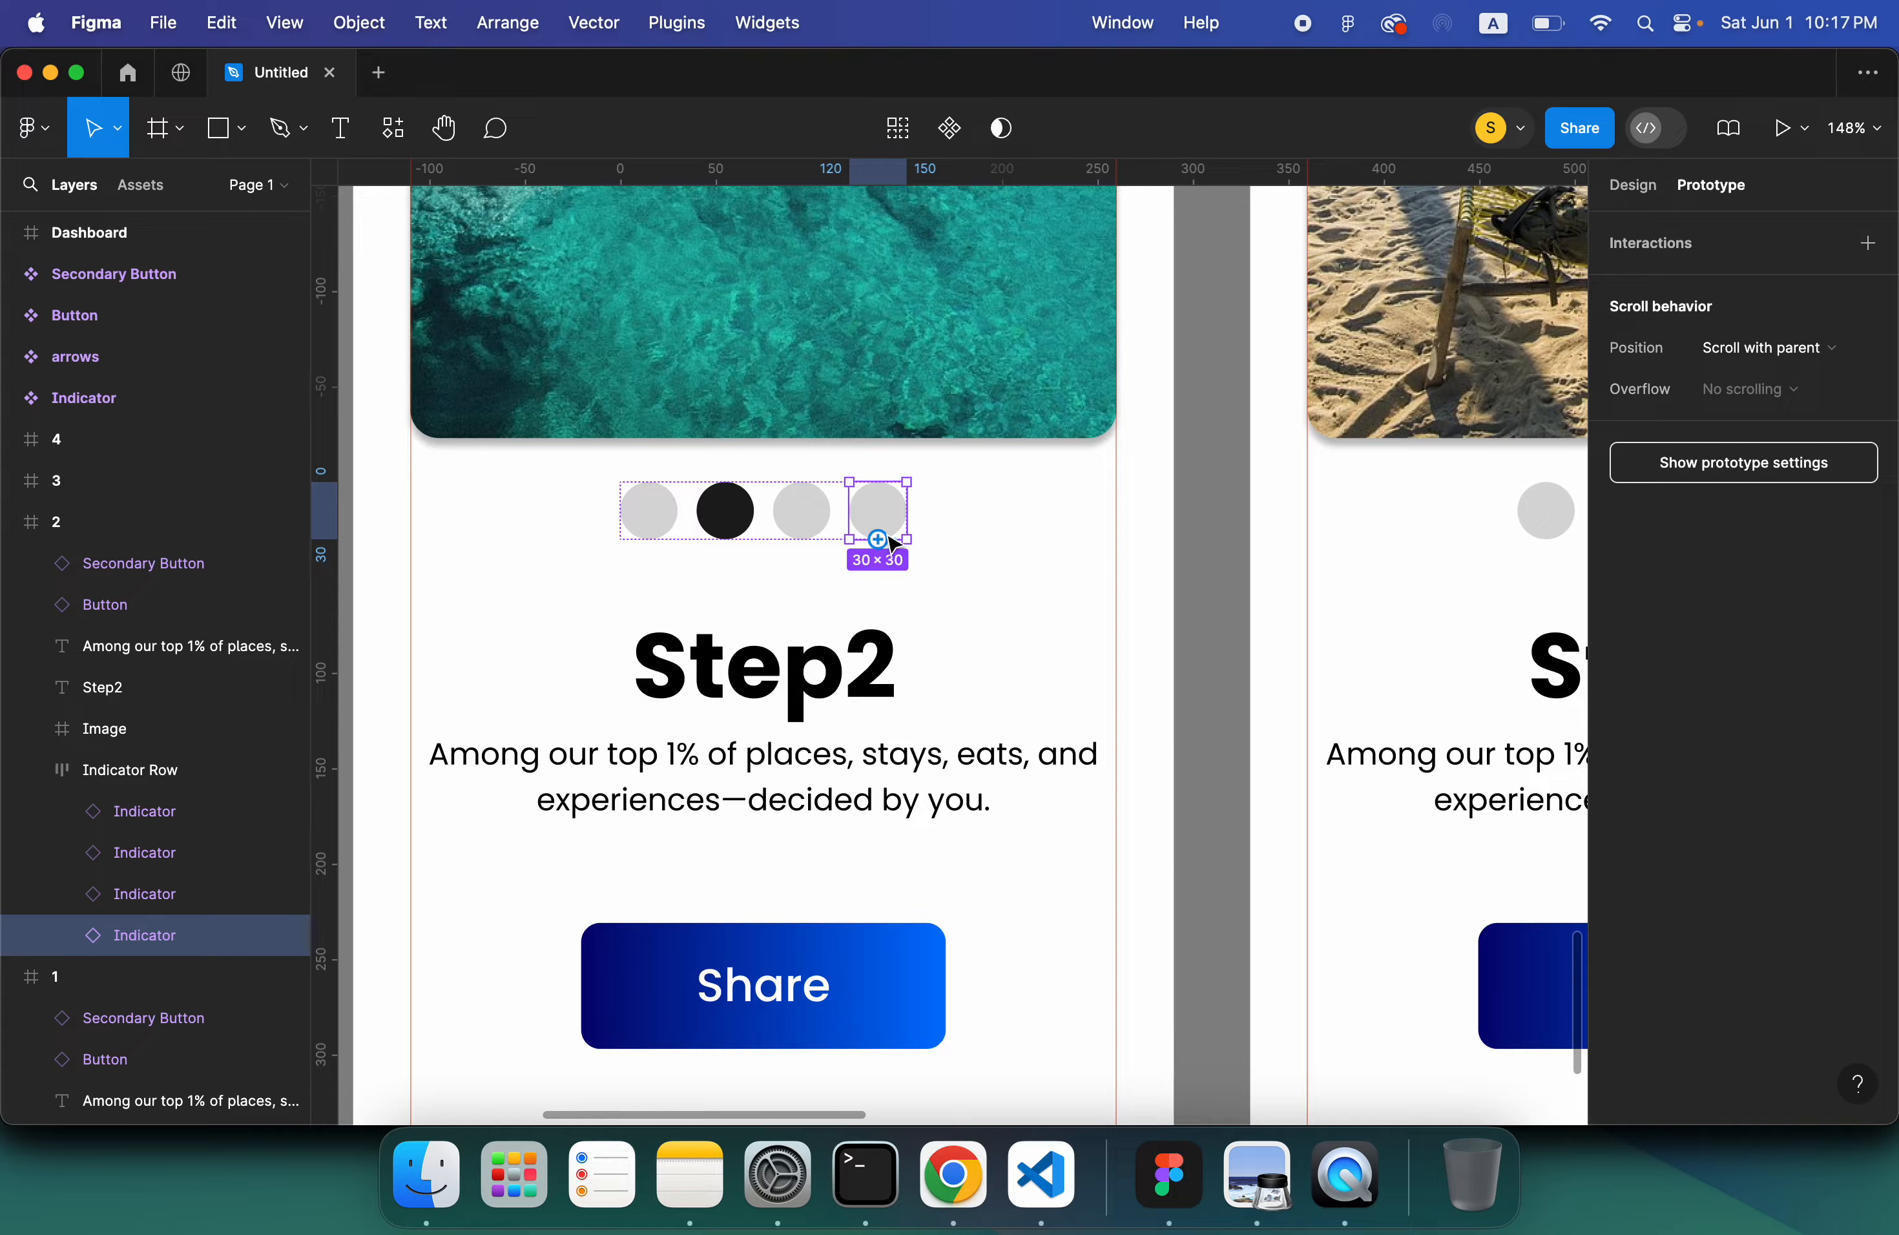
left_click_drag(879, 538, 1363, 545)
Step: Connect frame 3's first indicator dot to navigate to frame 1 on tap
scroll(1259, 555, "down", 5)
scroll(1258, 553, "down", 3)
scroll(1002, 521, "right", 4)
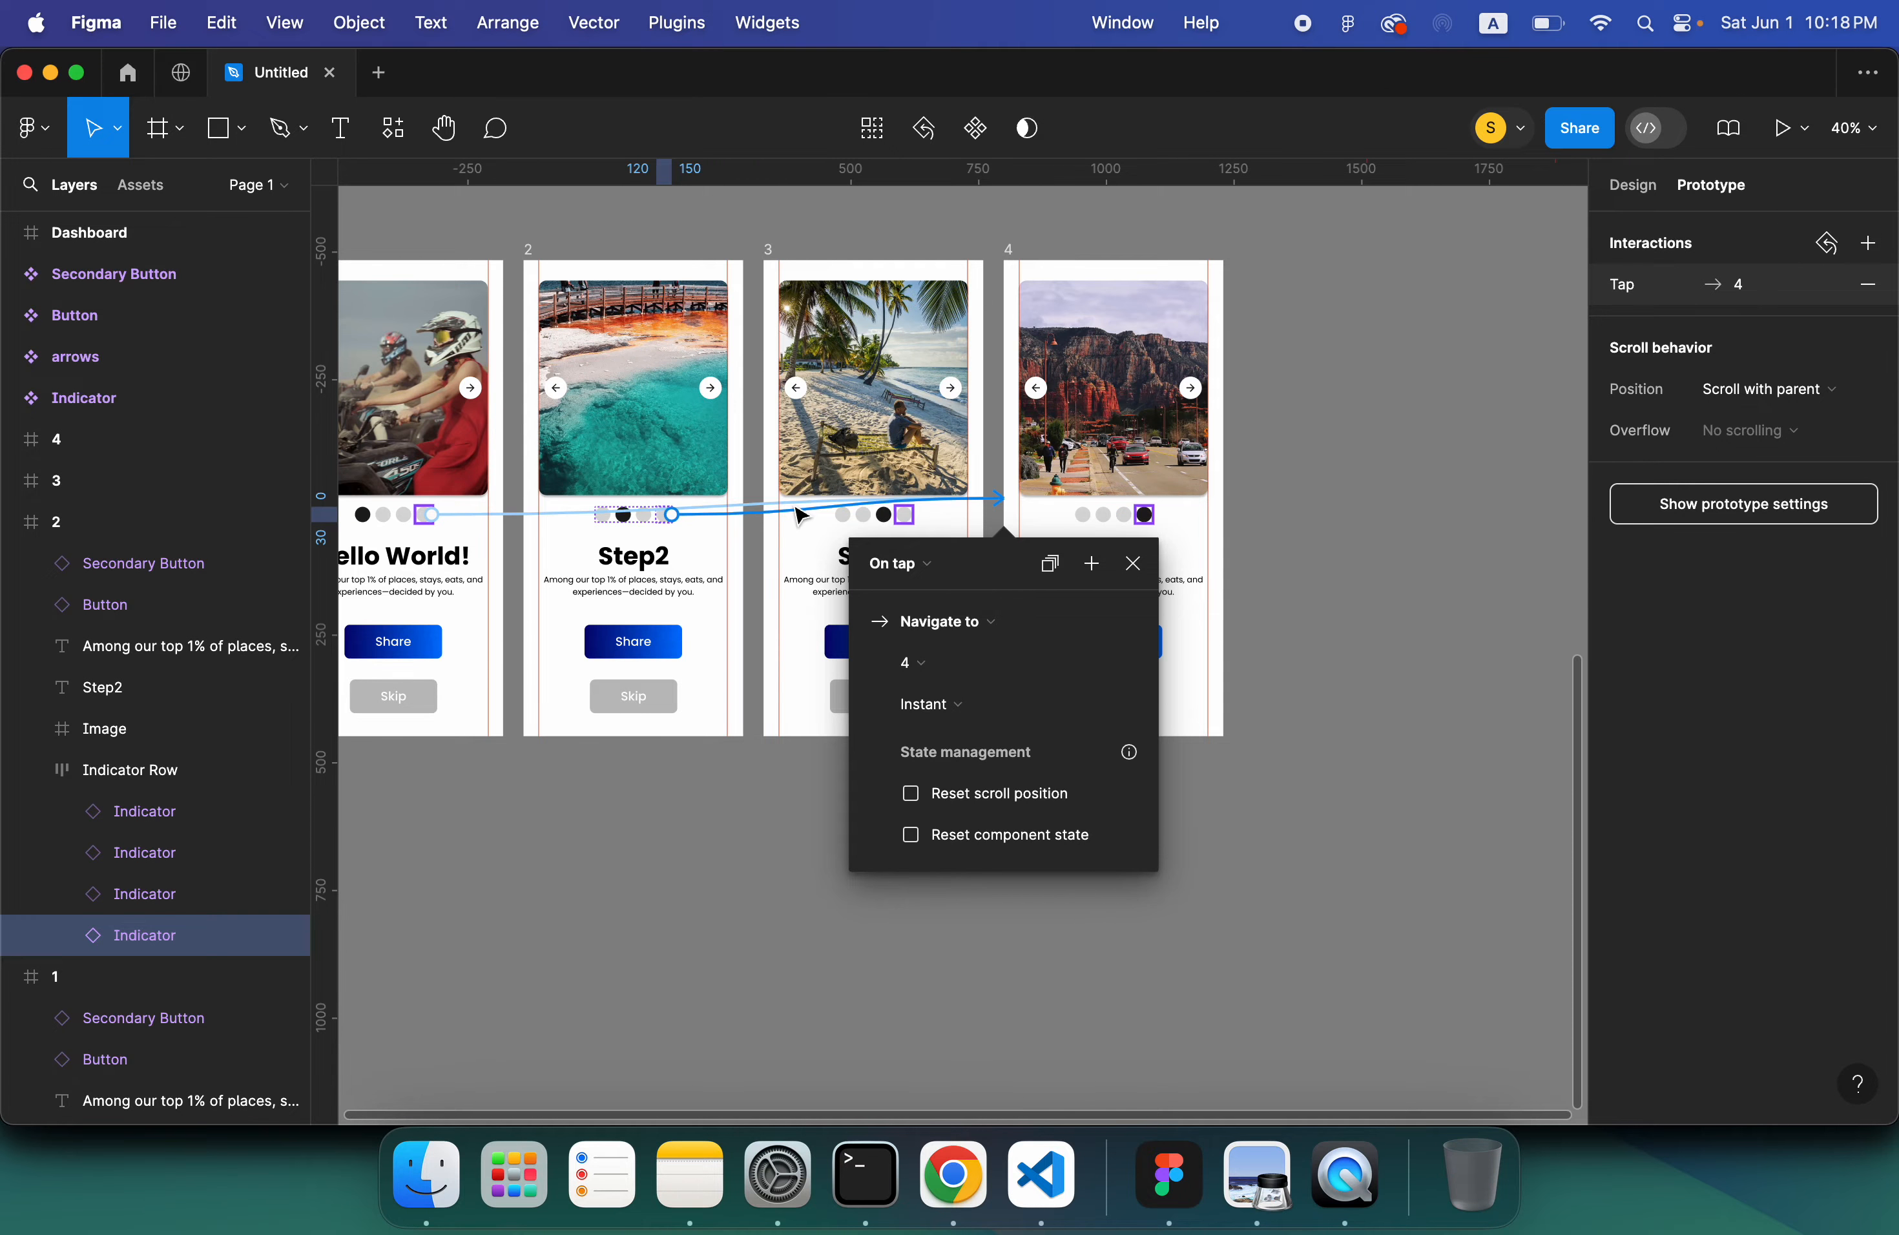
scroll(794, 525, "up", 5)
left_click(938, 538)
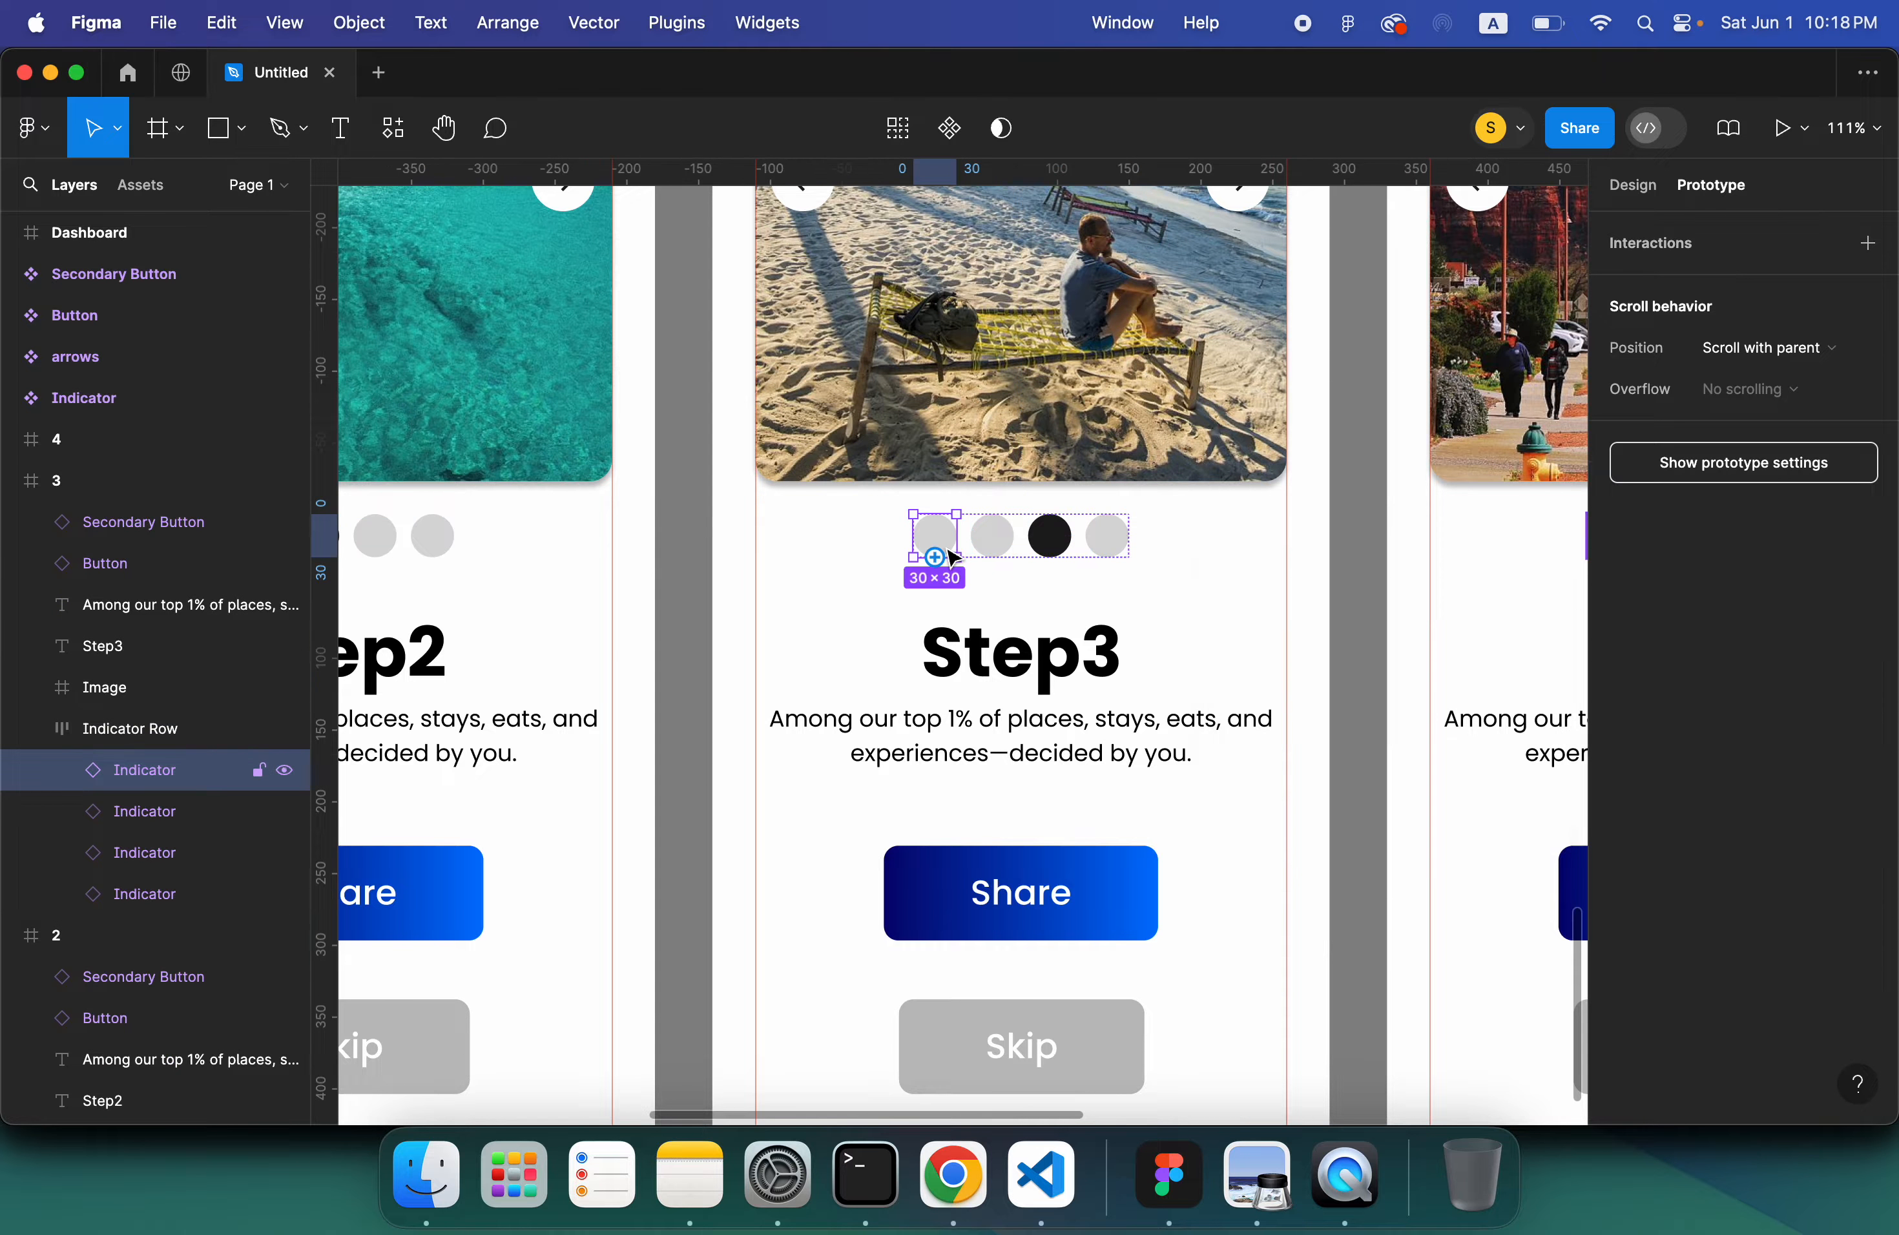
scroll(839, 625, "down", 5)
mouse_move(884, 588)
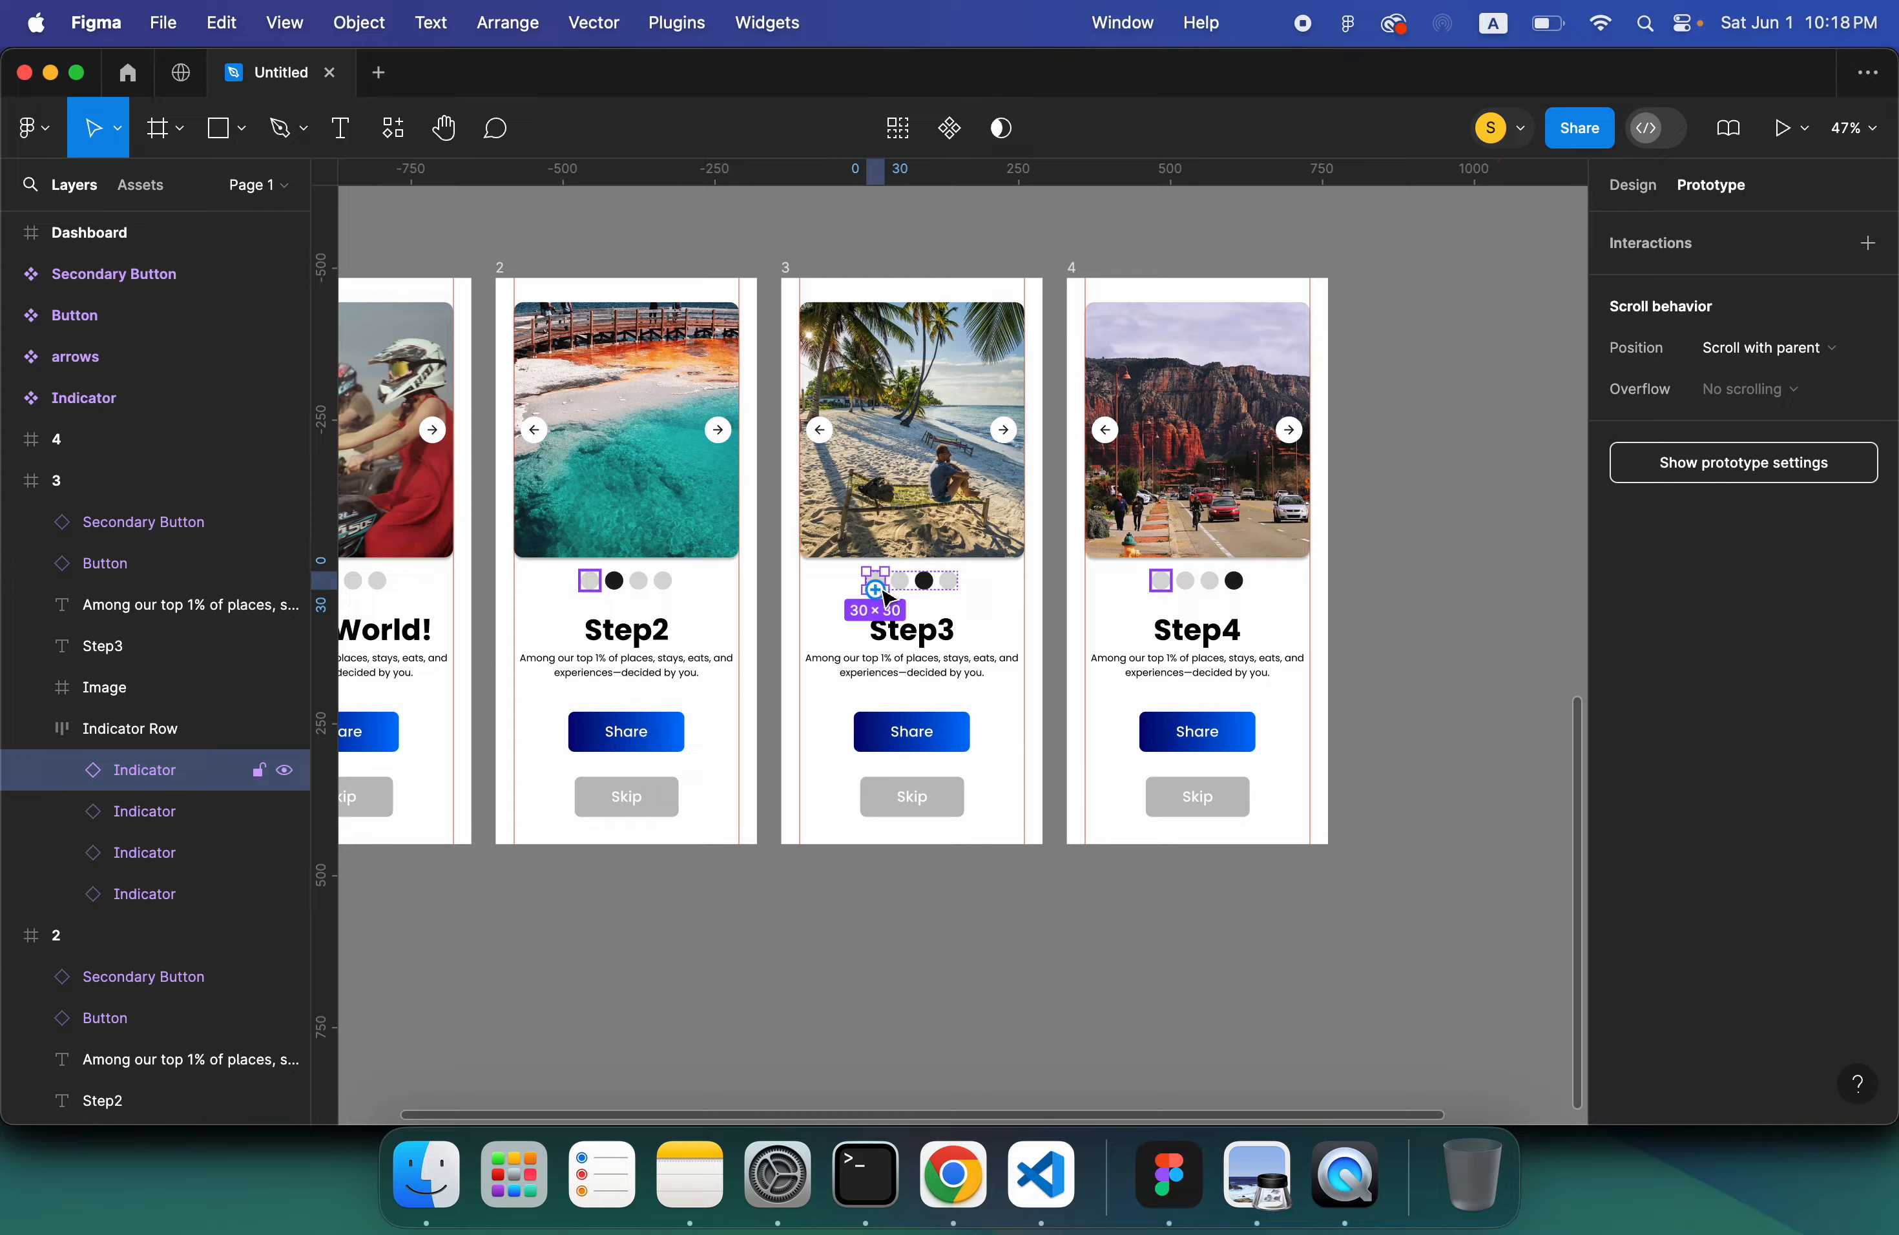
left_click_drag(886, 600, 356, 636)
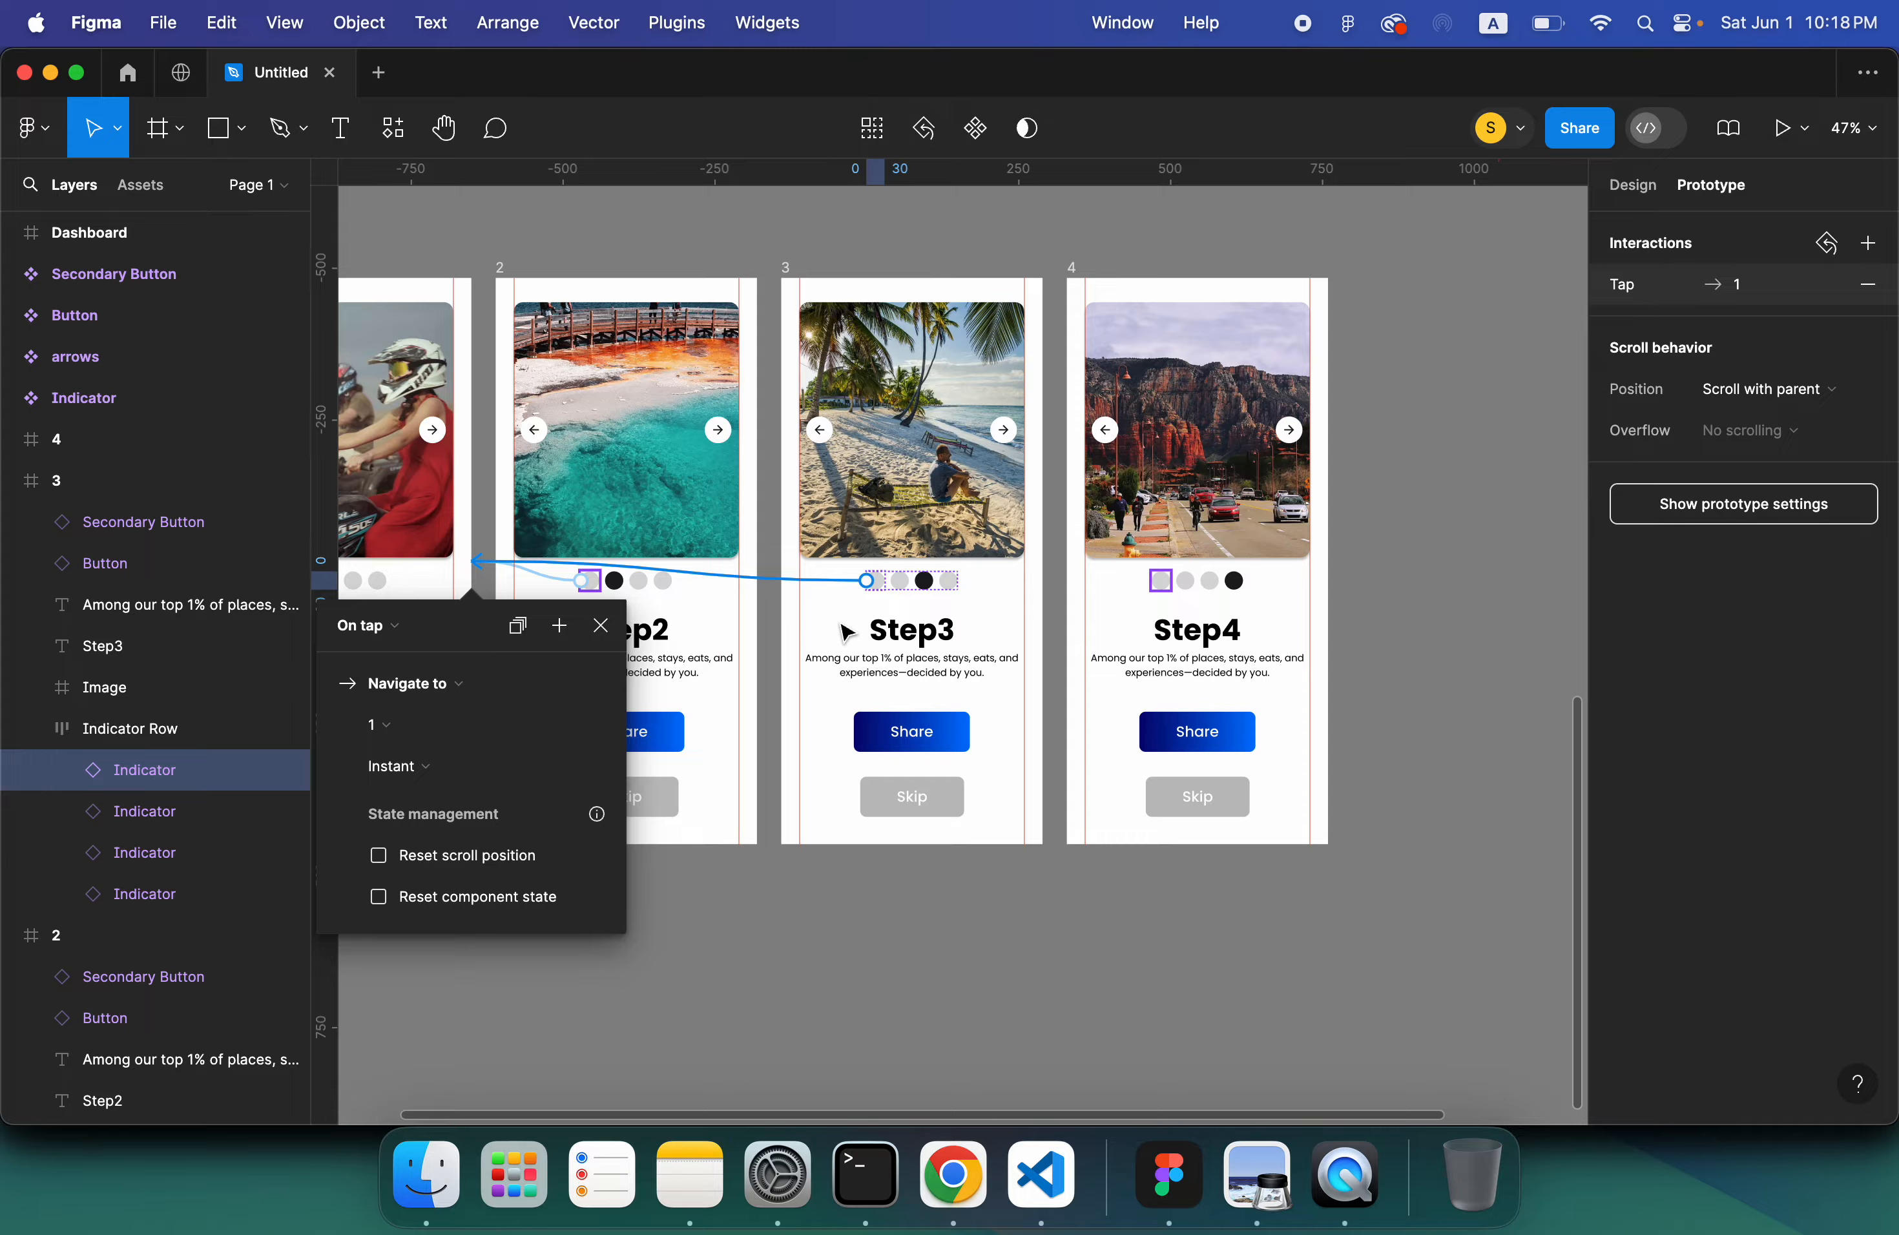
Step: Connect frame 3's second and fourth indicator dots to navigate to frames 2 and 4 on tap
left_click(904, 584)
left_click_drag(891, 580, 700, 595)
left_click(949, 580)
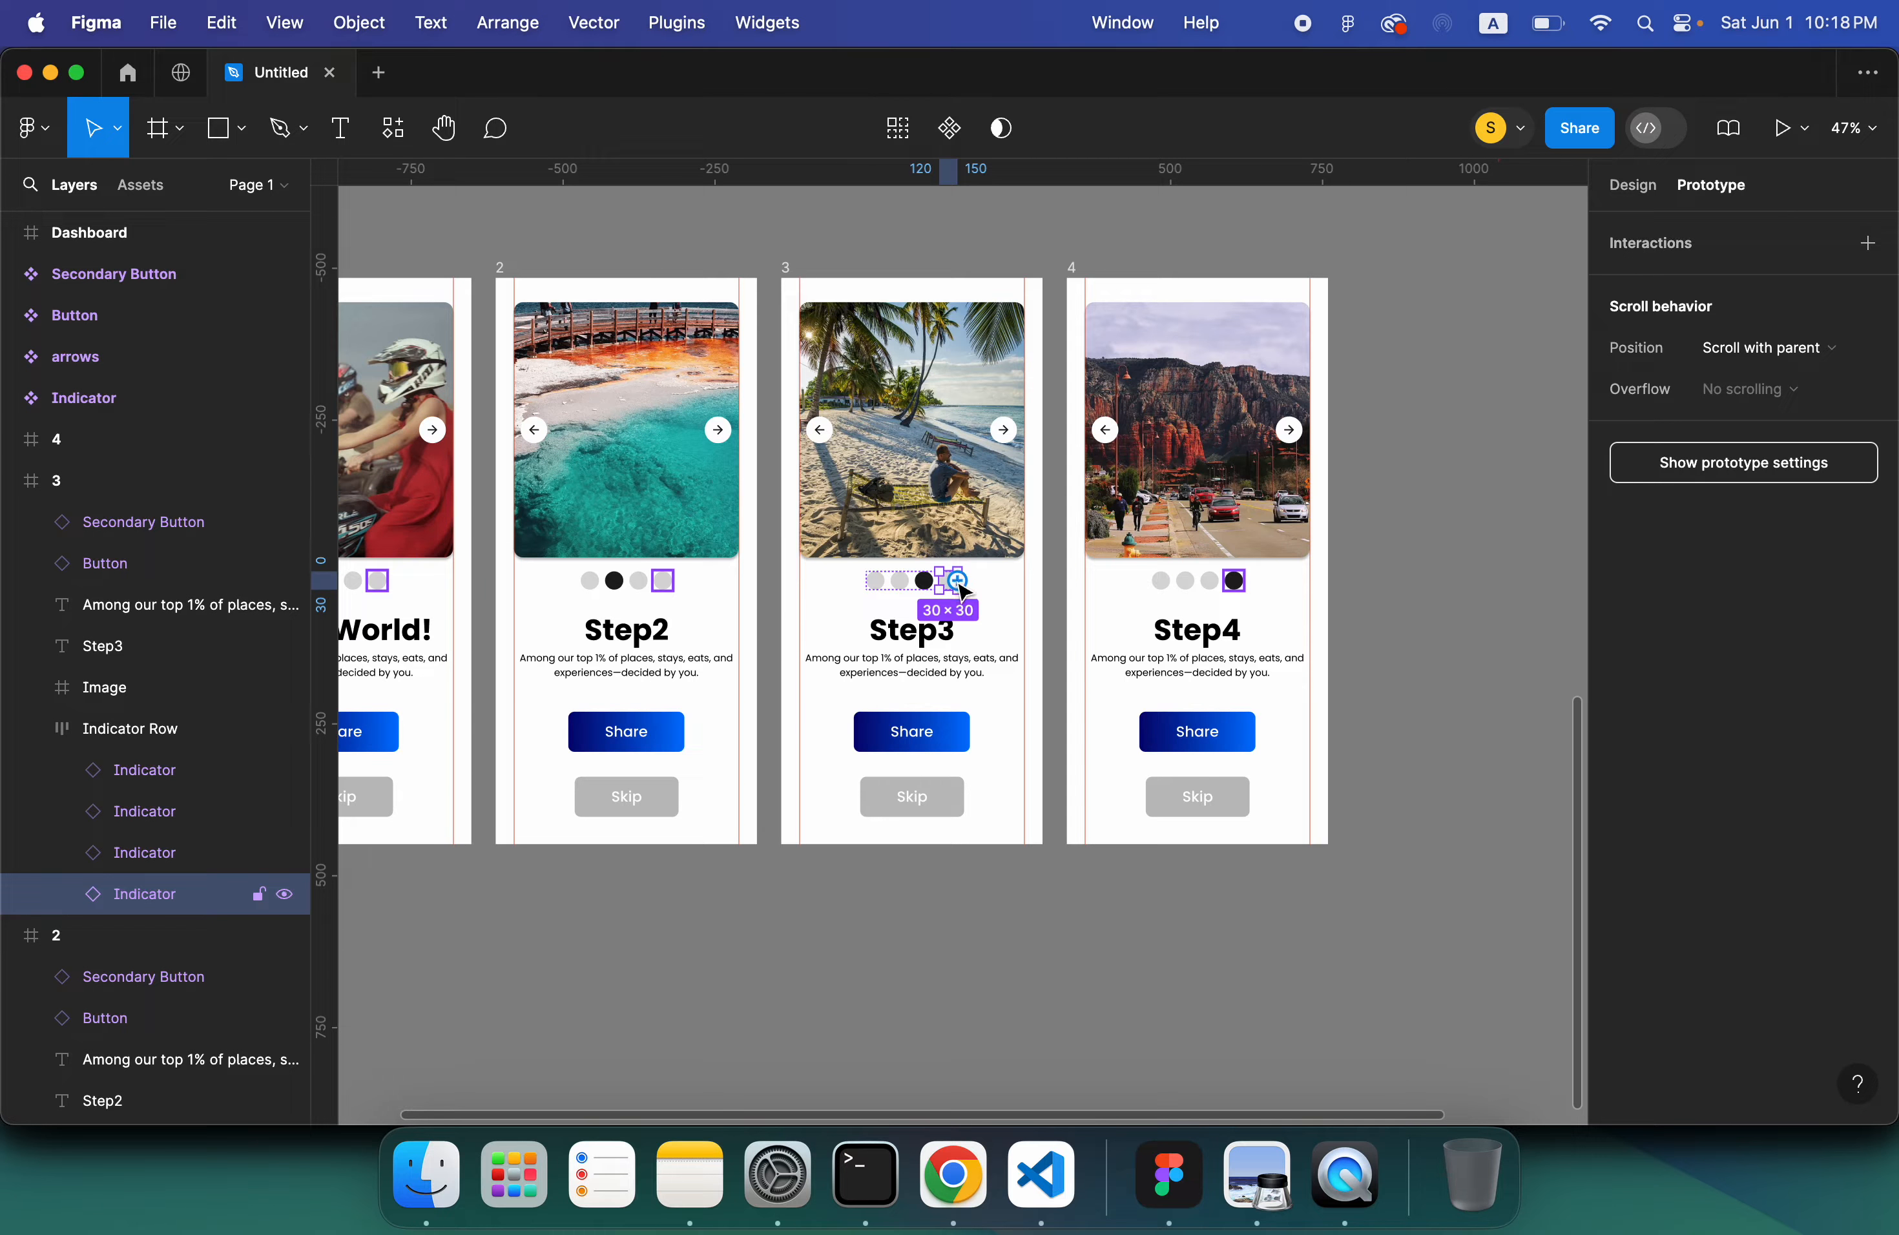
left_click_drag(958, 580, 1209, 578)
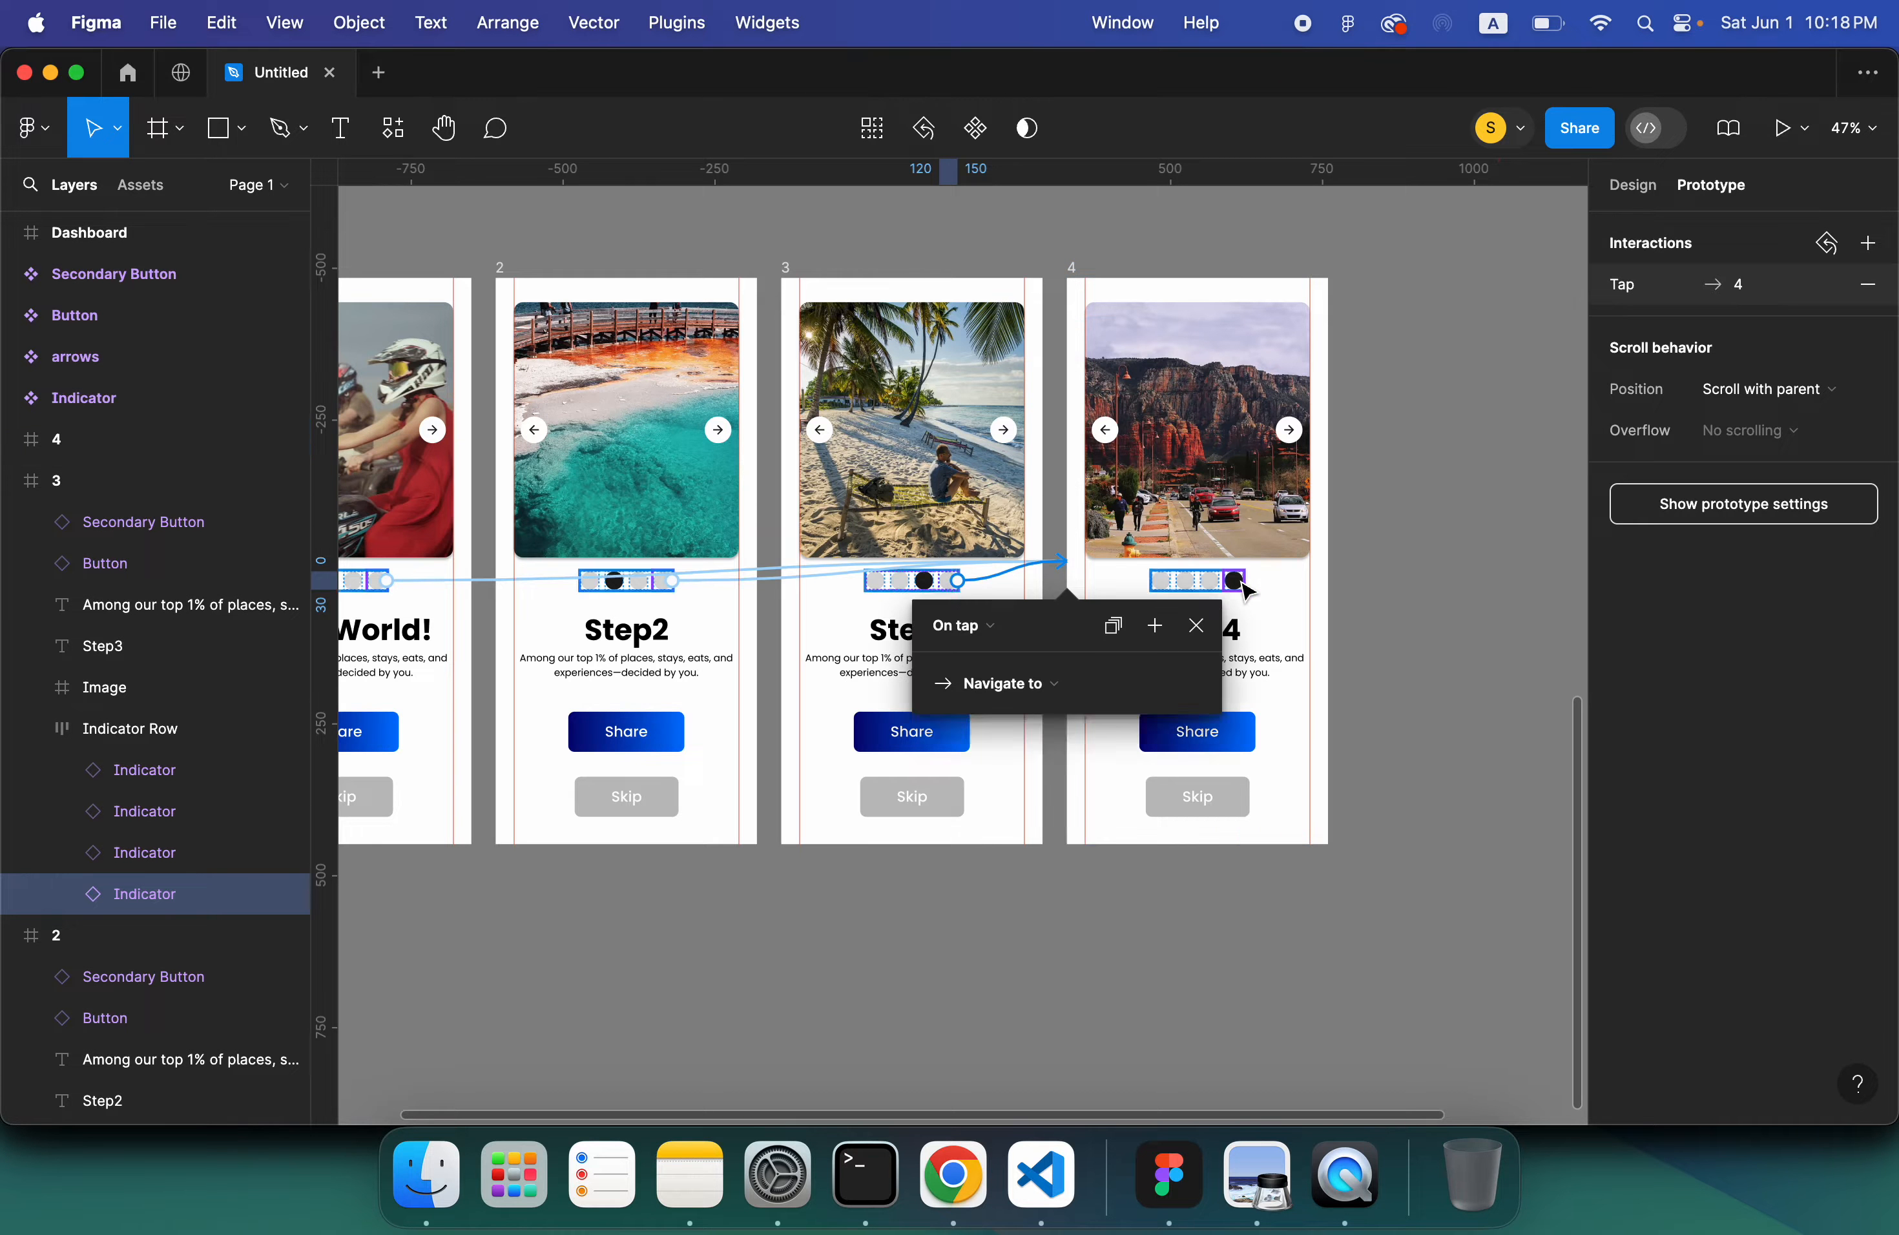
left_click(1171, 590)
Step: Connect frame 4's first indicator dot to navigate to frame 1 on tap
scroll(1172, 594, "up", 5)
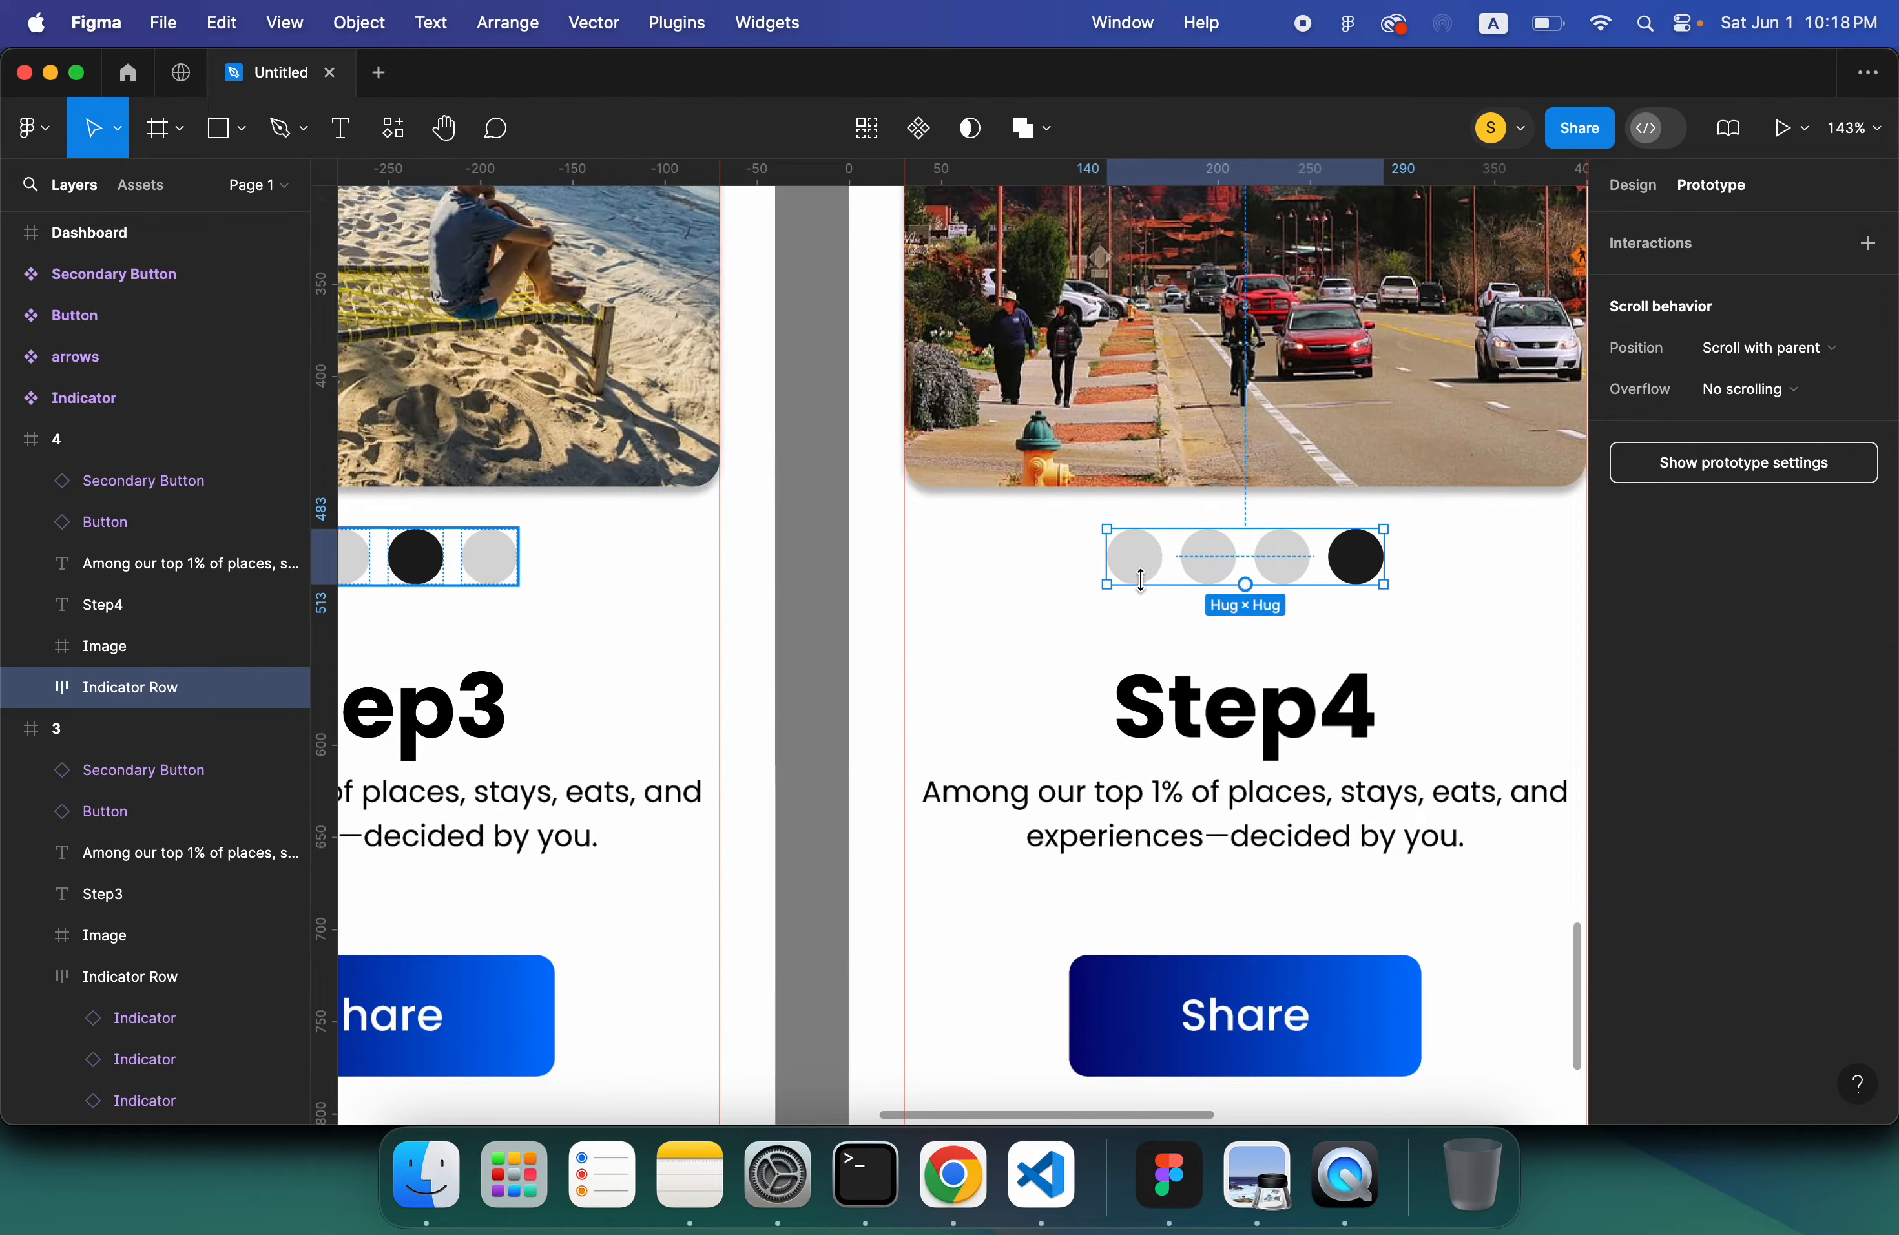
left_click(1139, 578)
scroll(1138, 579, "down", 5)
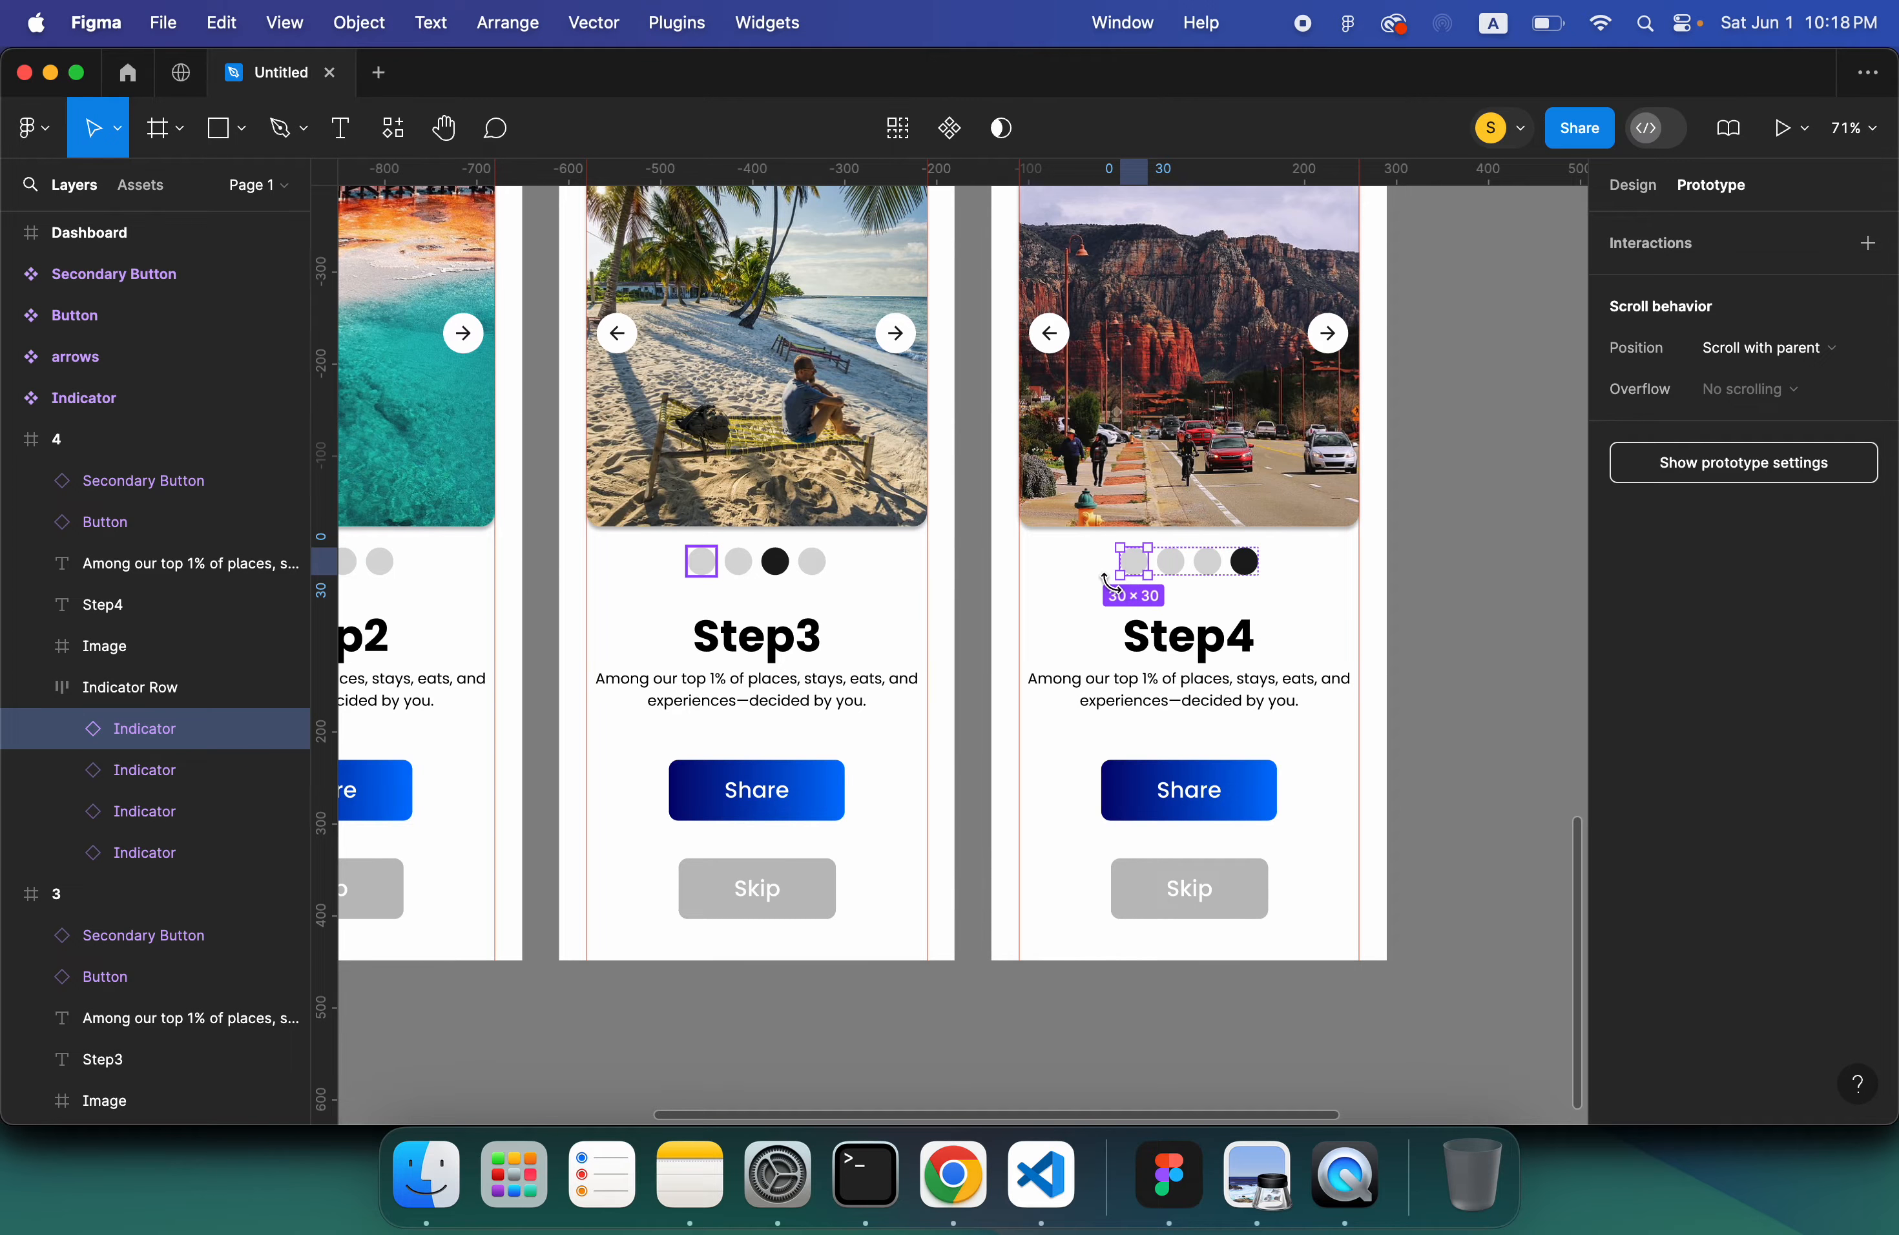
scroll(1123, 590, "left", 3)
scroll(1131, 591, "down", 3)
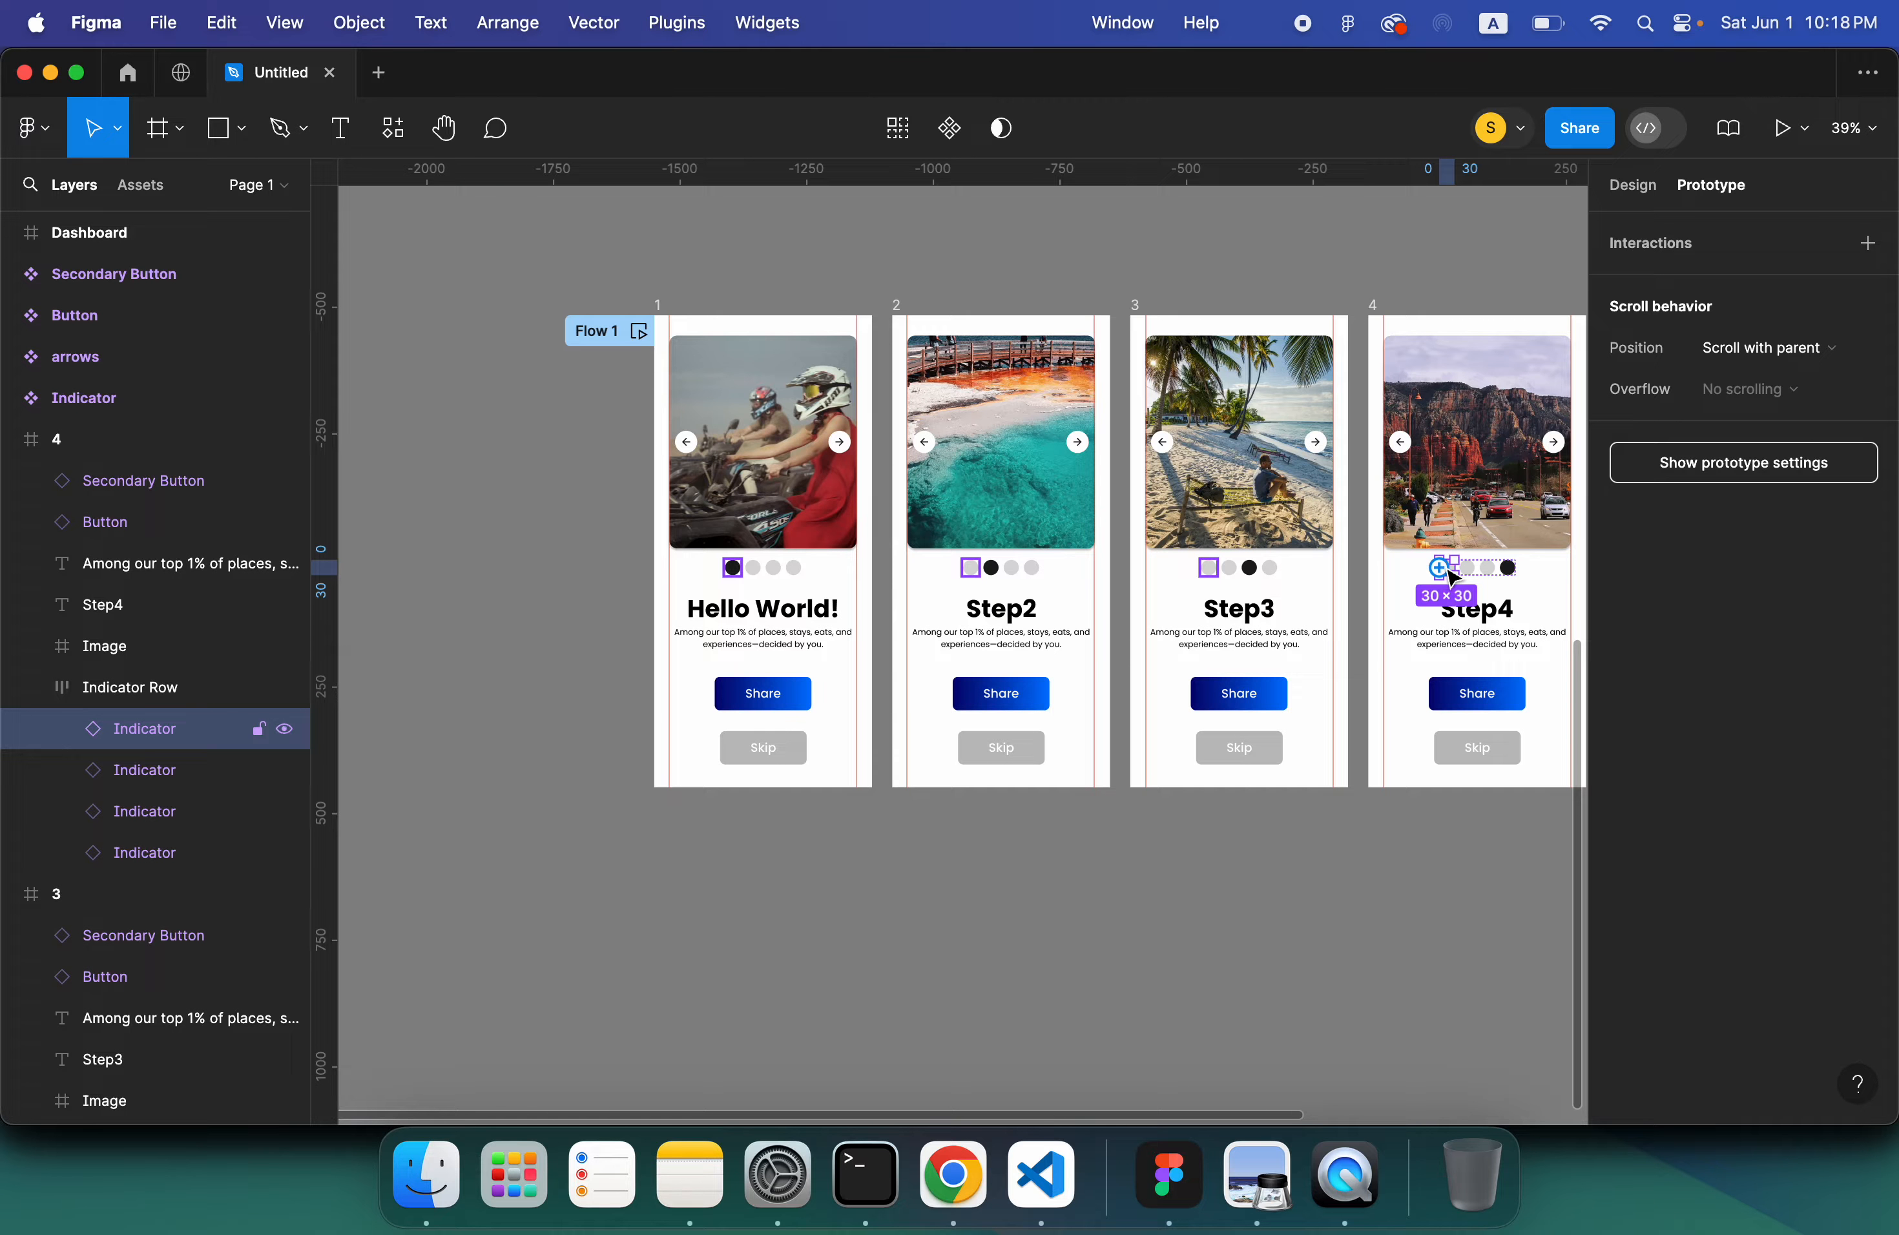
left_click_drag(1439, 567, 834, 631)
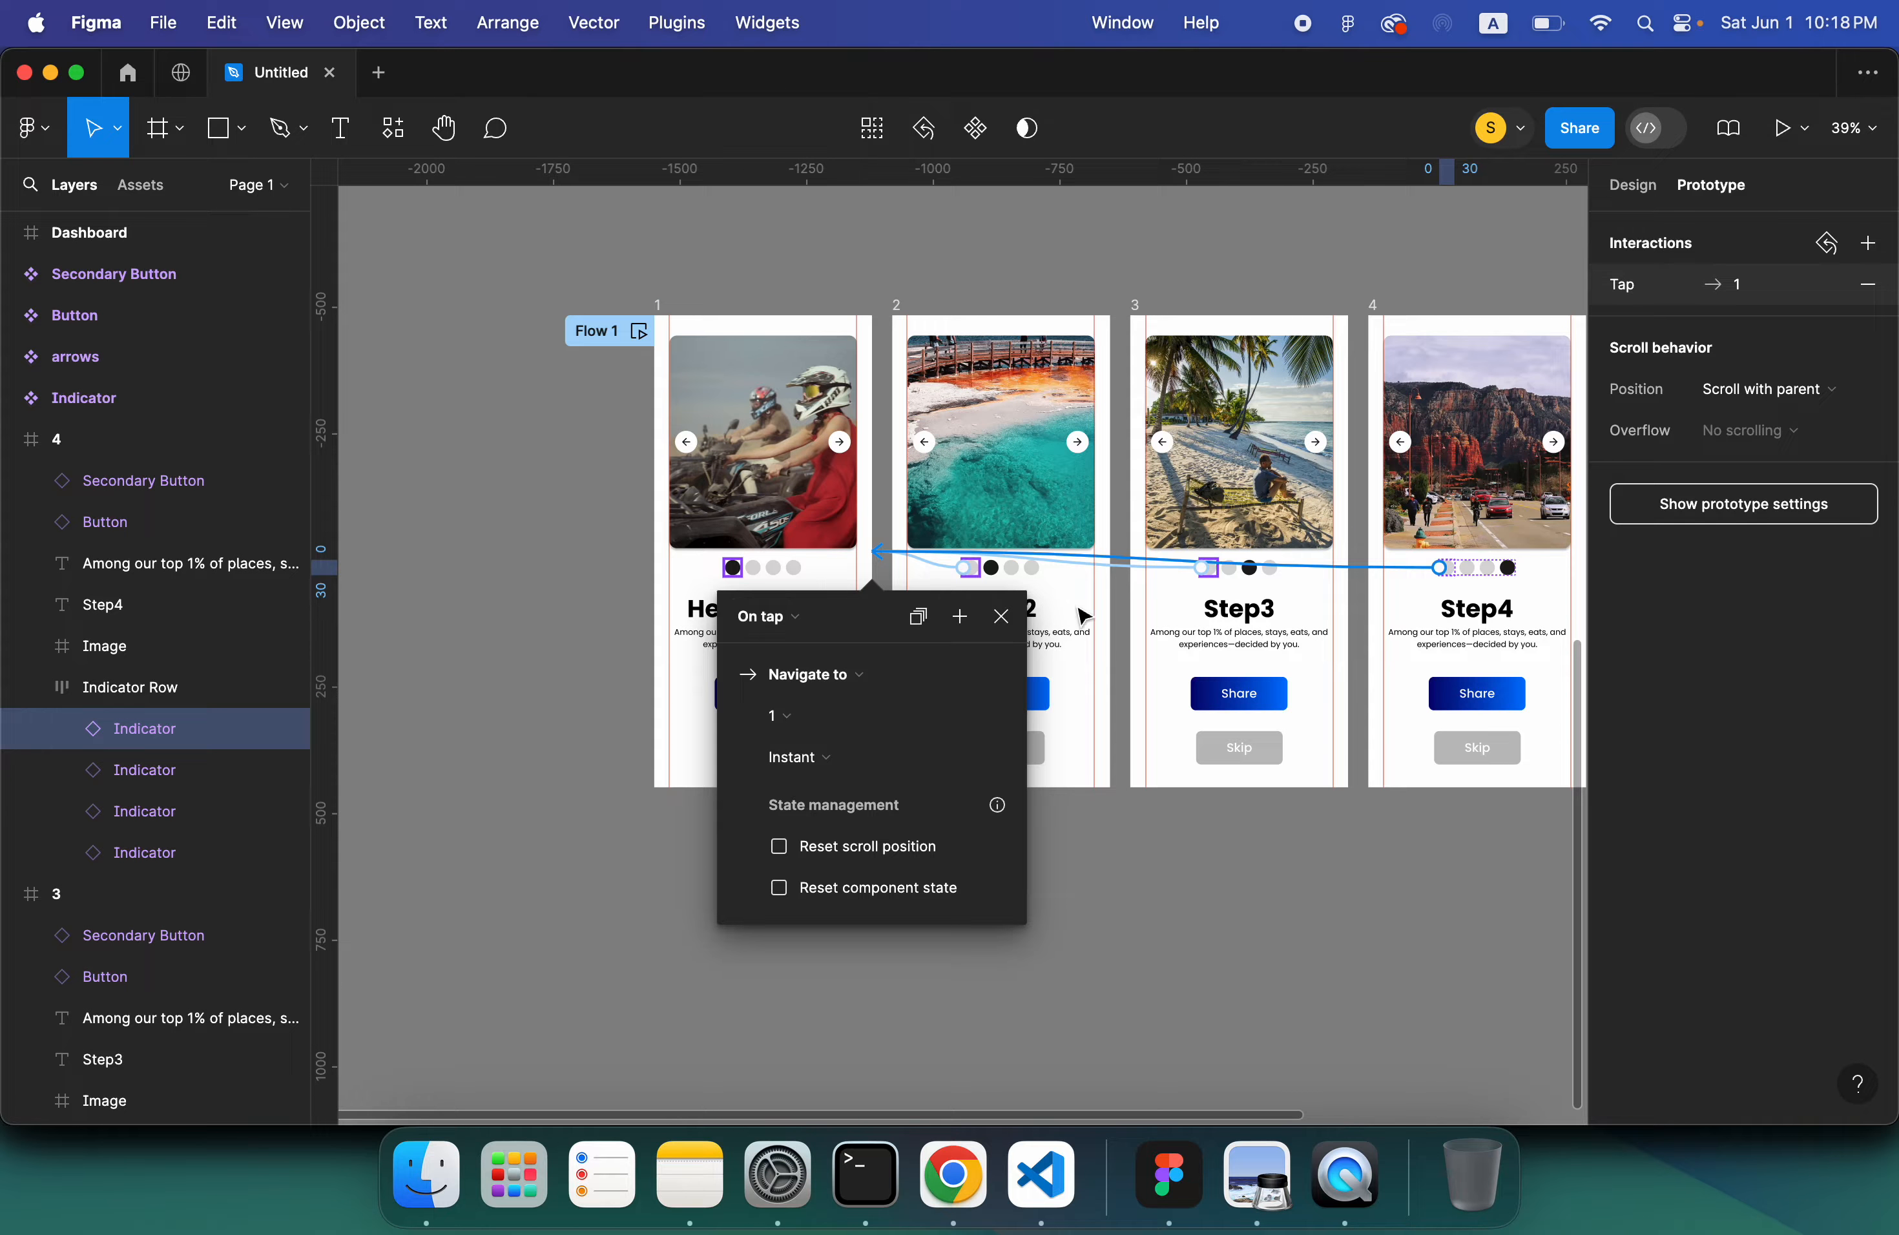
Step: Connect frame 4's second and third indicator dots to navigate to frames 2 and 3 on tap
scroll(1377, 577, "up", 5)
scroll(1404, 576, "down", 4)
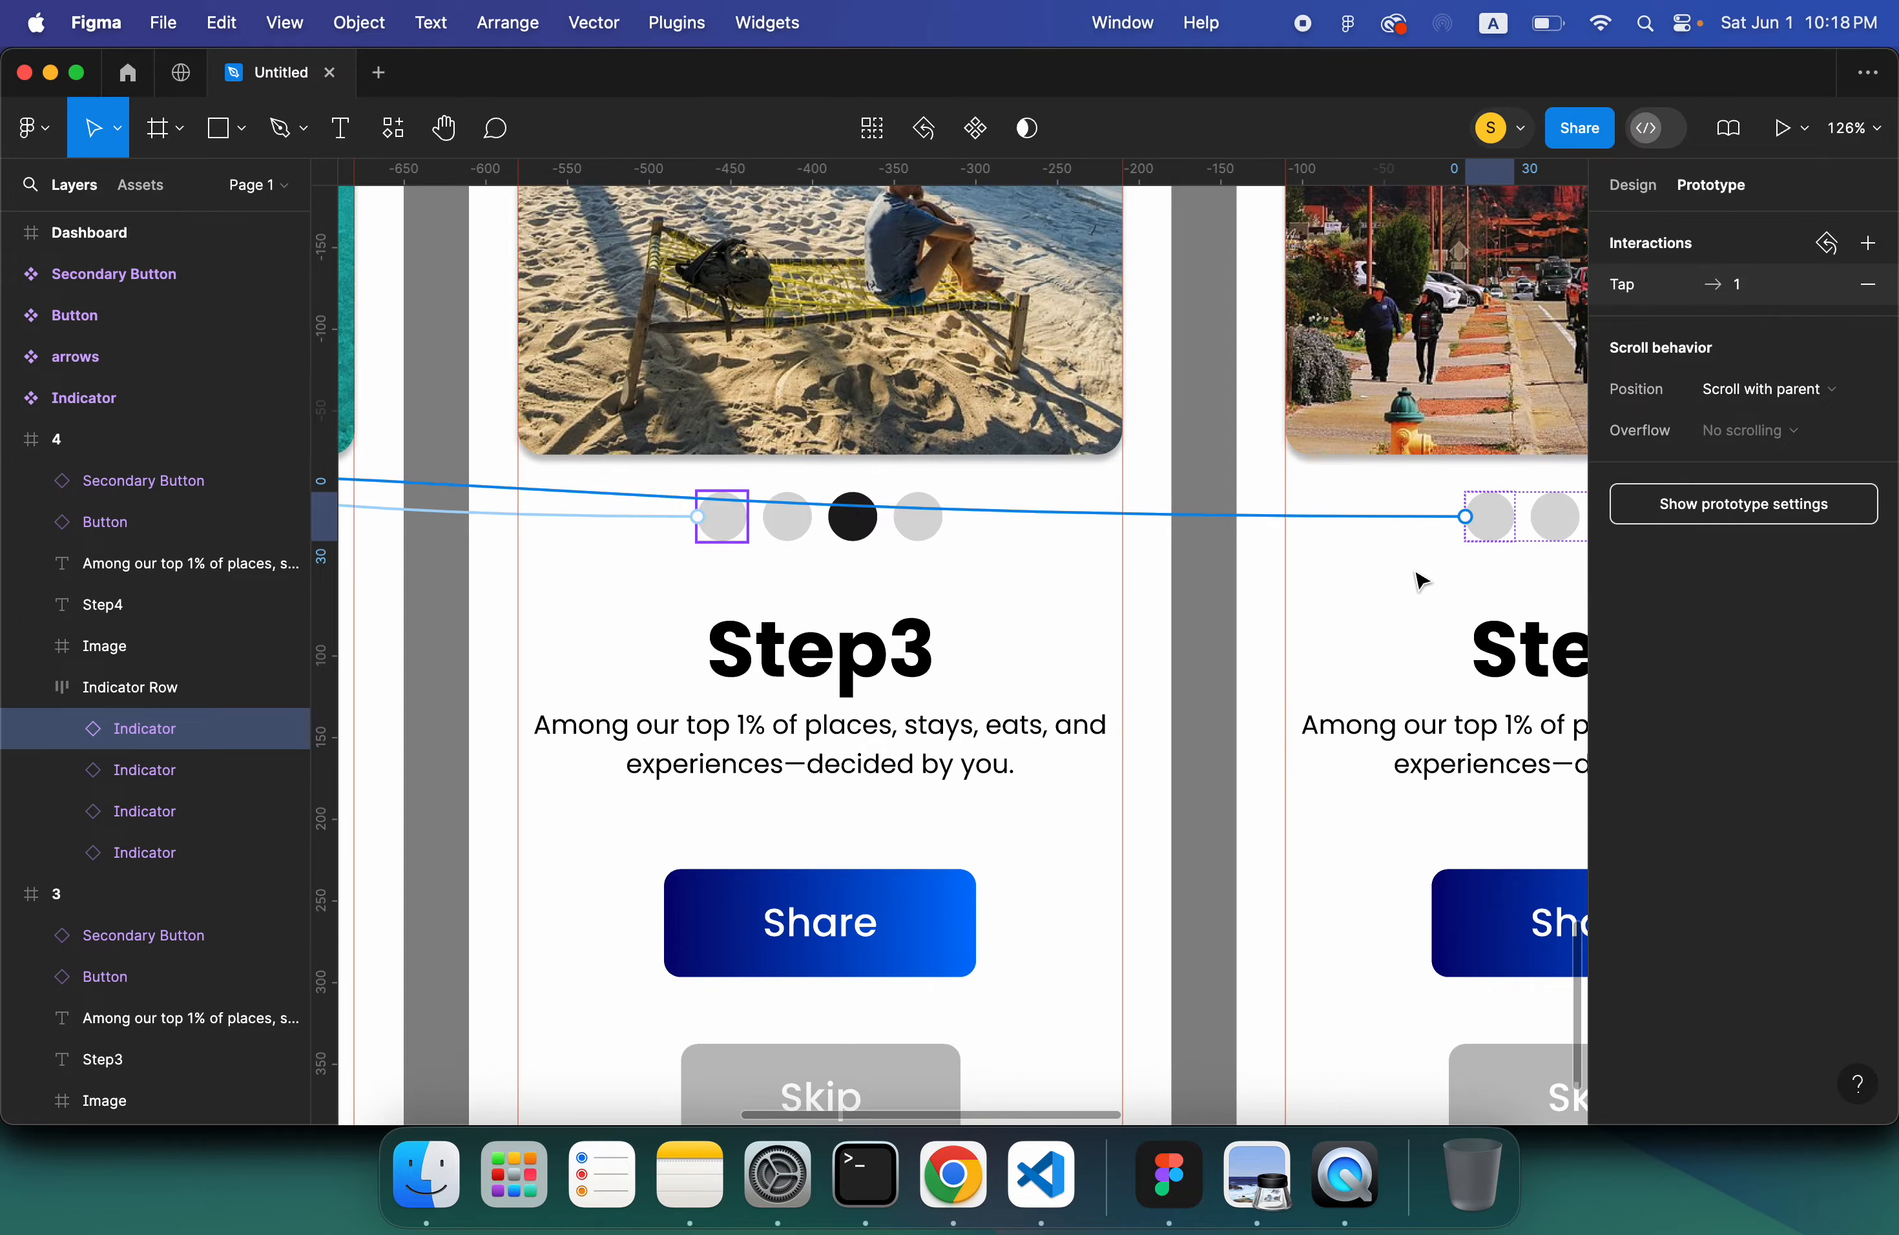
left_click(1545, 517)
left_click_drag(1539, 516, 731, 587)
scroll(1144, 577, "right", 5)
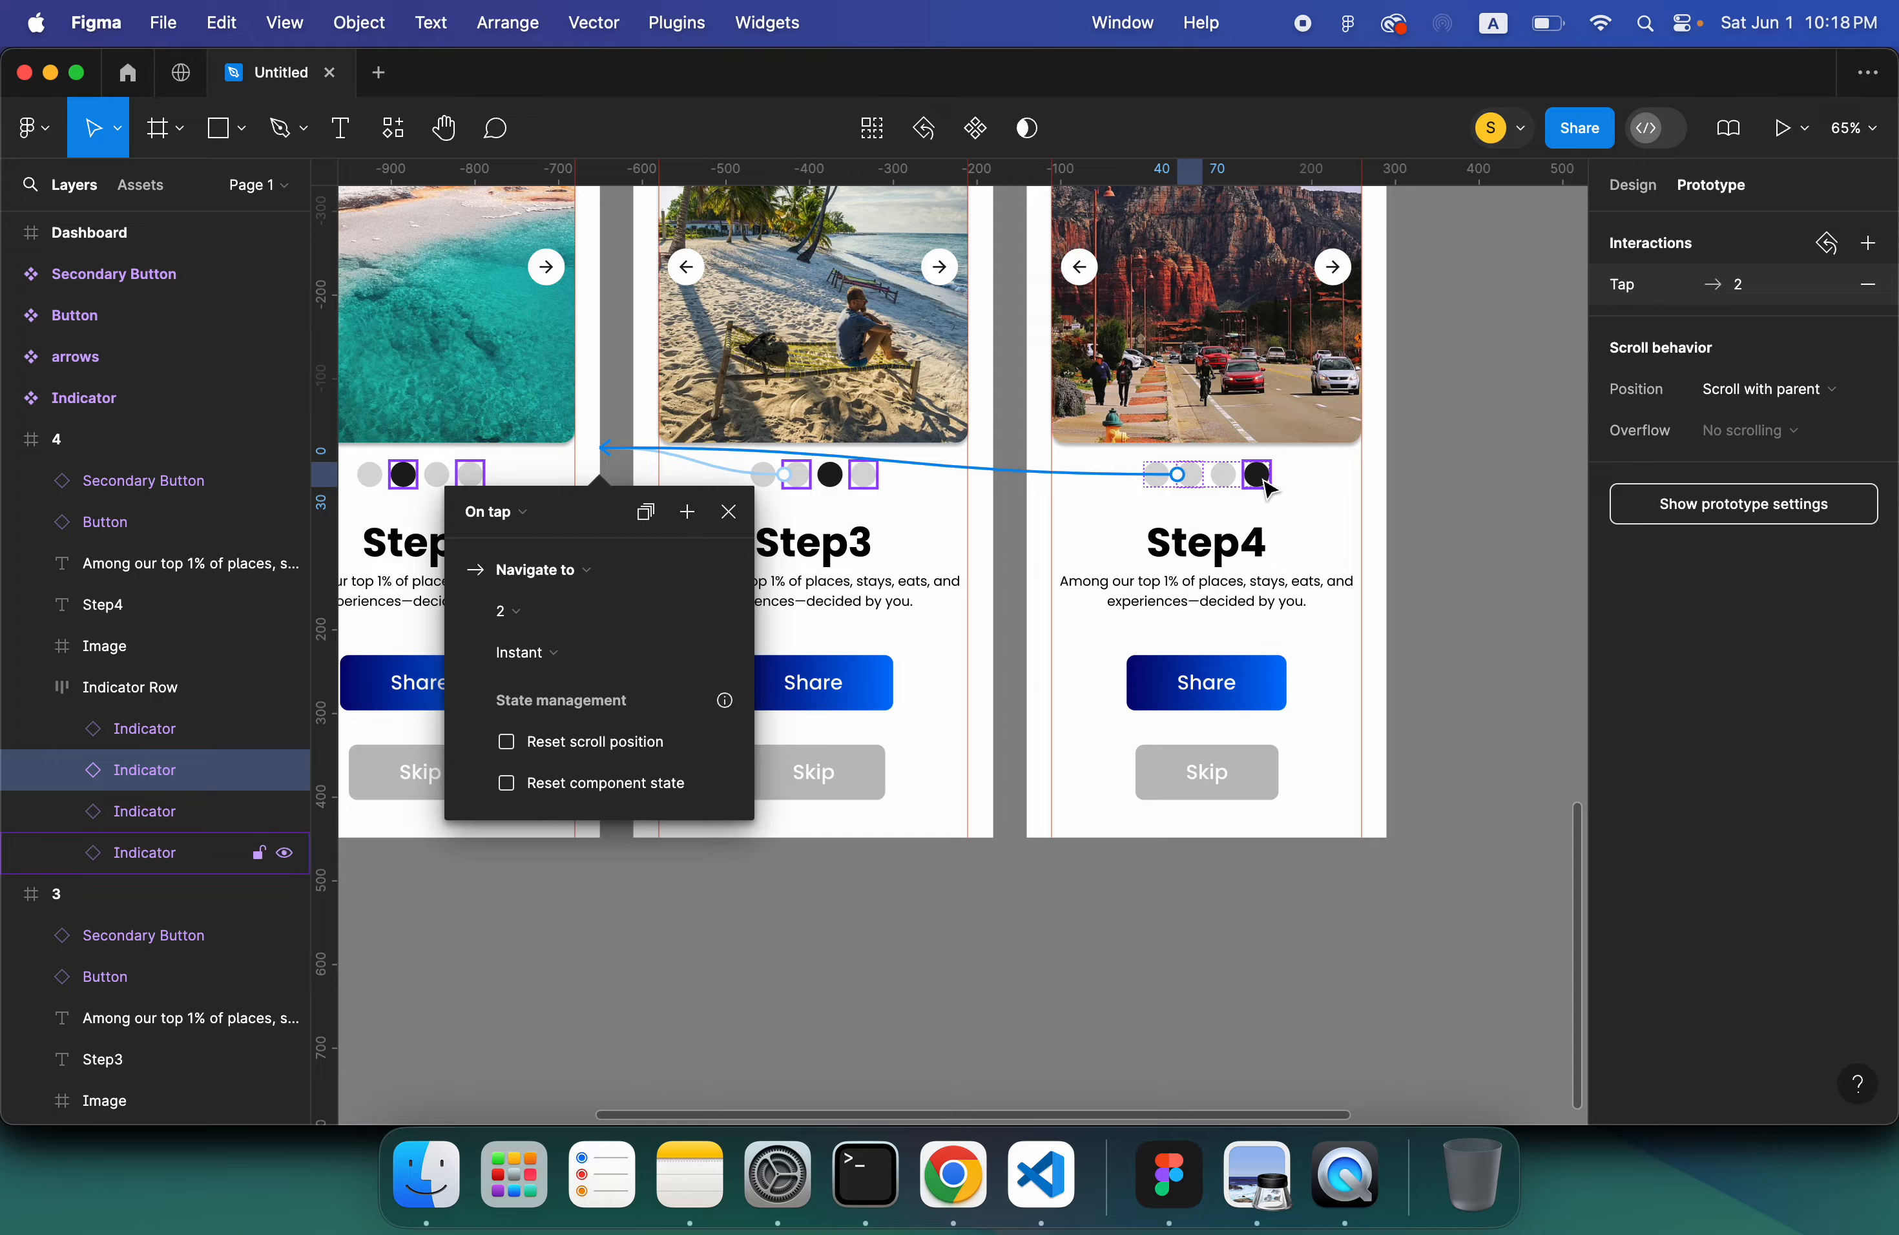
left_click(1259, 474)
left_click_drag(1272, 478, 942, 711)
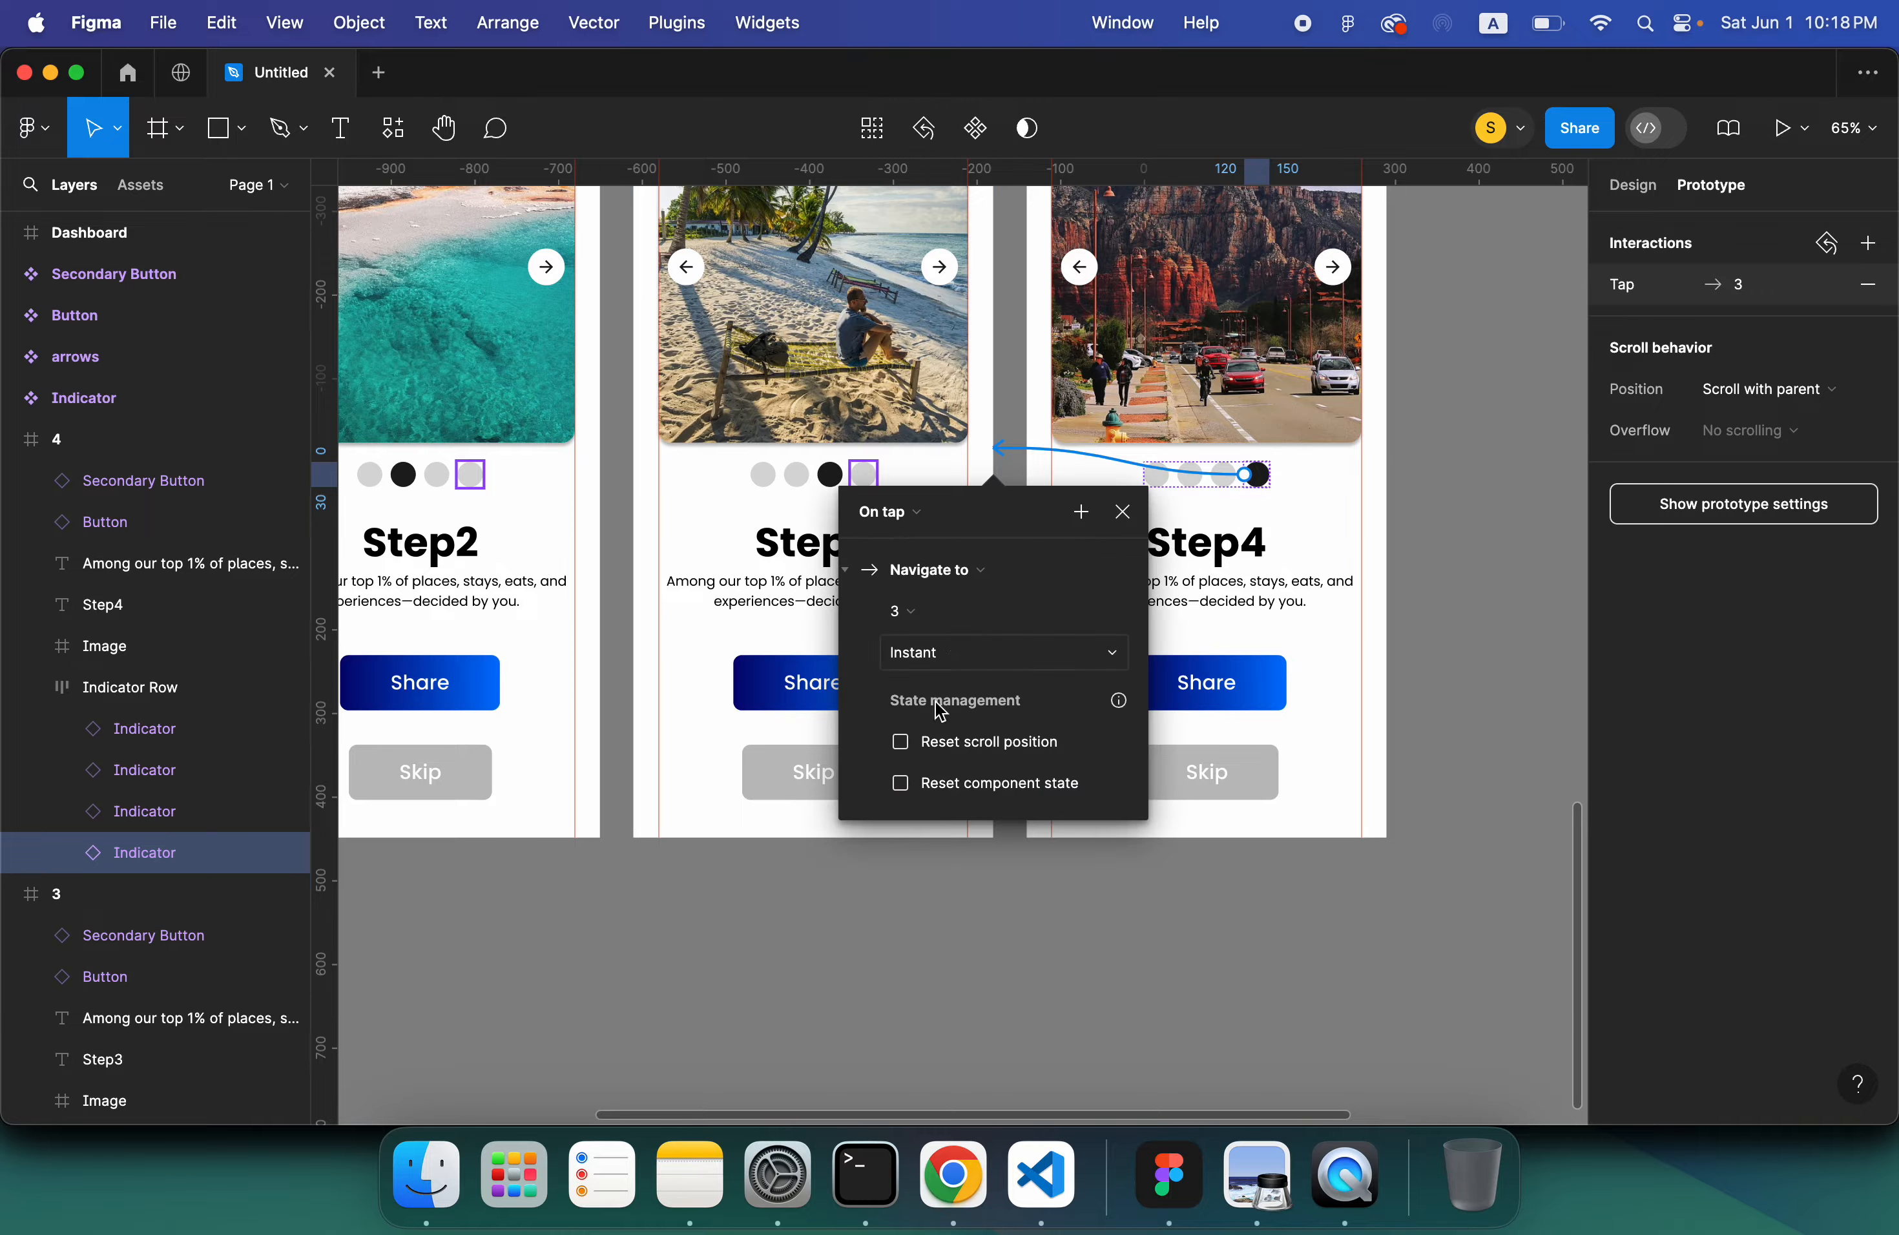
left_click(906, 906)
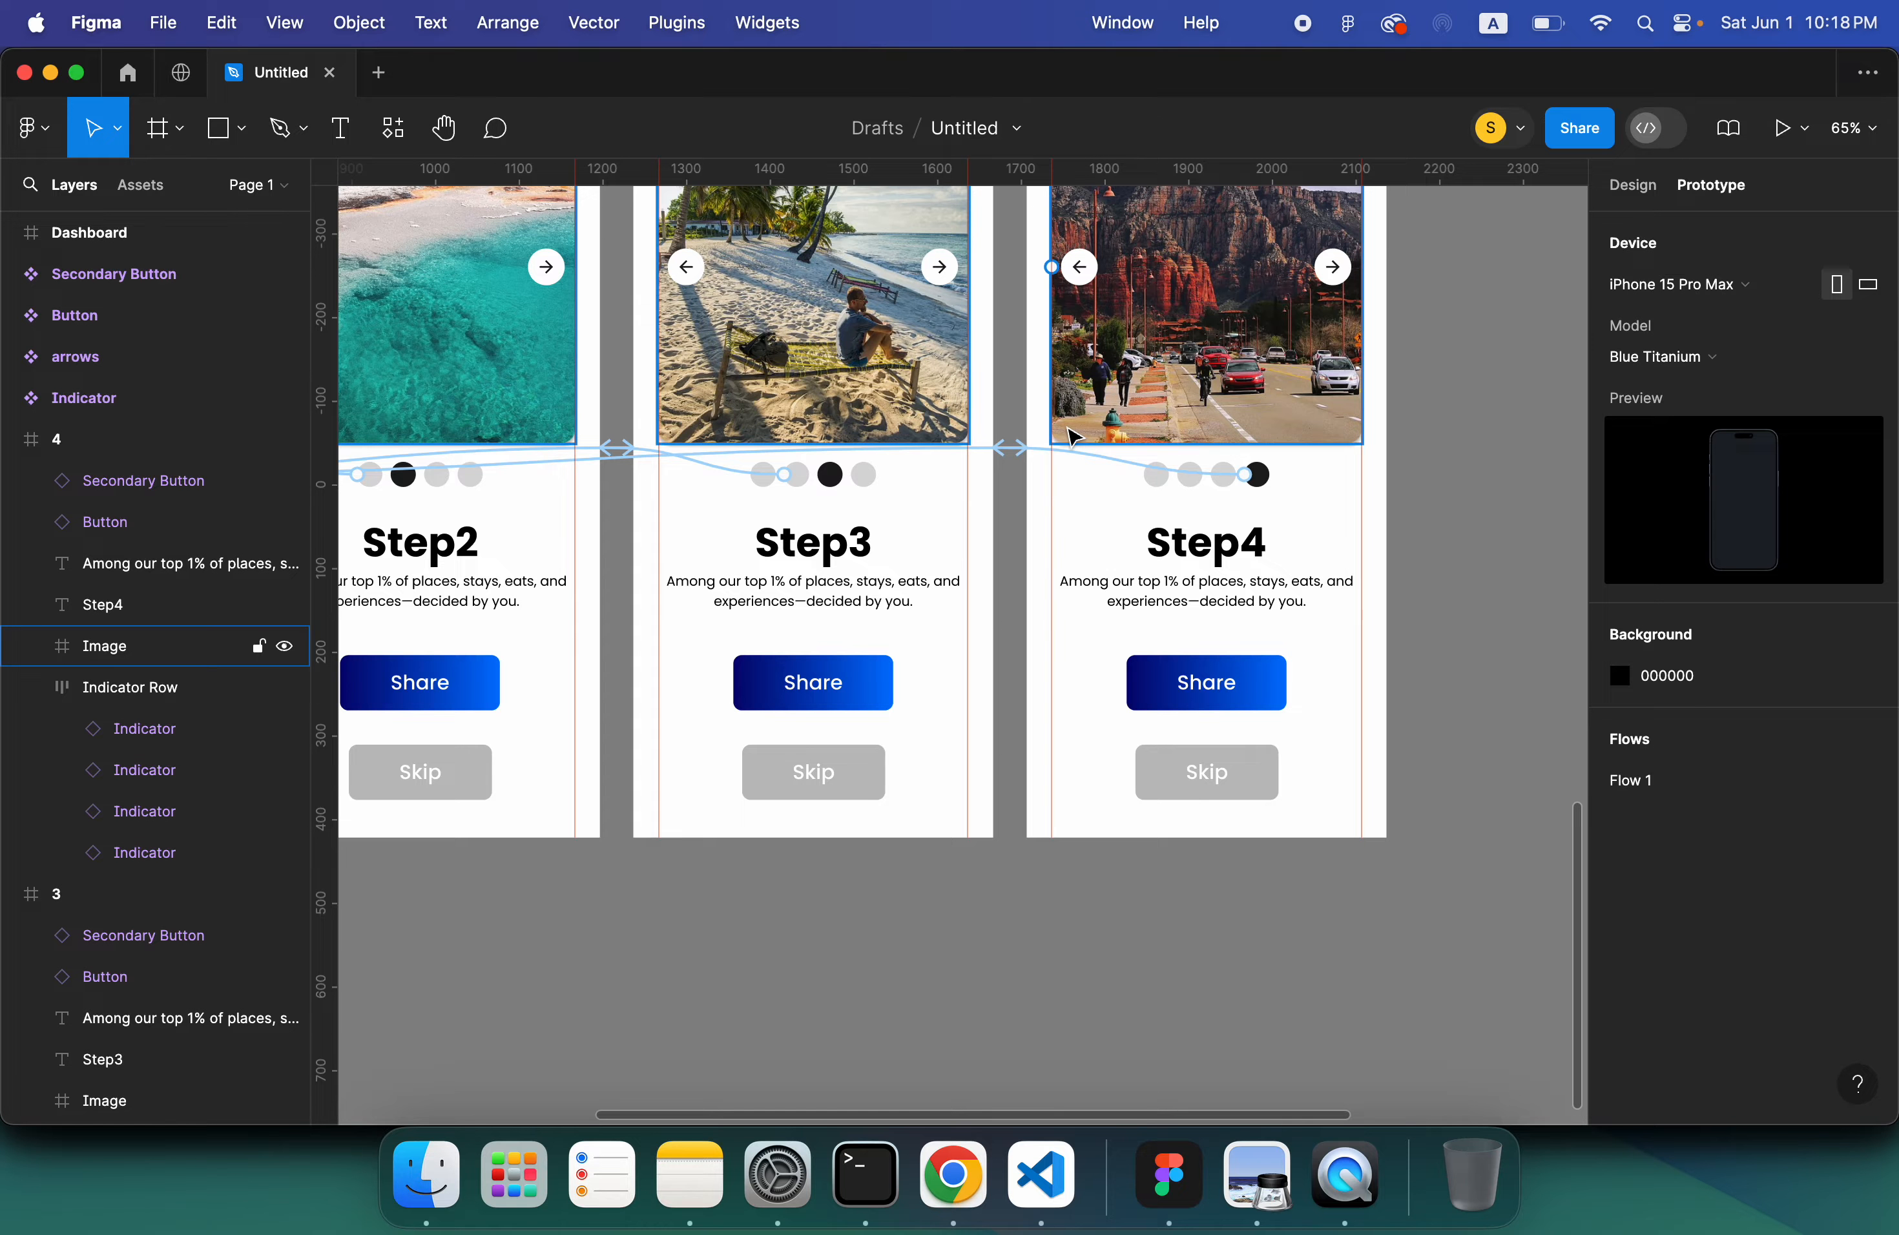
Step: Preview Flow 1 and test tapping each indicator dot to move between the four screens
scroll(1079, 431, "down", 5)
scroll(1074, 427, "left", 5)
left_click(675, 405)
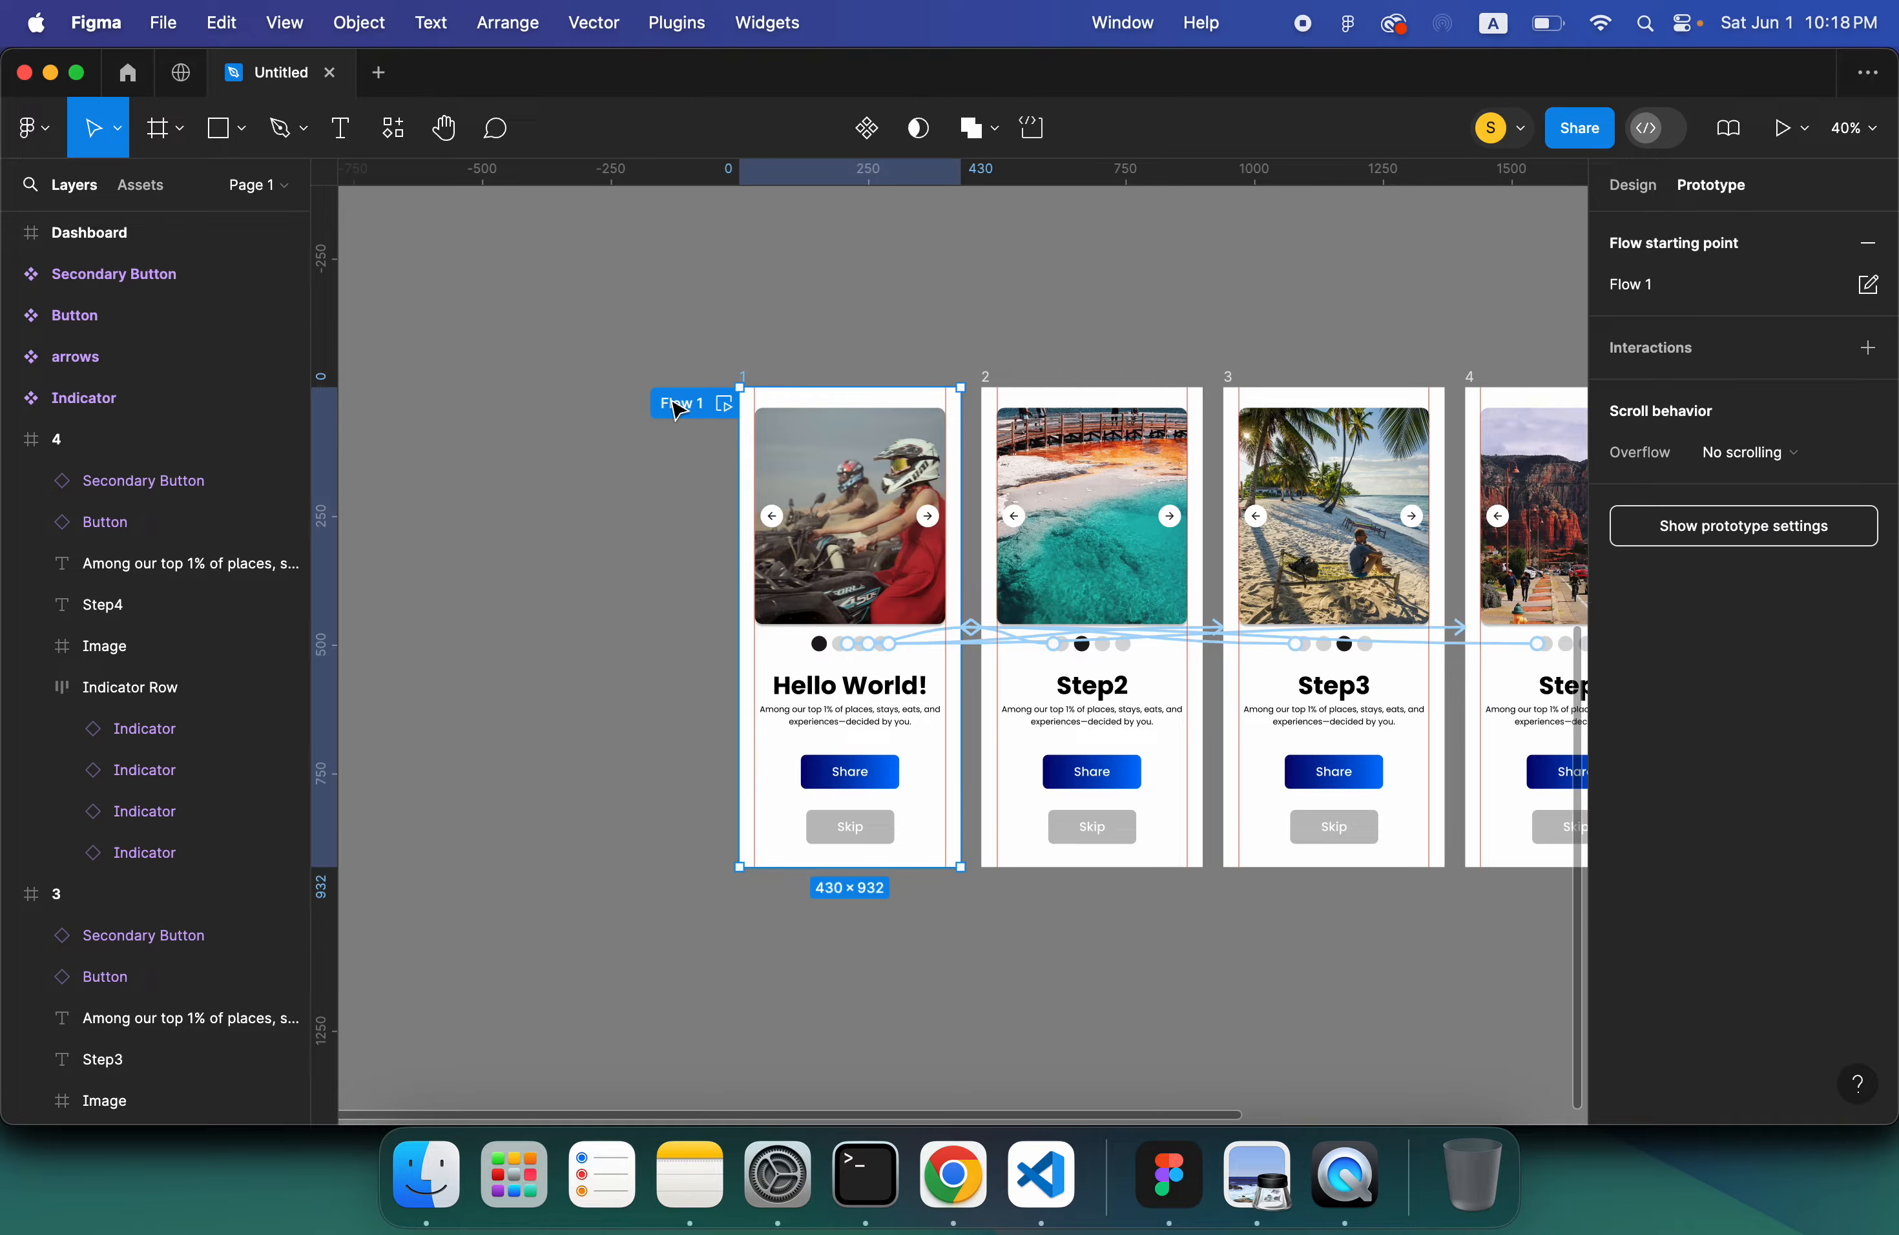
left_click(723, 403)
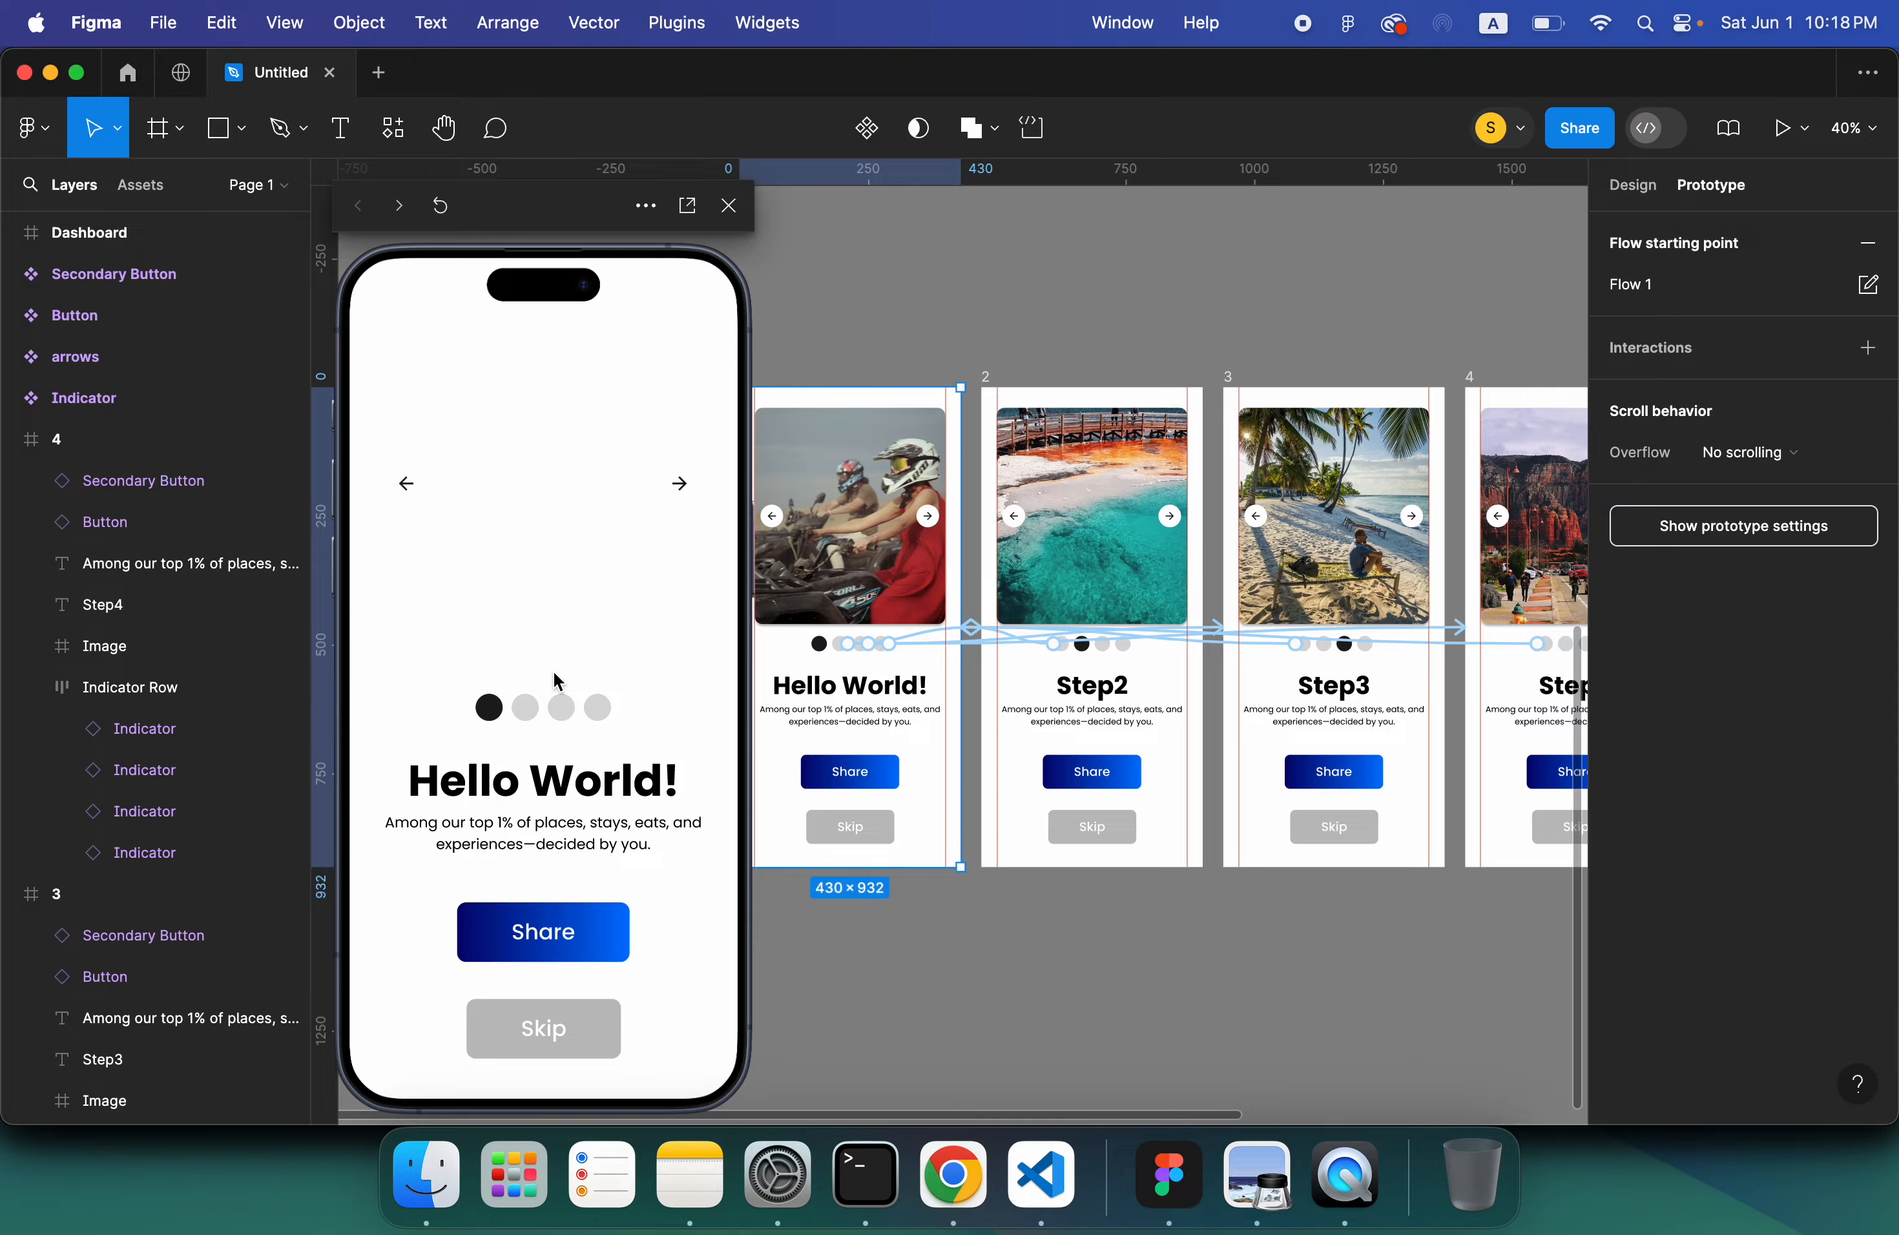
left_click(525, 716)
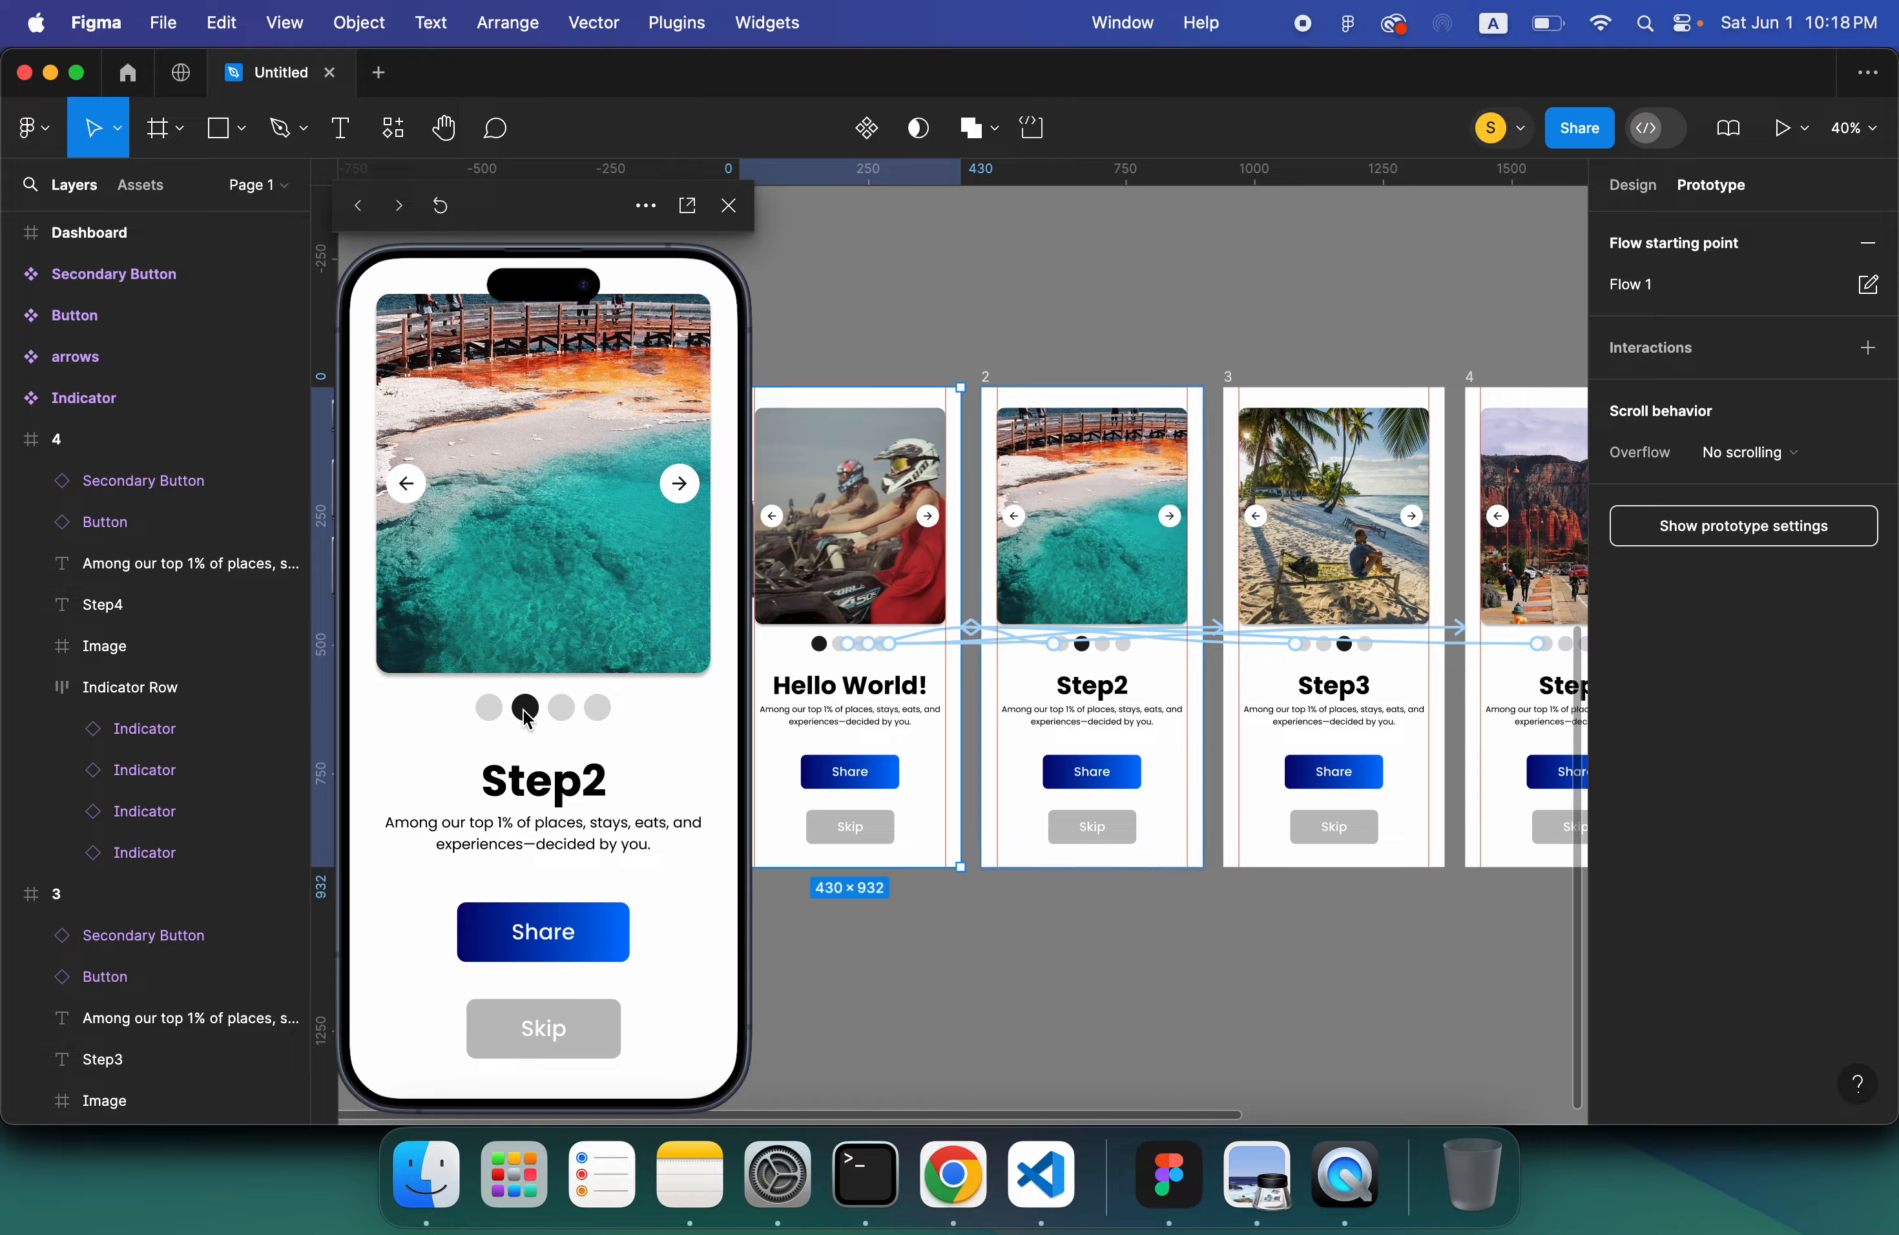
left_click(568, 716)
left_click(600, 711)
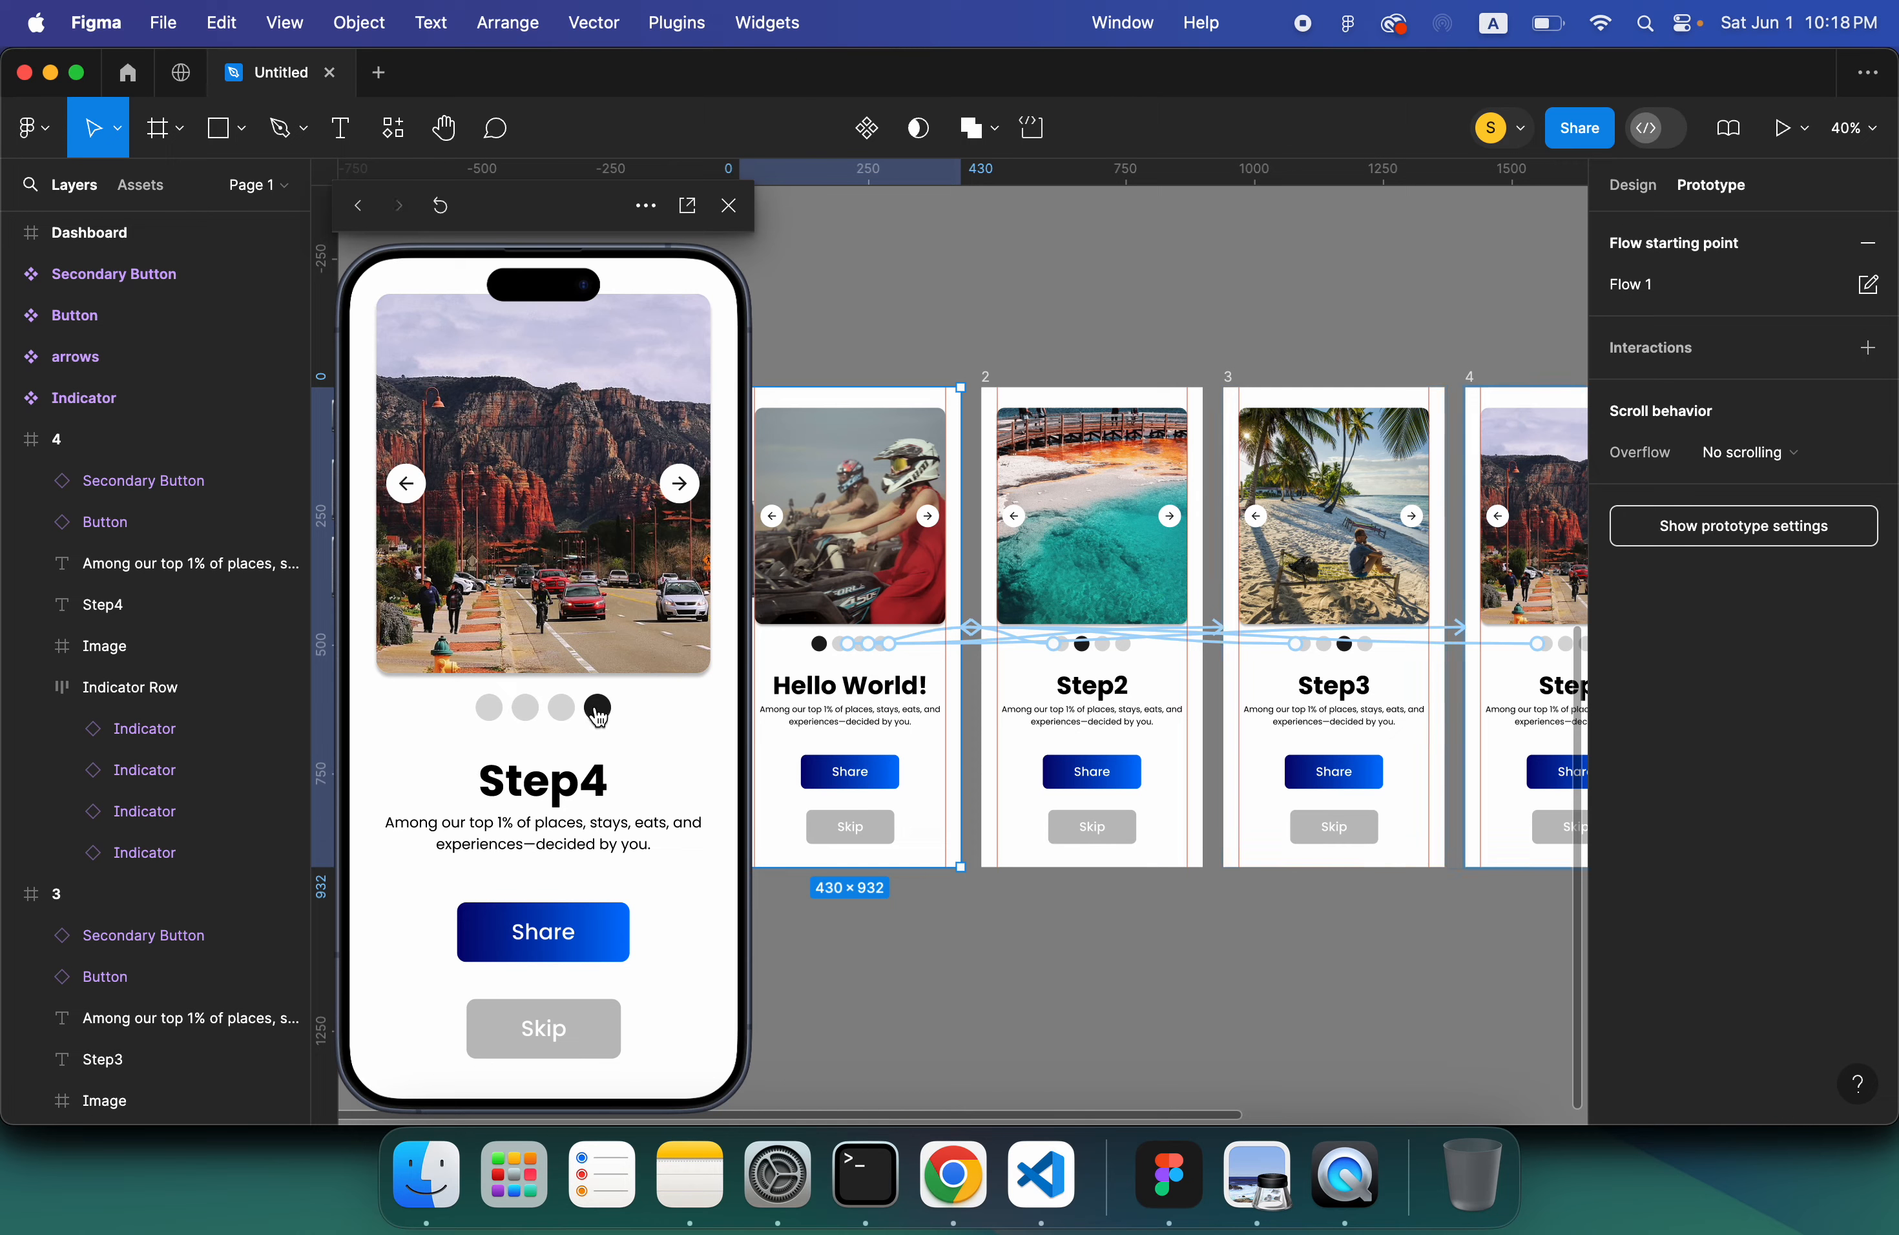
left_click(491, 710)
left_click(527, 713)
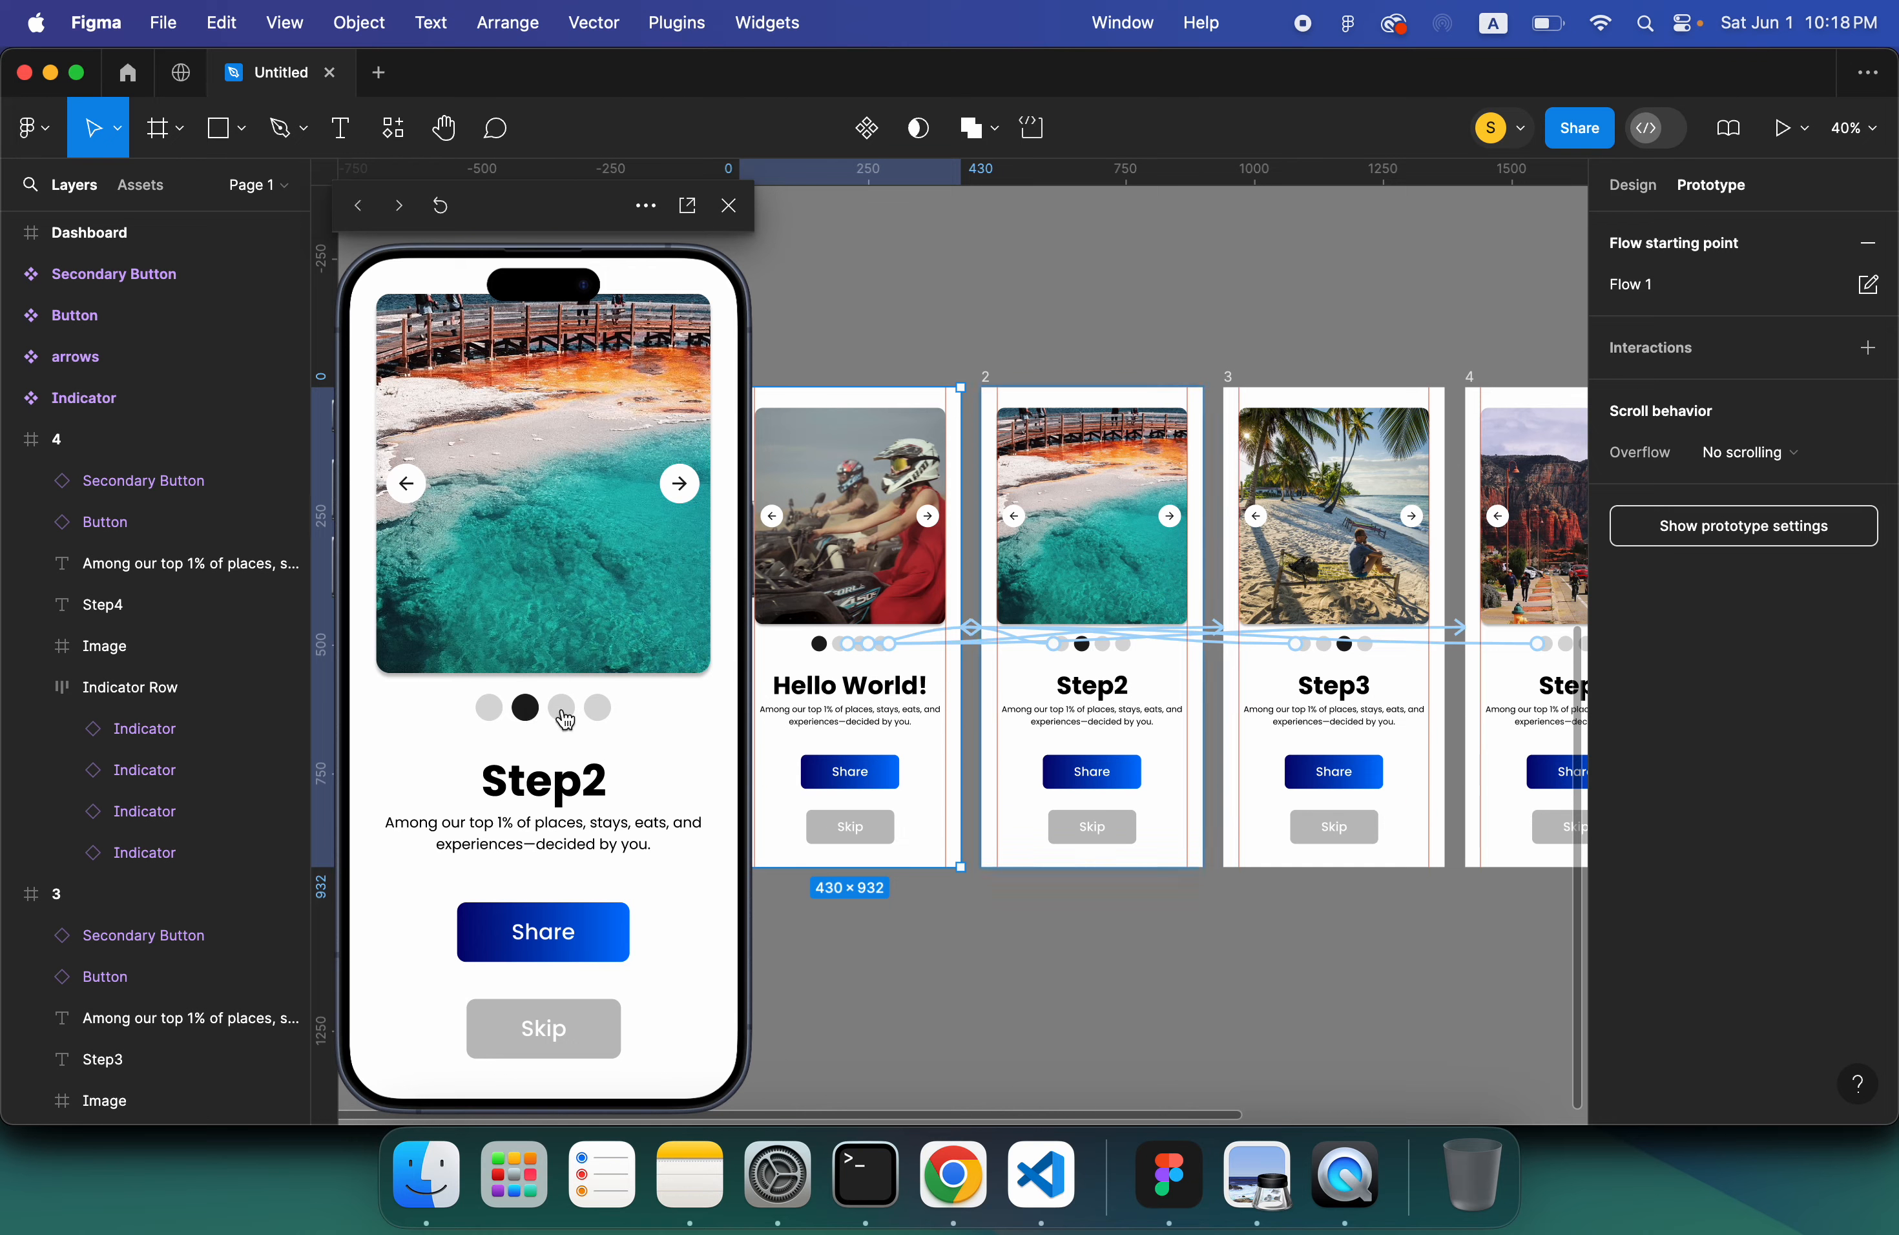
left_click(562, 710)
left_click(598, 711)
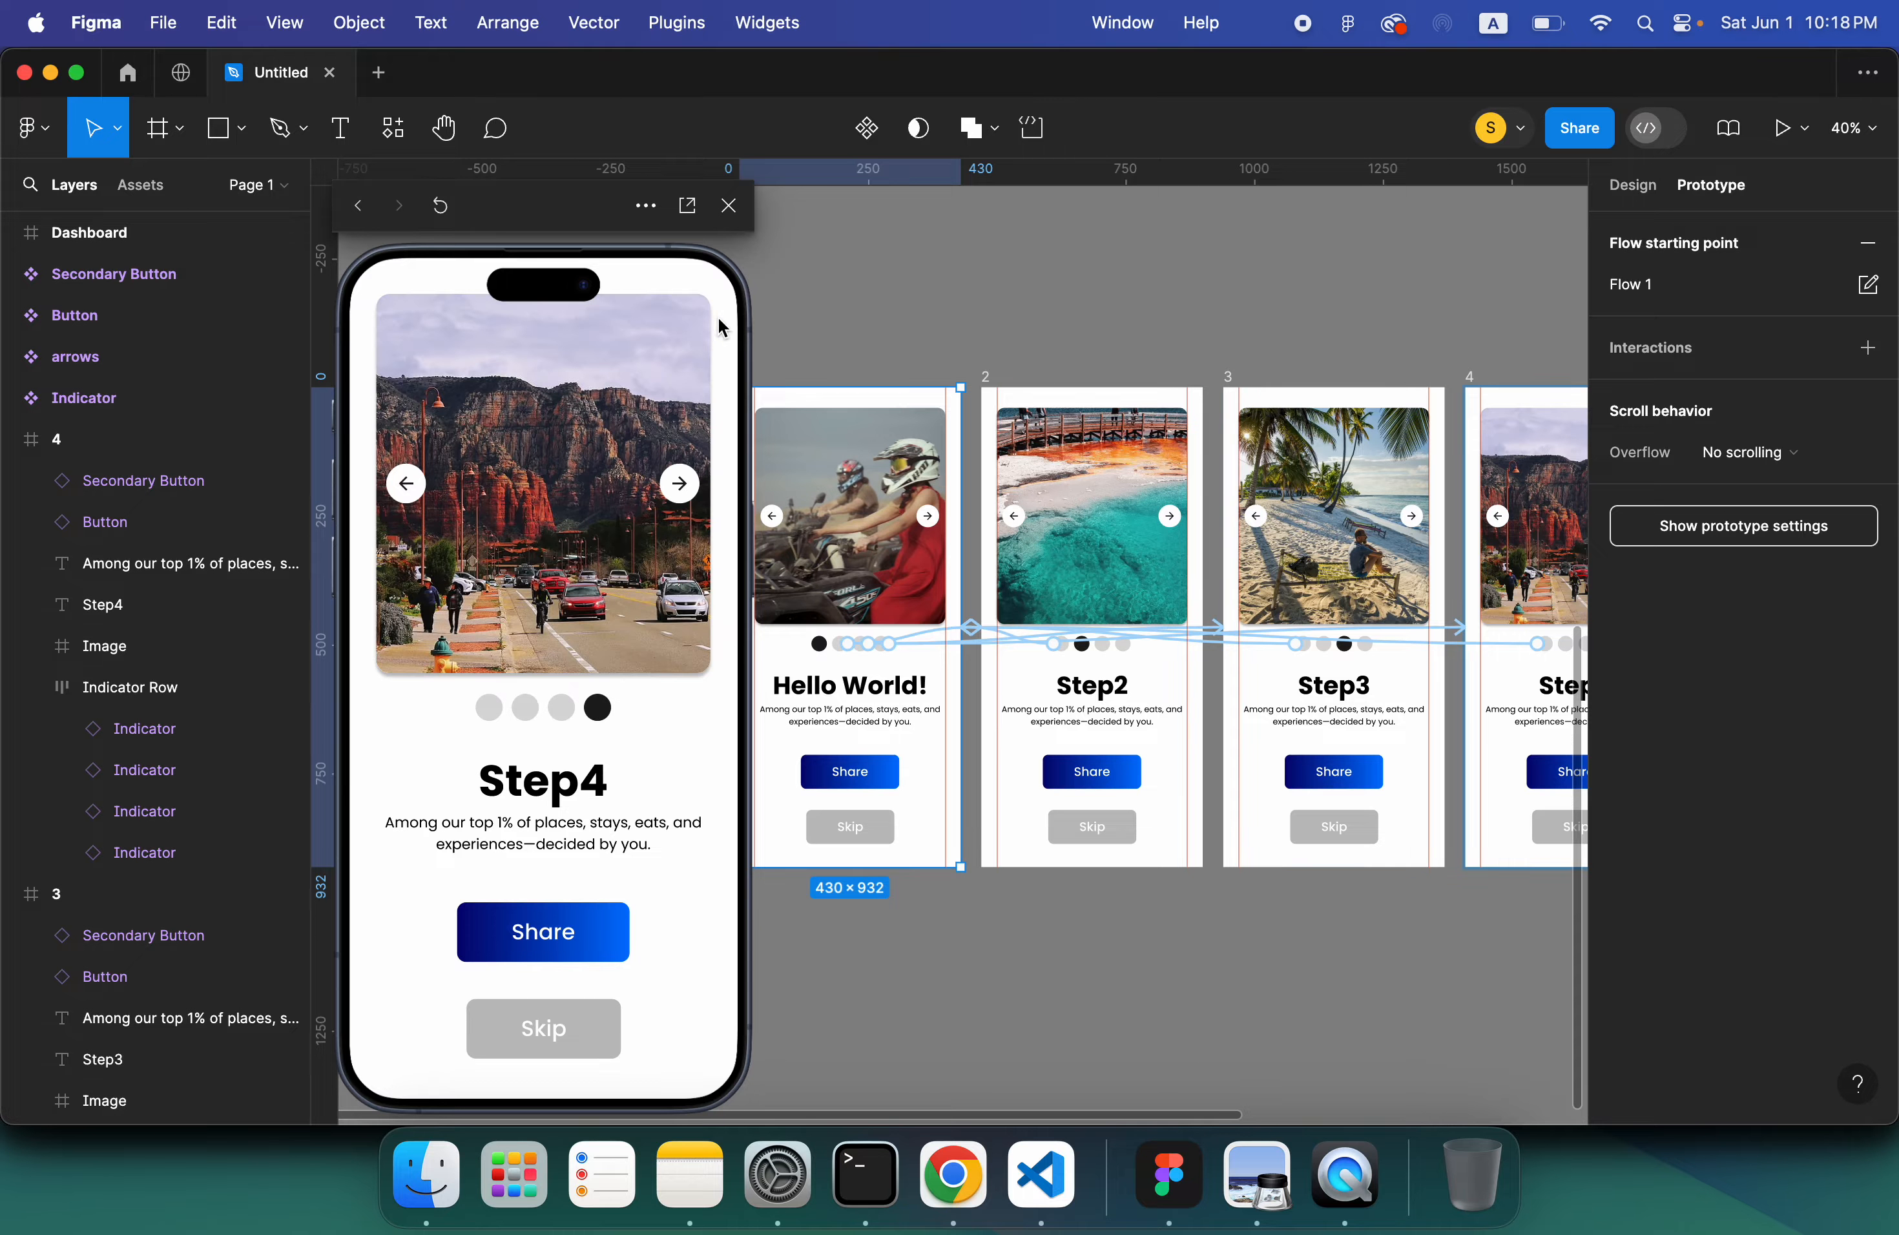
left_click(728, 205)
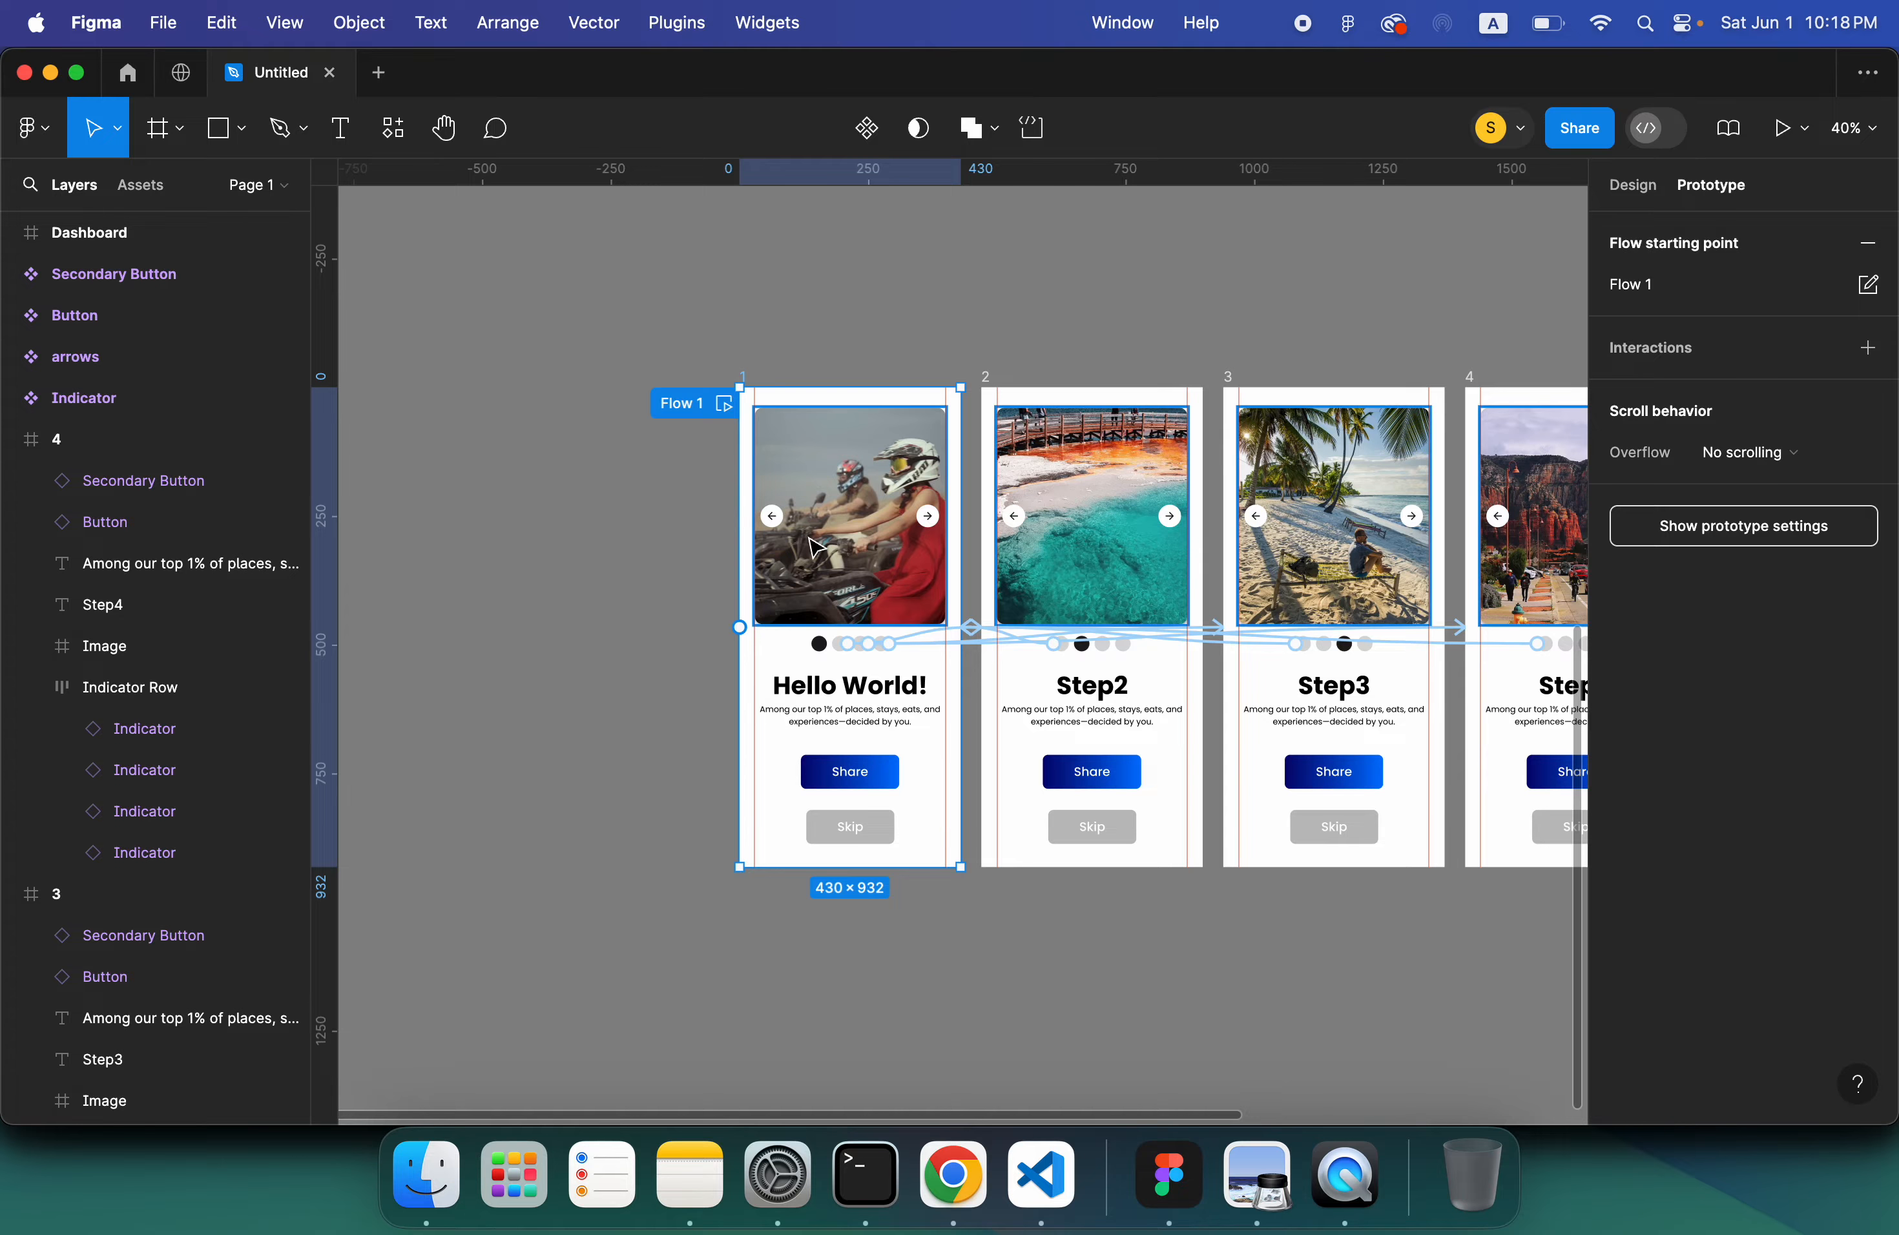
Step: Connect frame 1's right arrow to frame 2 and frame 2's left arrow to frame 1 on tap
scroll(758, 538, "up", 5)
left_click(739, 518)
left_click(739, 517)
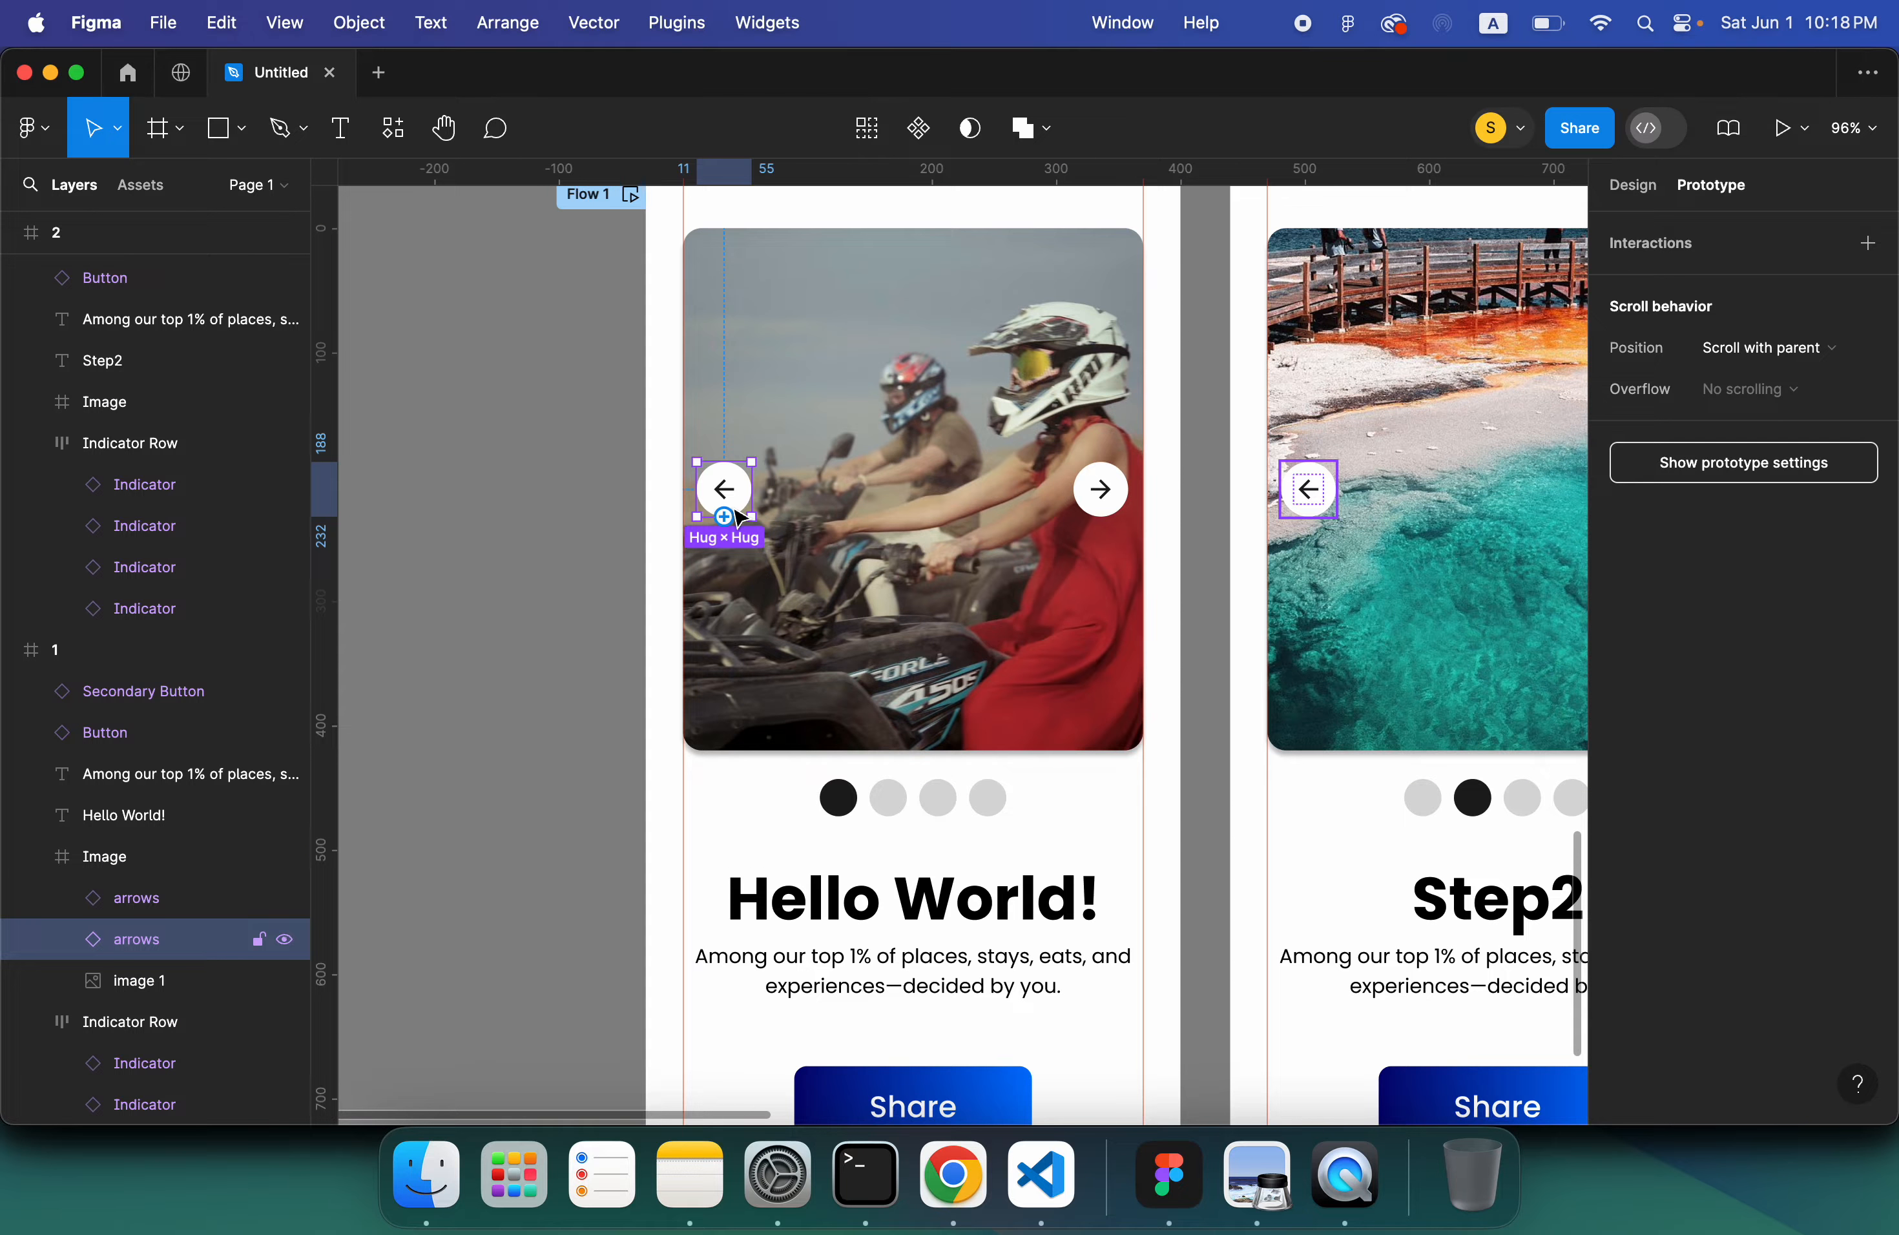
scroll(740, 518, "down", 5)
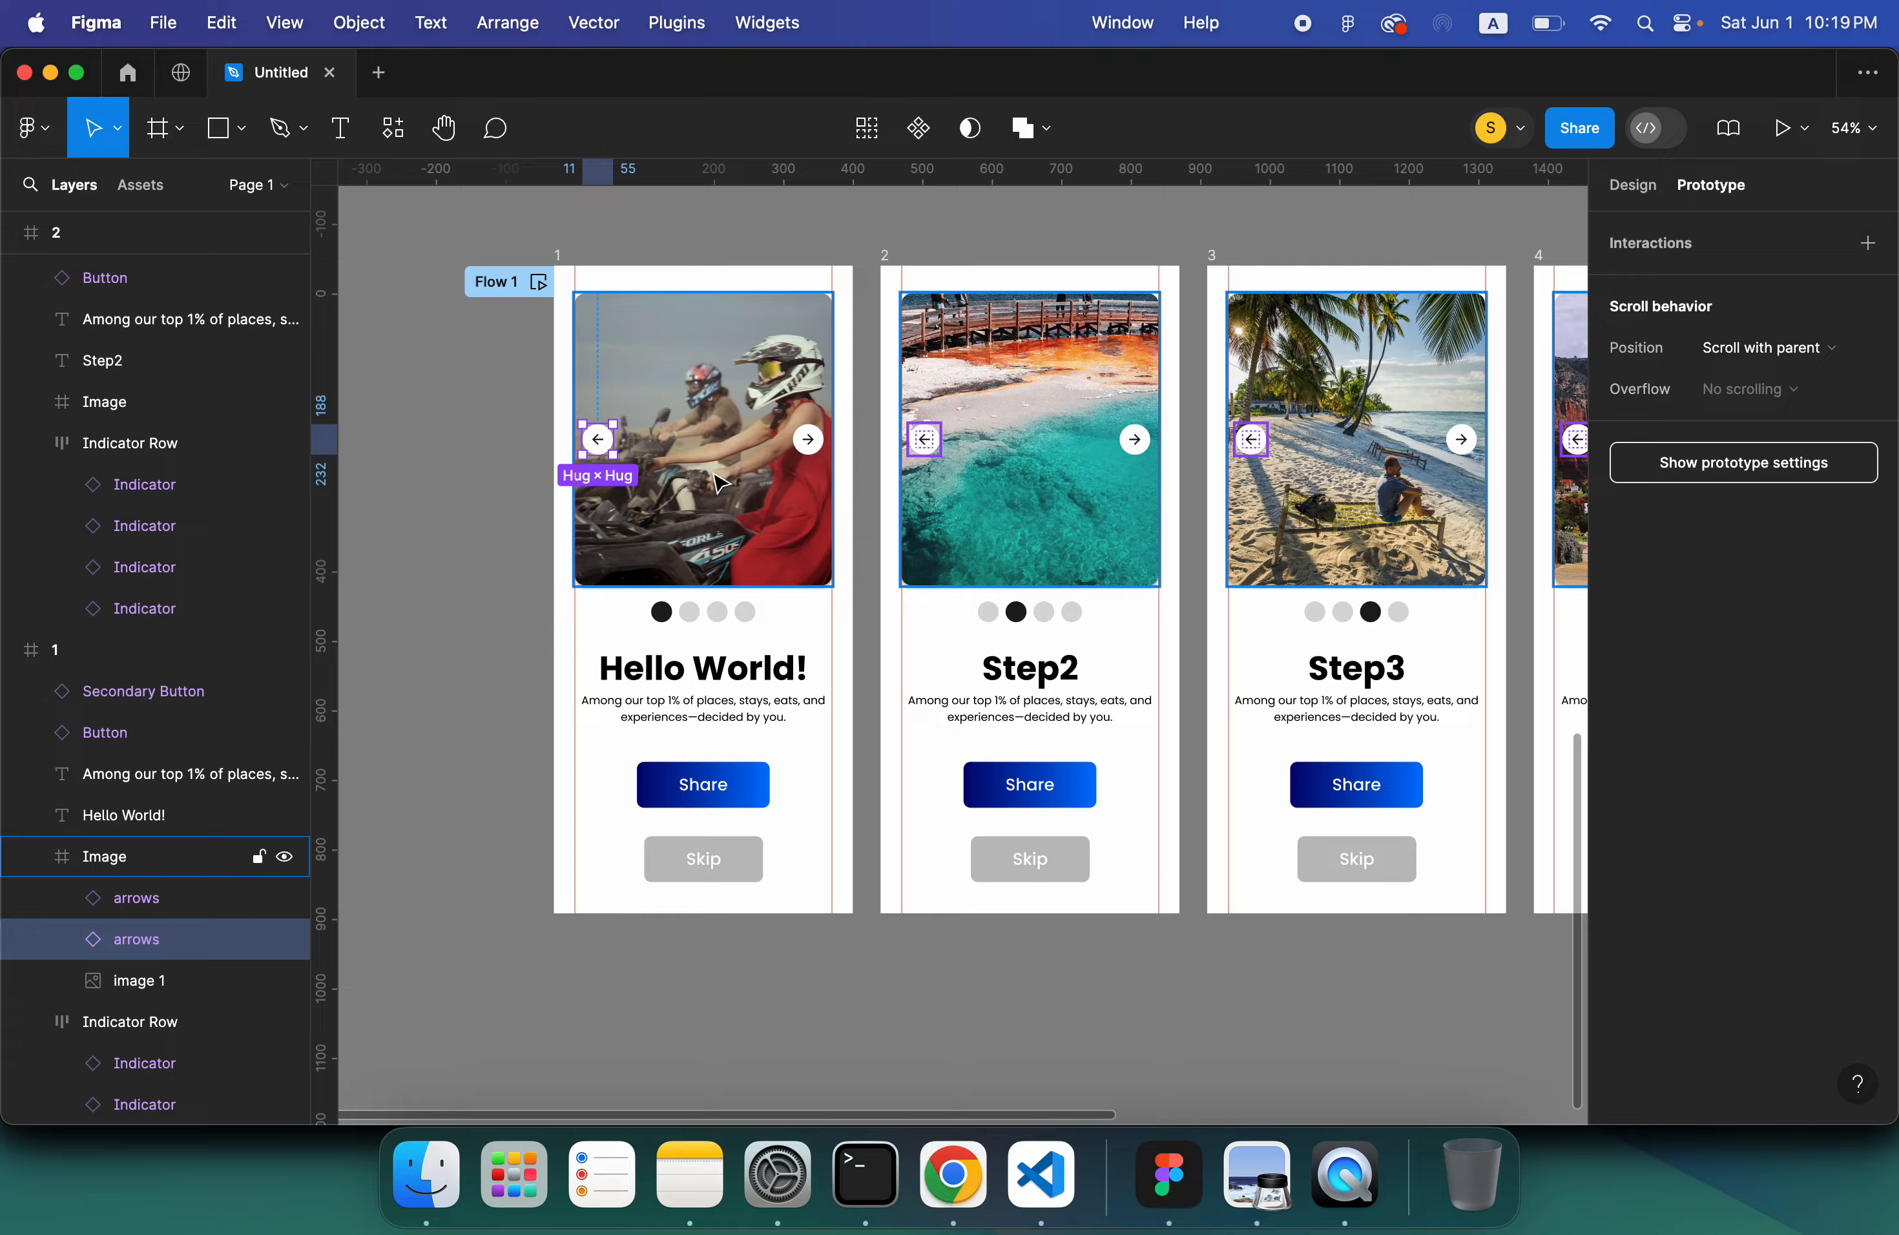
left_click(810, 442)
left_click_drag(830, 441, 752, 515)
left_click(930, 442)
left_click(932, 445)
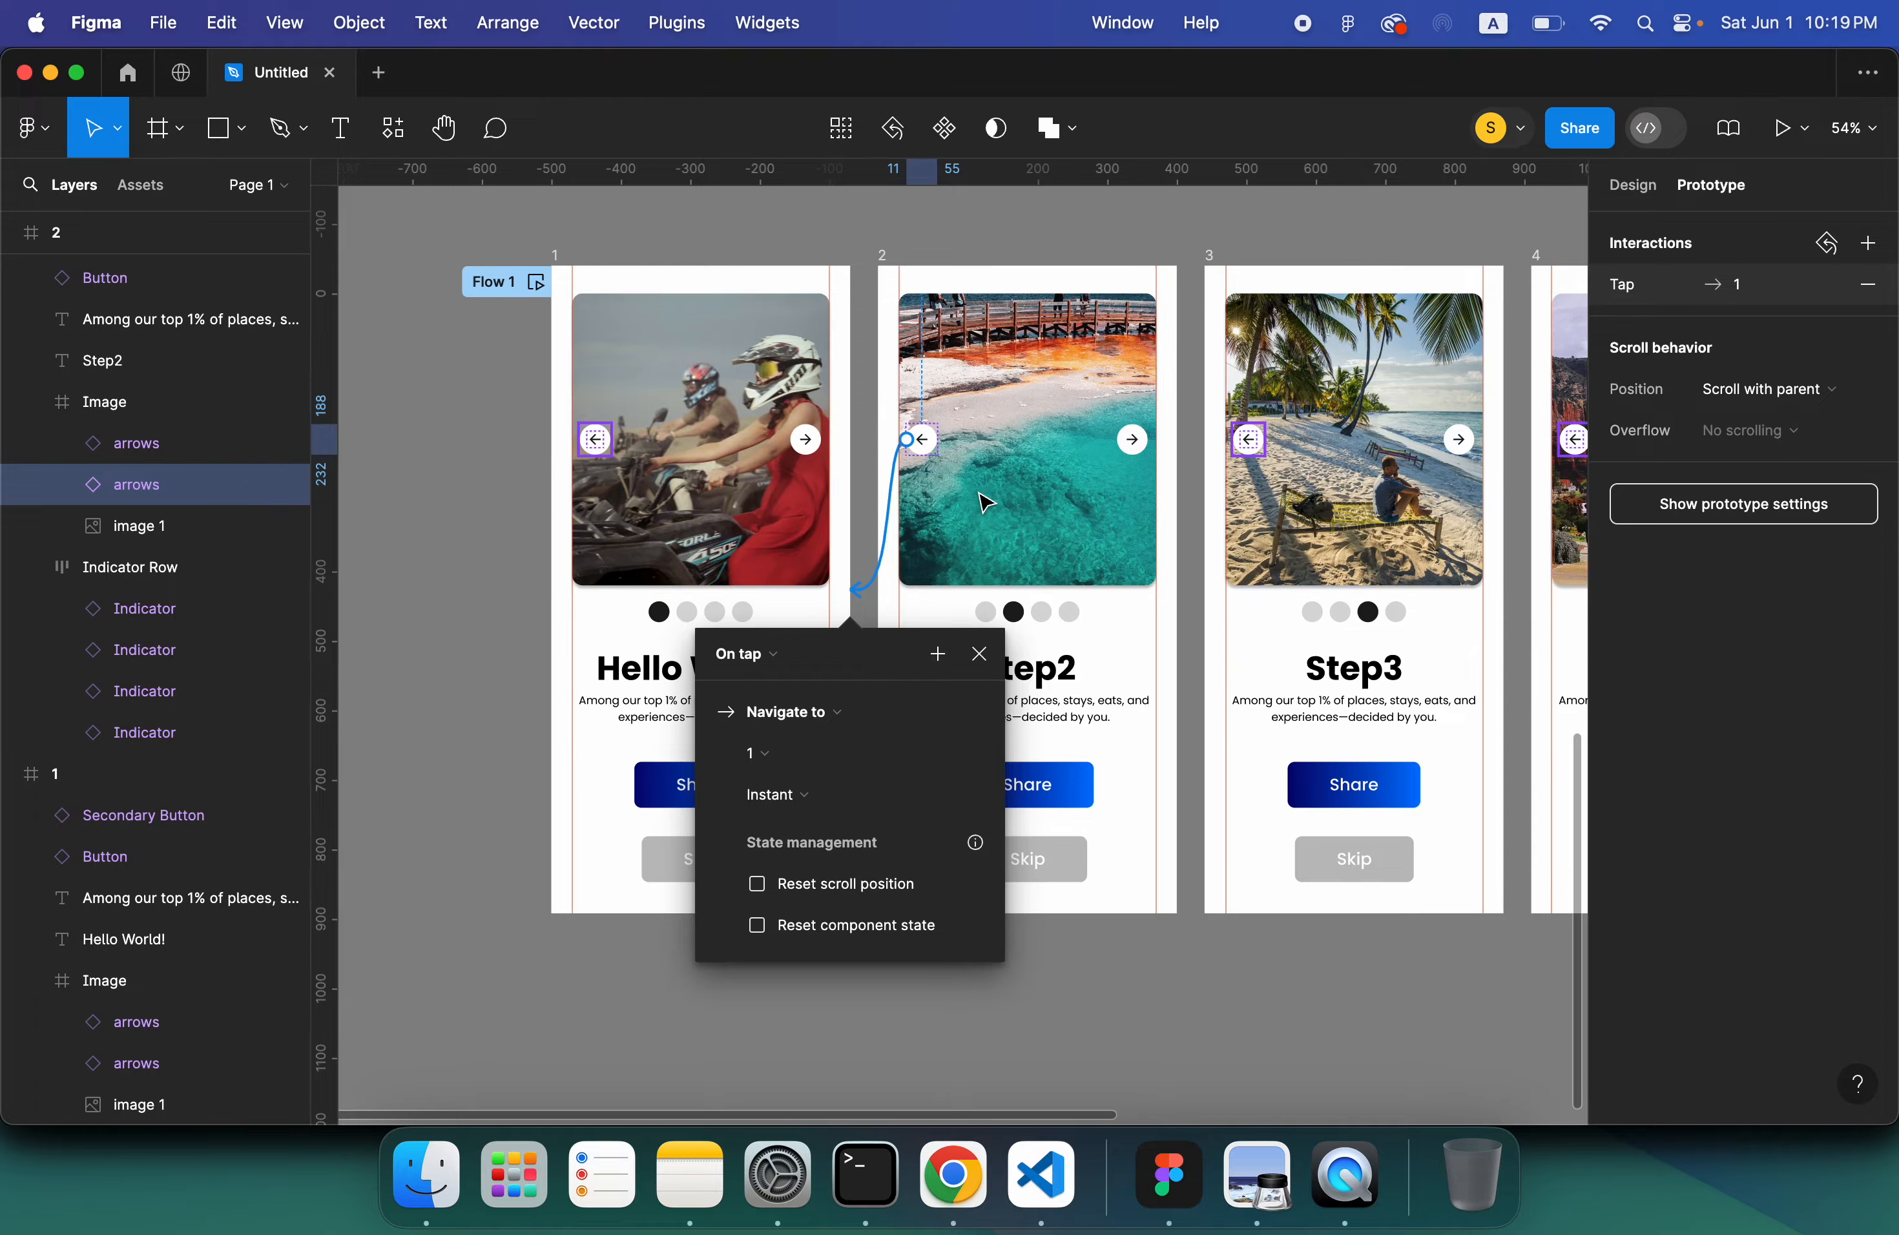
Step: Connect frame 2's right arrow to navigate to frame 3 on tap
scroll(1017, 416, "right", 3)
scroll(1016, 415, "down", 2)
left_click(997, 375)
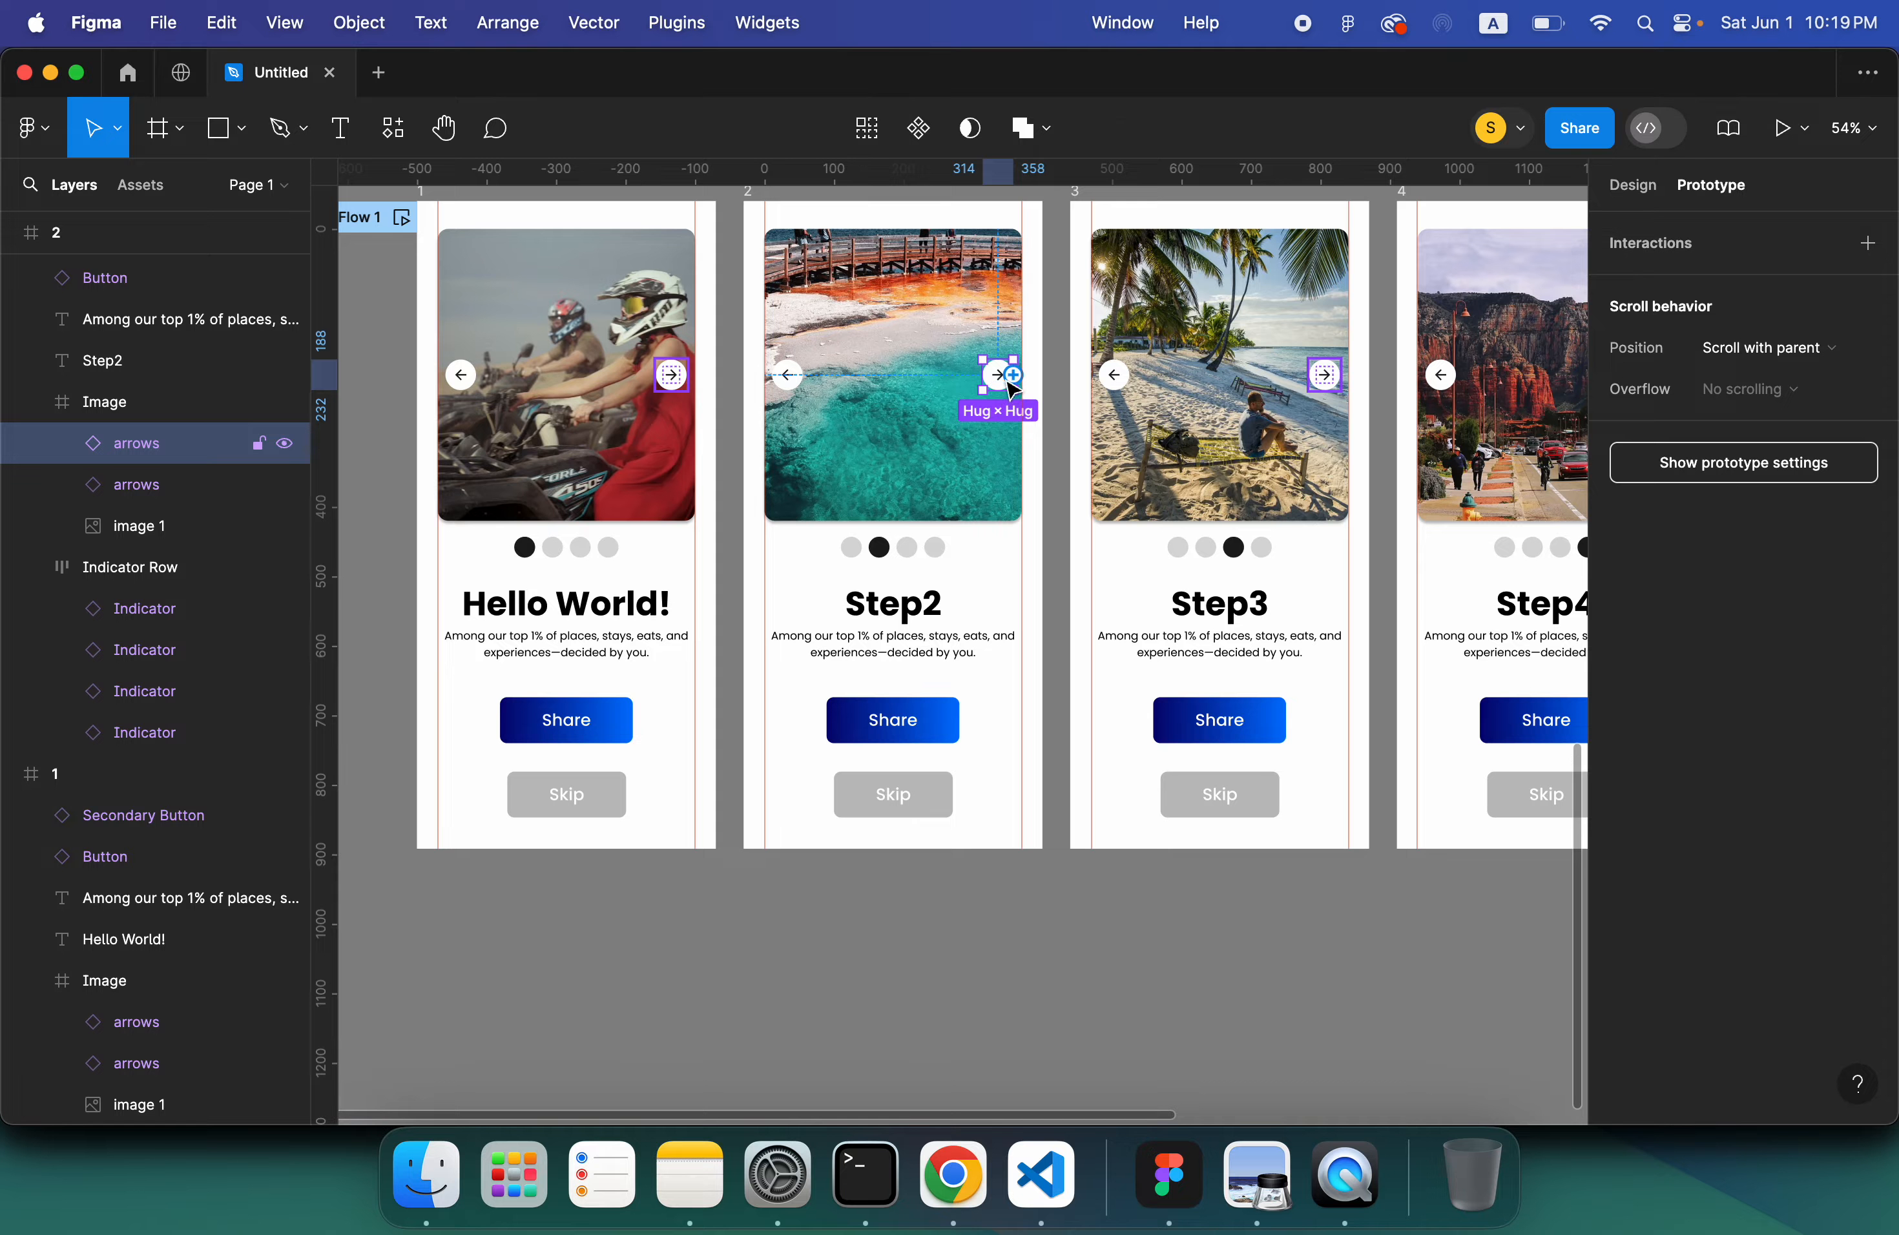
left_click_drag(1013, 375, 1211, 445)
Step: Connect frame 3's left arrow to frame 2 and its right arrow to frame 4 on tap
scroll(1091, 417, "right", 4)
scroll(1091, 417, "down", 1)
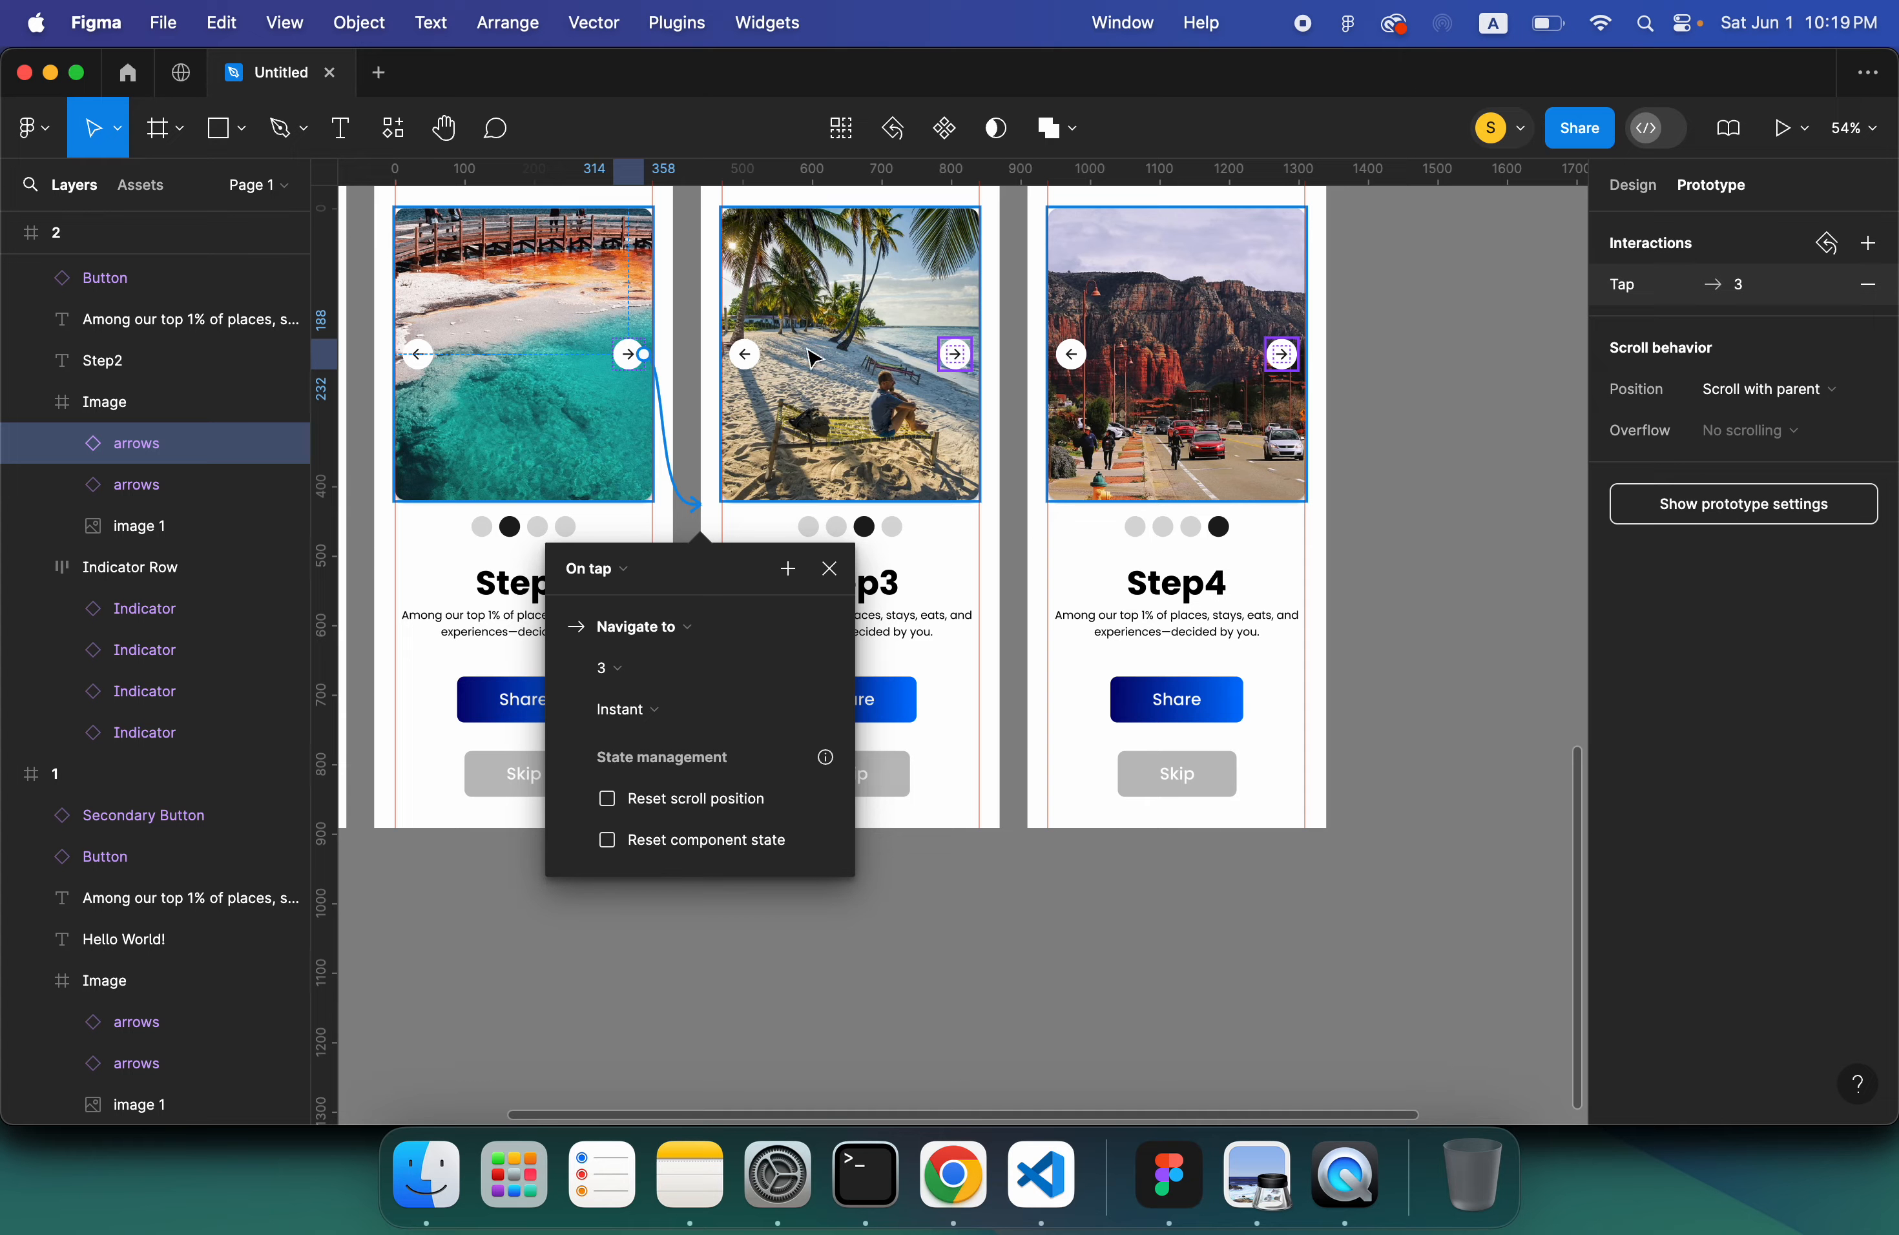
left_click(745, 360)
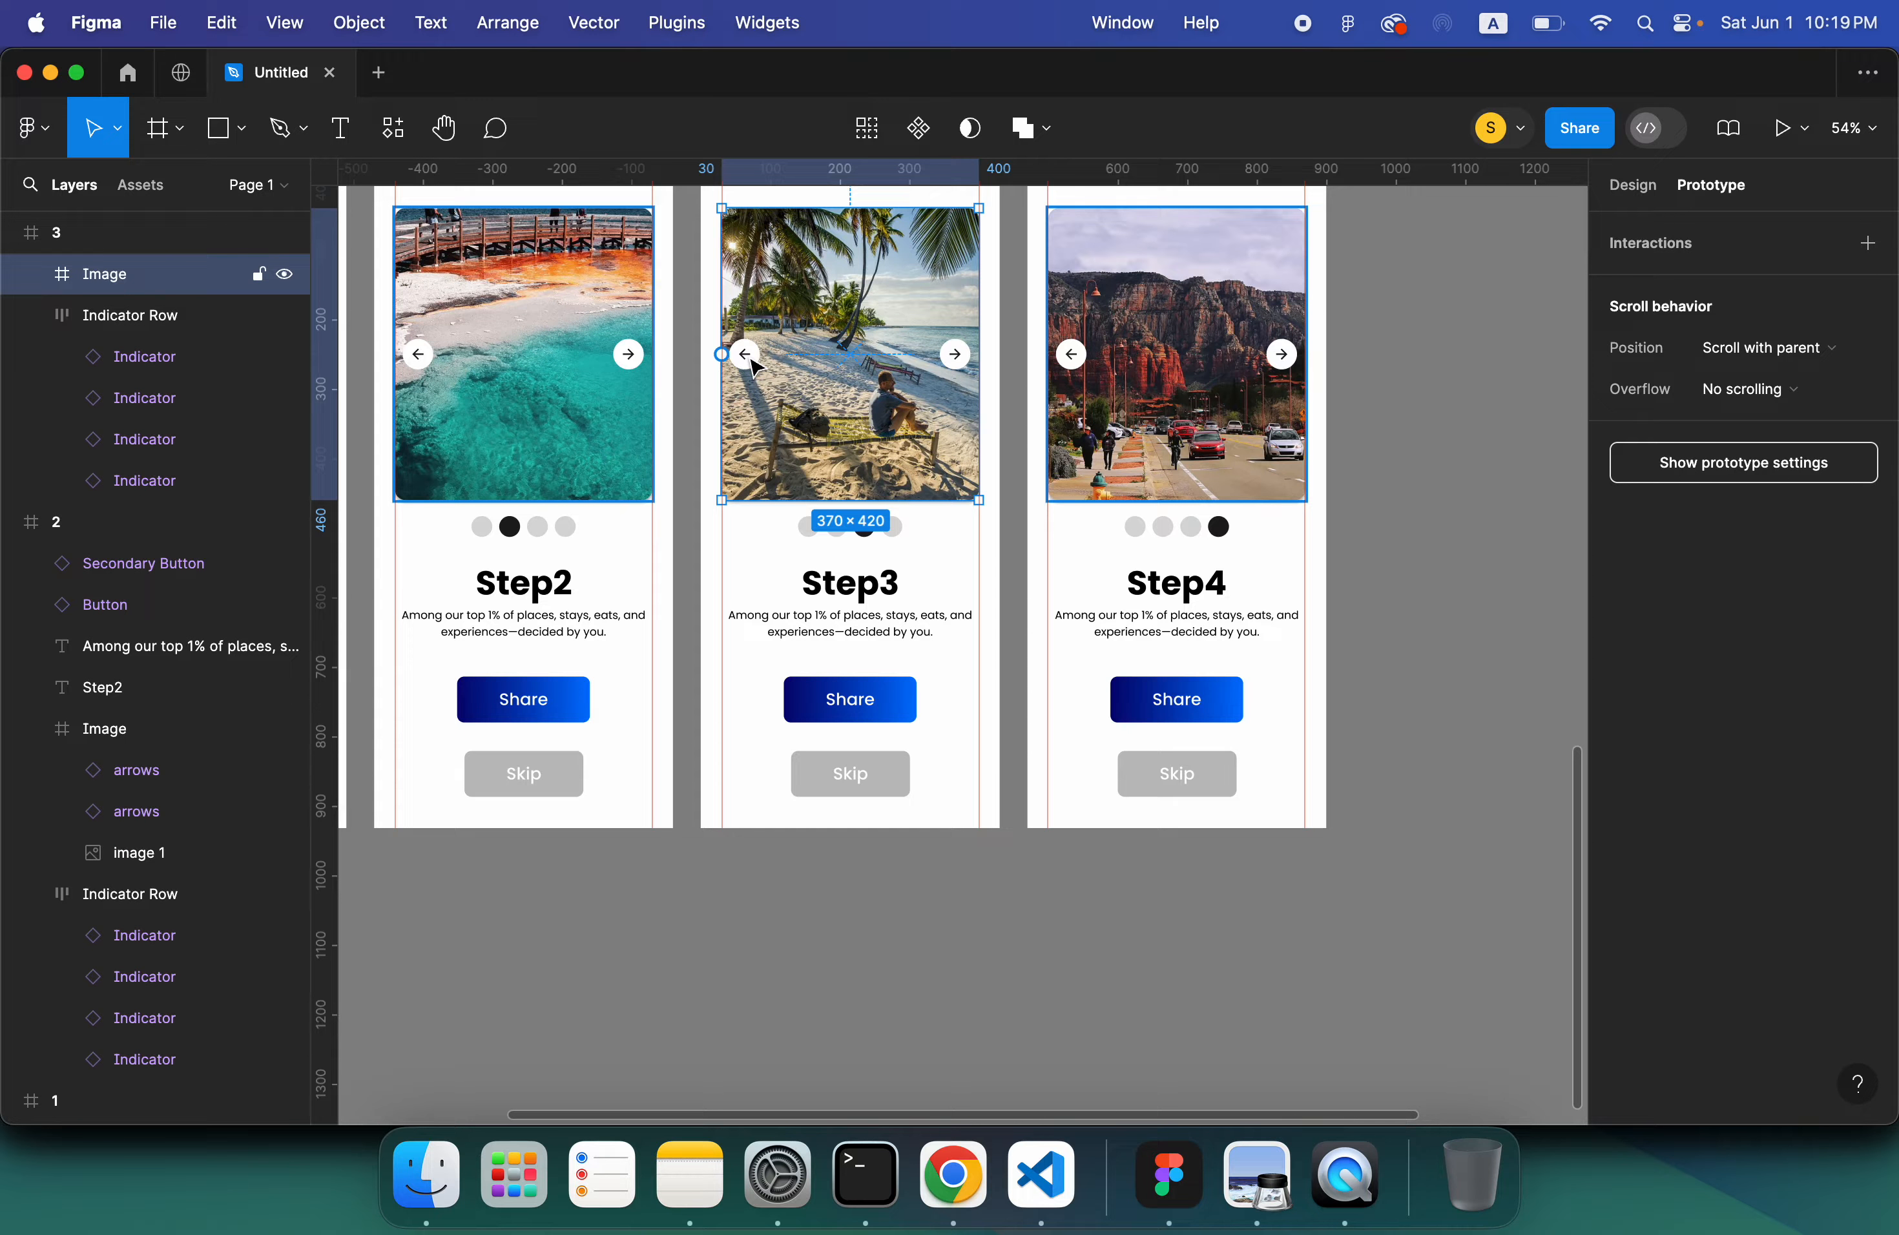
double_click(755, 366)
left_click_drag(758, 354, 584, 457)
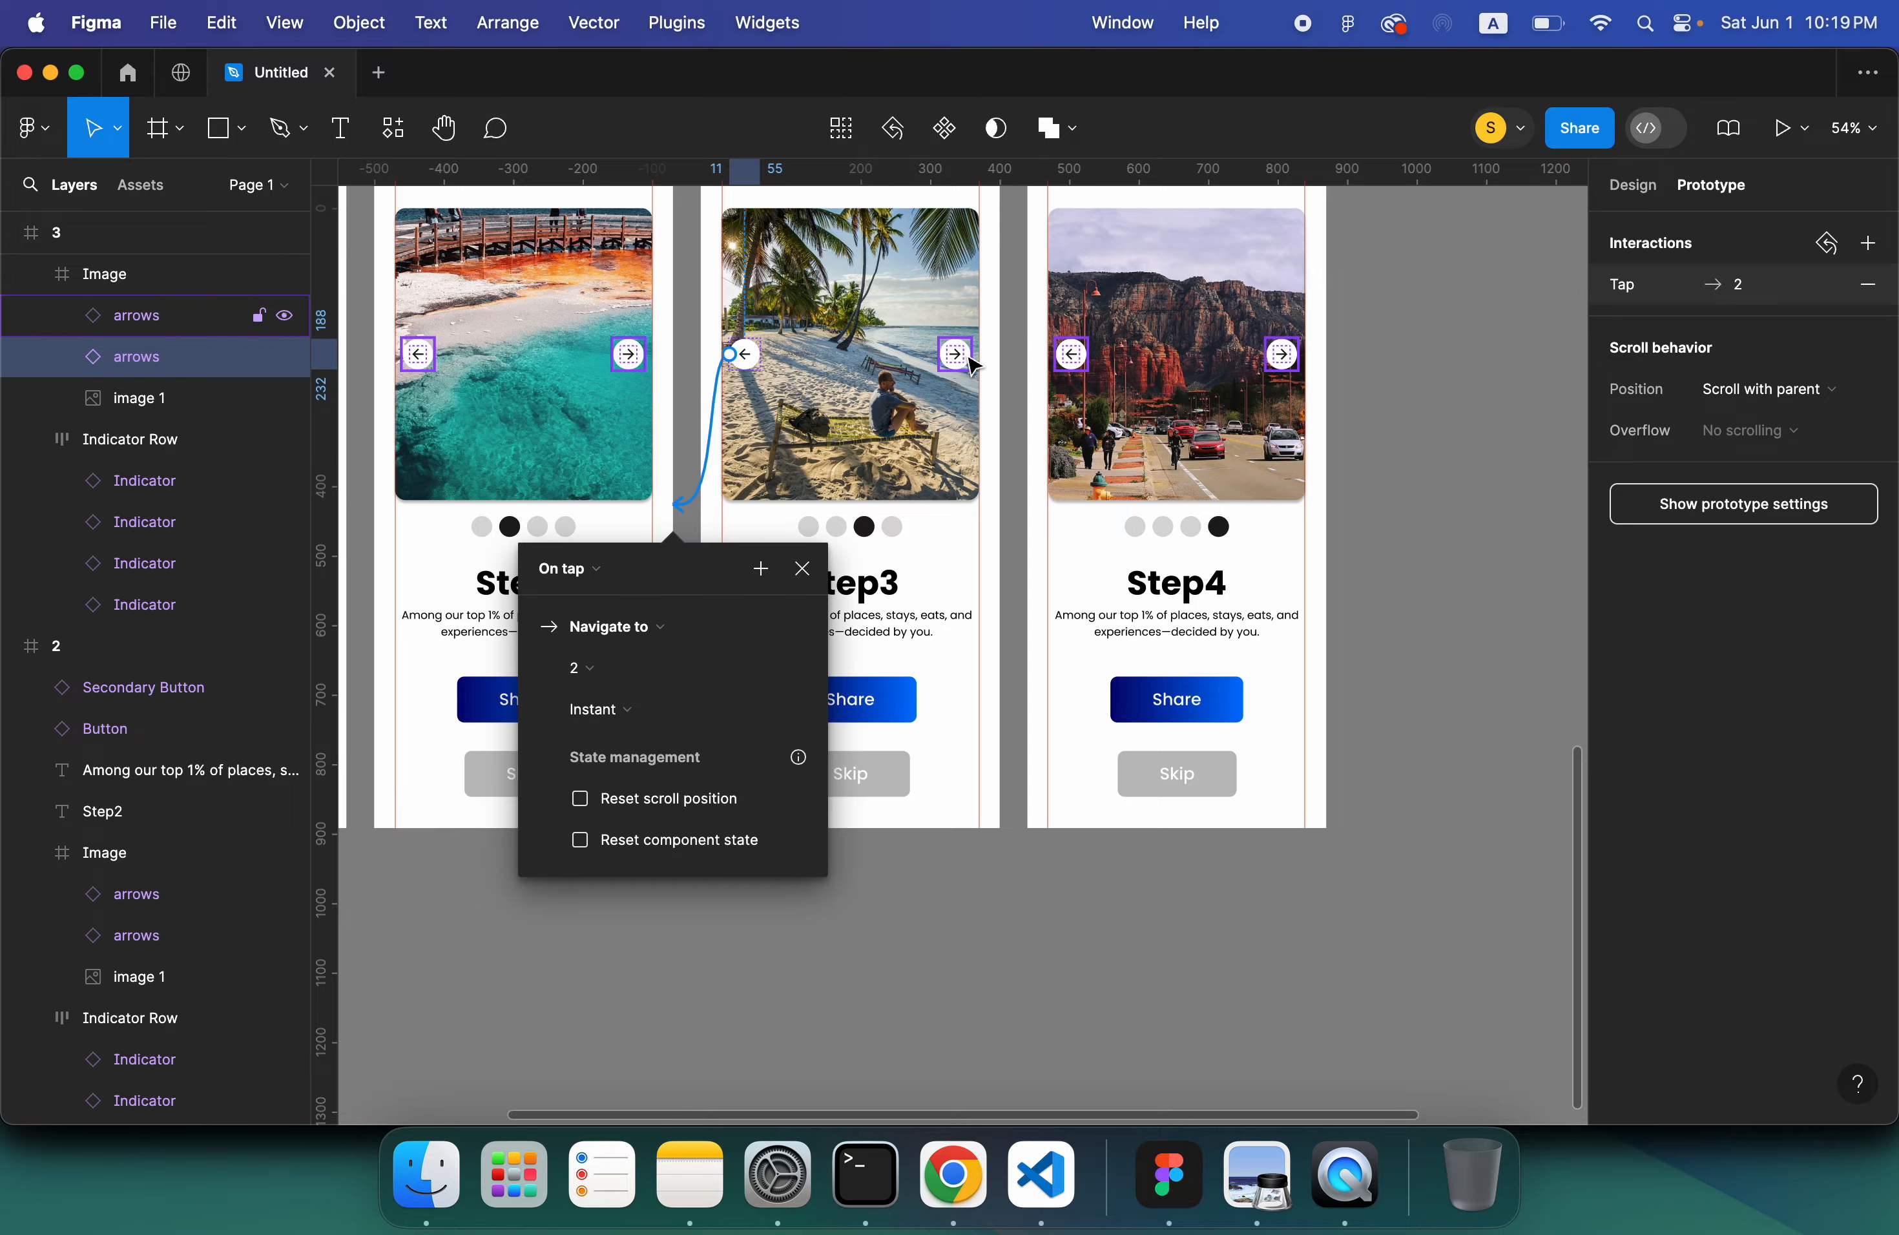
left_click(962, 356)
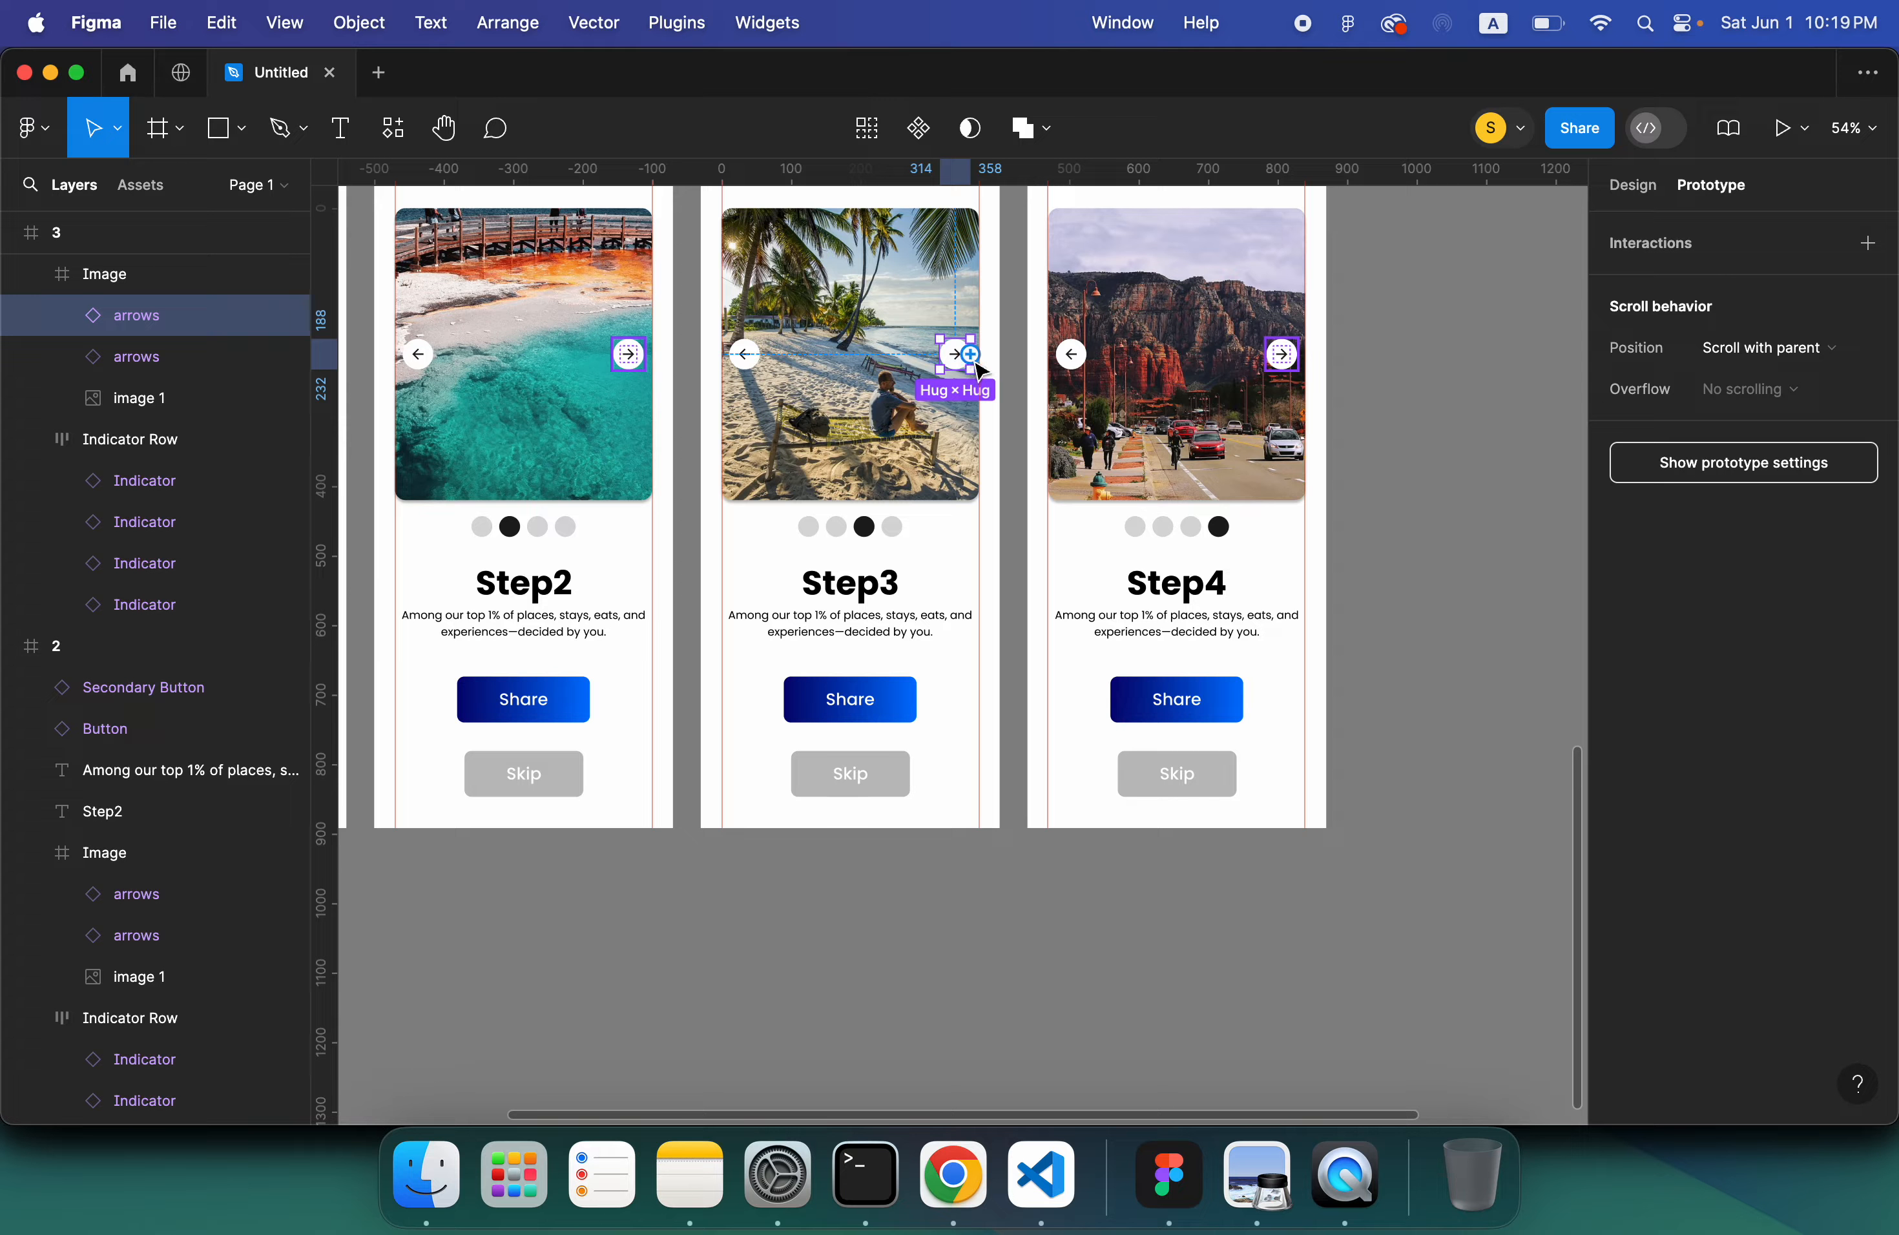
left_click_drag(966, 359, 1115, 449)
Step: Connect frame 4's left arrow to navigate to frame 3 on tap
double_click(1073, 355)
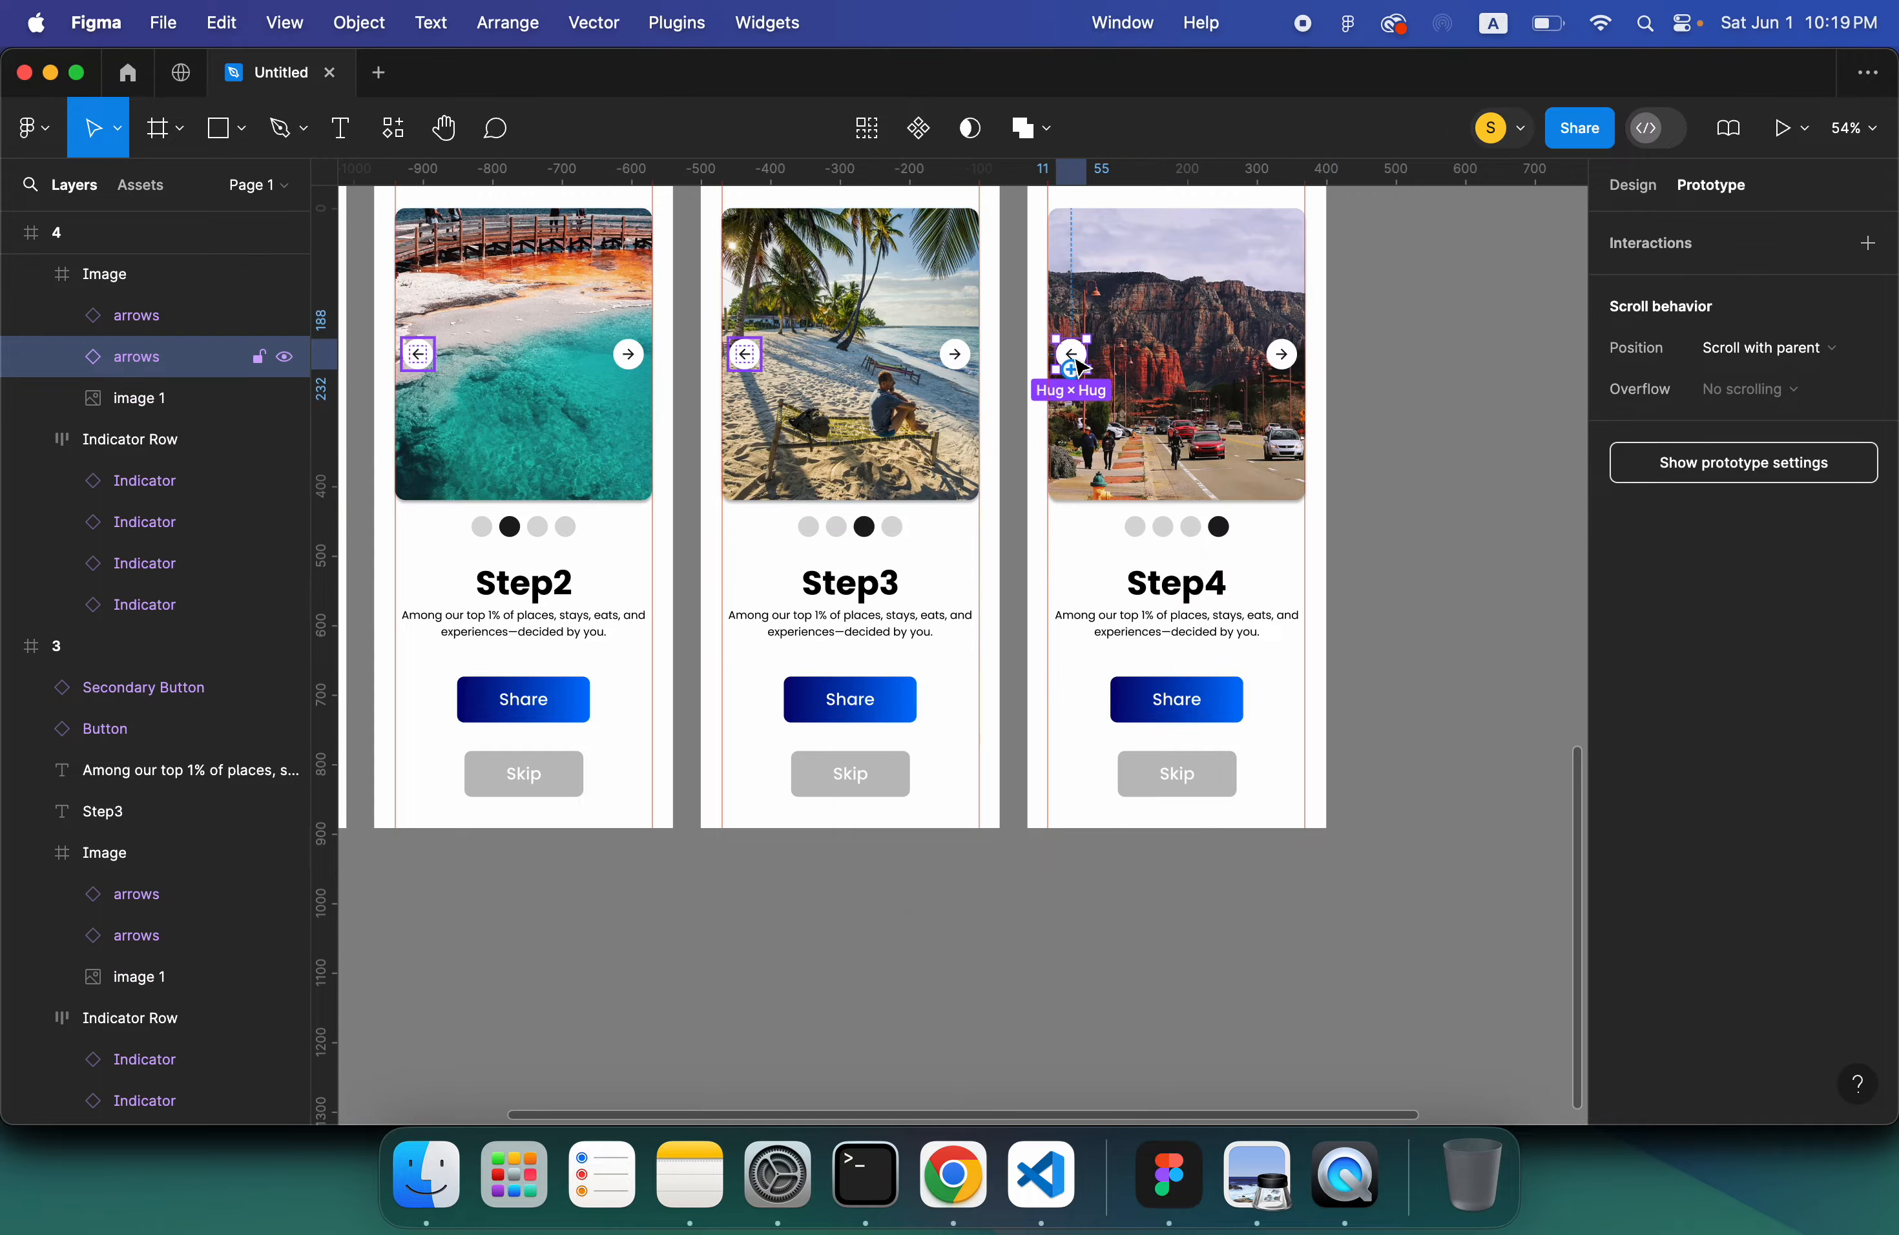
left_click_drag(892, 437, 894, 439)
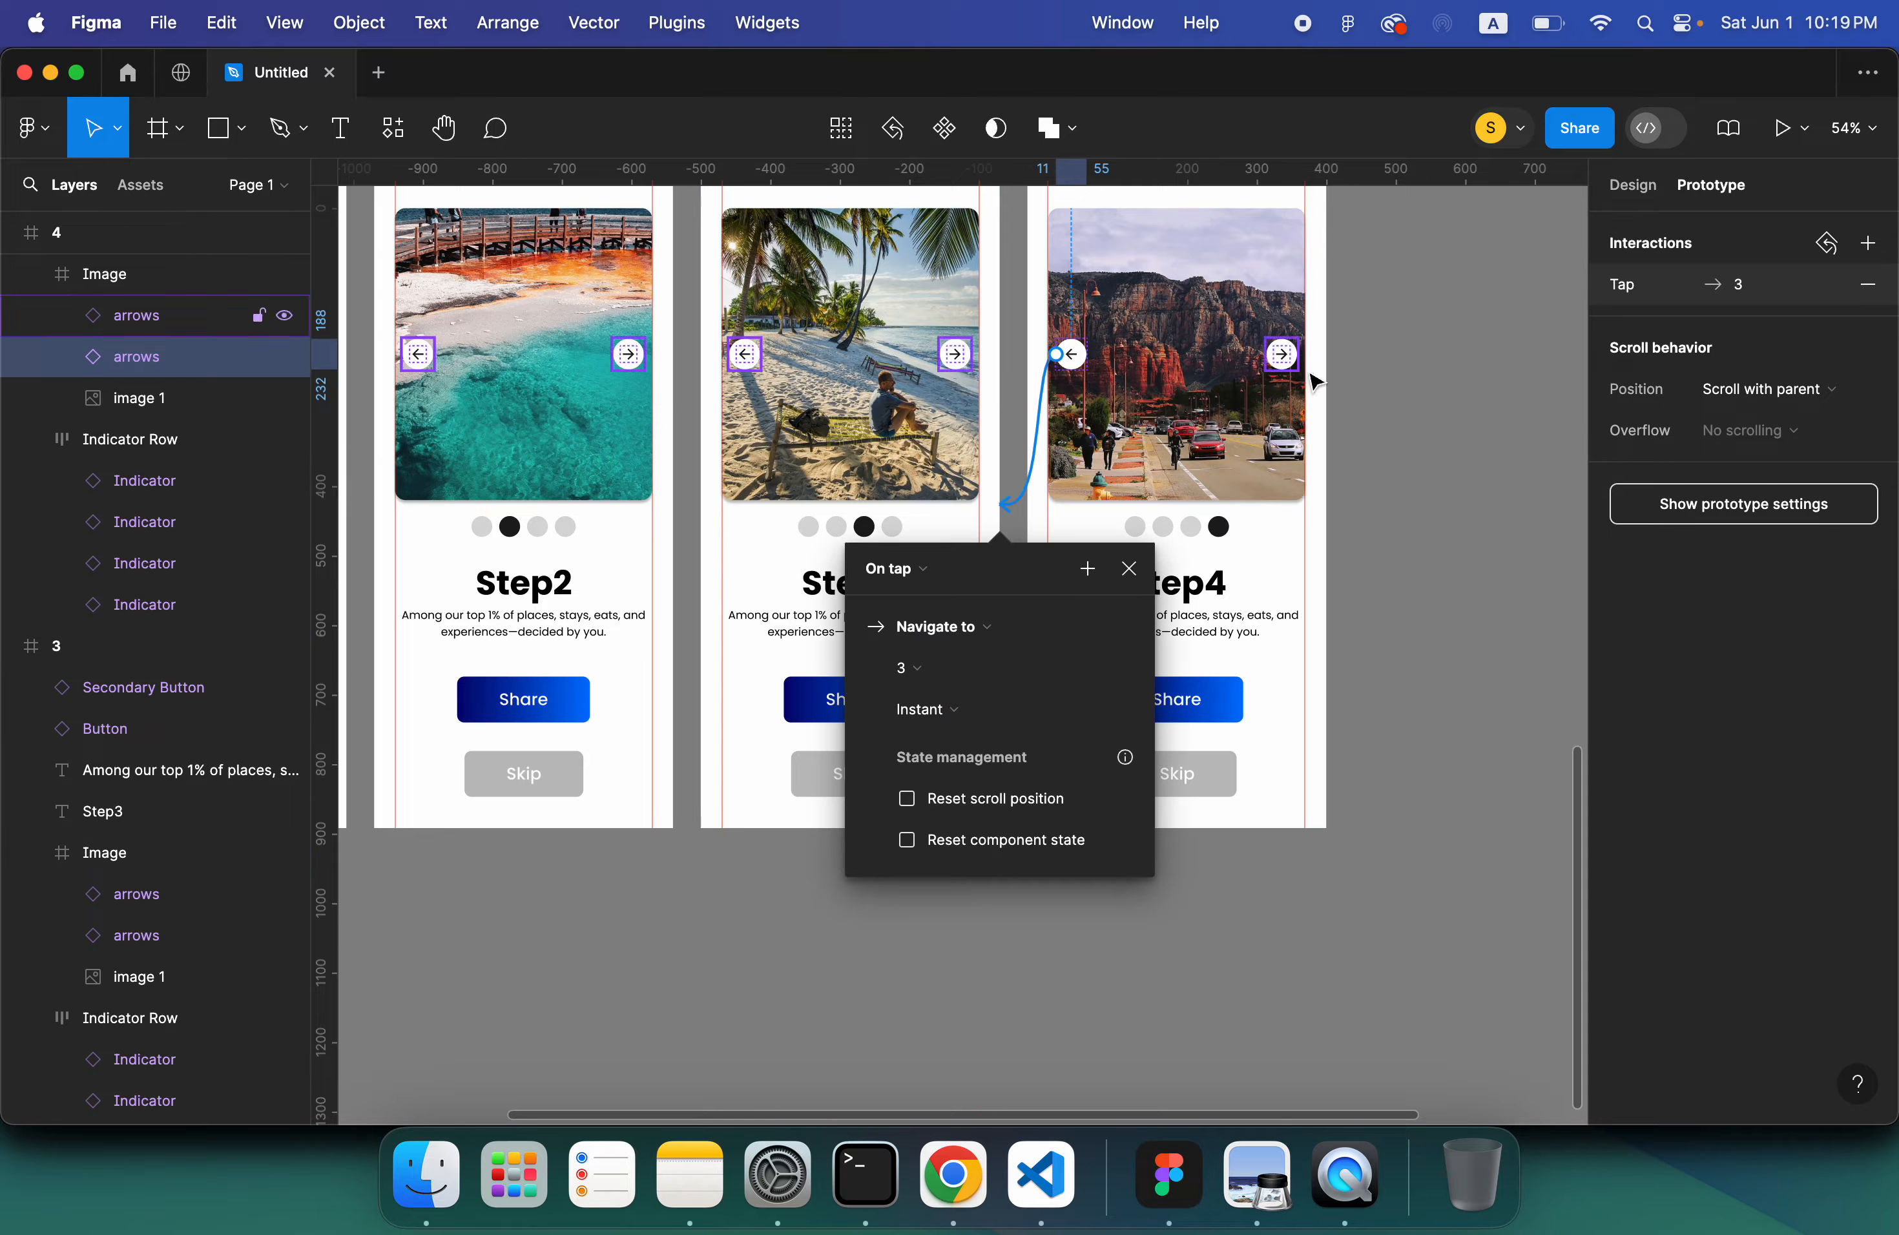
left_click(1428, 529)
Step: Connect frame 1's Skip button to navigate to the Dashboard frame on tap
scroll(1428, 529, "left", 5)
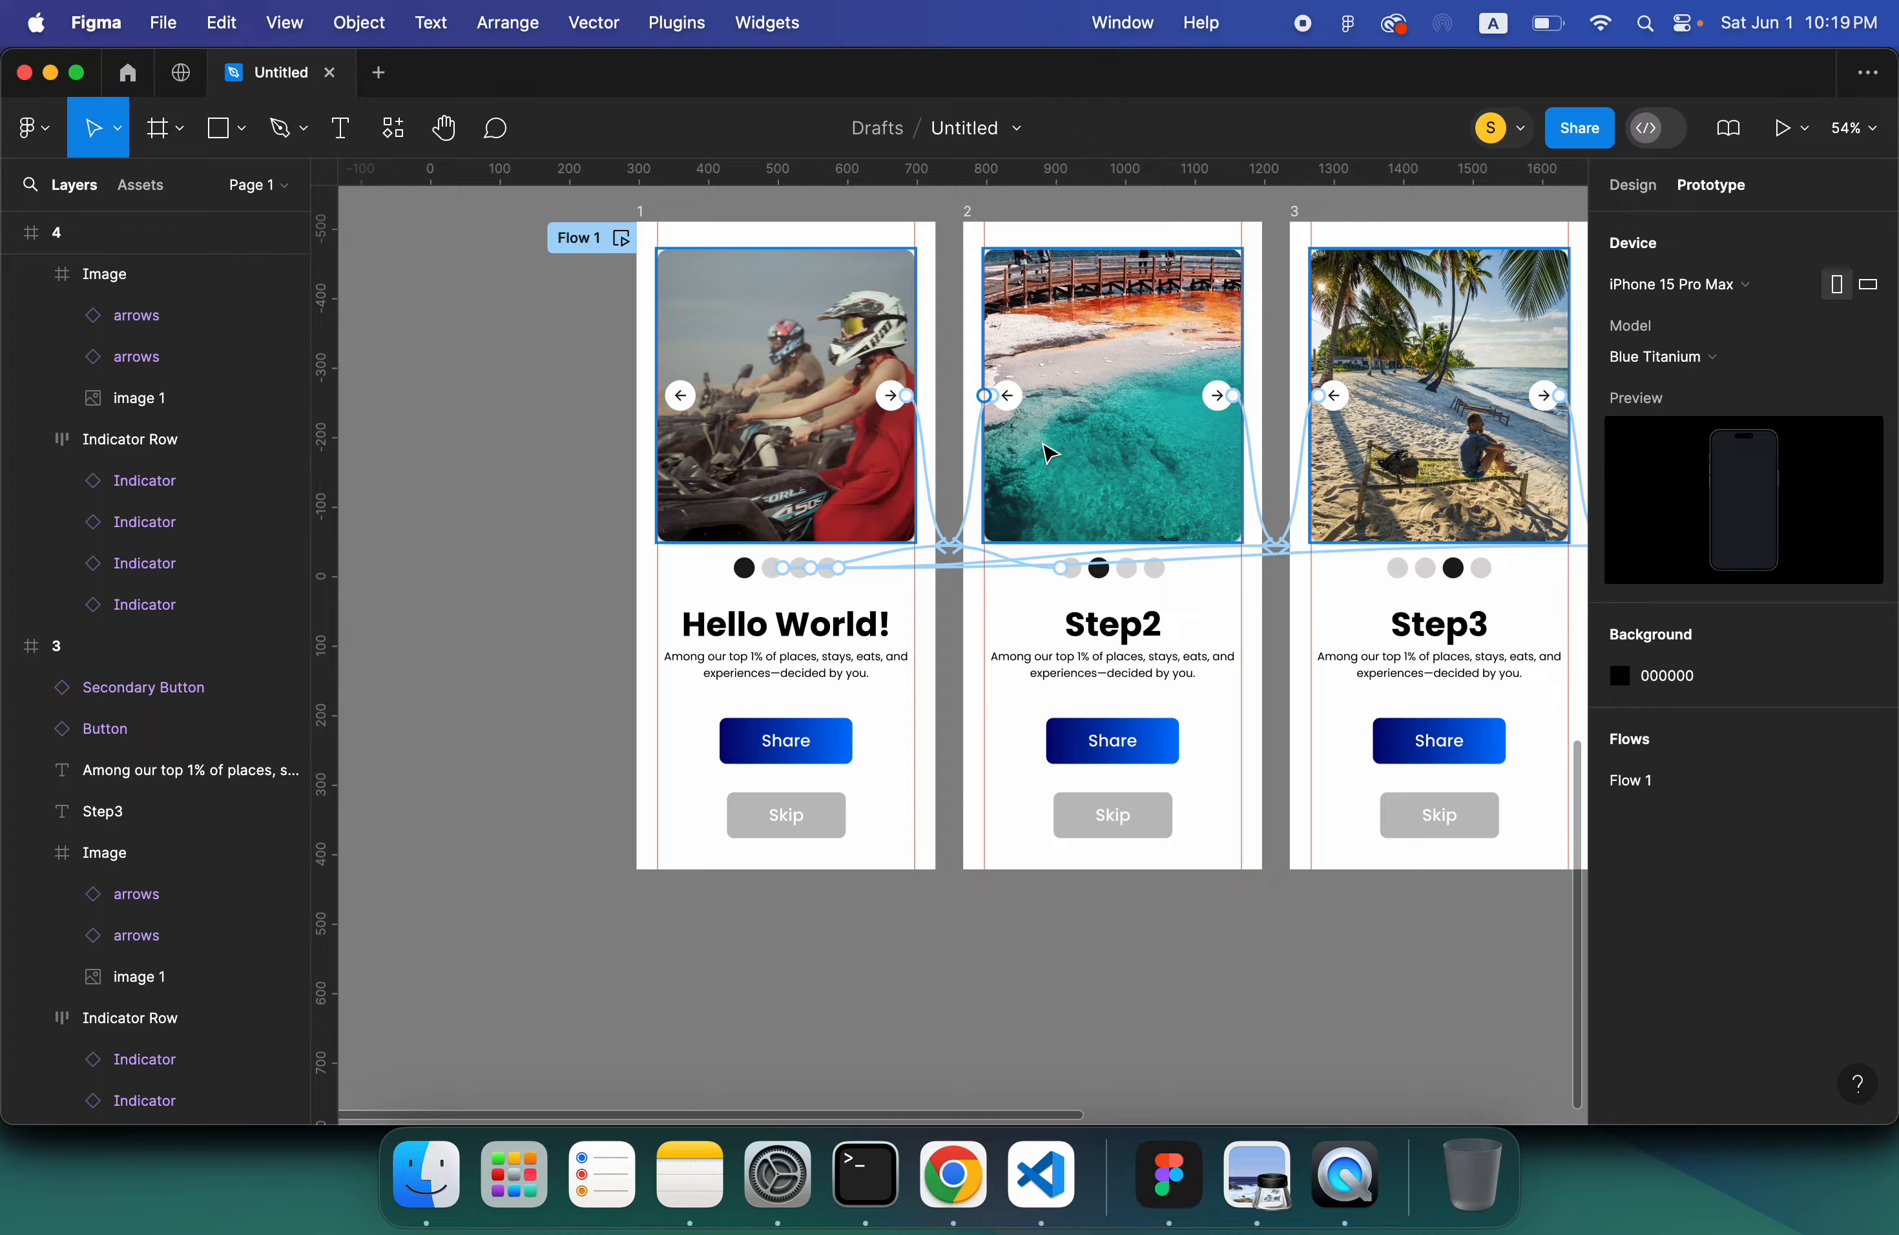
scroll(1042, 441, "right", 5)
scroll(1018, 408, "down", 5)
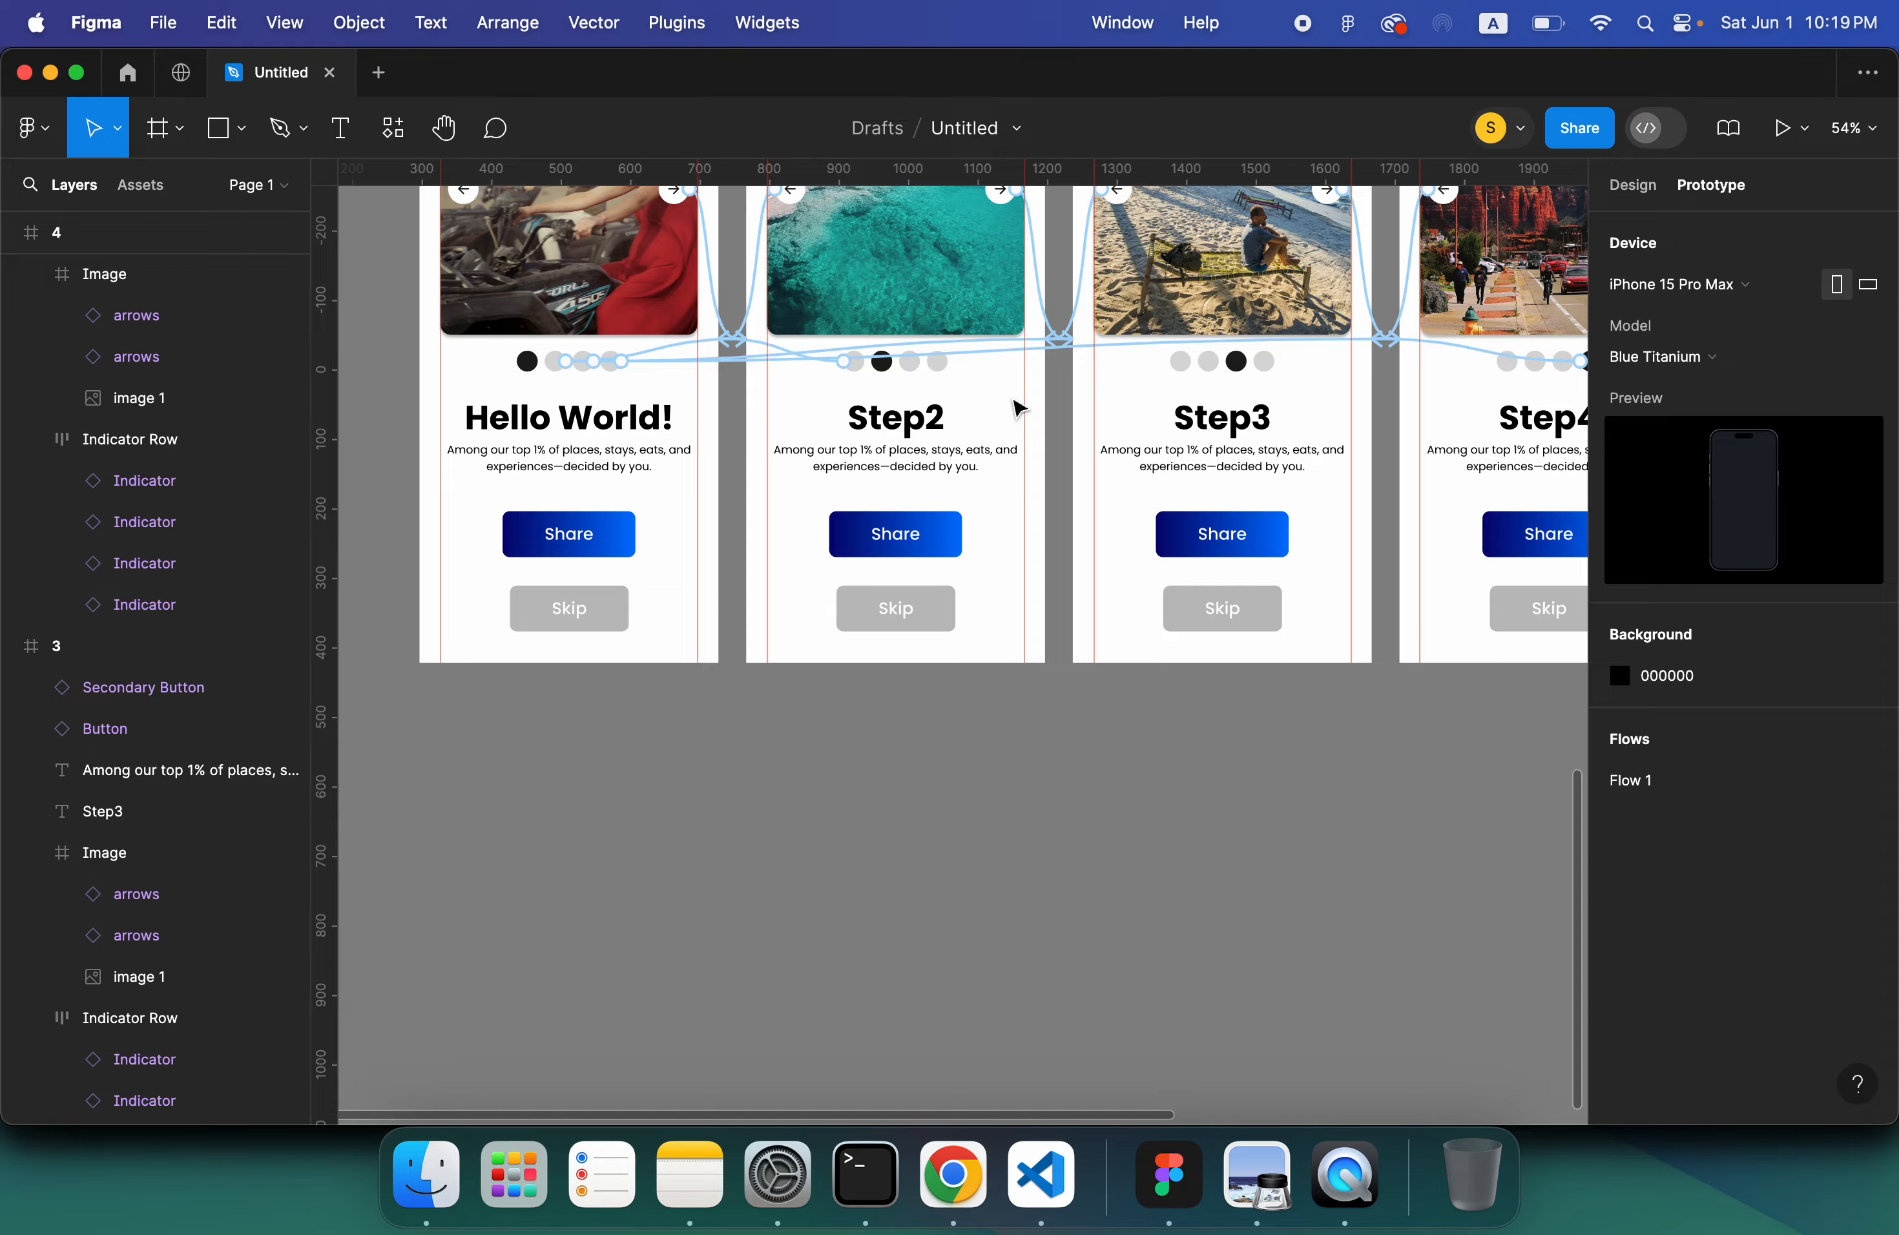
scroll(1018, 409, "down", 5)
left_click(511, 634)
scroll(513, 636, "down", 5)
left_click_drag(527, 634, 1075, 303)
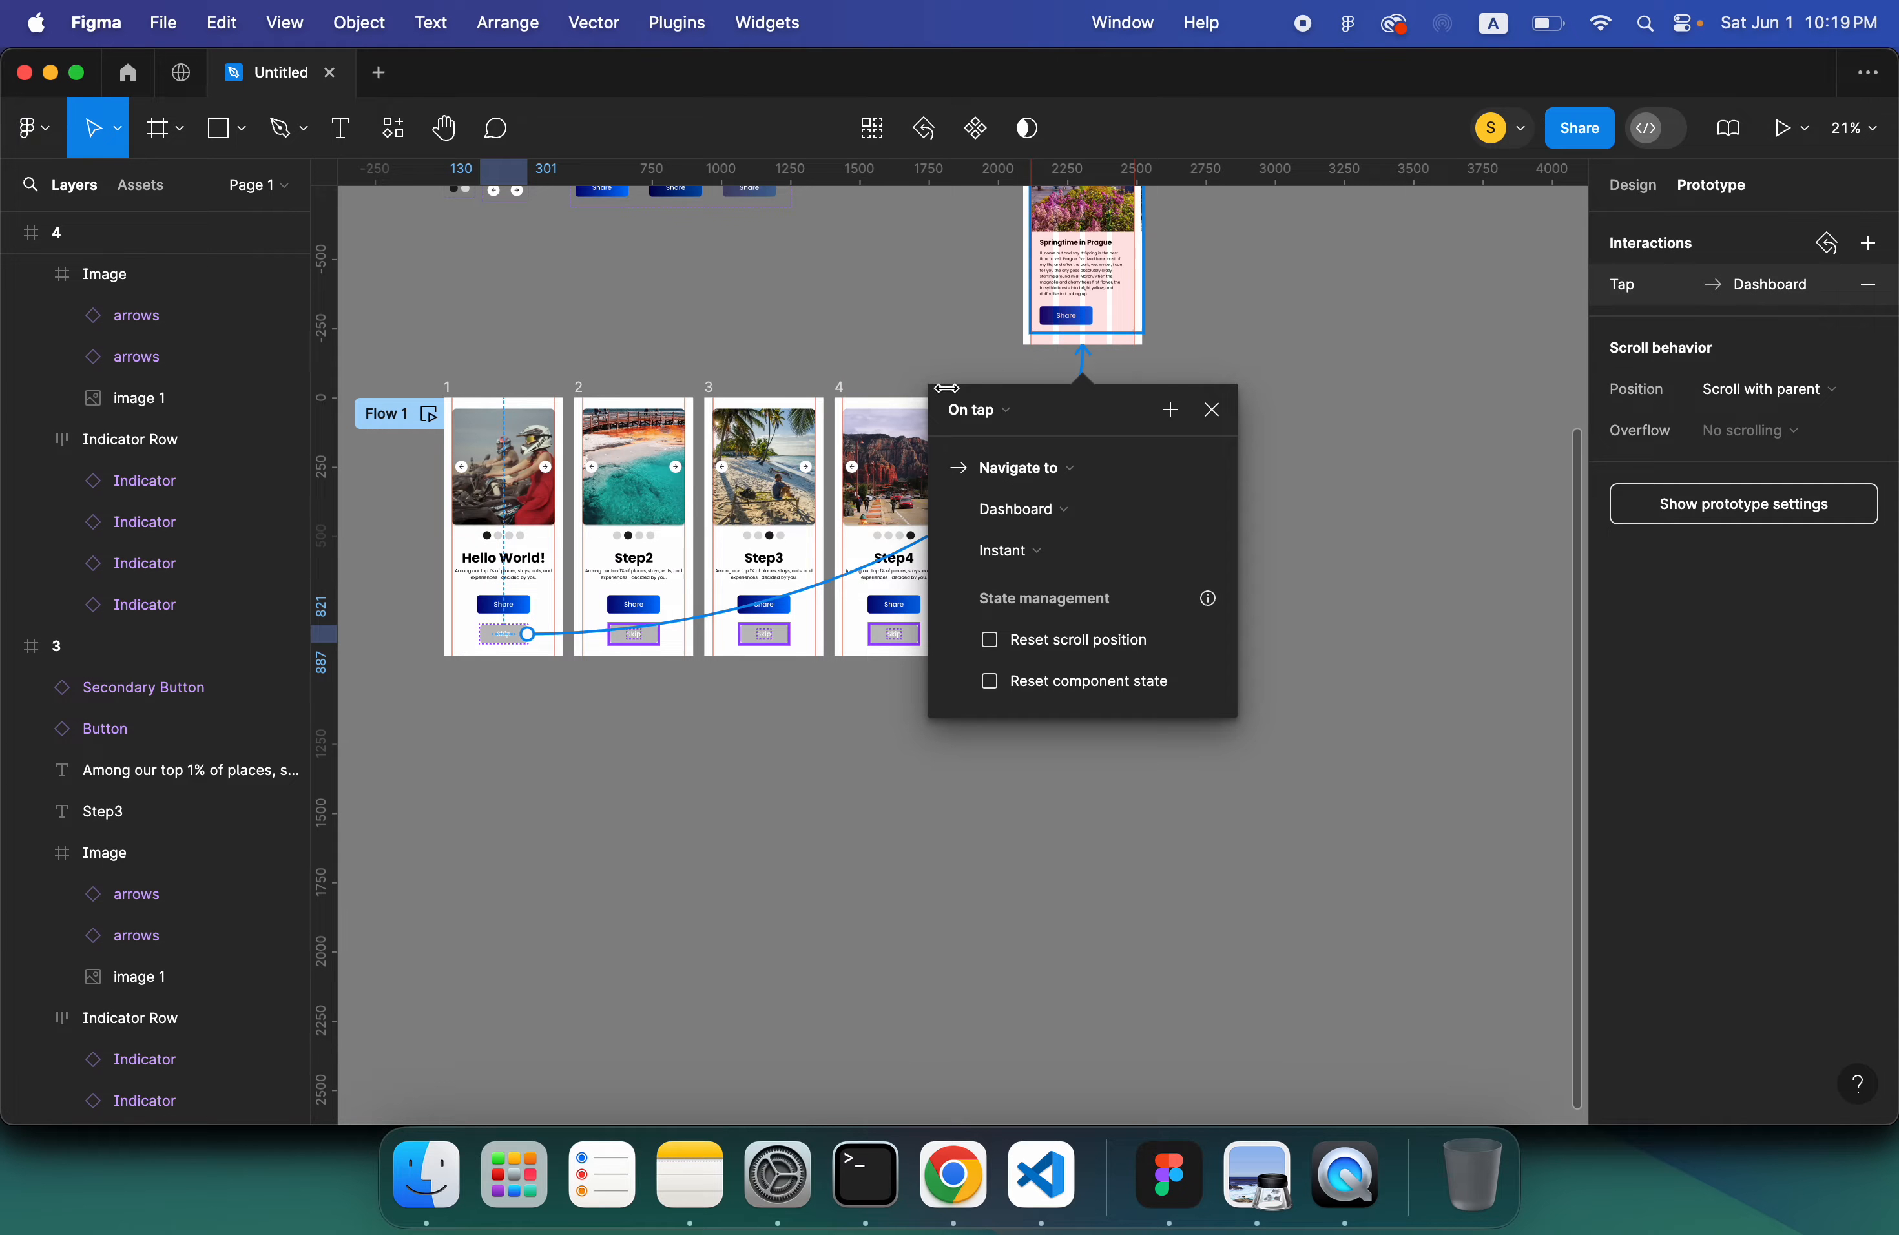
Step: Connect frame 2's Skip button to navigate to the Dashboard frame on tap
left_click(644, 639)
left_click(660, 650)
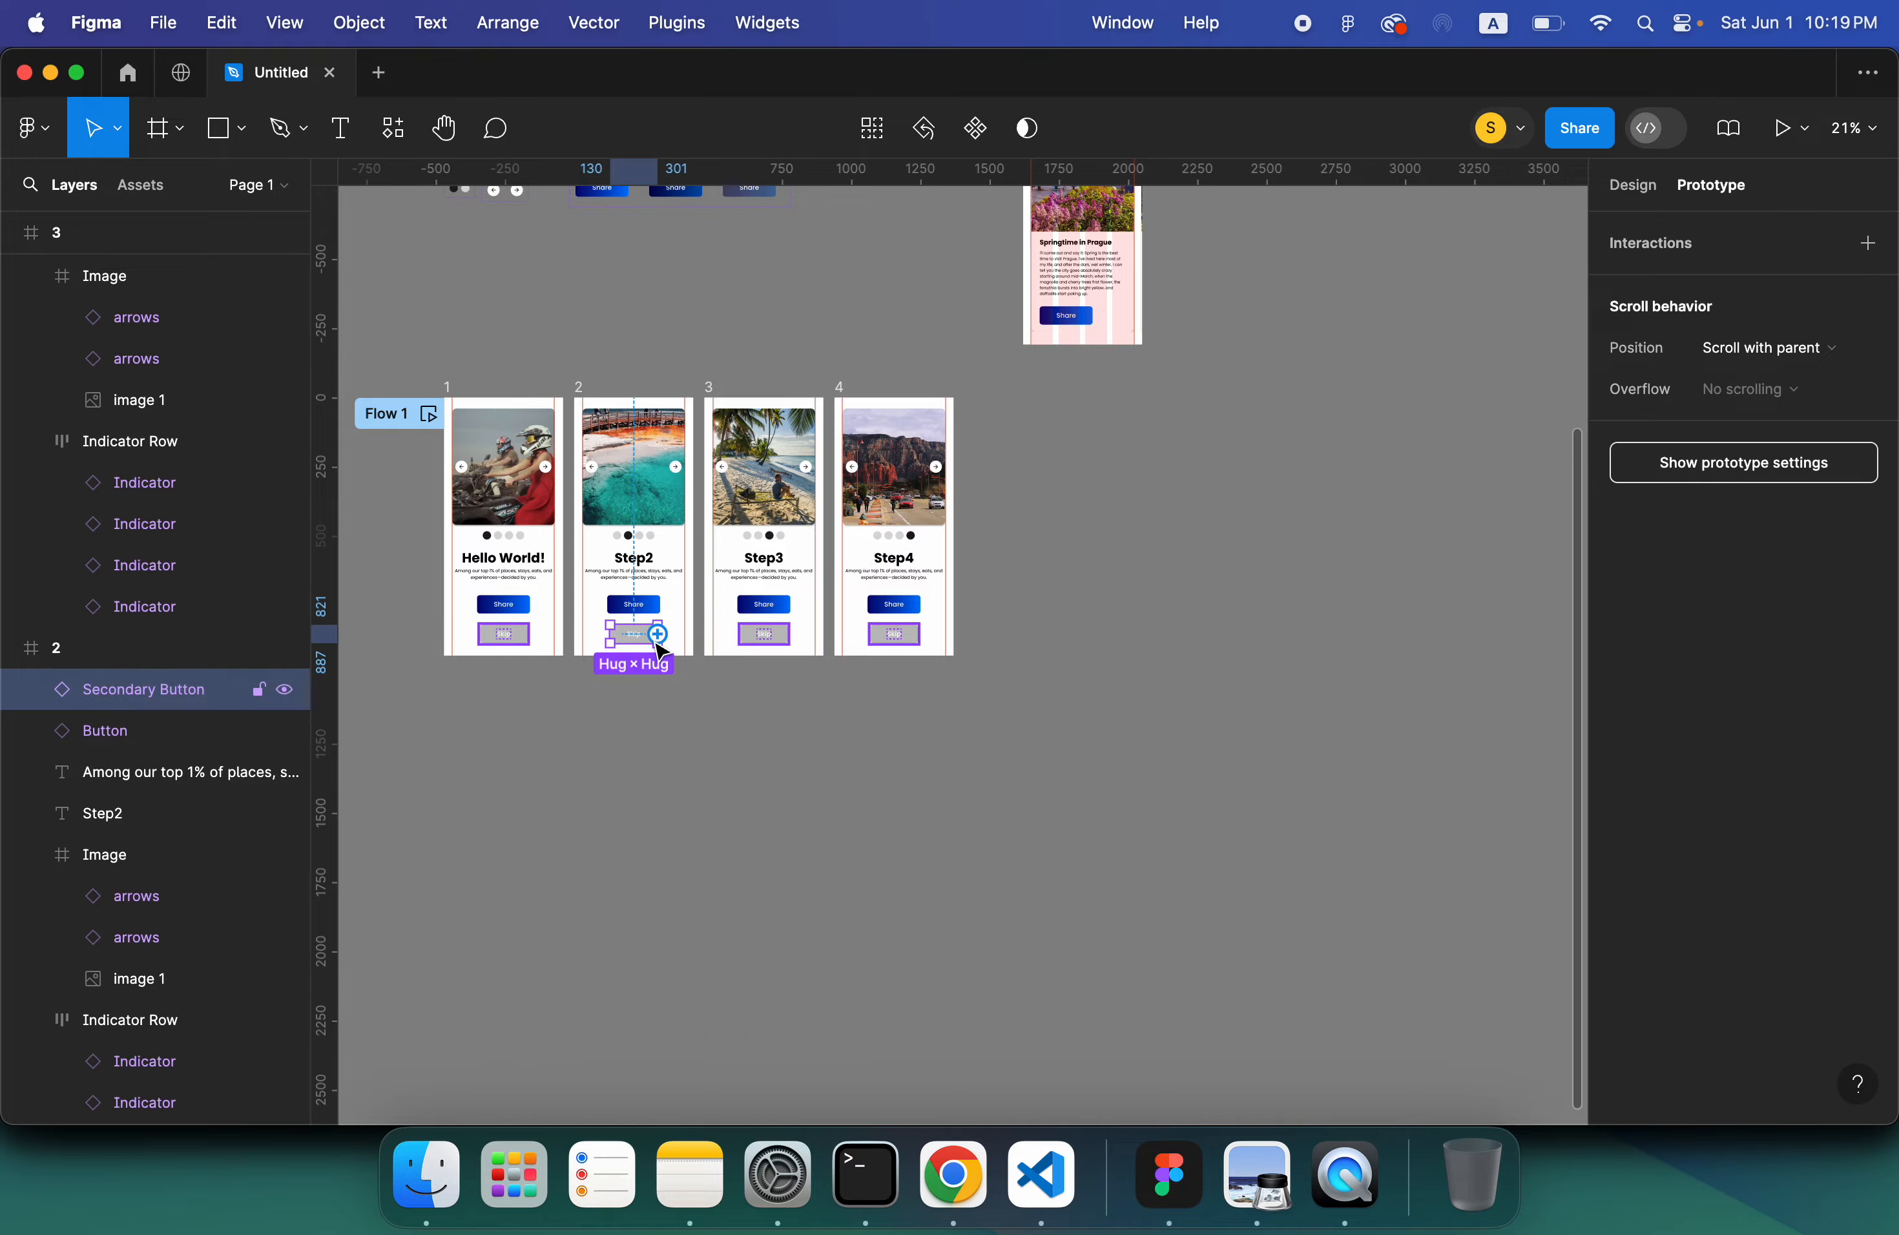
left_click_drag(663, 641, 1126, 307)
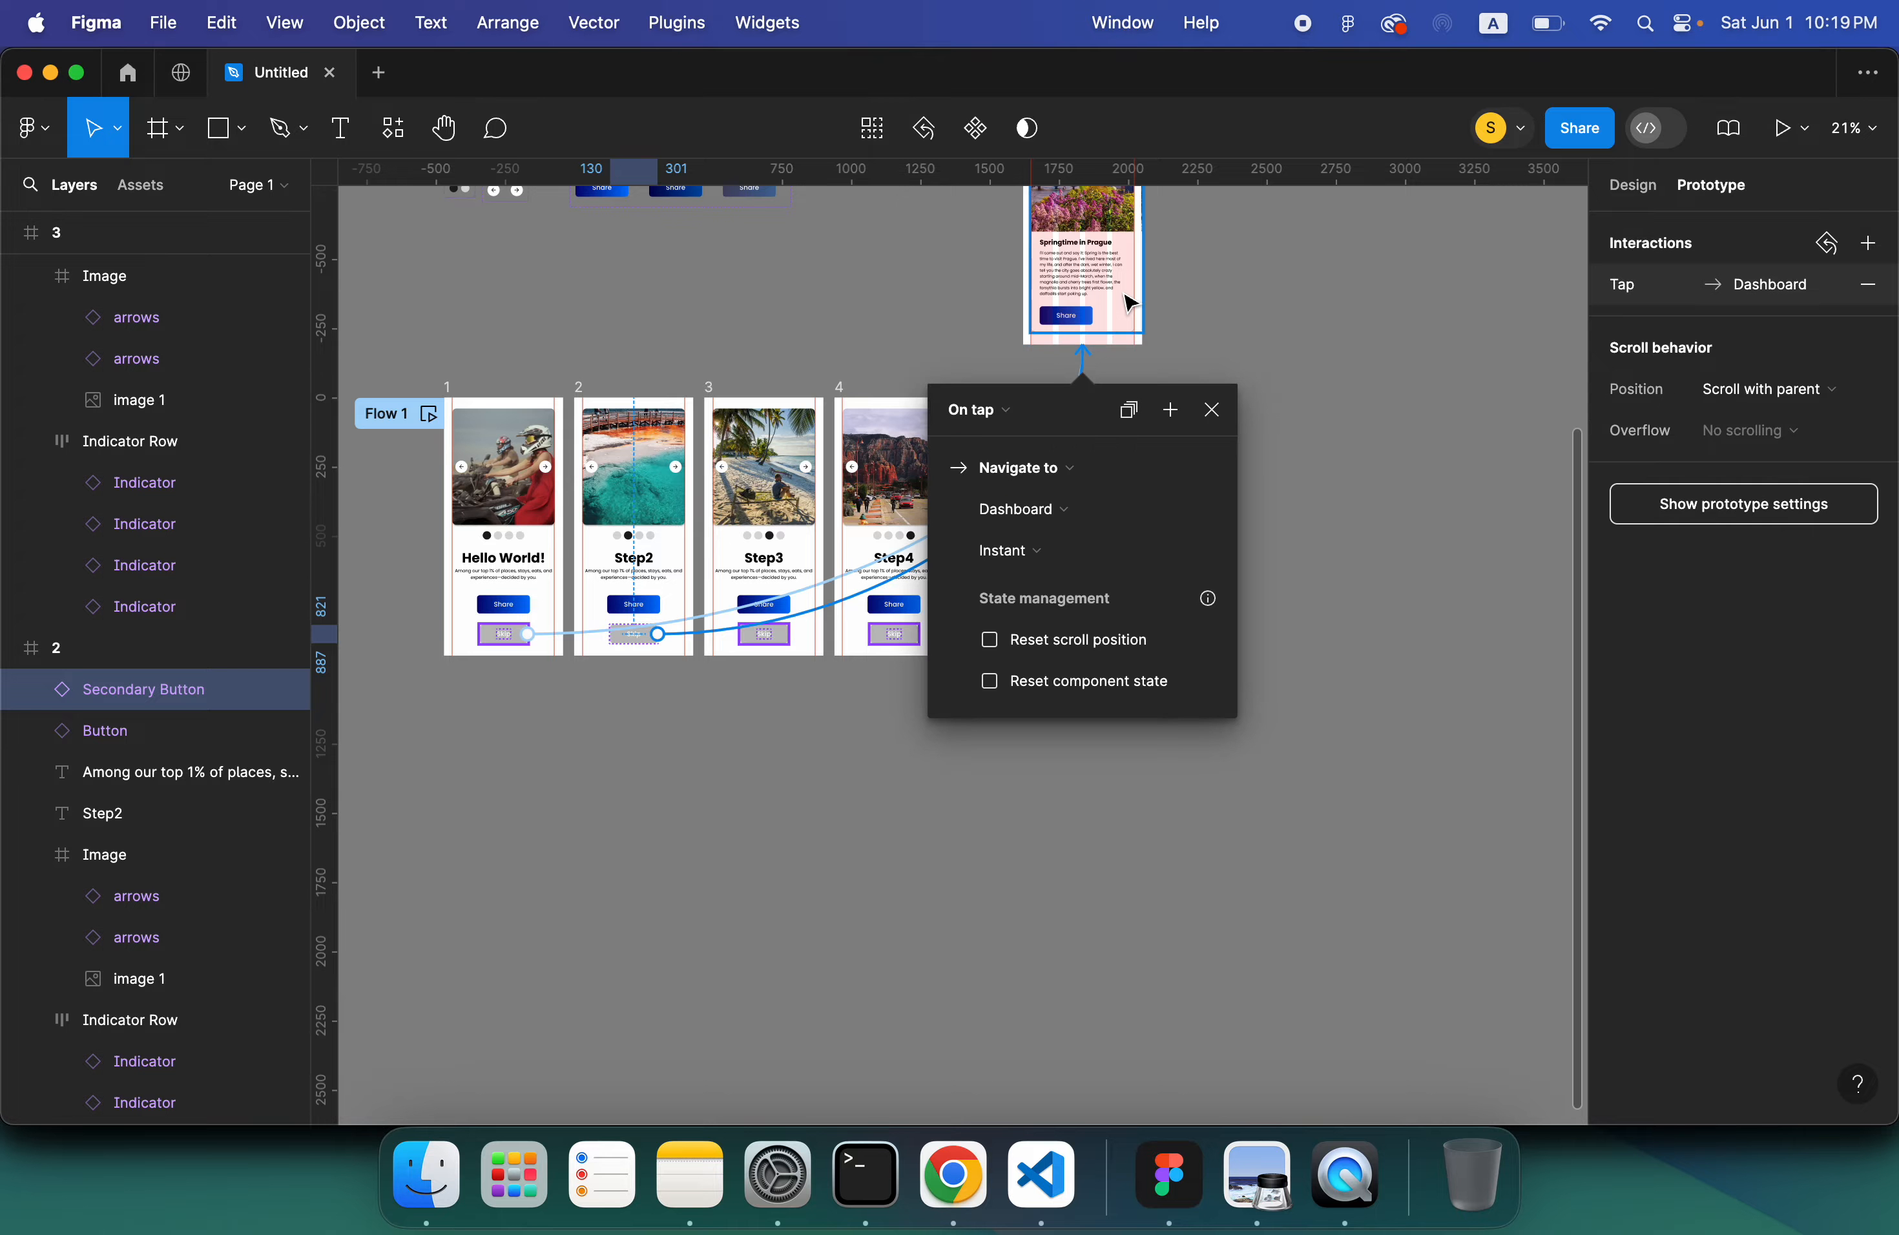
Step: Connect the Skip buttons on frames 3 and 4 to navigate to the Dashboard frame on tap
left_click(787, 647)
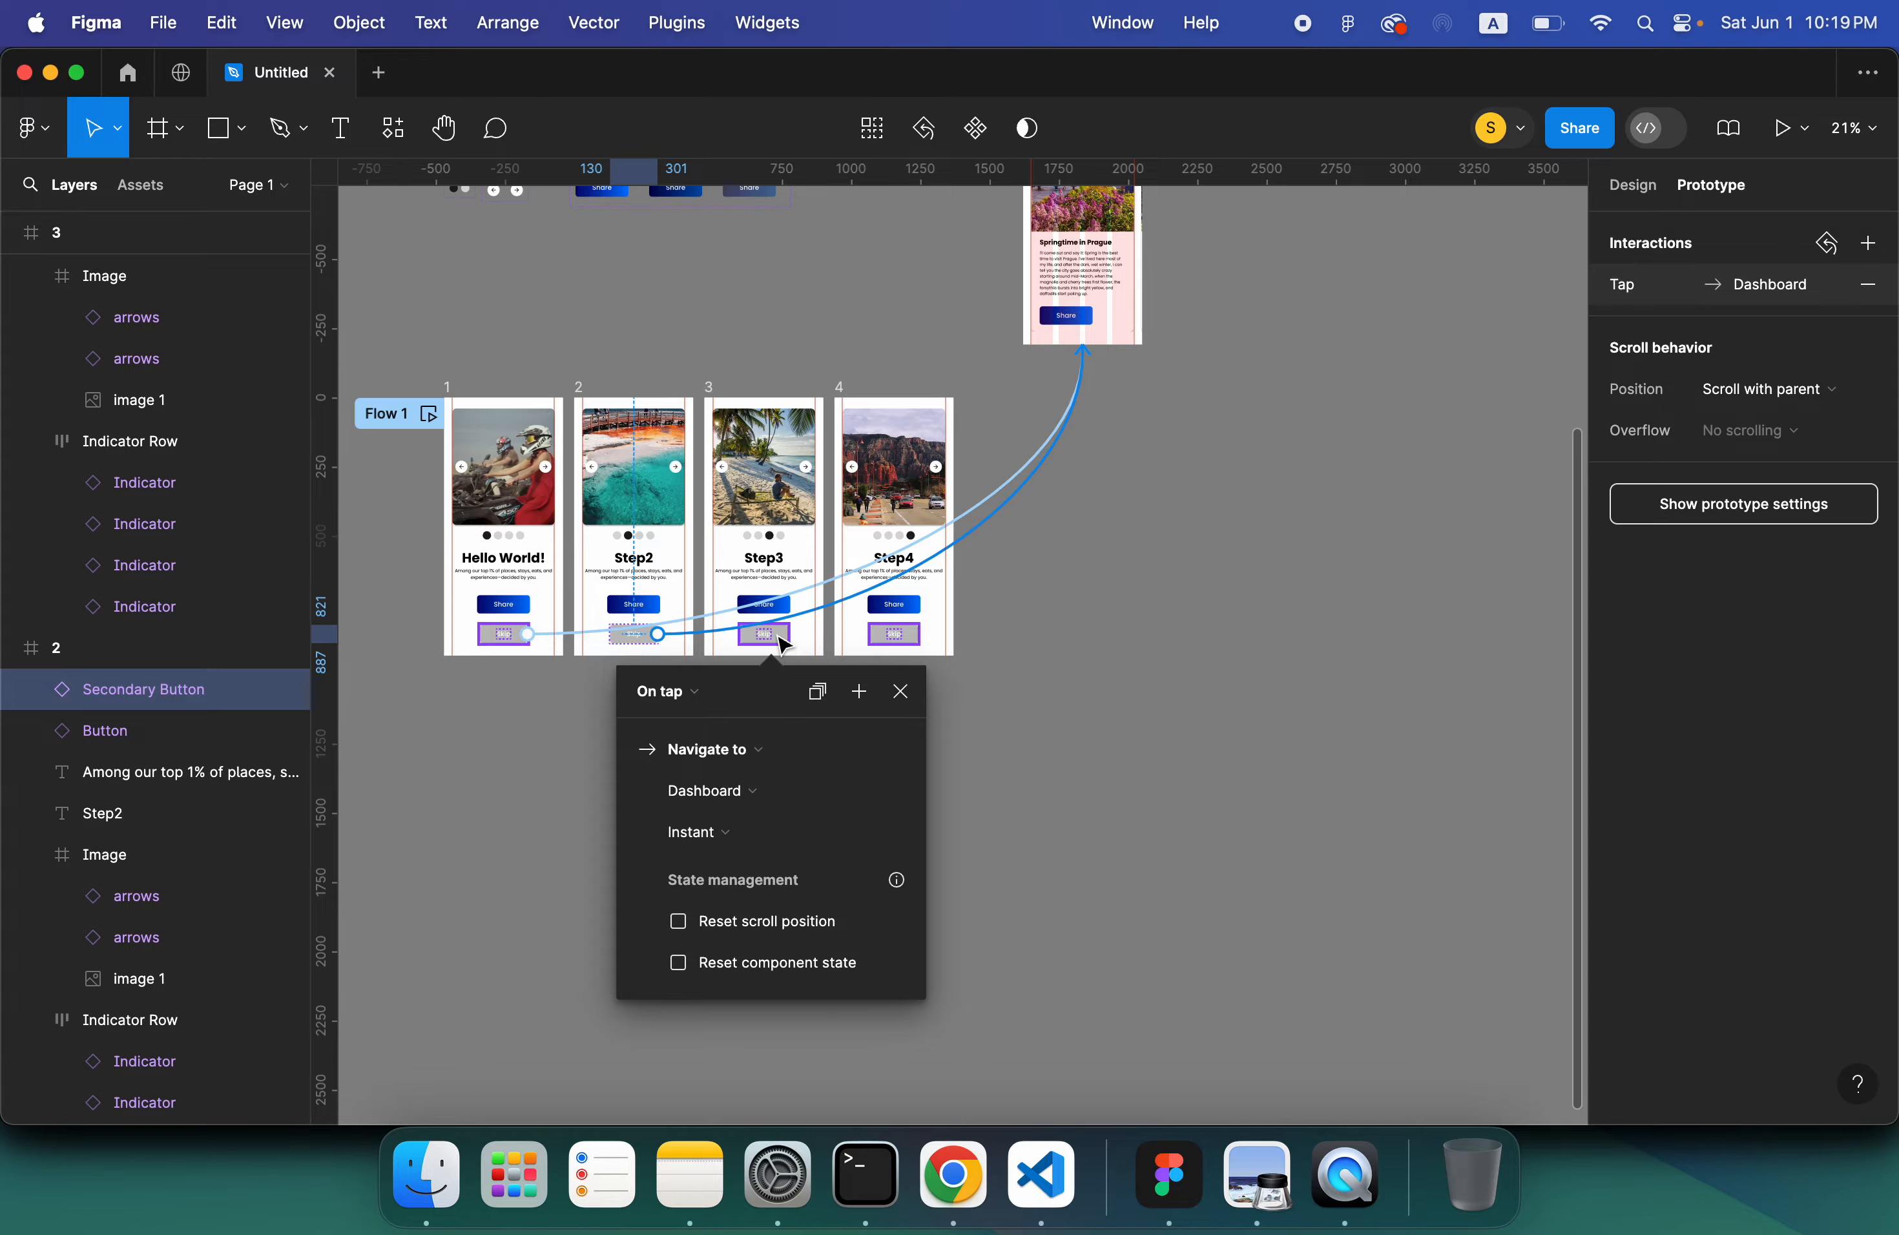
left_click(786, 646)
left_click_drag(770, 635, 1103, 276)
left_click(894, 635)
left_click_drag(918, 634, 1085, 296)
left_click(1006, 385)
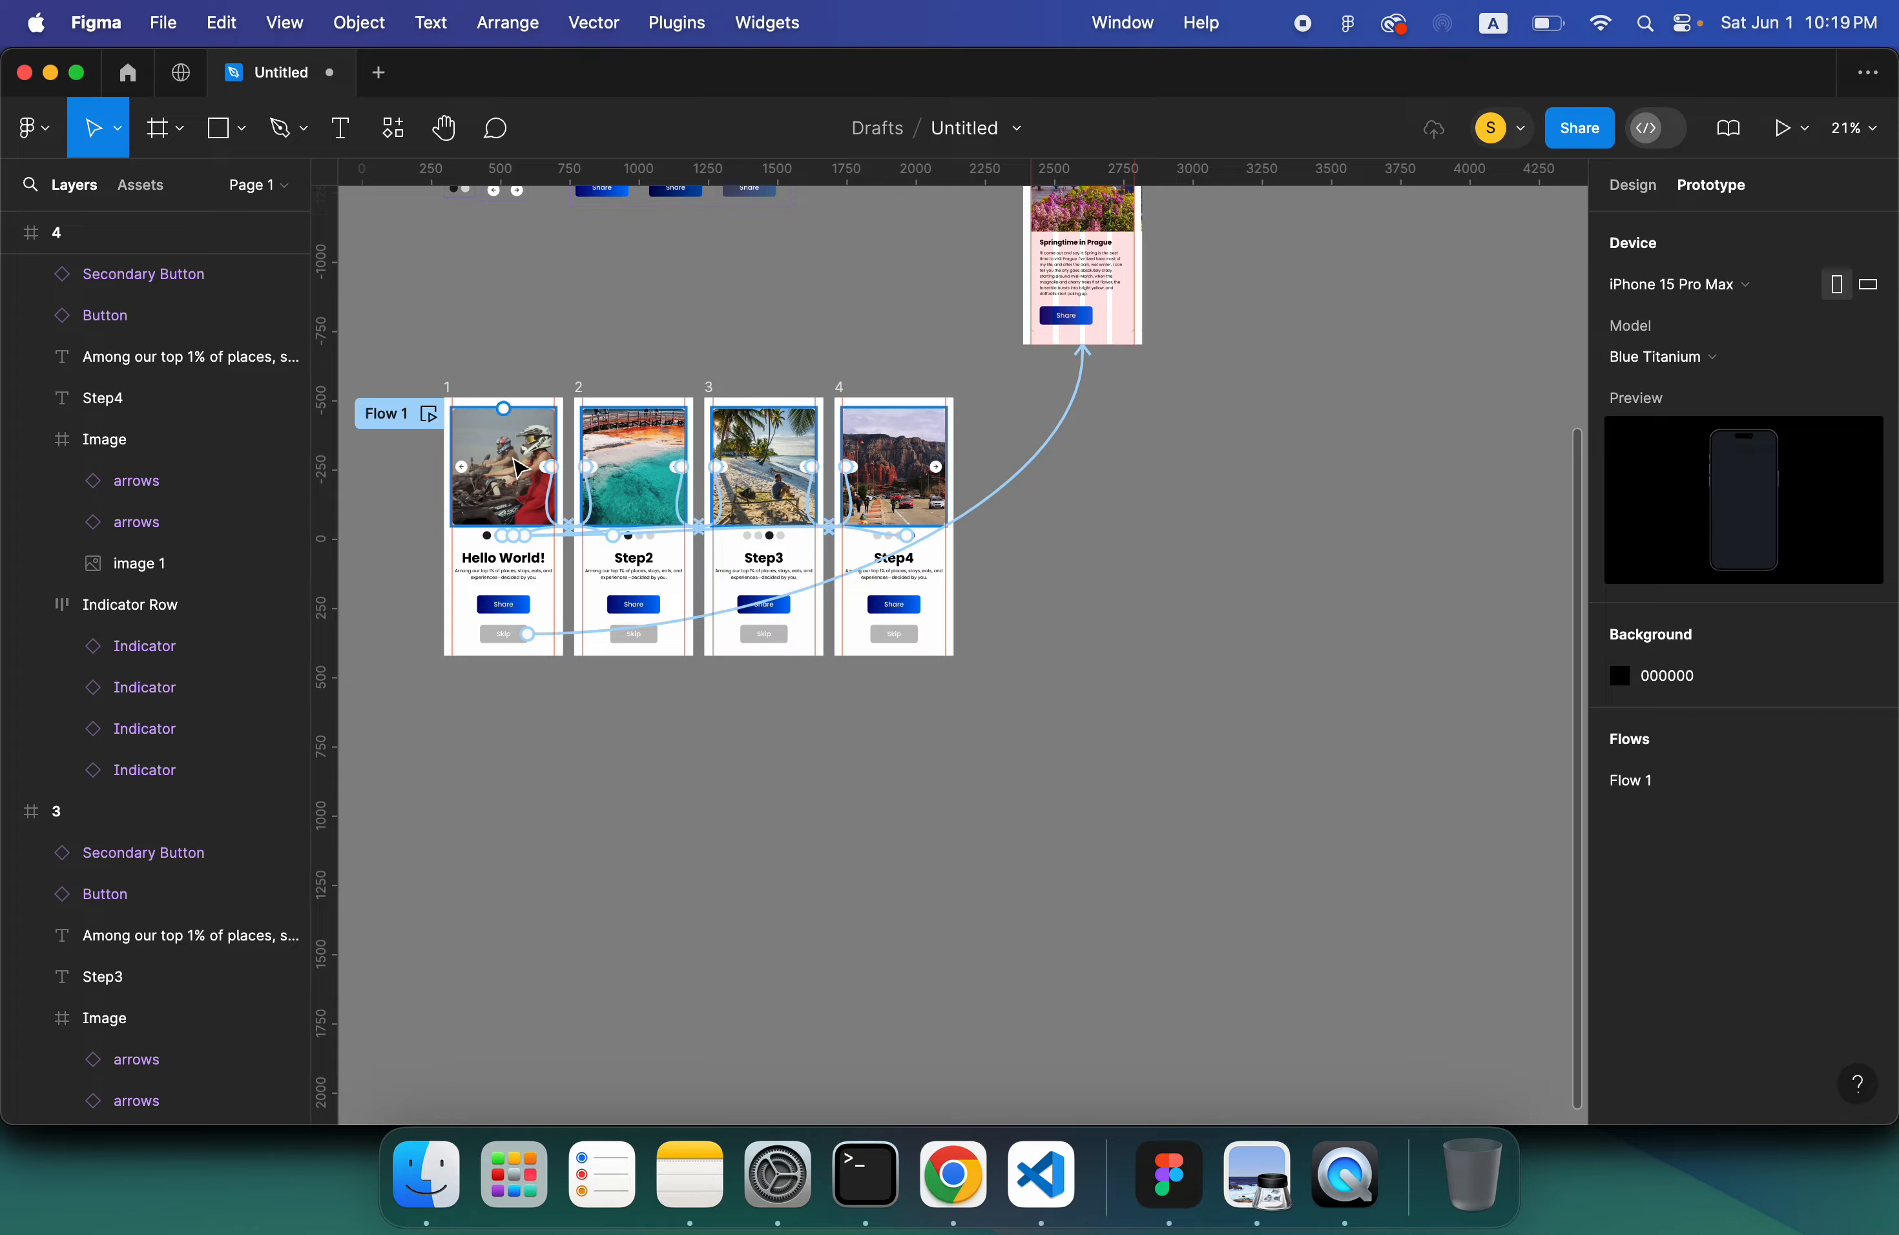
Step: Preview Flow 1 and test moving forward and back through the frames with the arrows, then close the preview
left_click(382, 424)
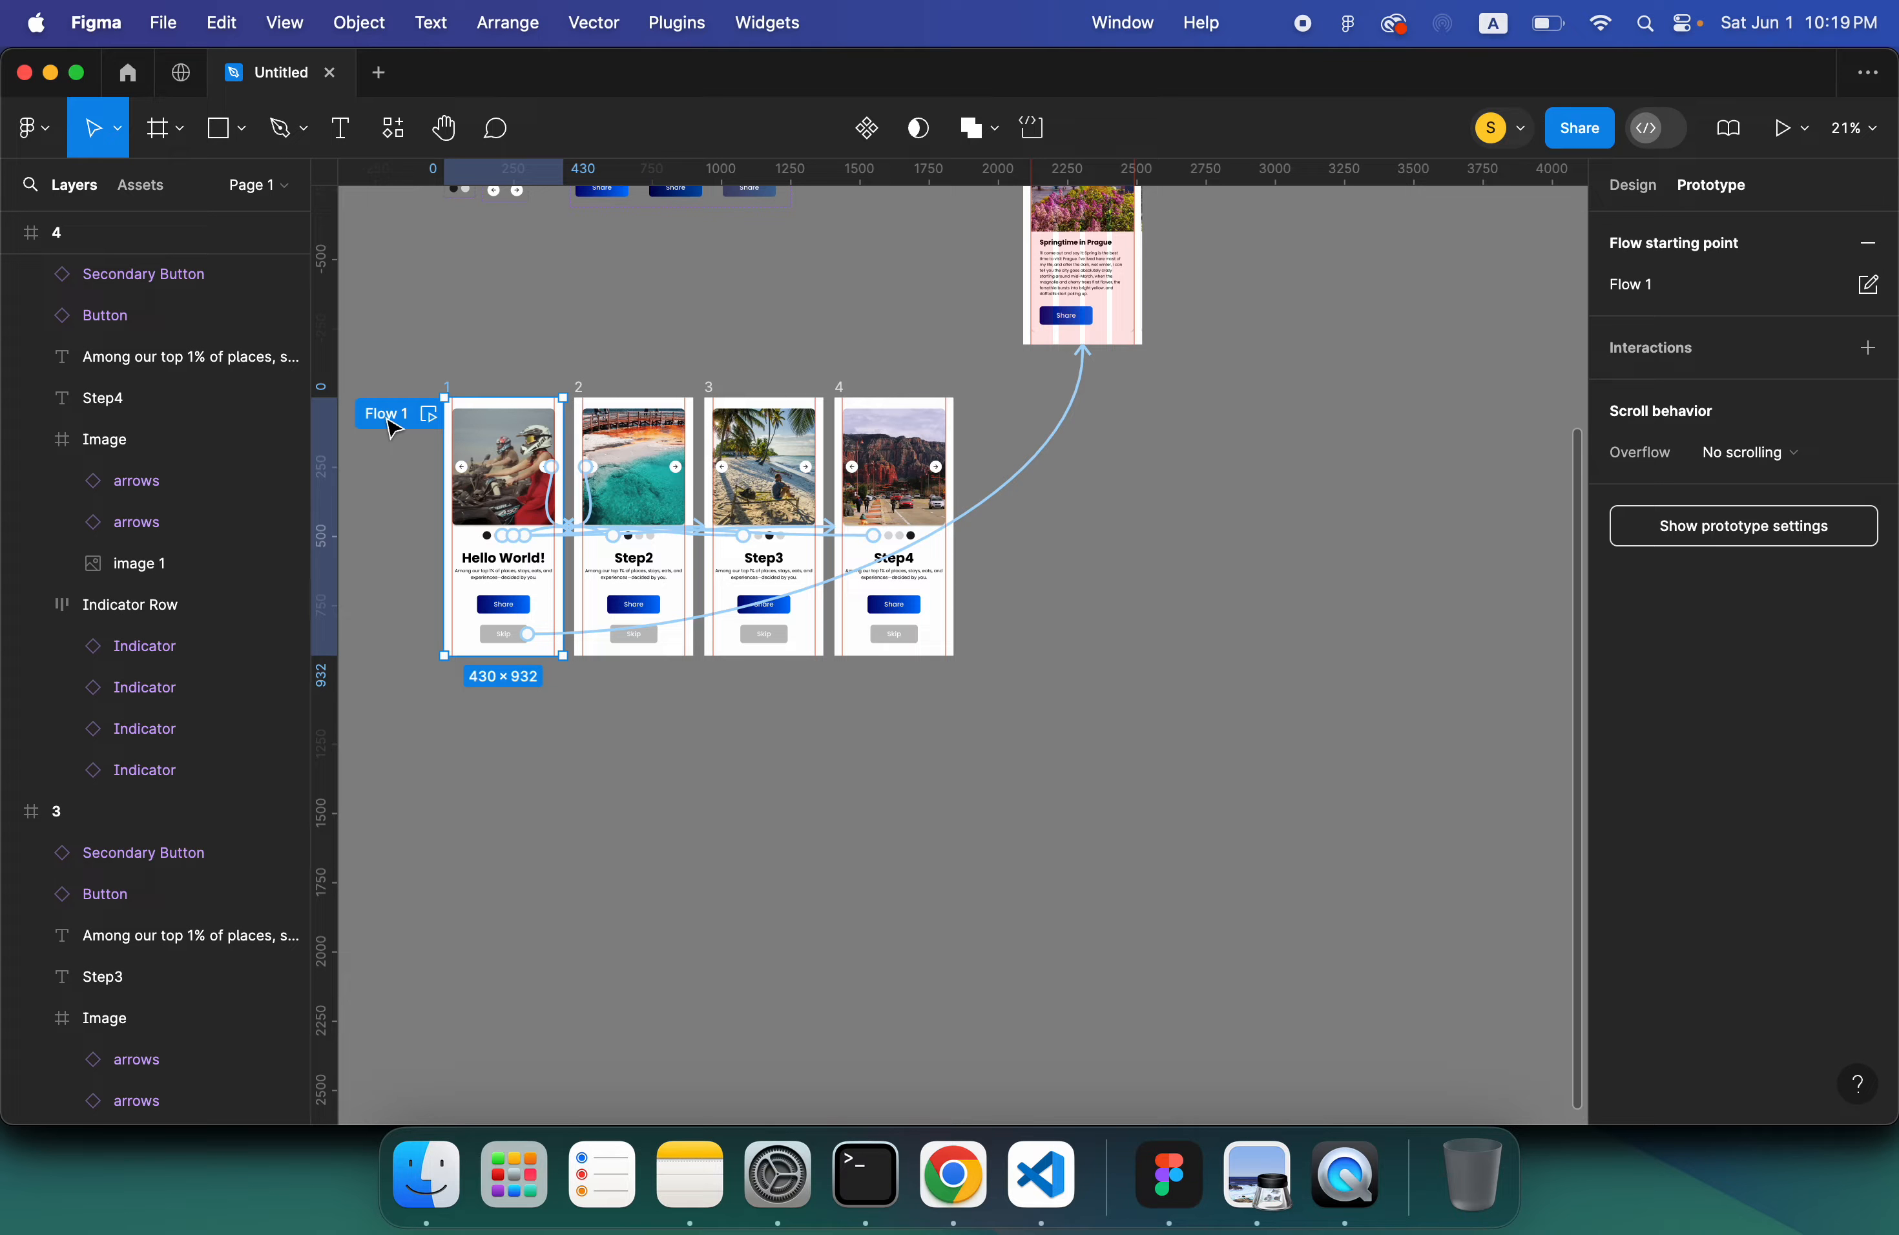
left_click(423, 388)
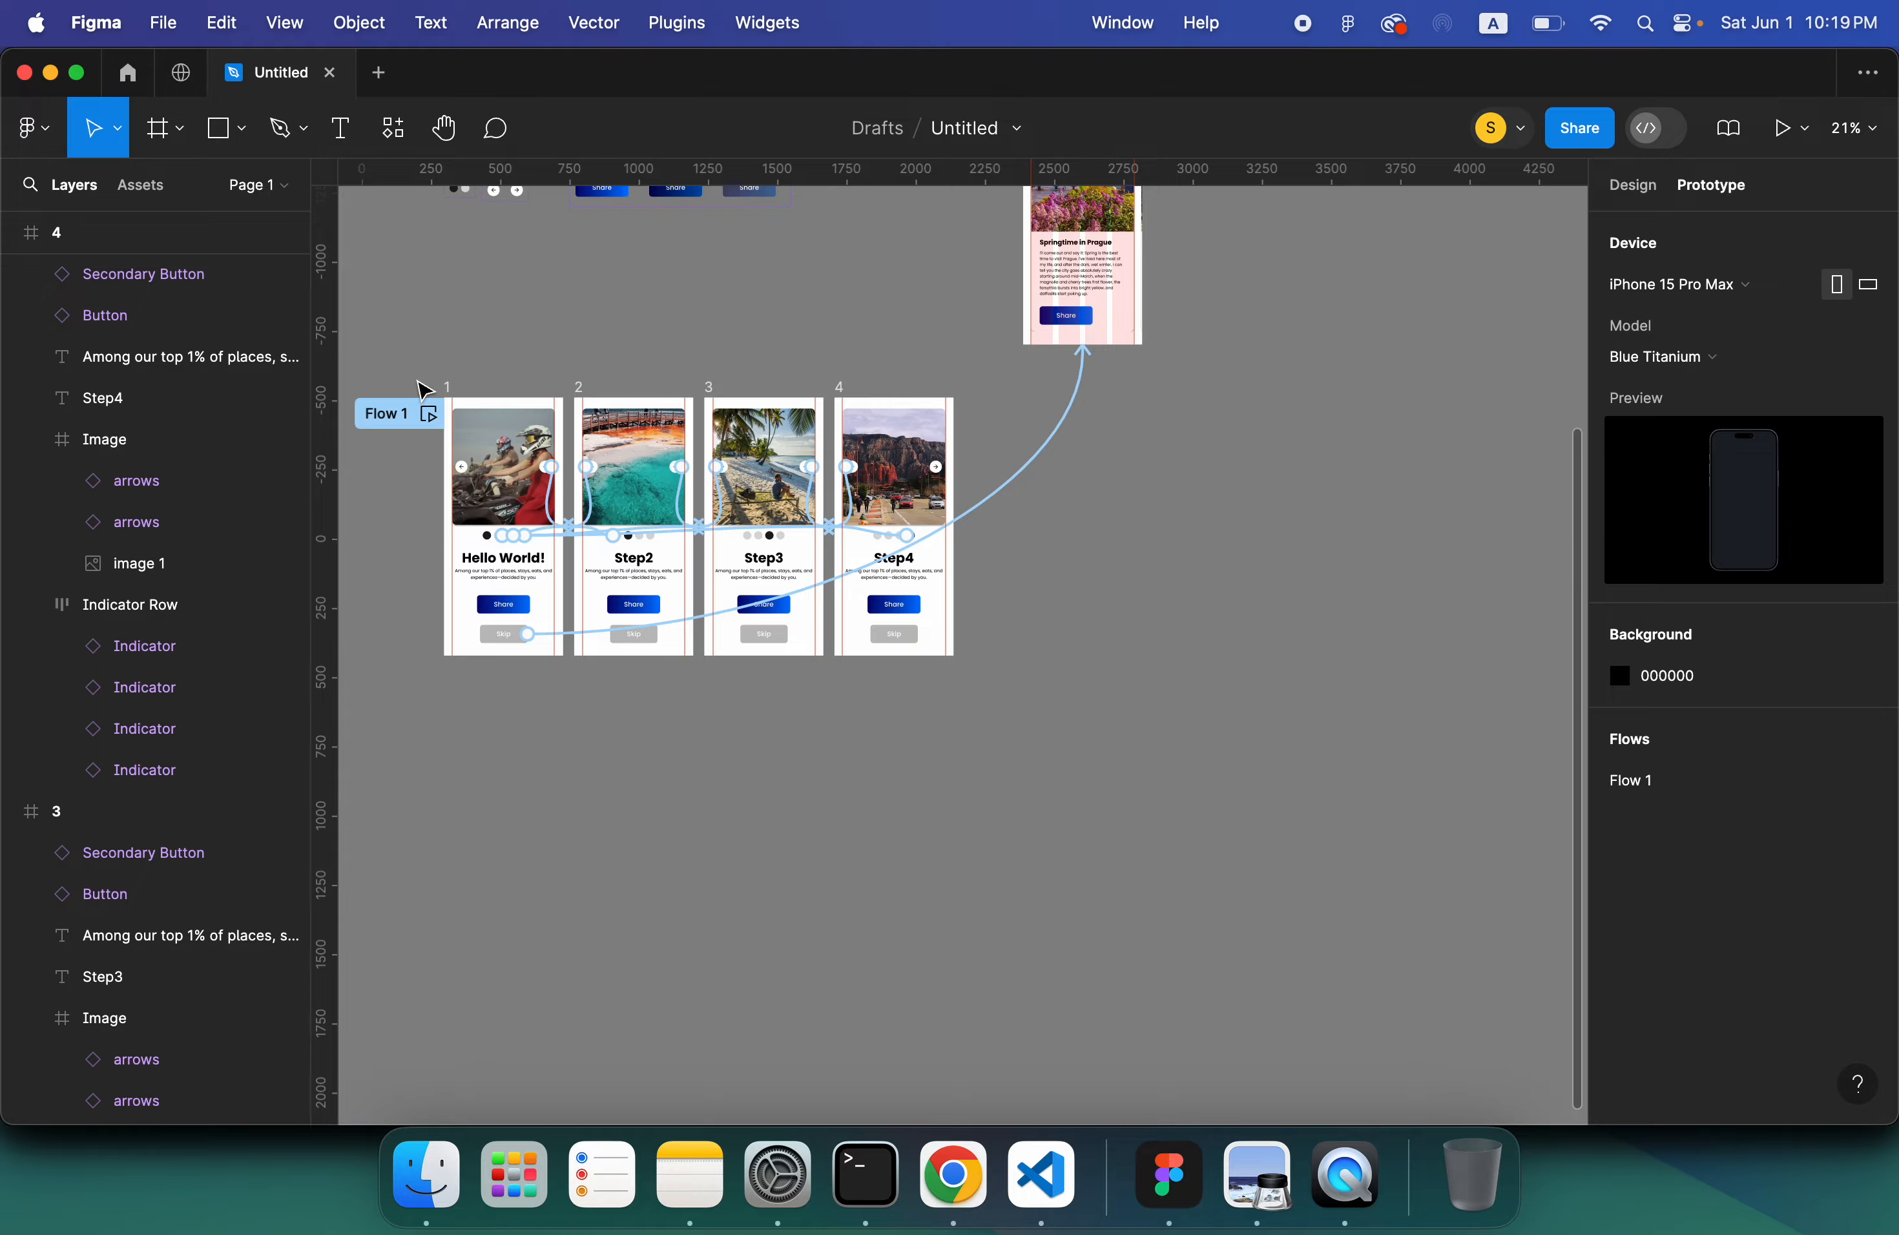
scroll(424, 389, "up", 2)
scroll(424, 389, "left", 2)
scroll(424, 388, "up", 5)
scroll(427, 392, "down", 4)
scroll(426, 393, "right", 2)
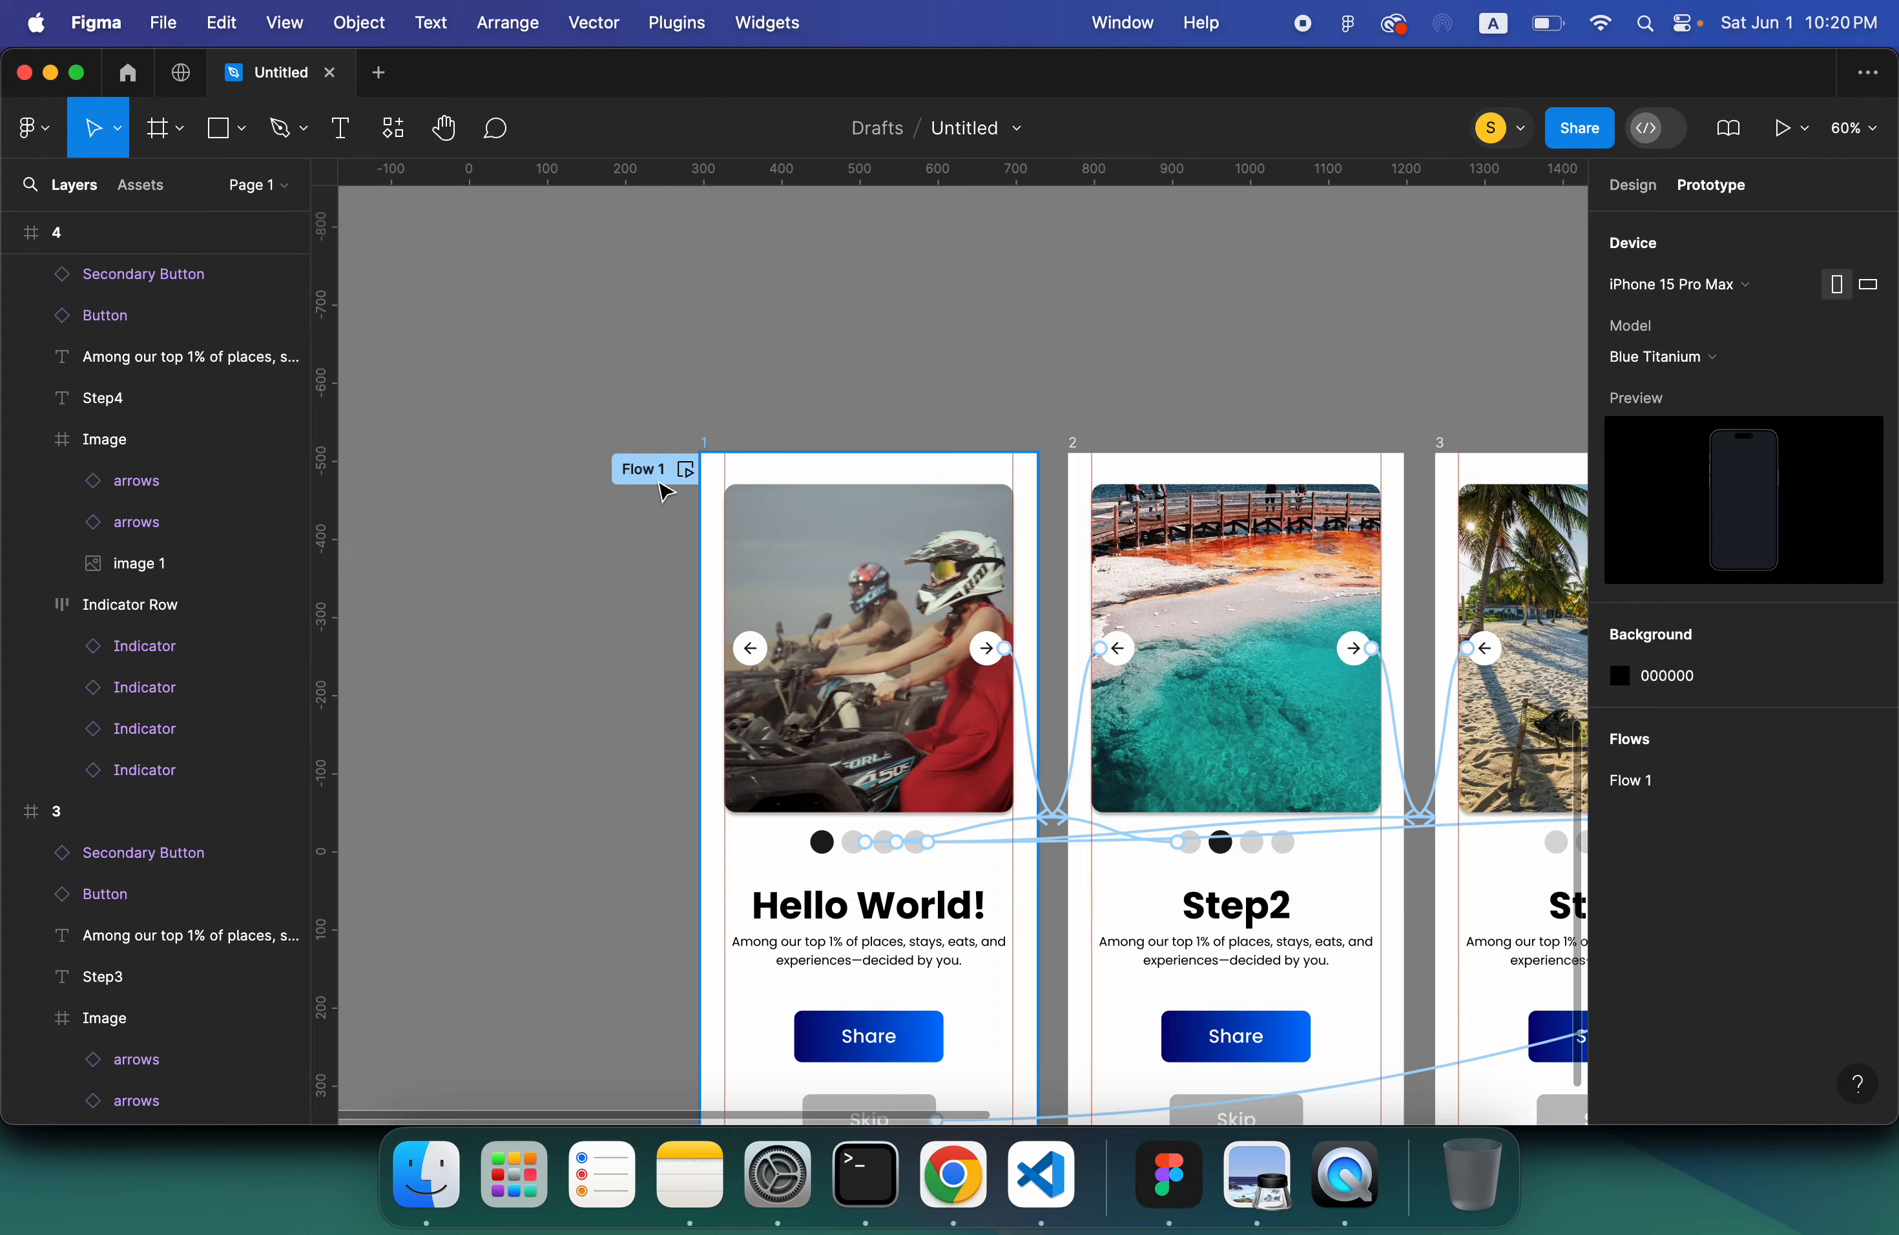
left_click(686, 471)
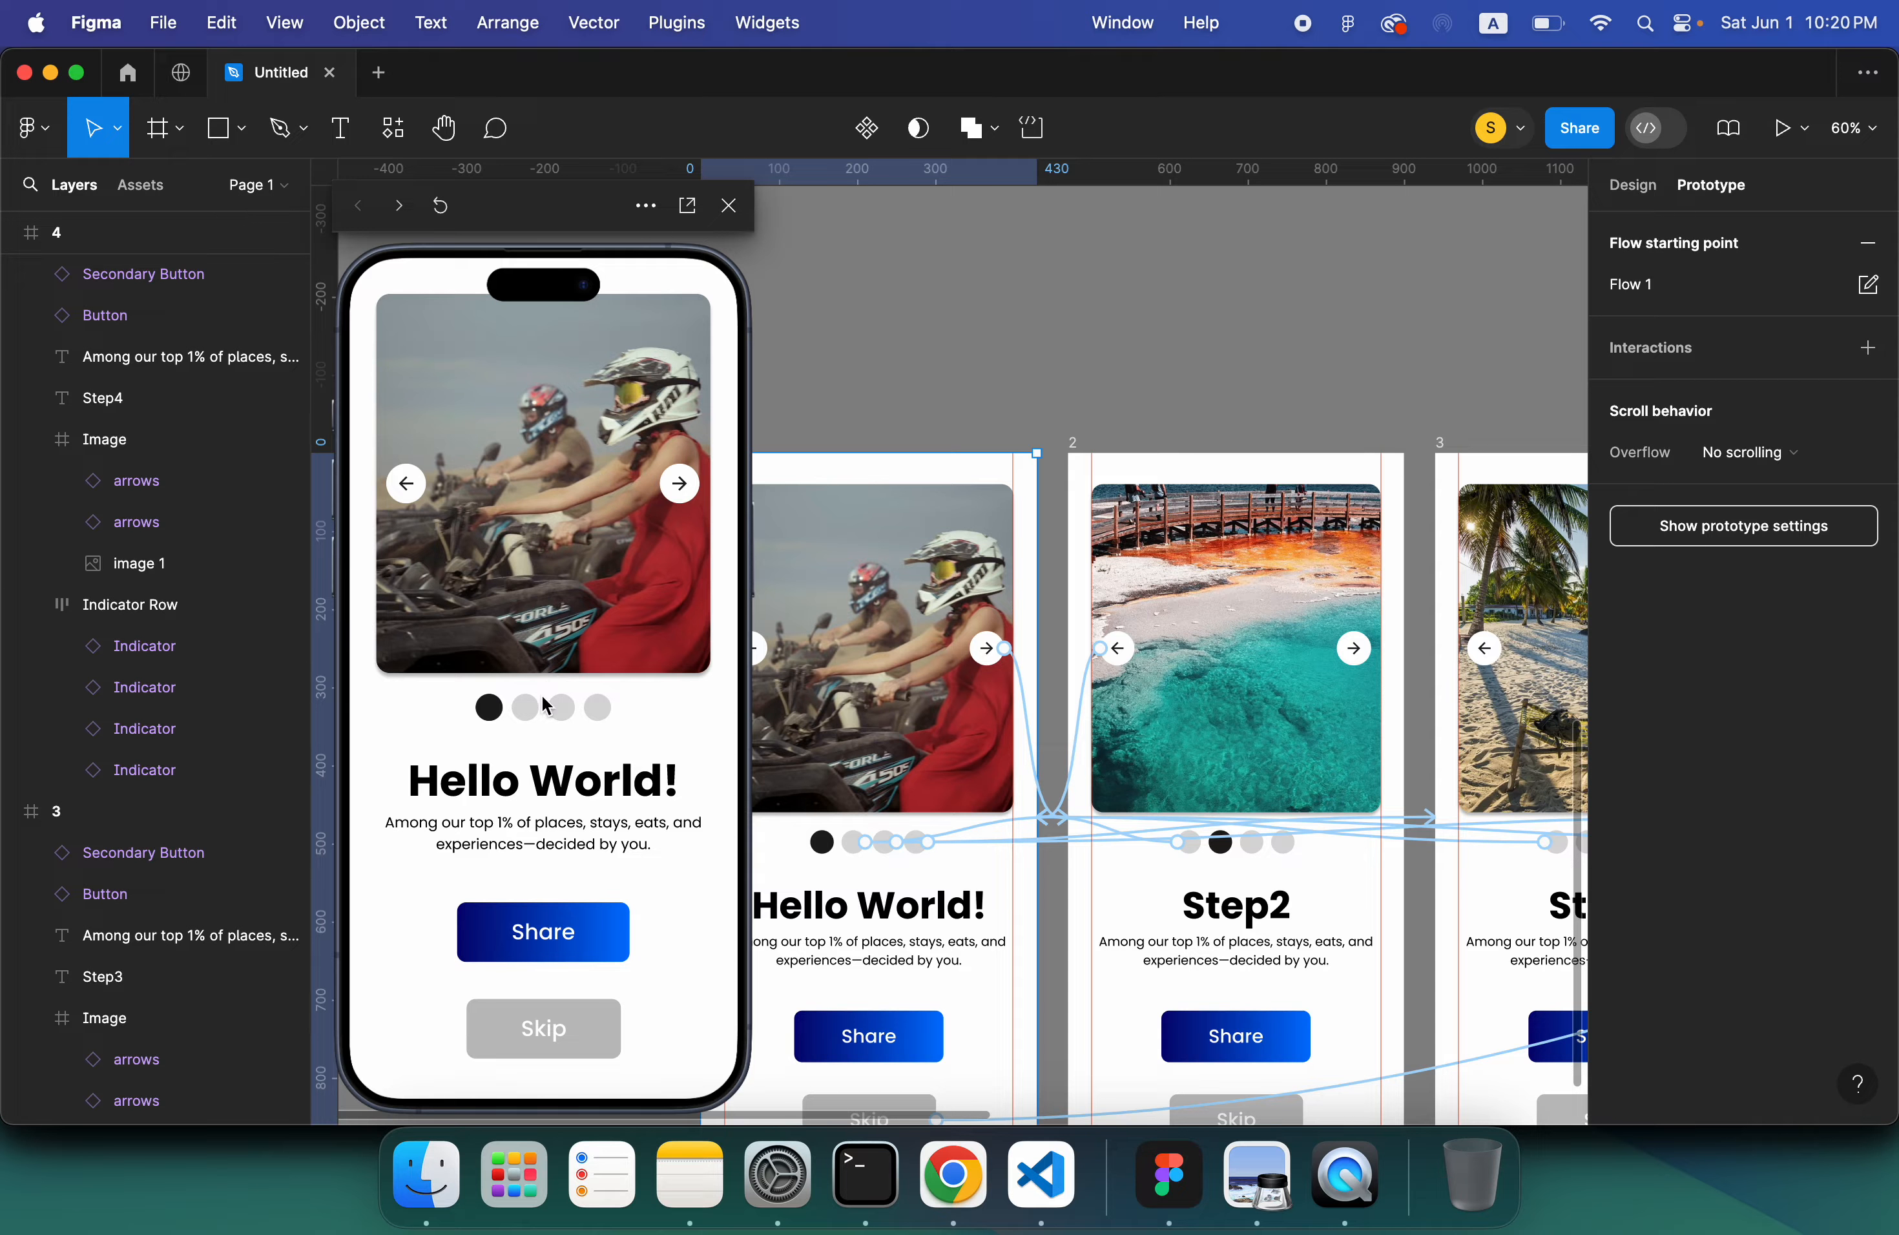
left_click(691, 491)
left_click(691, 491)
left_click(691, 490)
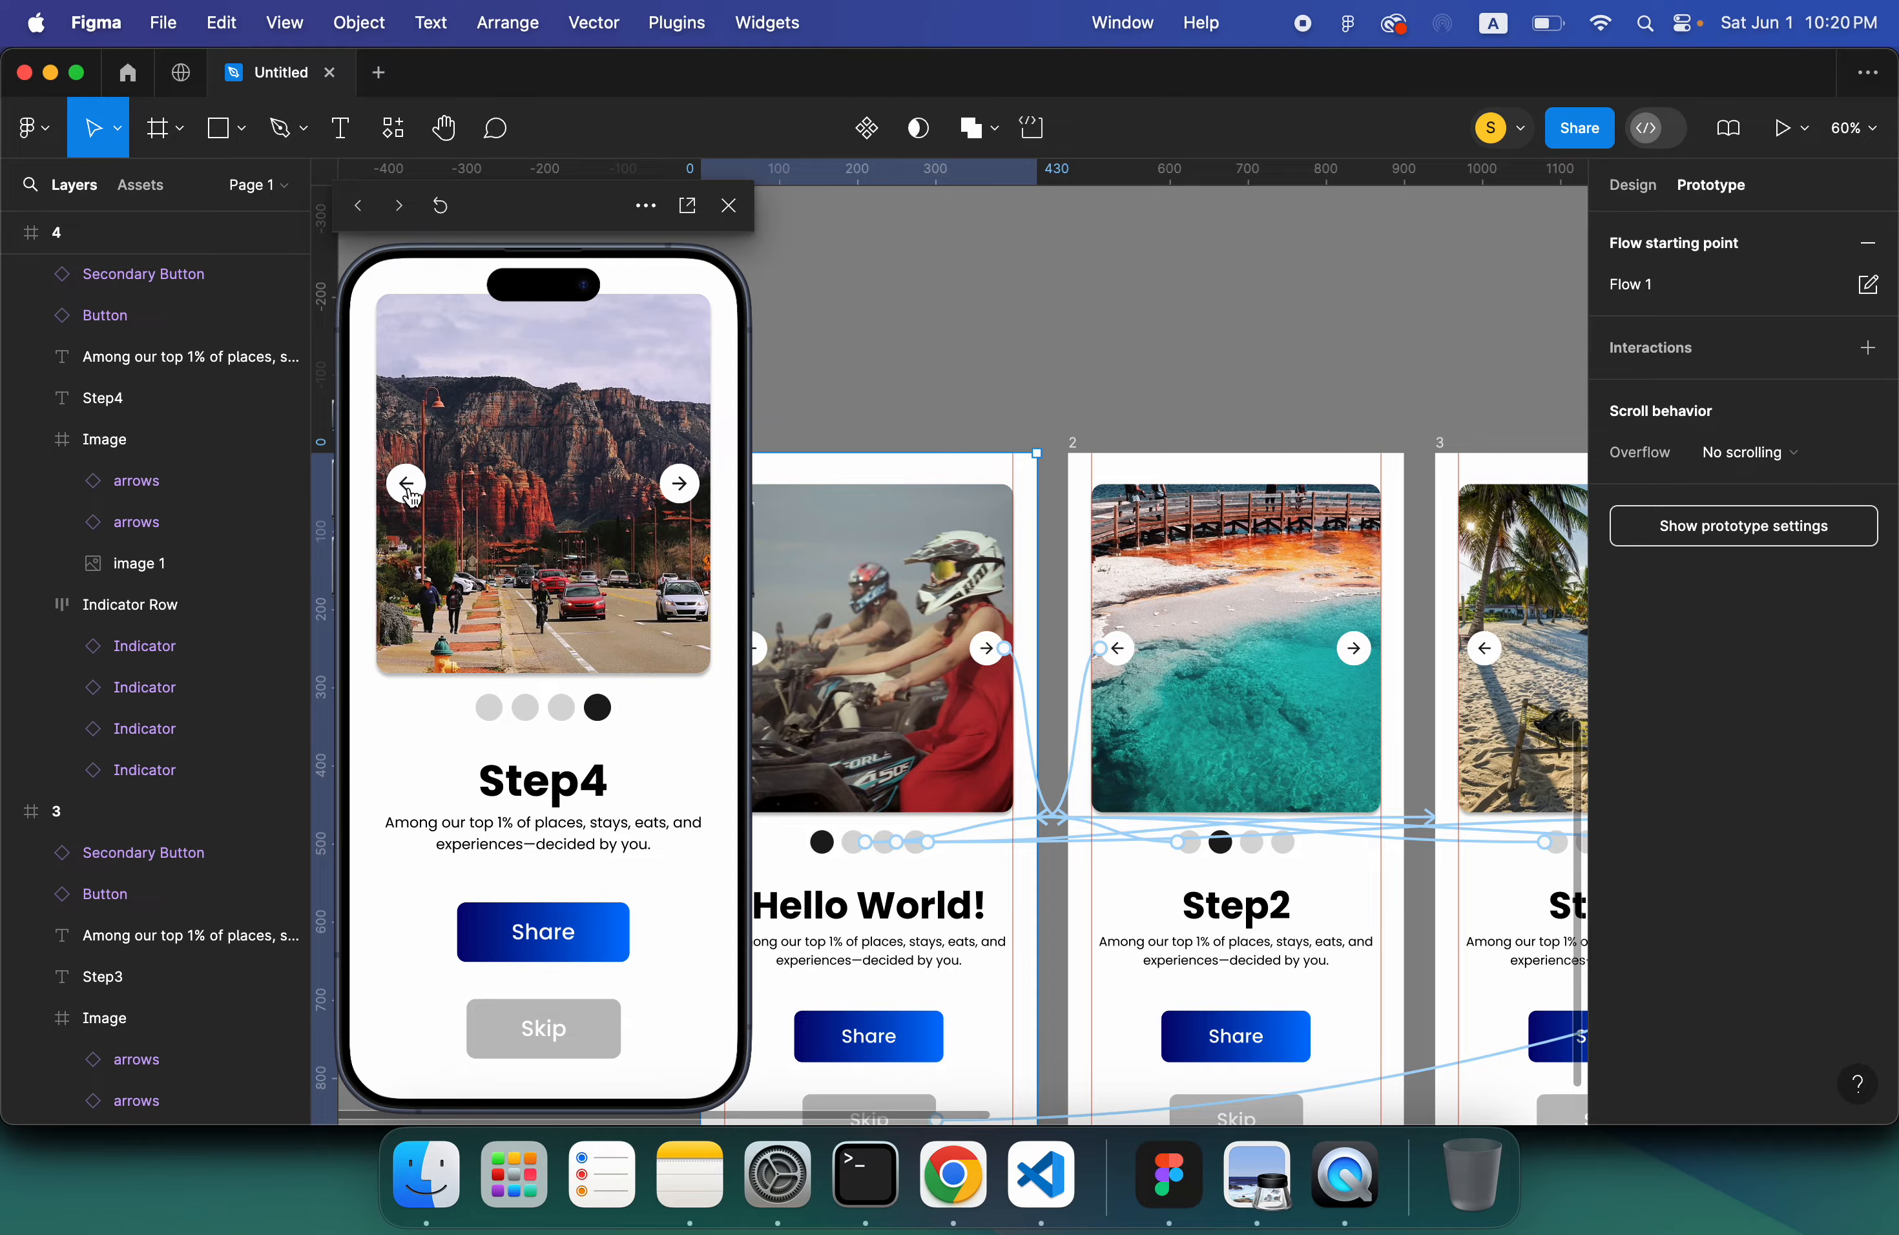
left_click(409, 491)
left_click(409, 491)
left_click(409, 491)
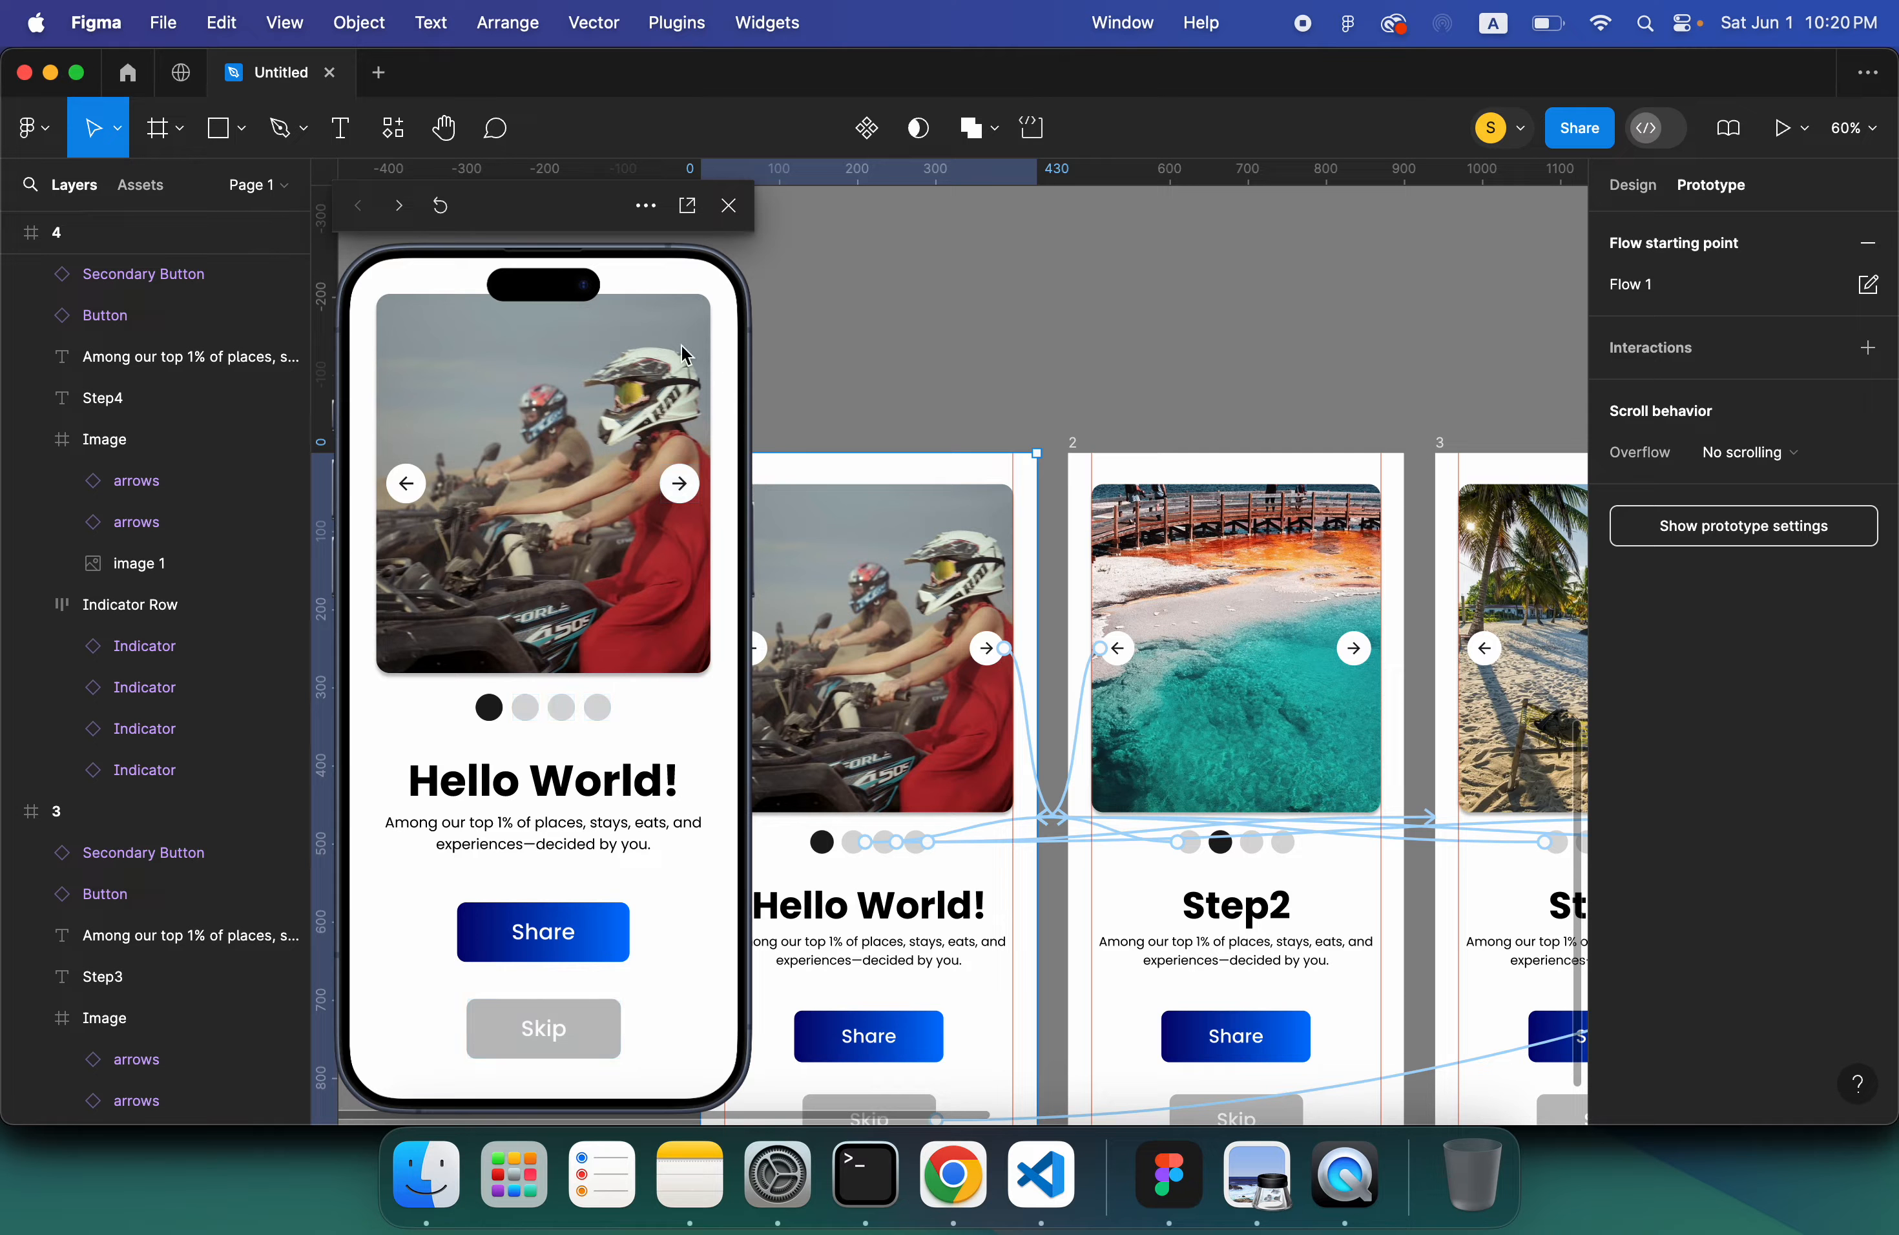
left_click(948, 332)
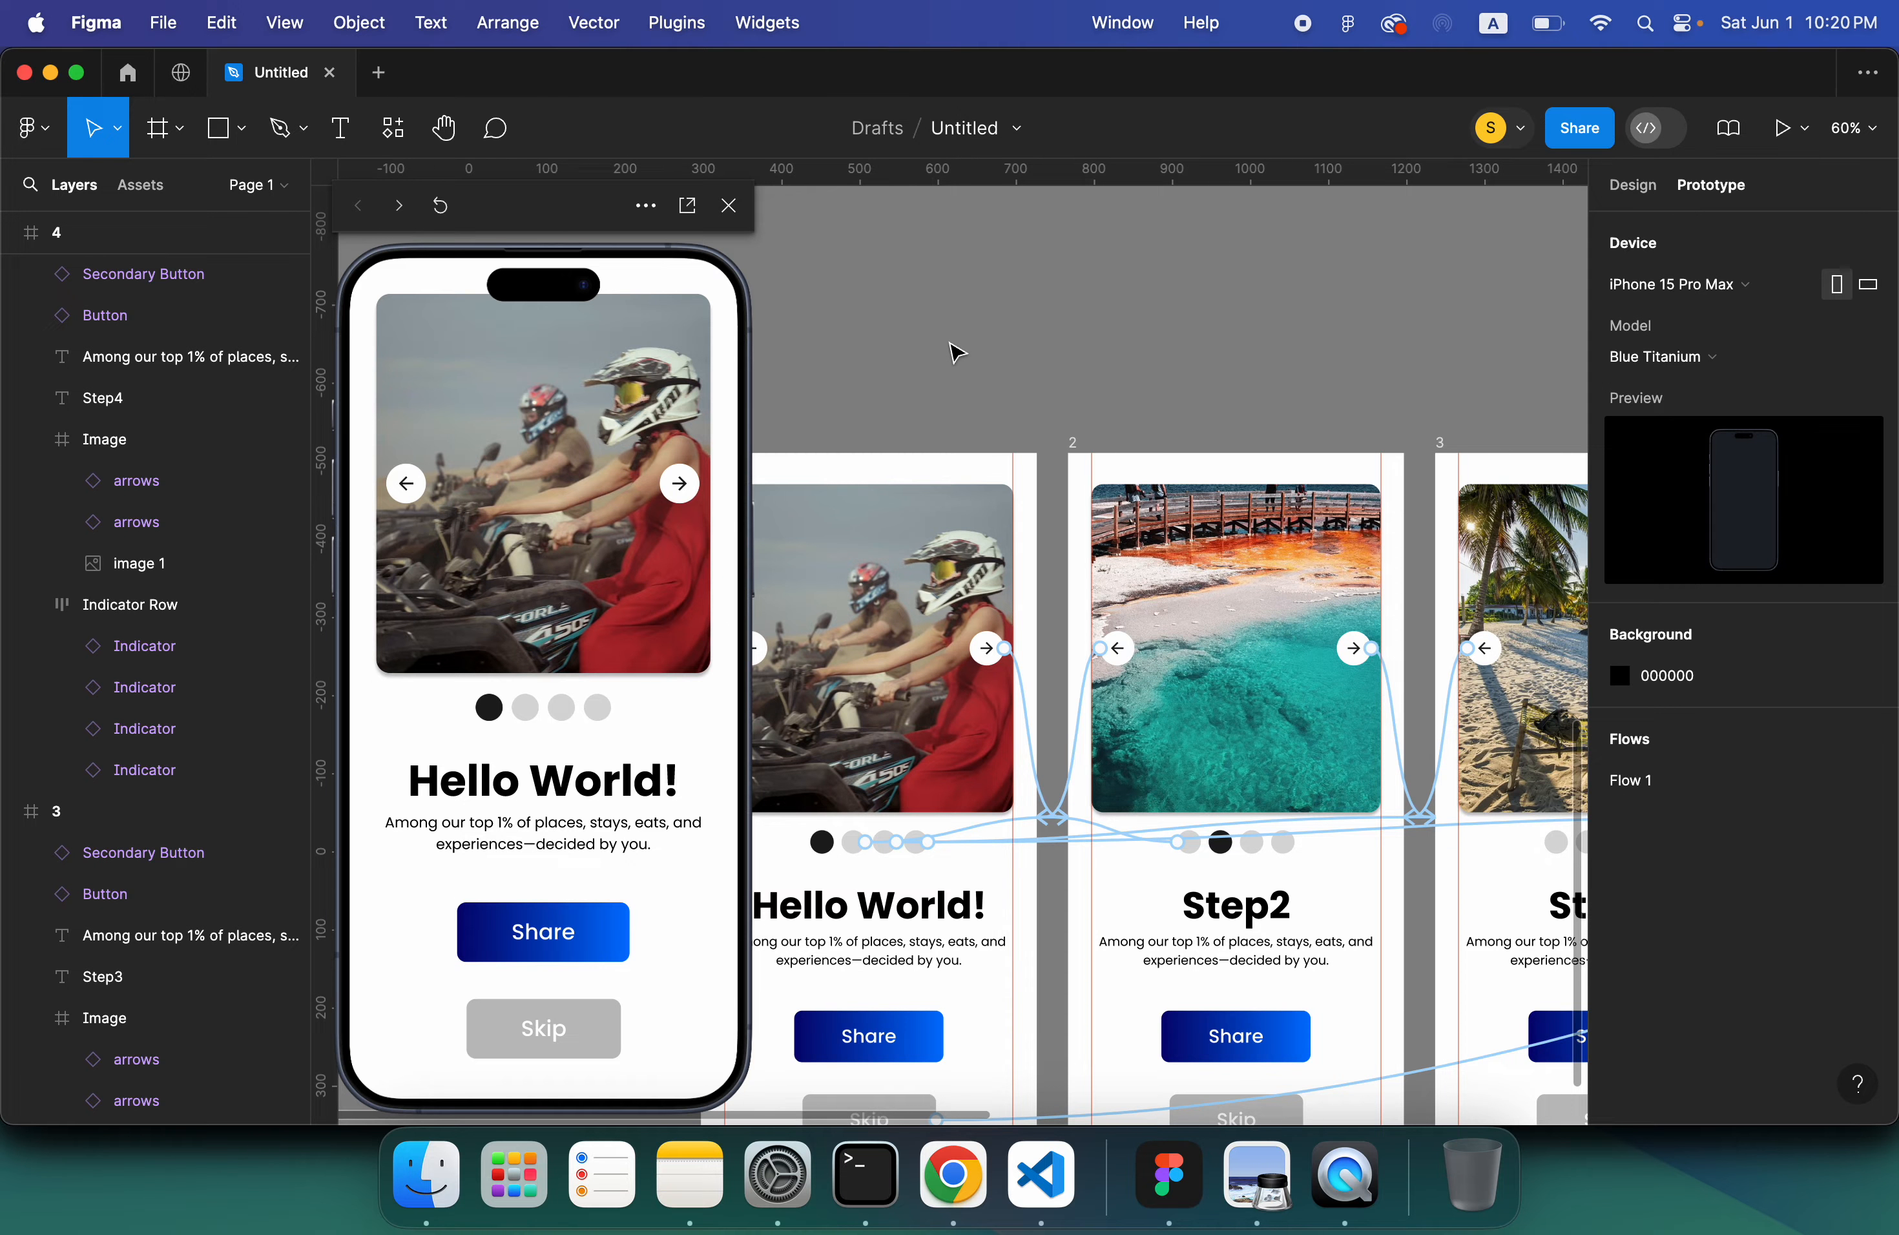
scroll(954, 352, "down", 2)
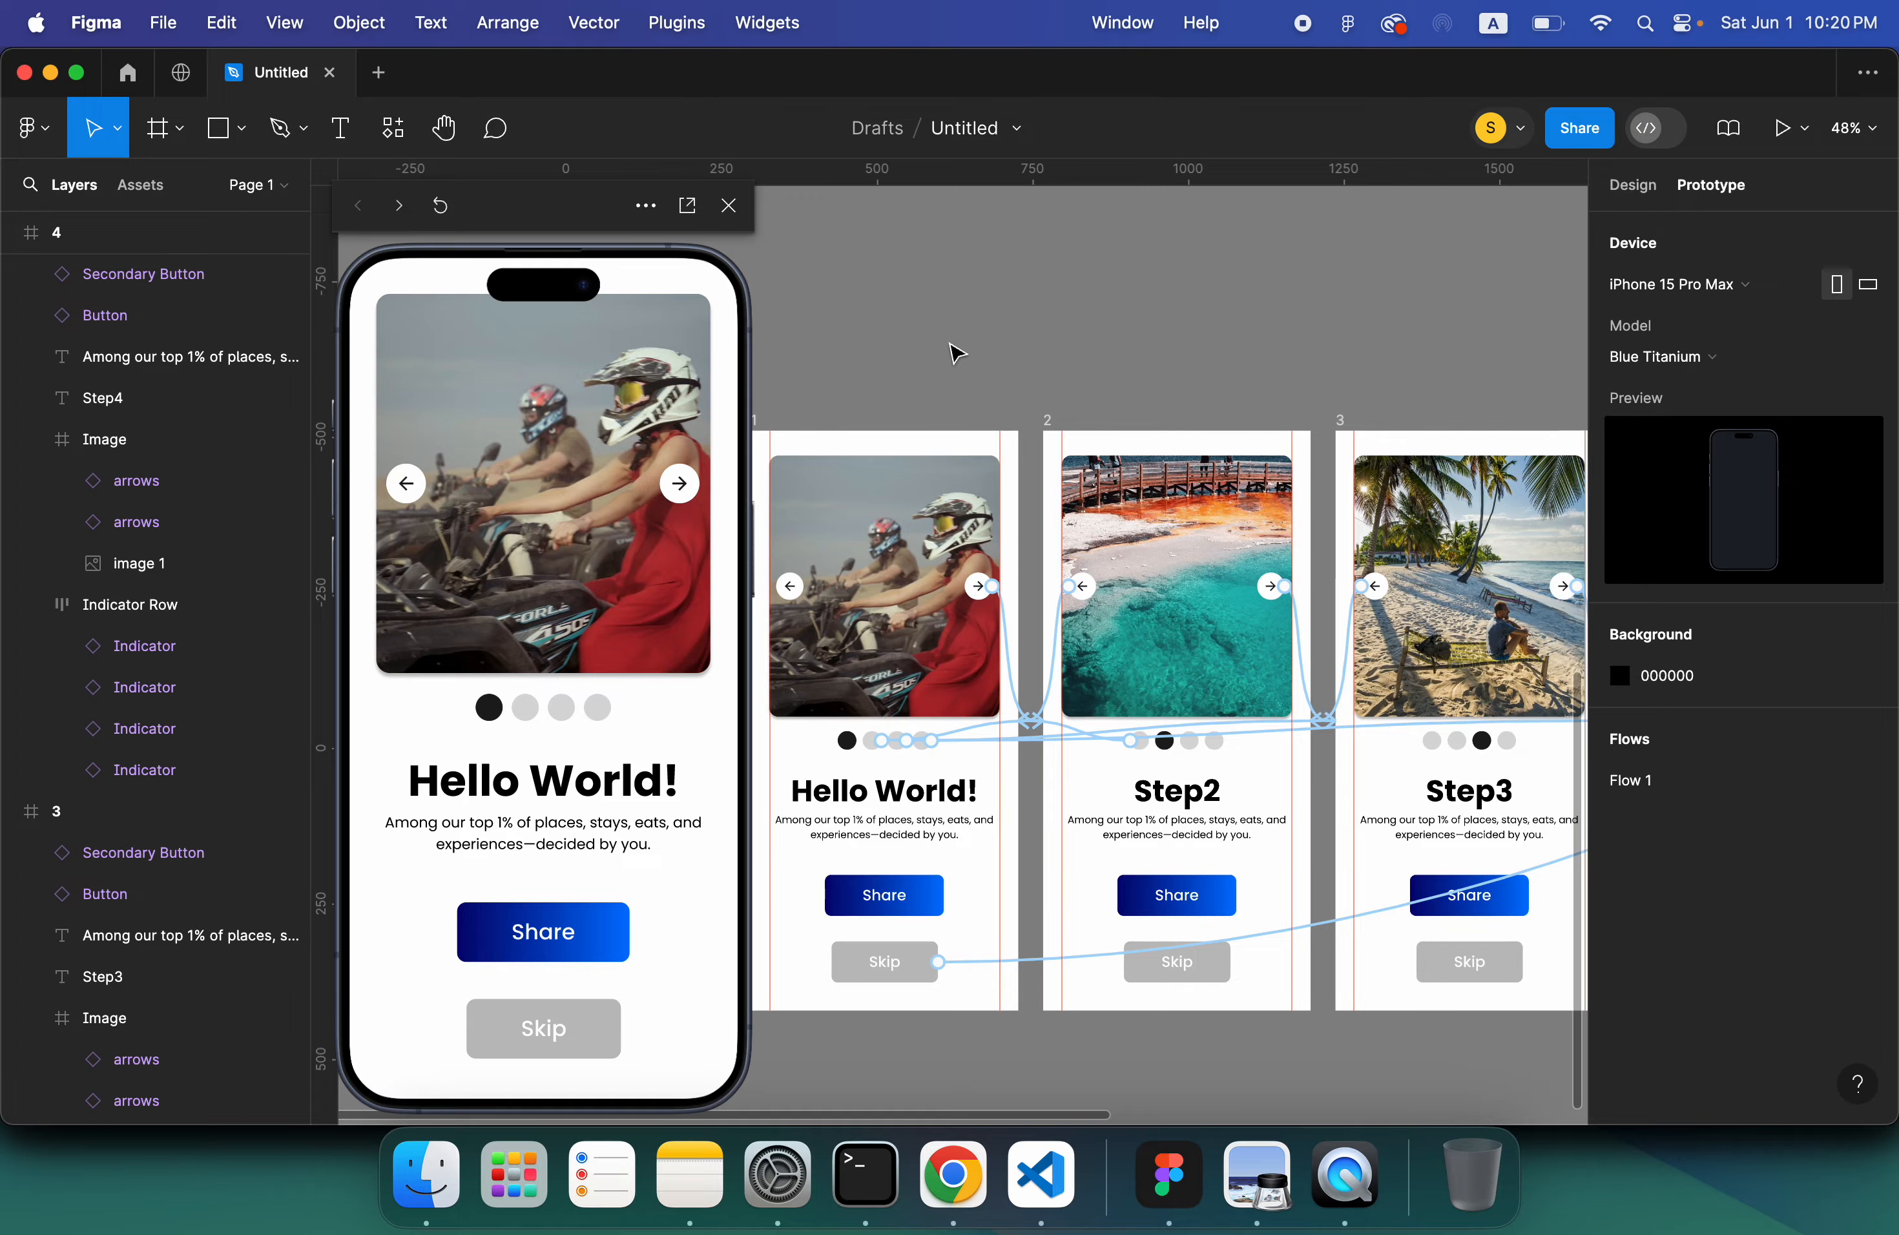
left_click(729, 208)
Step: Change the transition of frame 1's right-arrow interaction to Smart animate
scroll(806, 372, "down", 2)
scroll(806, 373, "right", 2)
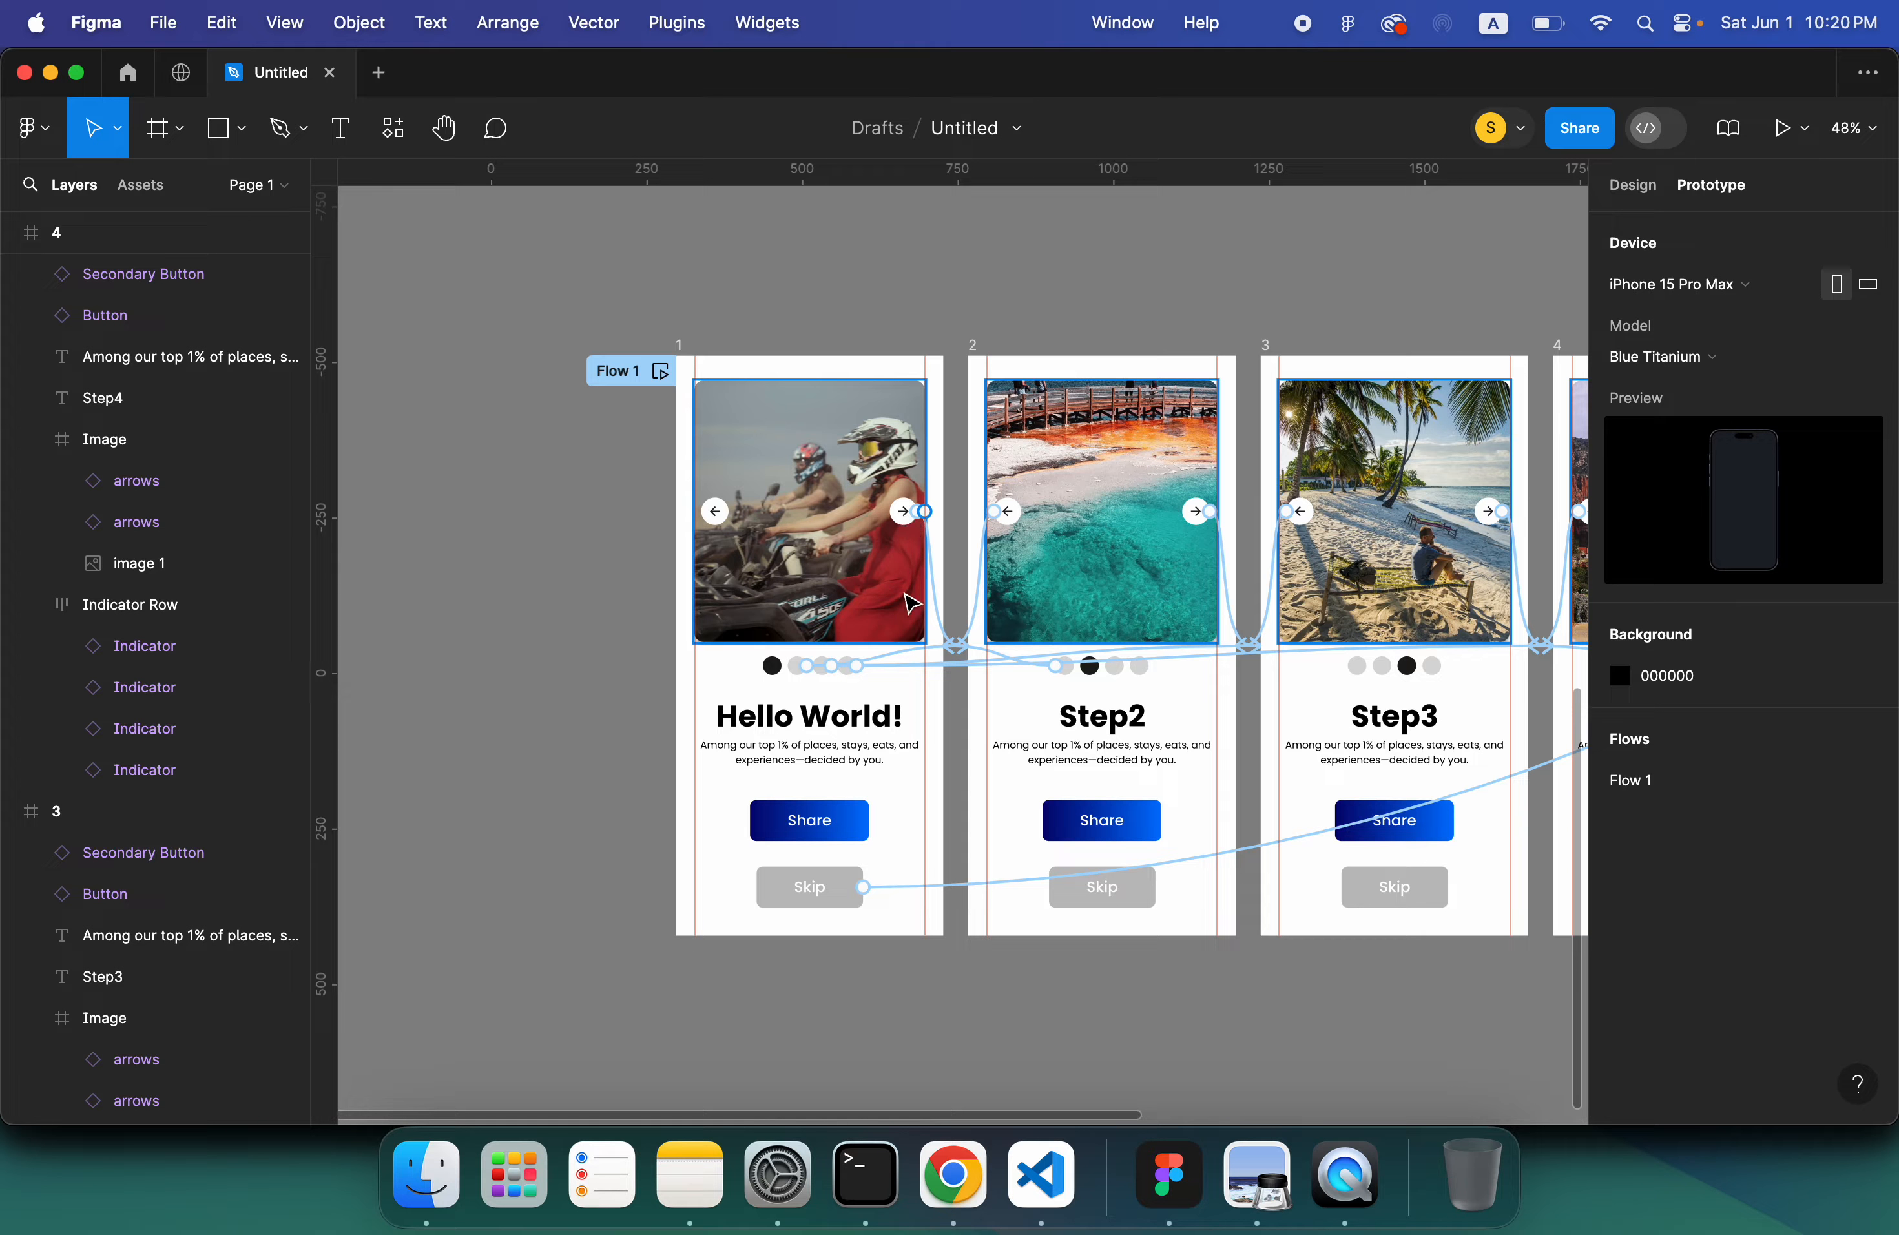
left_click(940, 595)
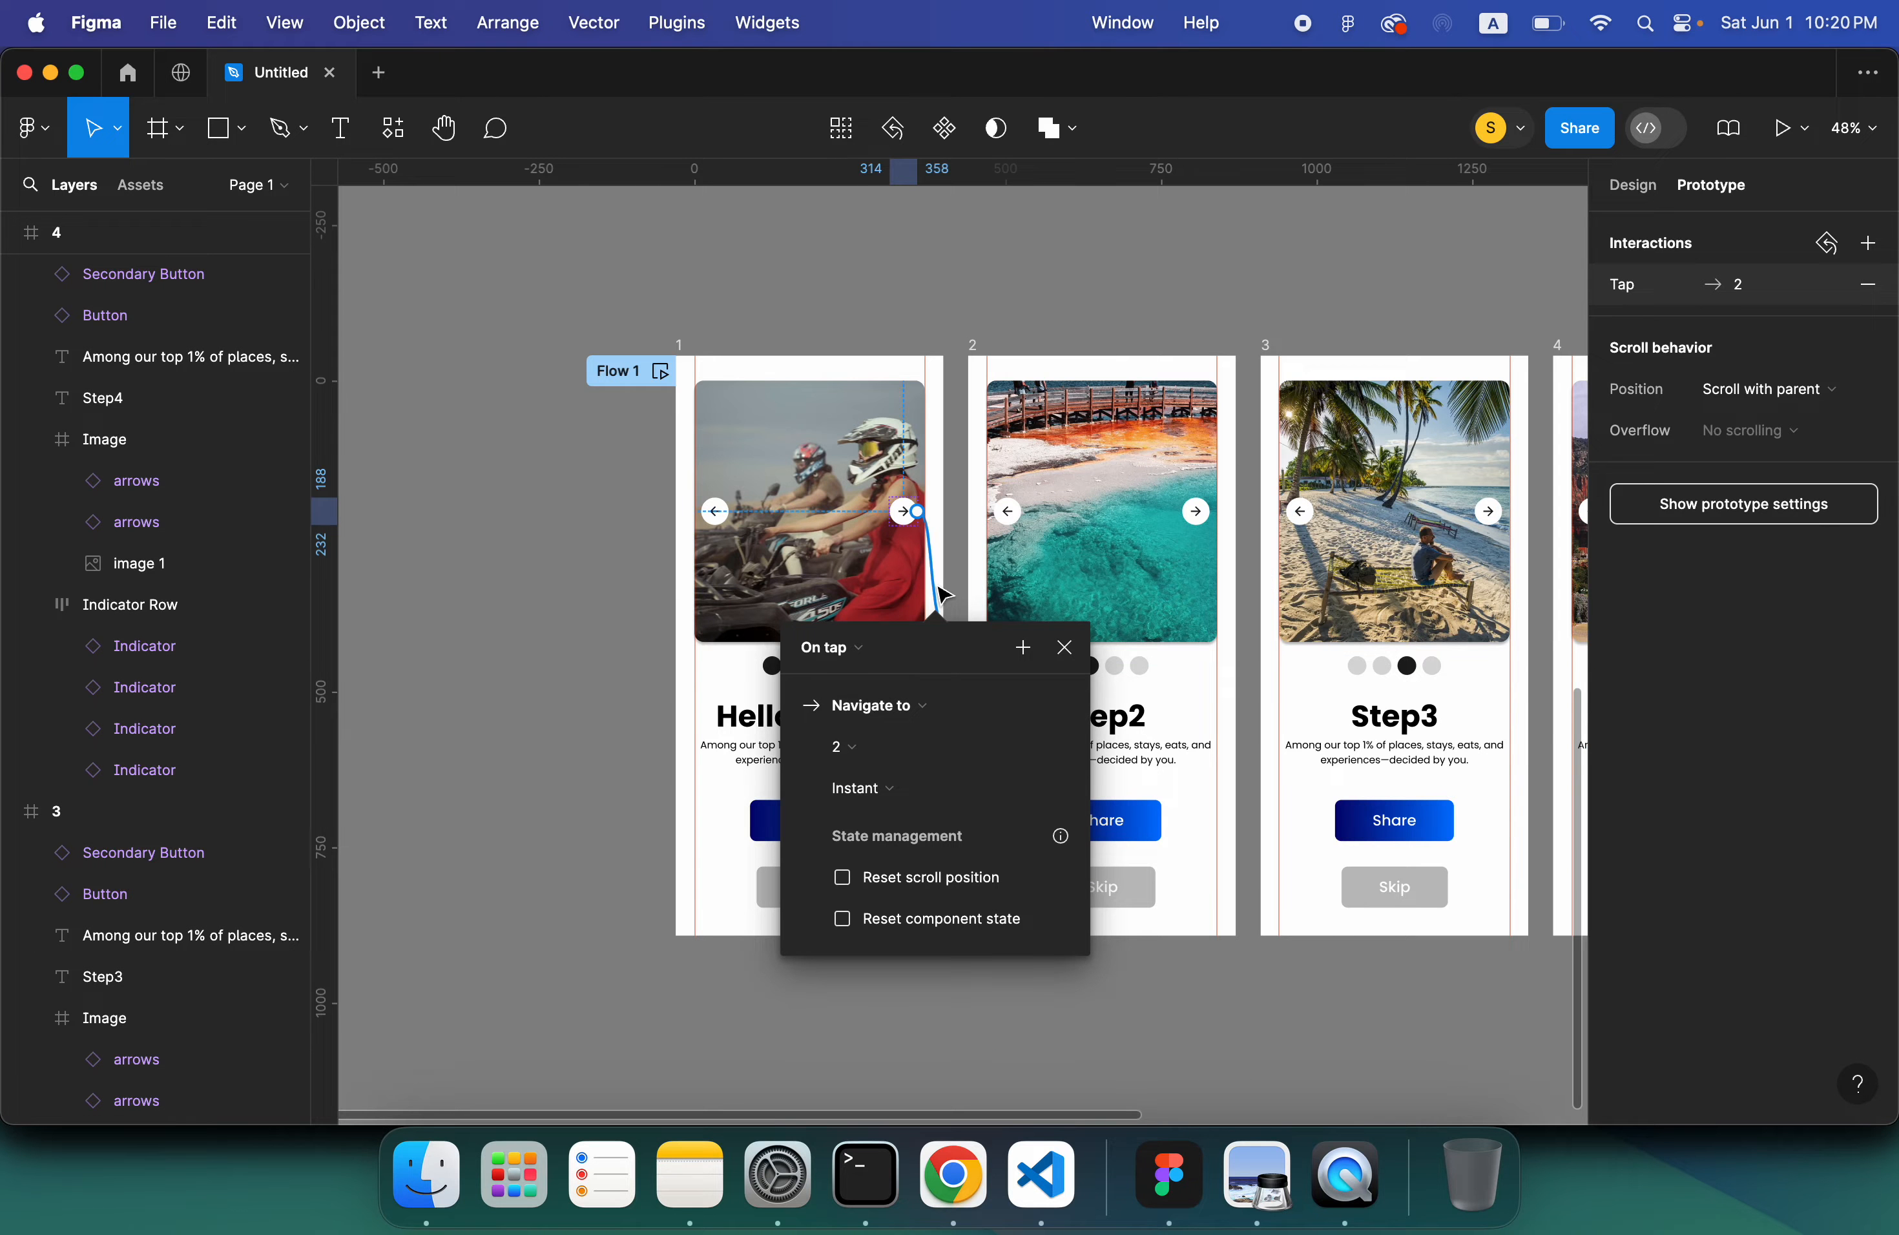
left_click(885, 807)
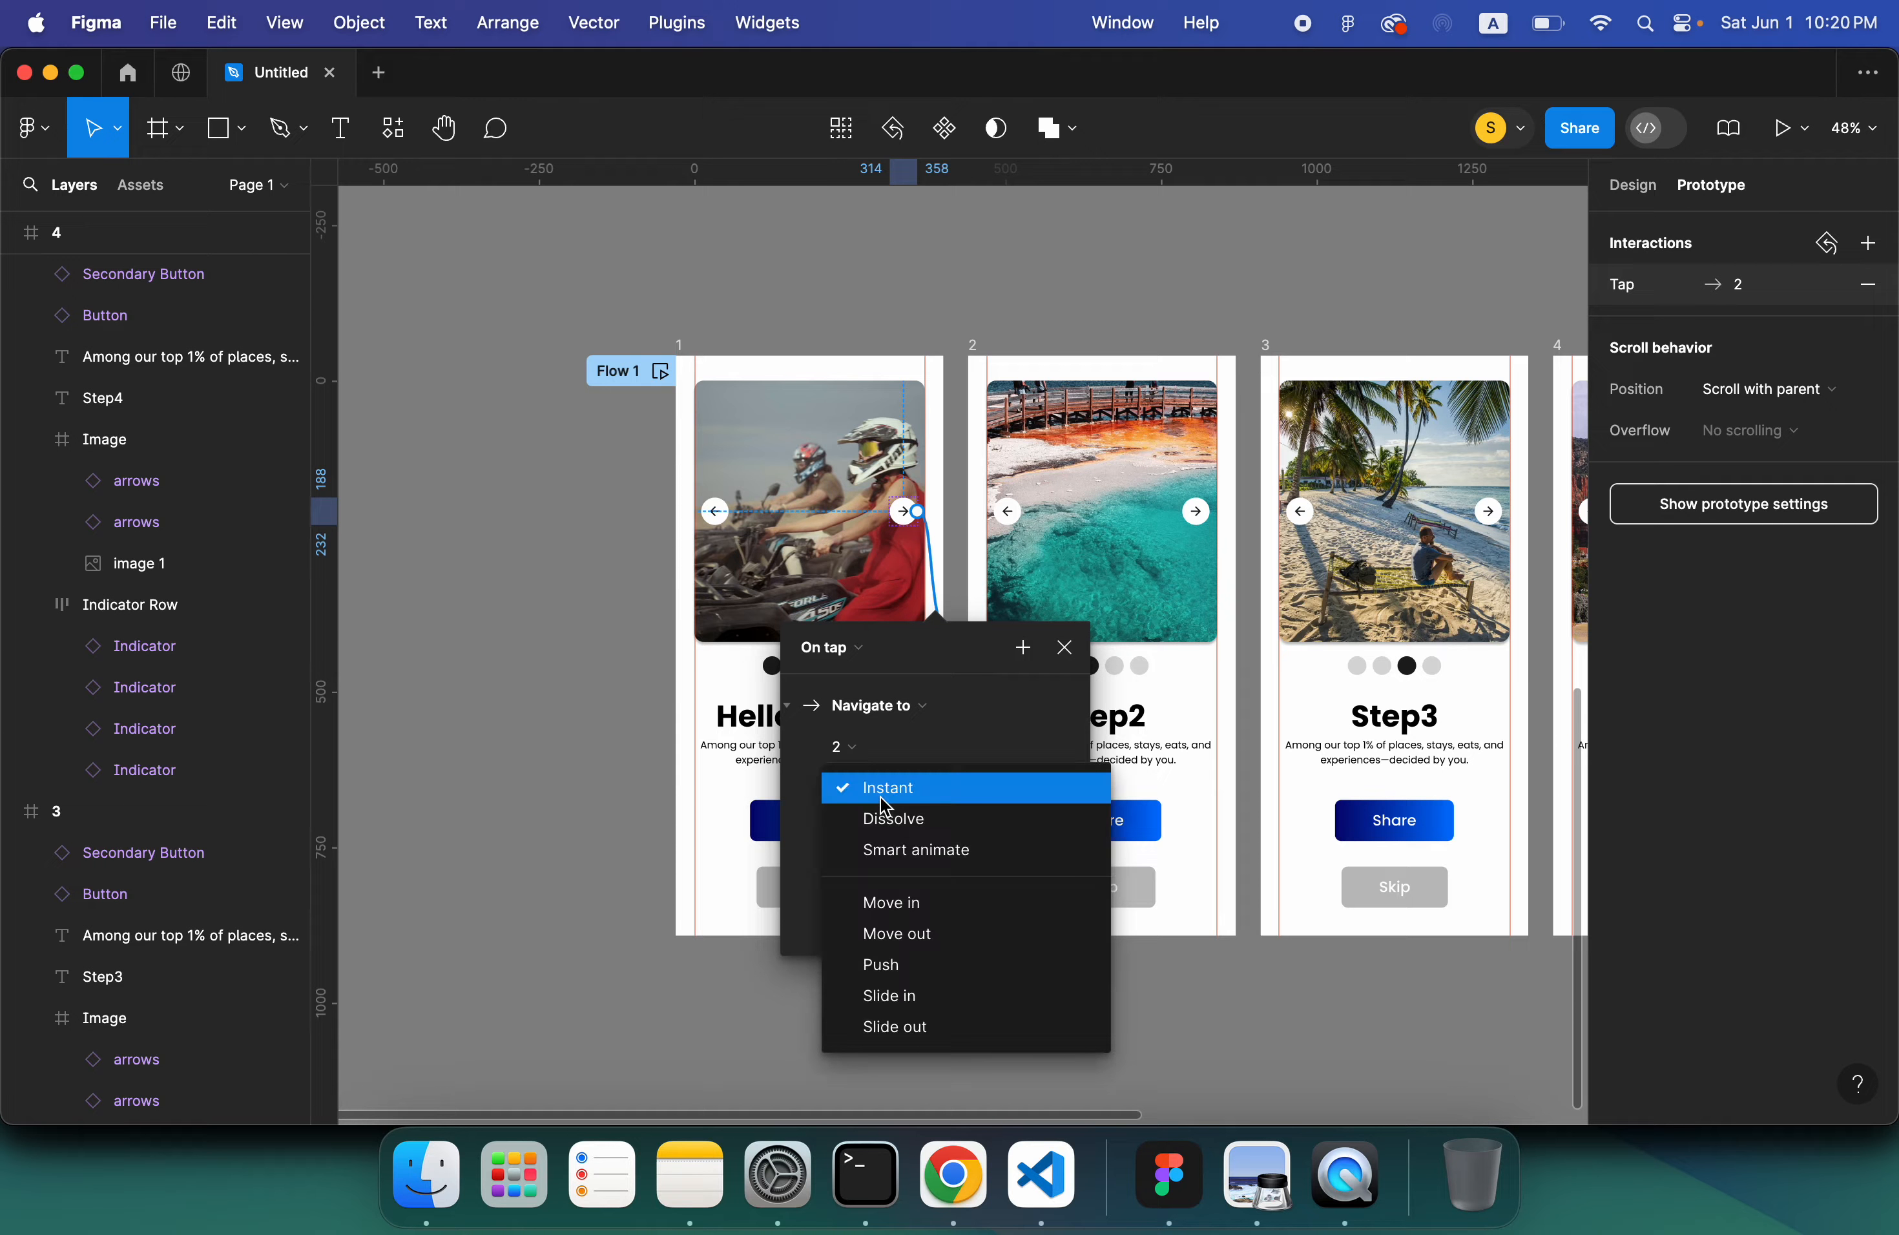
left_click(886, 852)
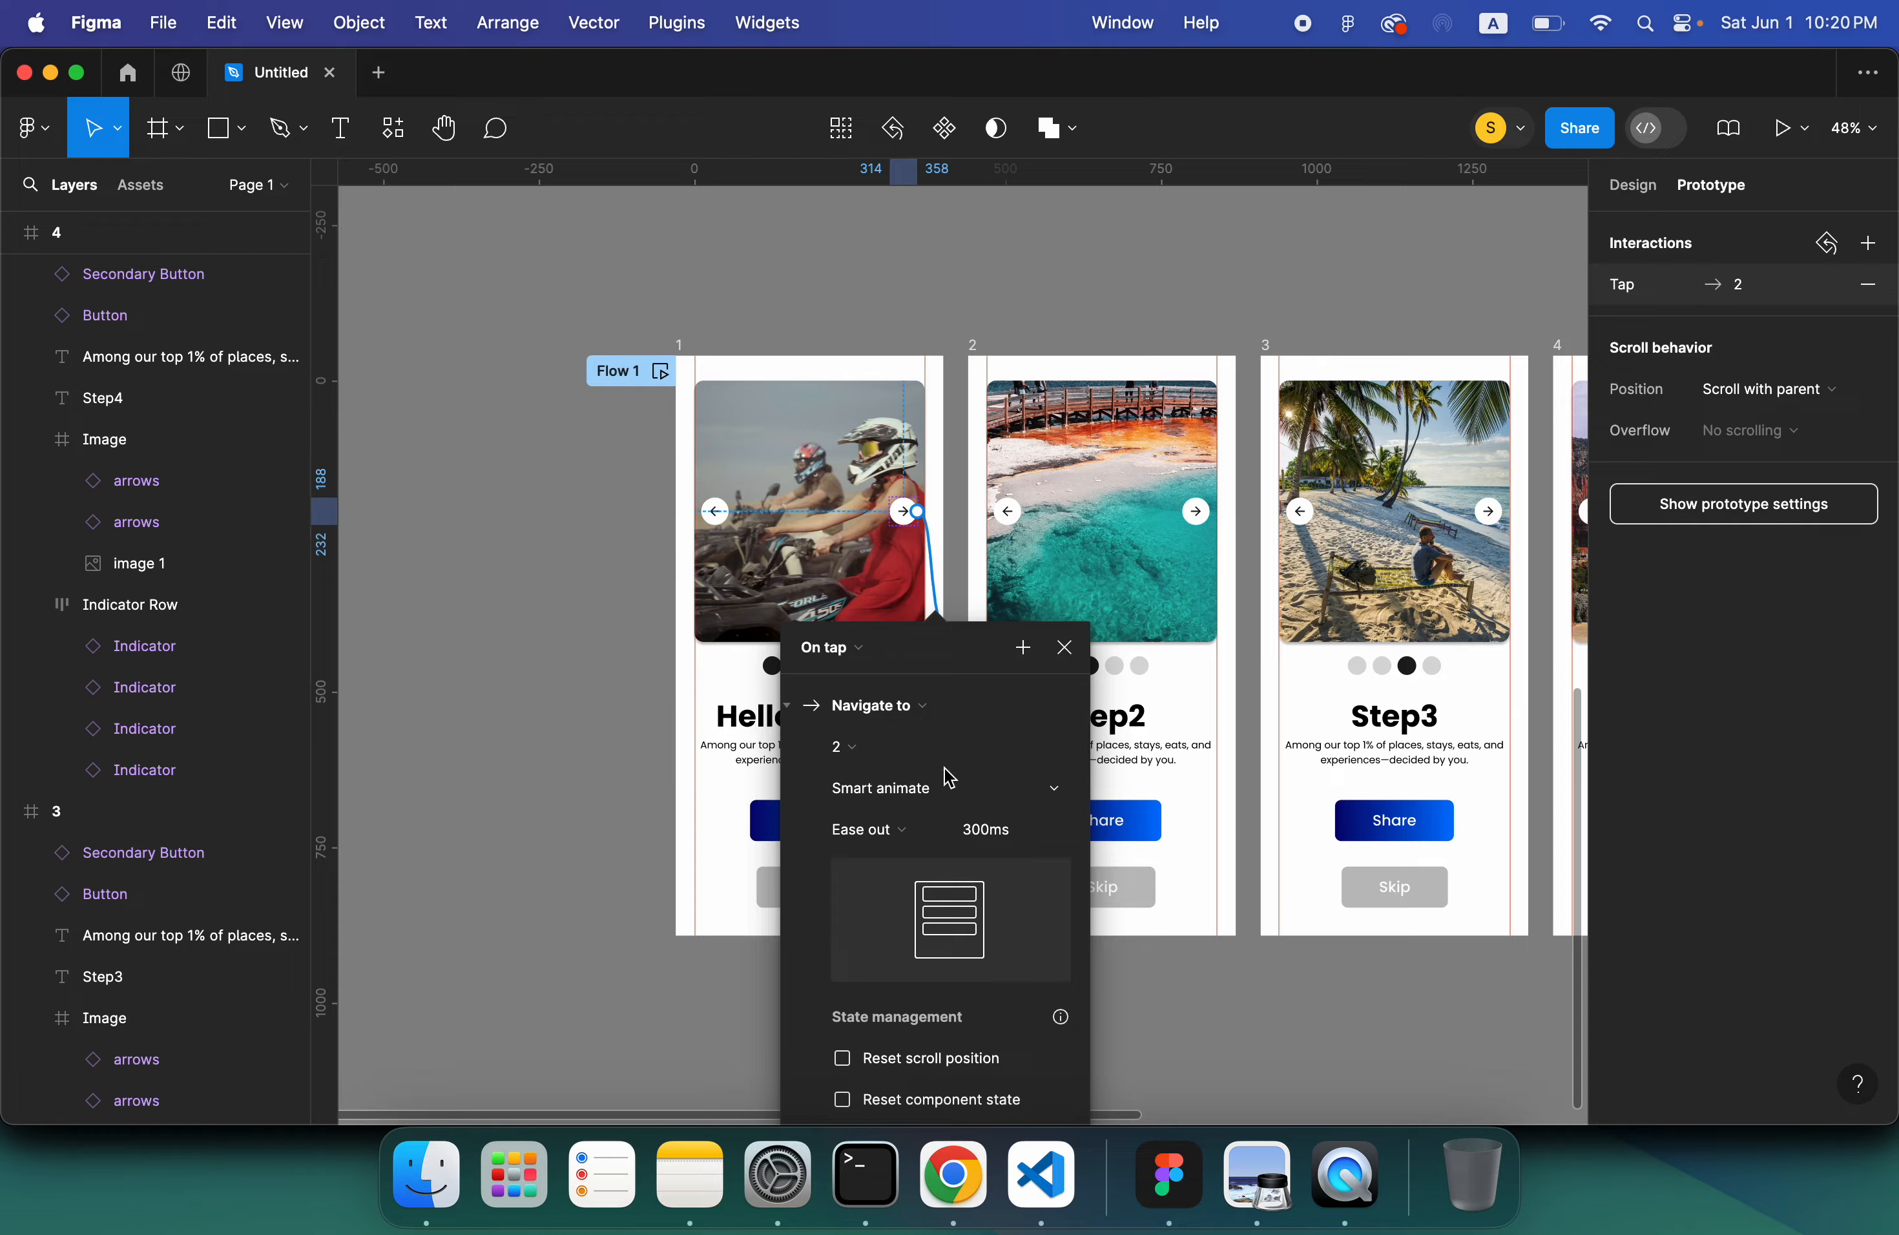
left_click(1065, 647)
Step: Preview Flow 1 again to check the right-arrow transition, then close the preview
scroll(994, 597, "right", 5)
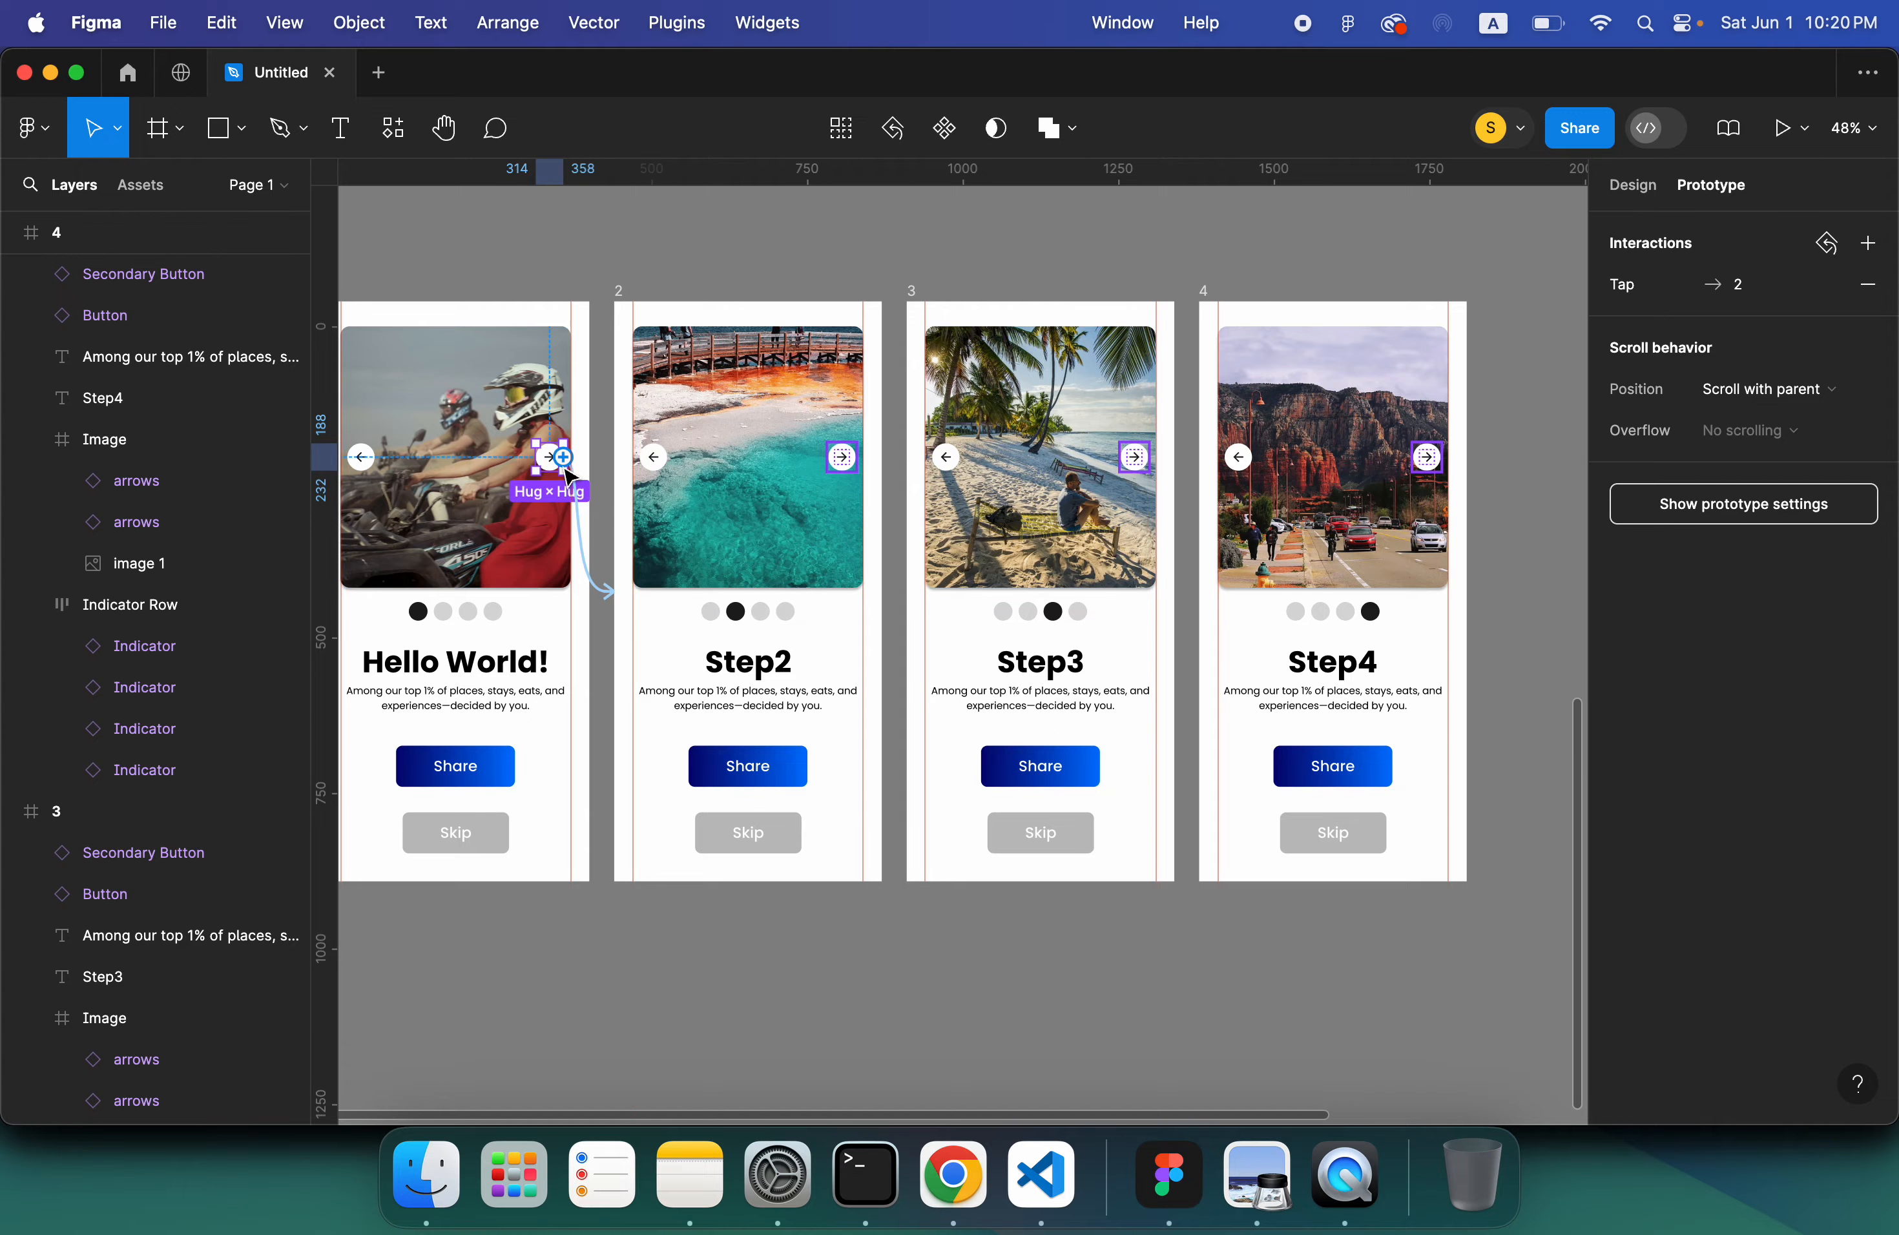
scroll(820, 369, "left", 5)
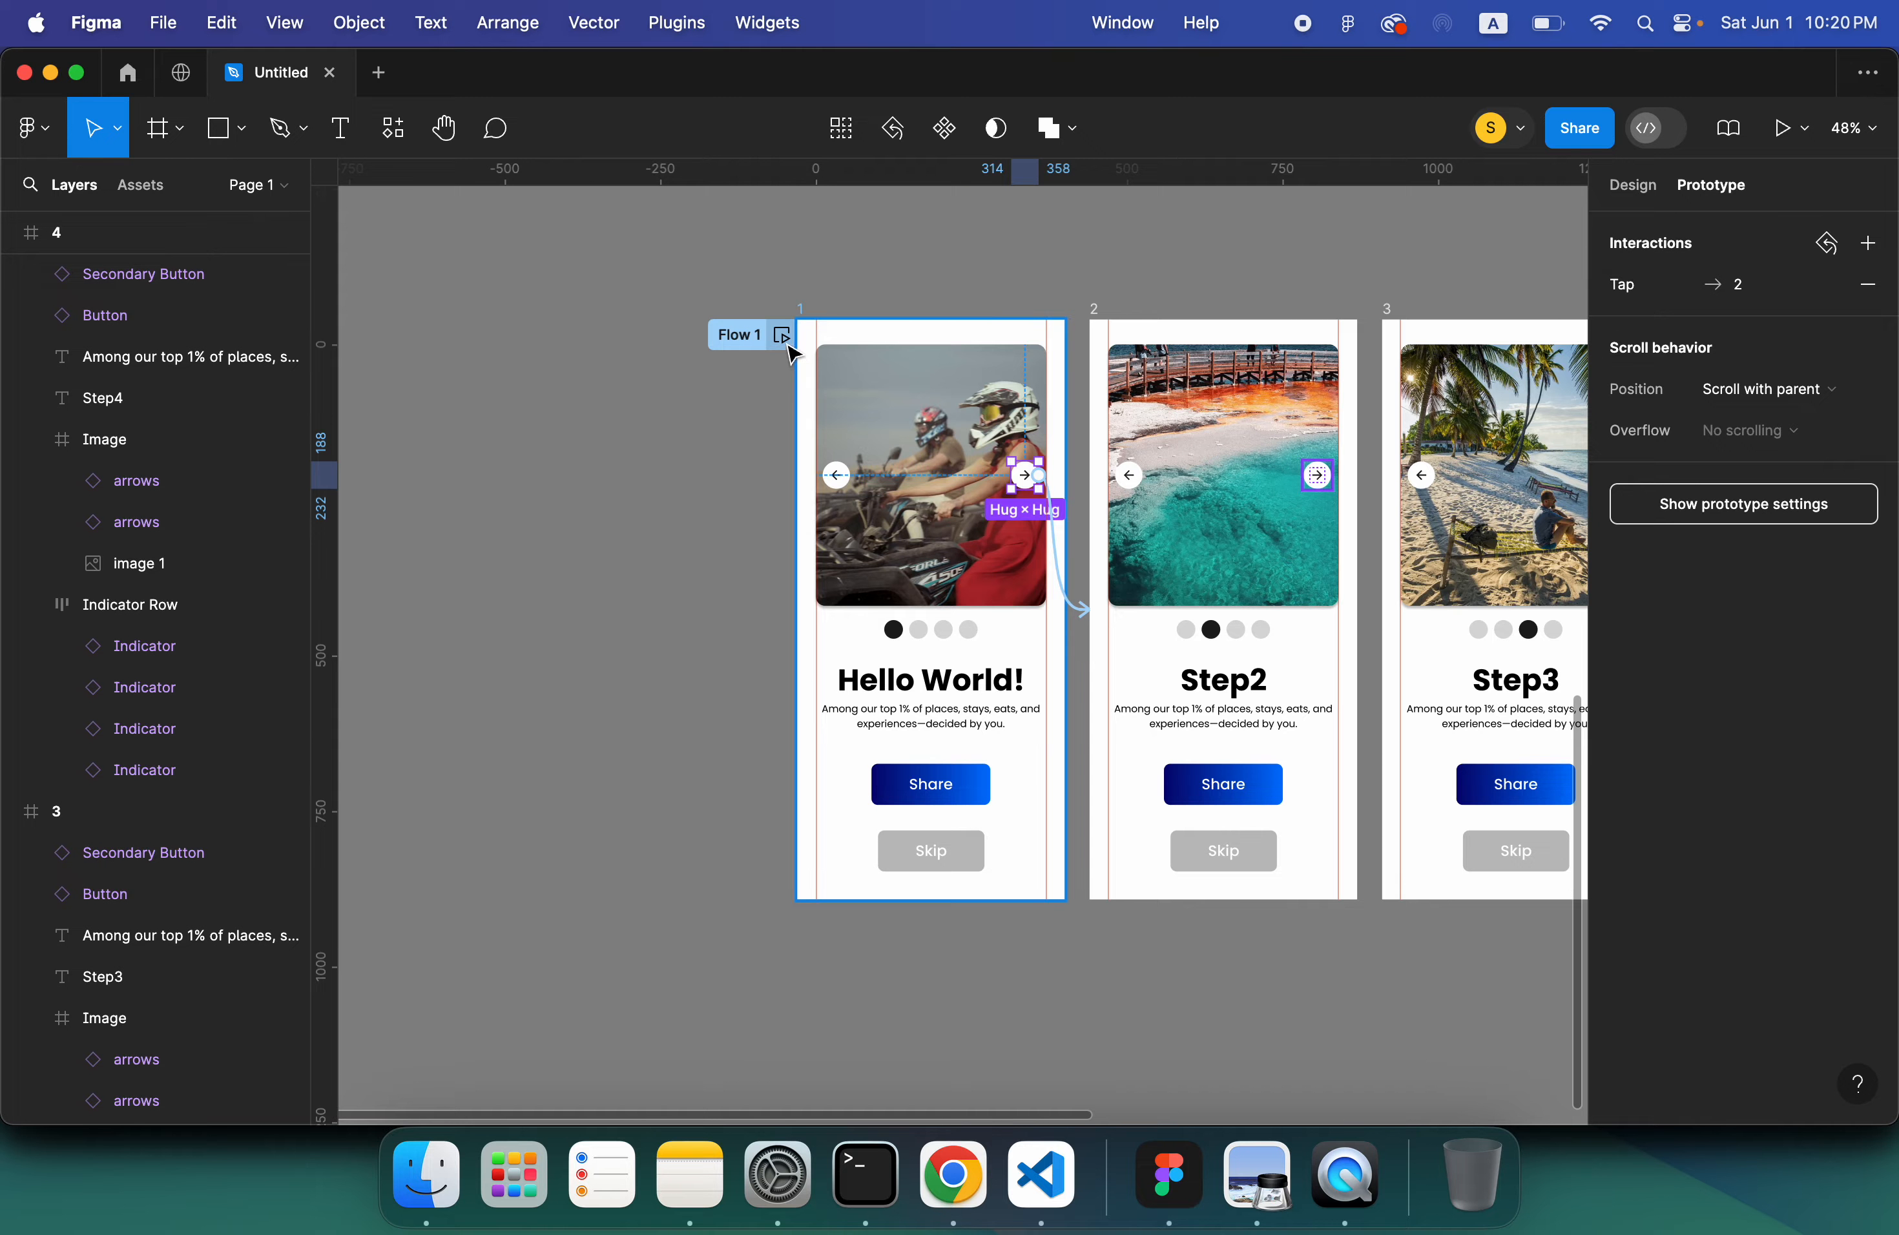
left_click(782, 336)
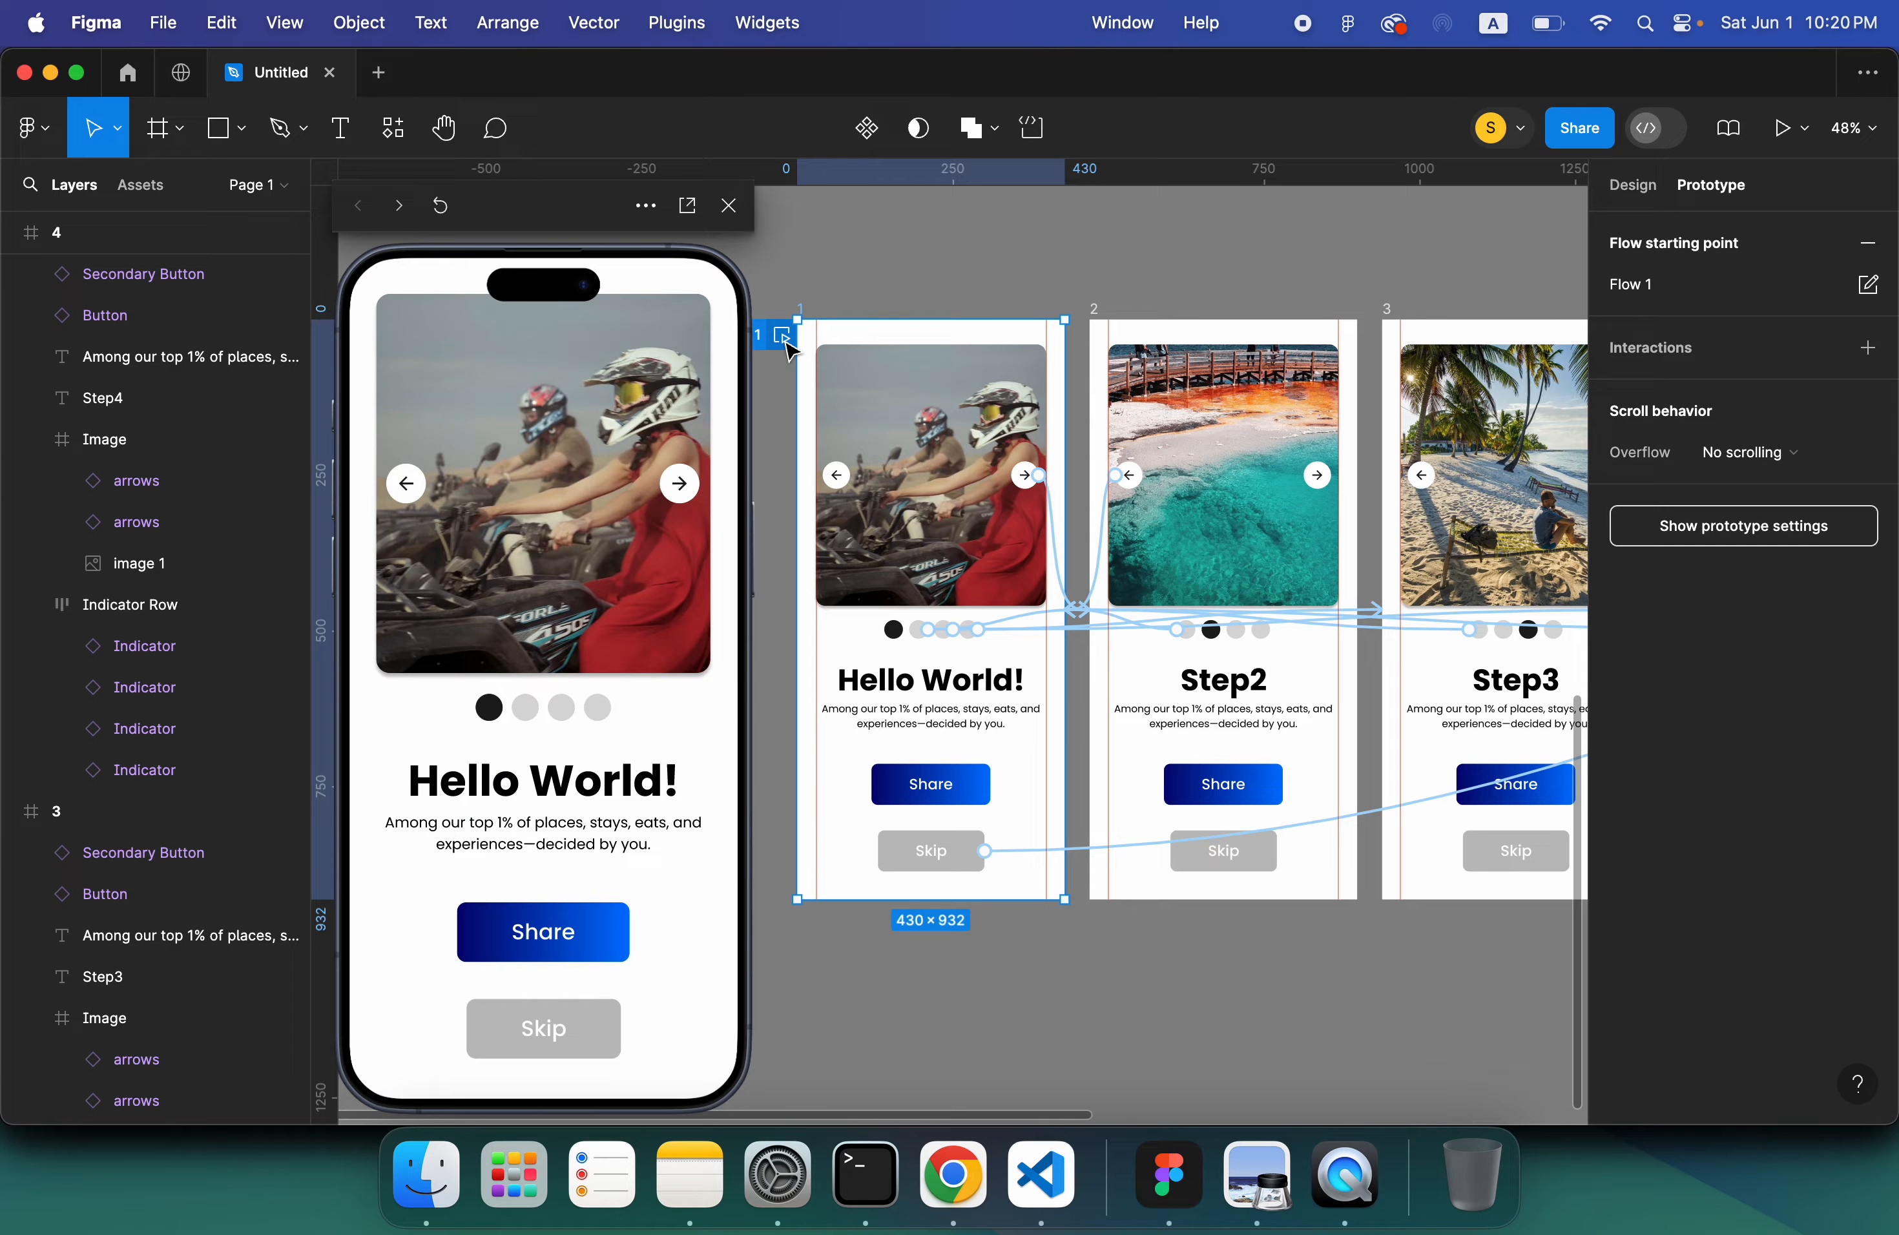
left_click(682, 487)
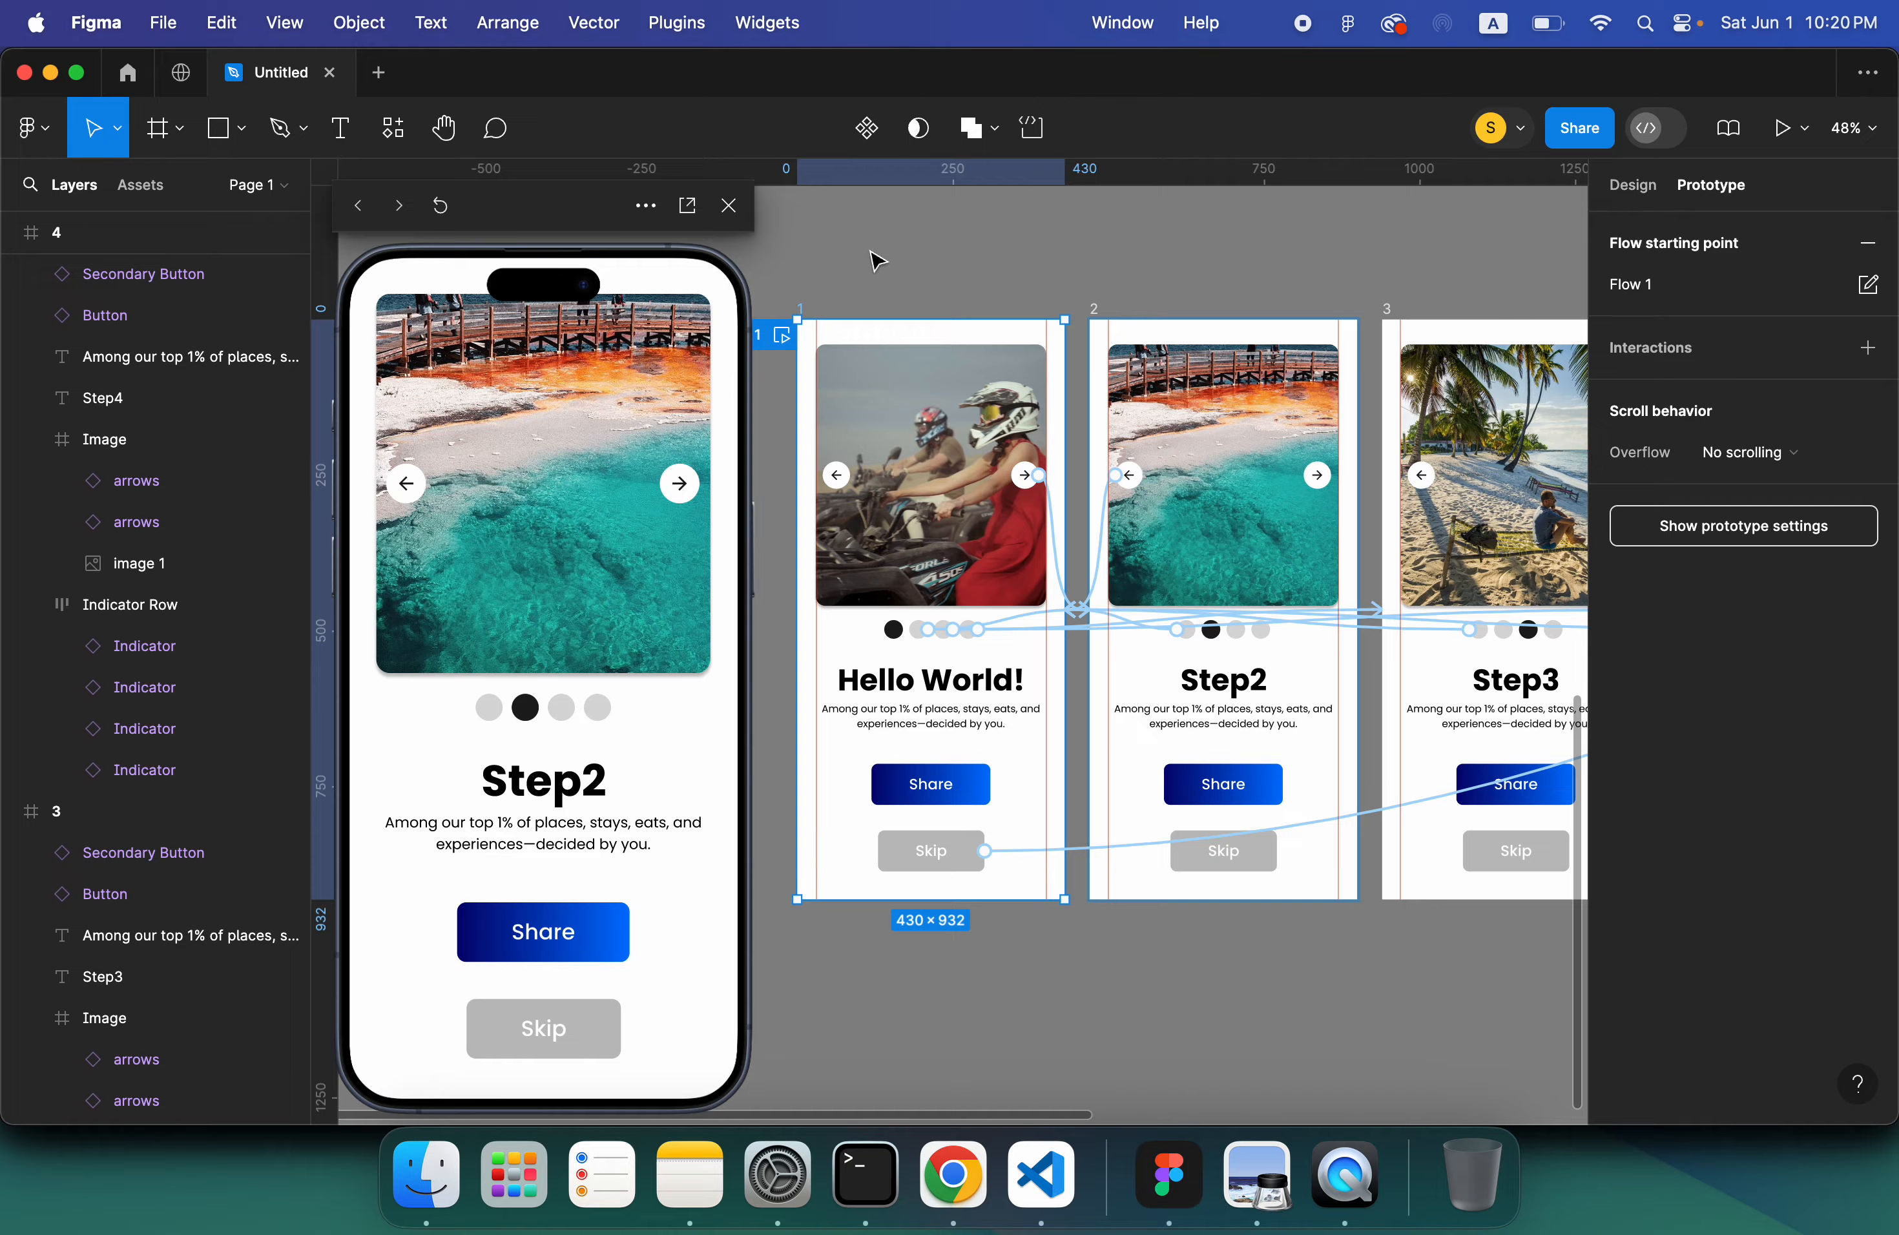
left_click(948, 242)
scroll(950, 242, "right", 5)
scroll(950, 242, "down", 2)
scroll(948, 241, "right", 5)
scroll(948, 241, "down", 2)
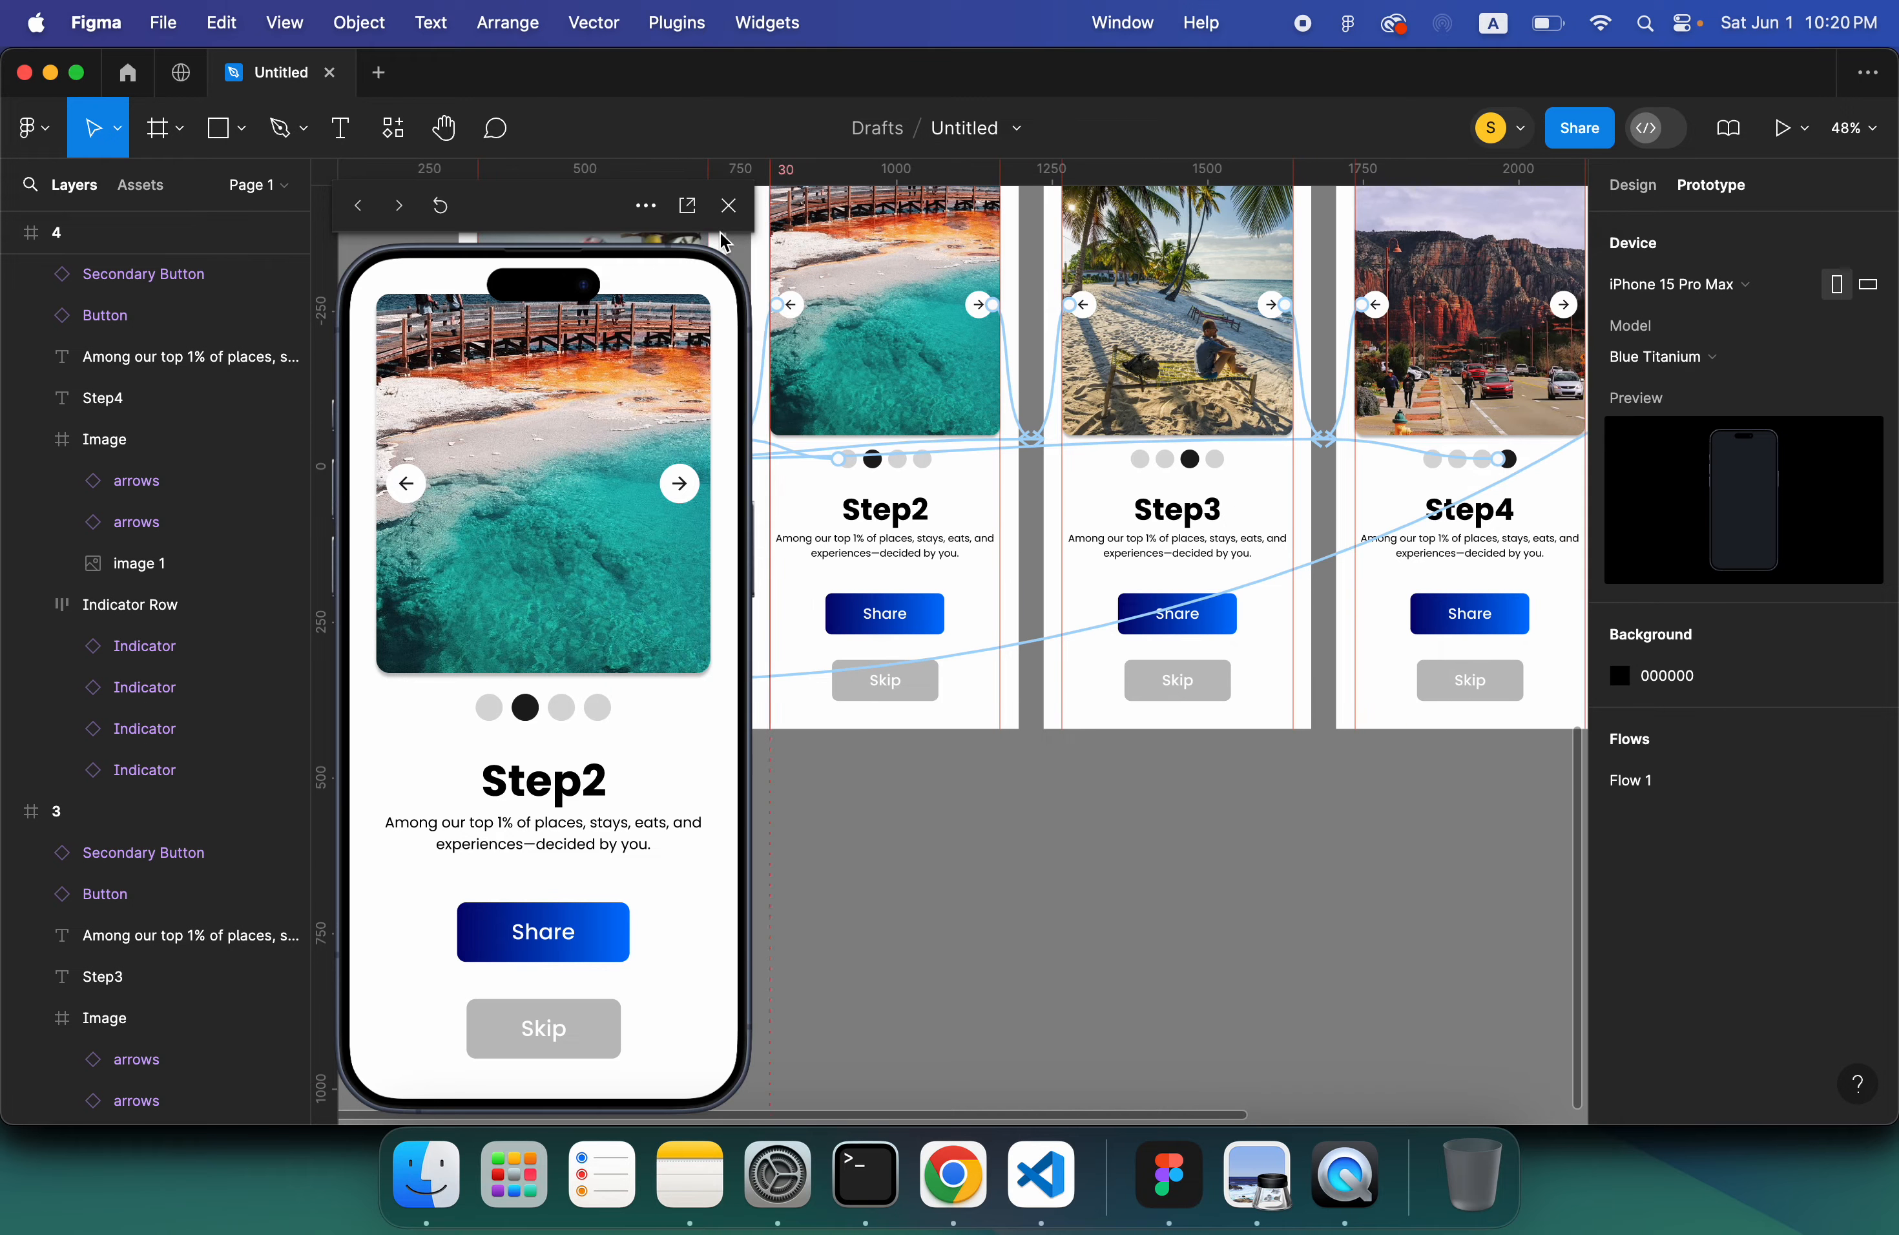
left_click(727, 207)
scroll(746, 626, "up", 1)
scroll(746, 625, "left", 1)
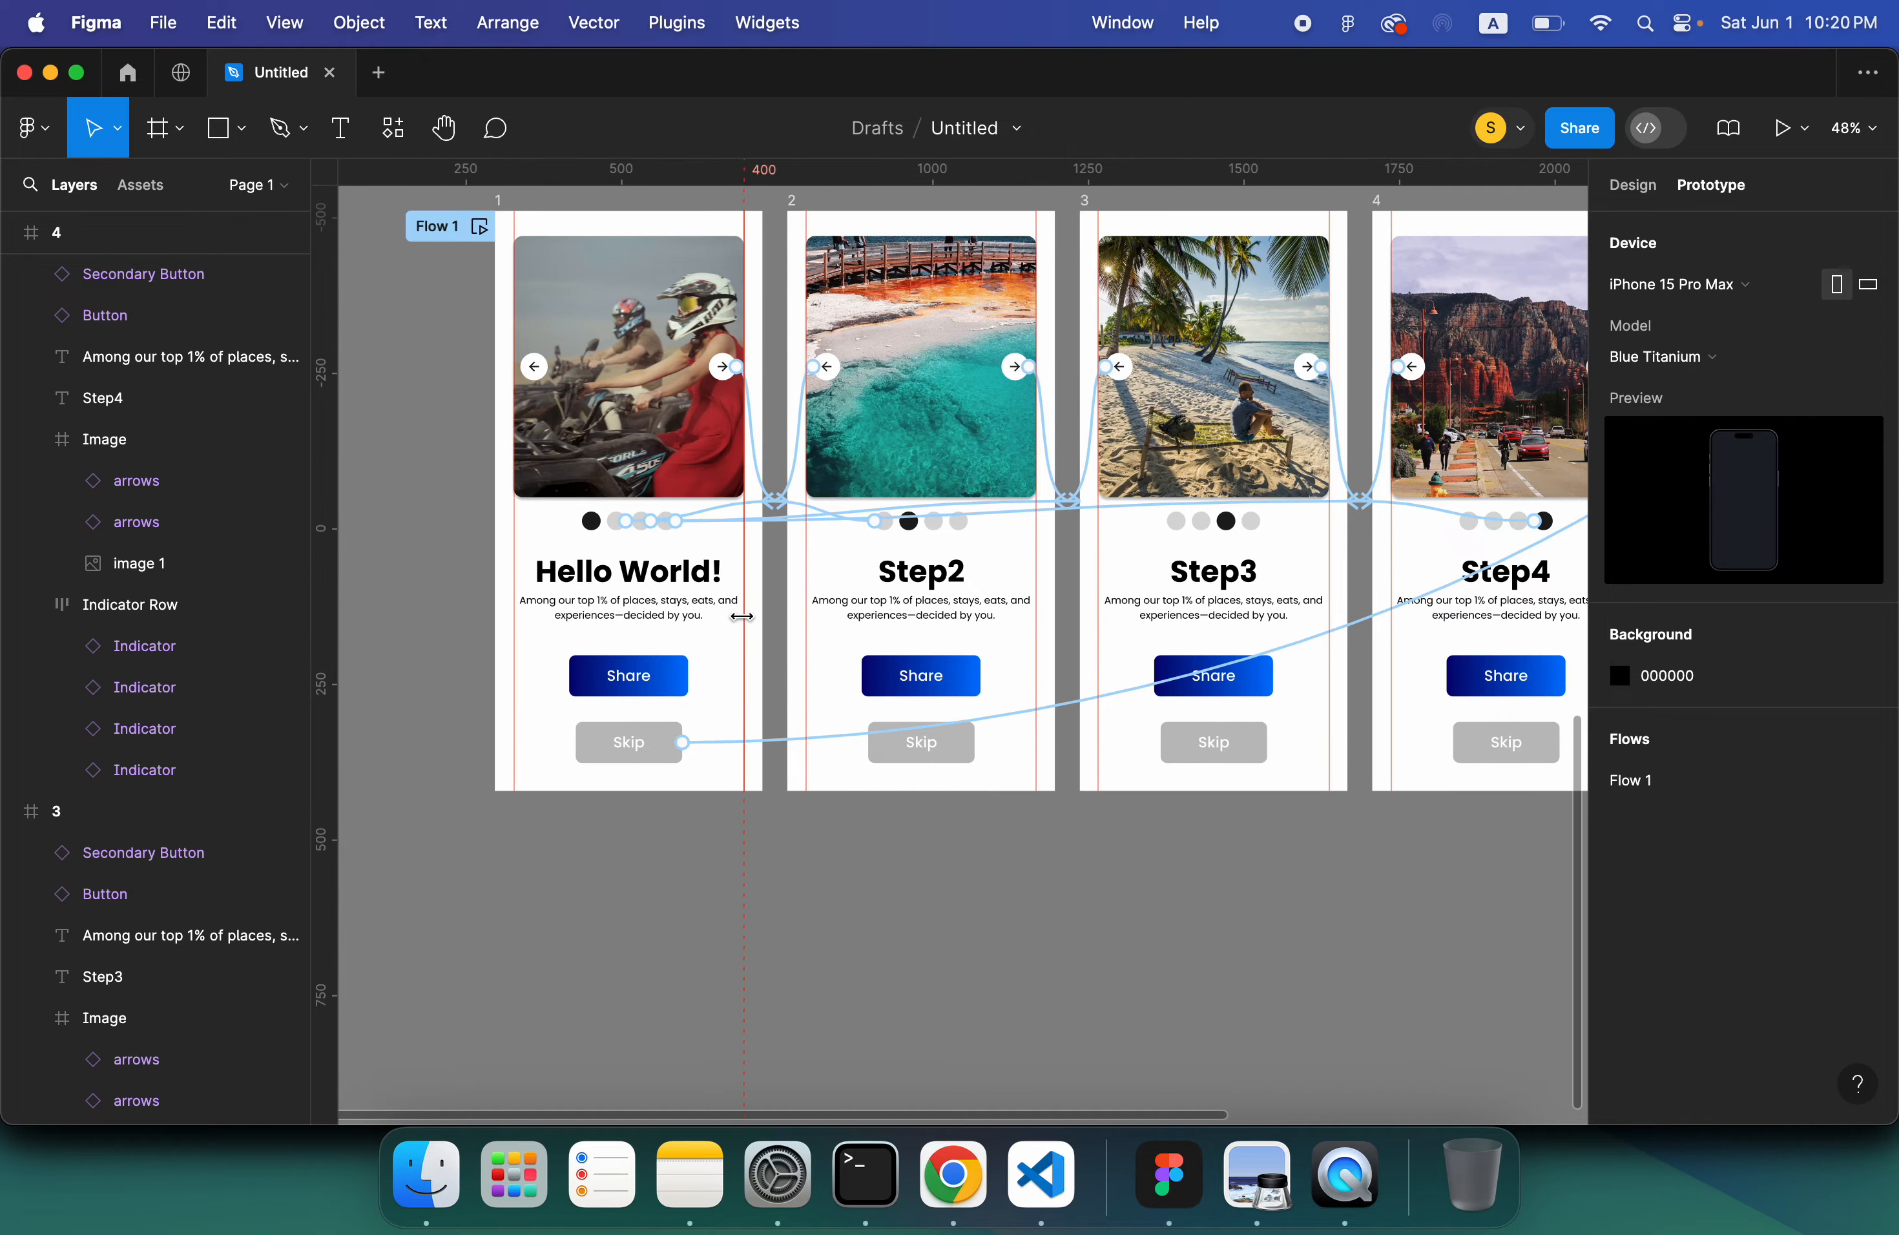
Step: Set the overflow of the Slider frame inside the Dashboard to No scrolling
scroll(738, 641, "right", 5)
scroll(737, 641, "down", 2)
scroll(680, 790, "down", 3)
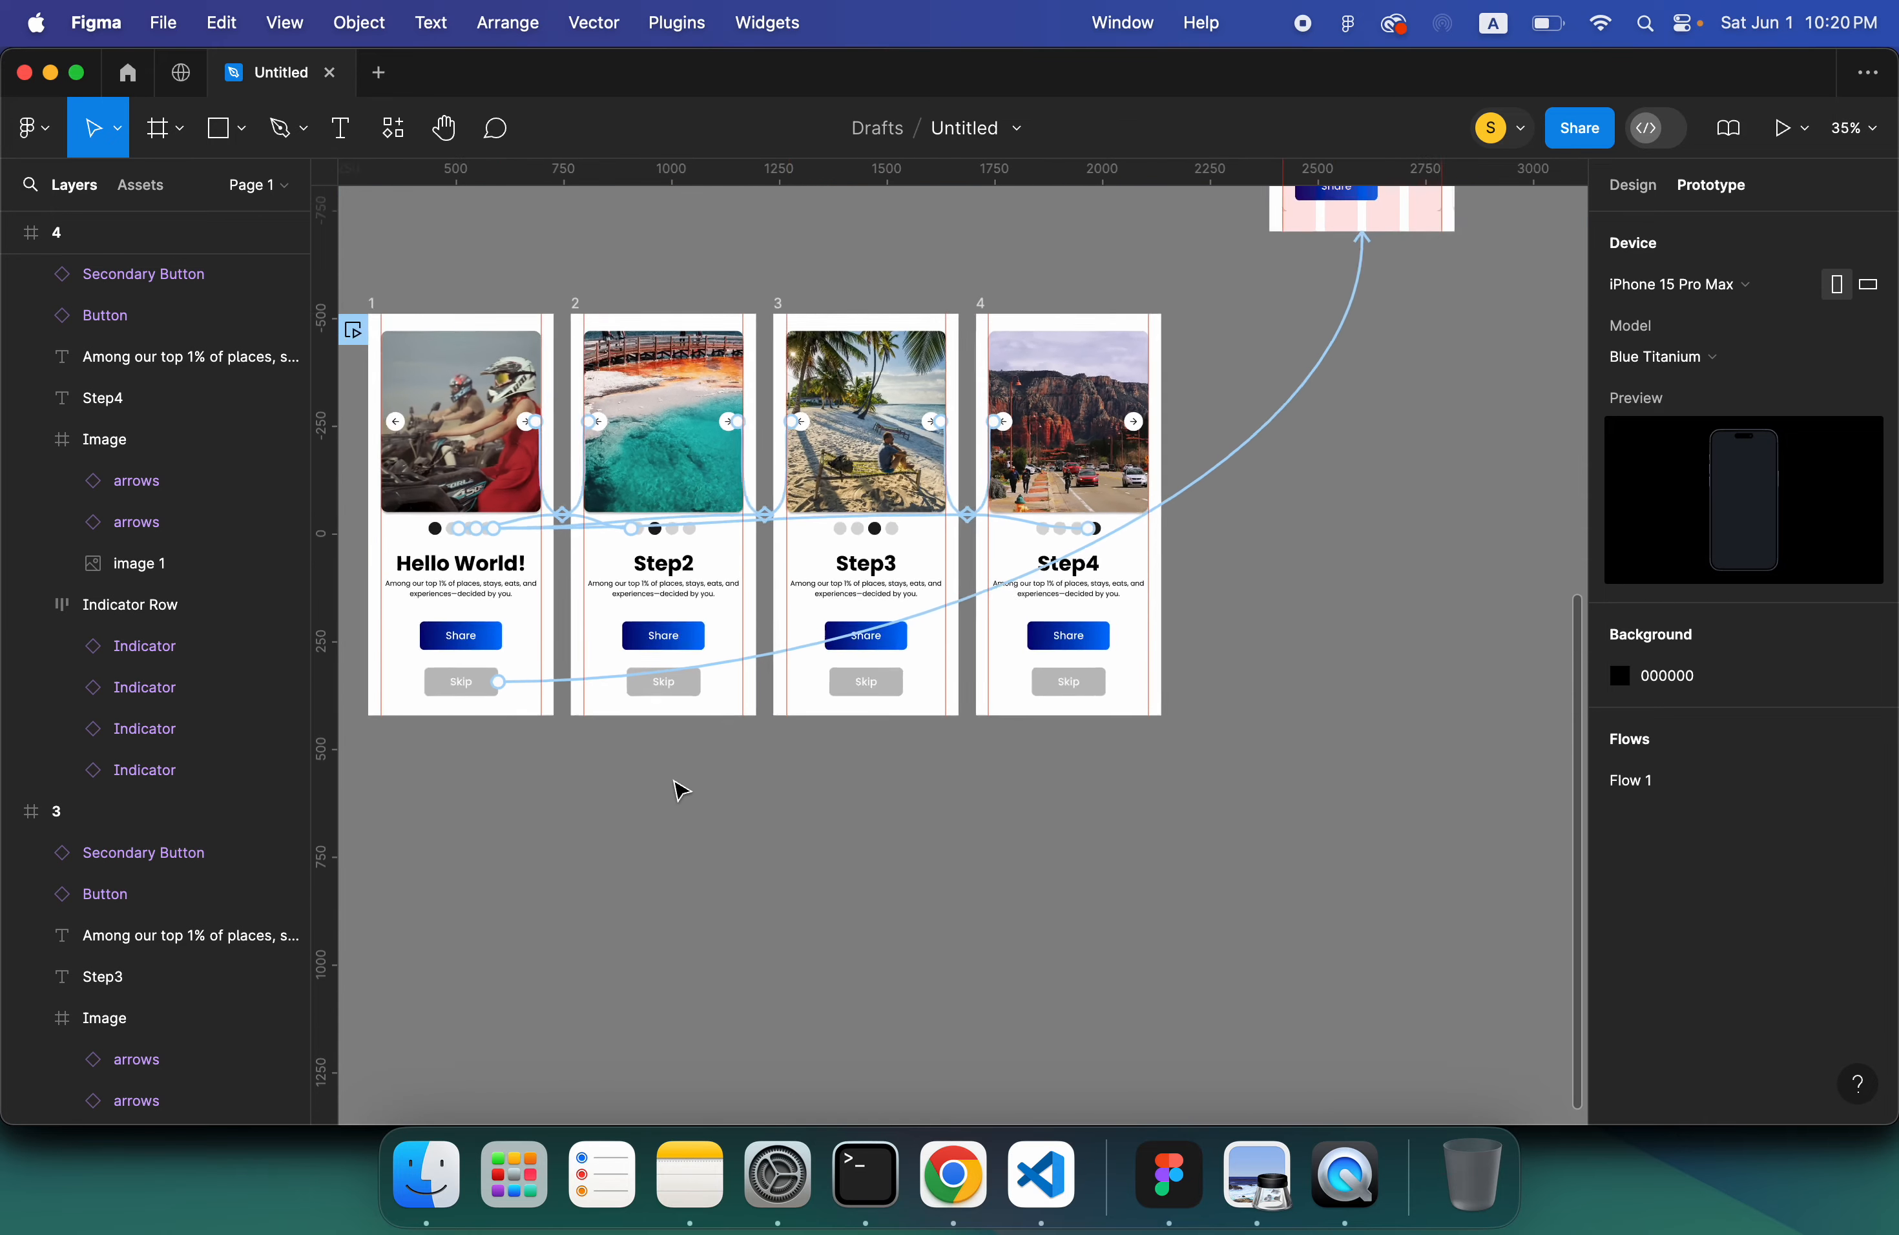
scroll(674, 786, "up", 5)
scroll(970, 564, "right", 2)
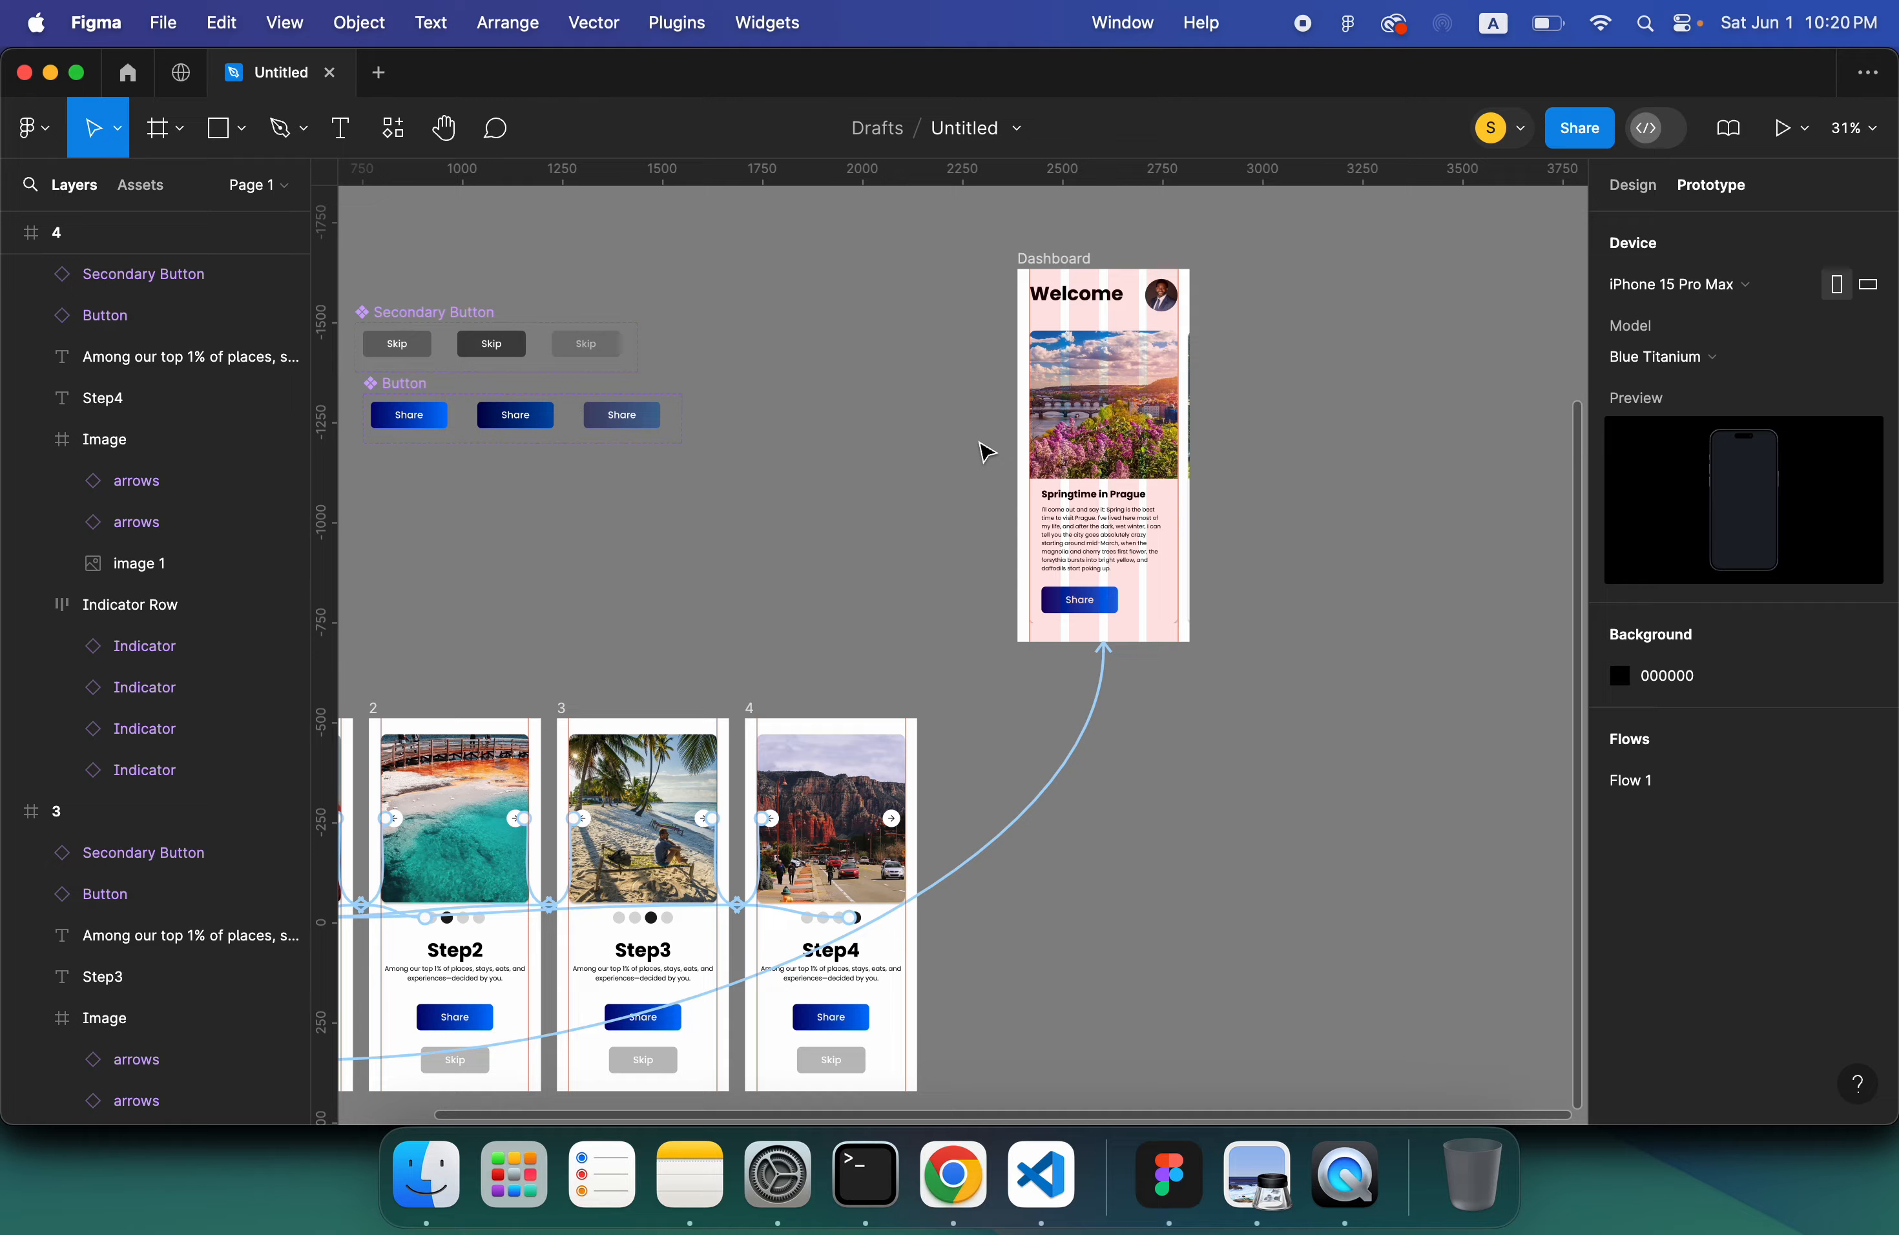
scroll(983, 445, "right", 2)
scroll(983, 445, "up", 1)
left_click(974, 286)
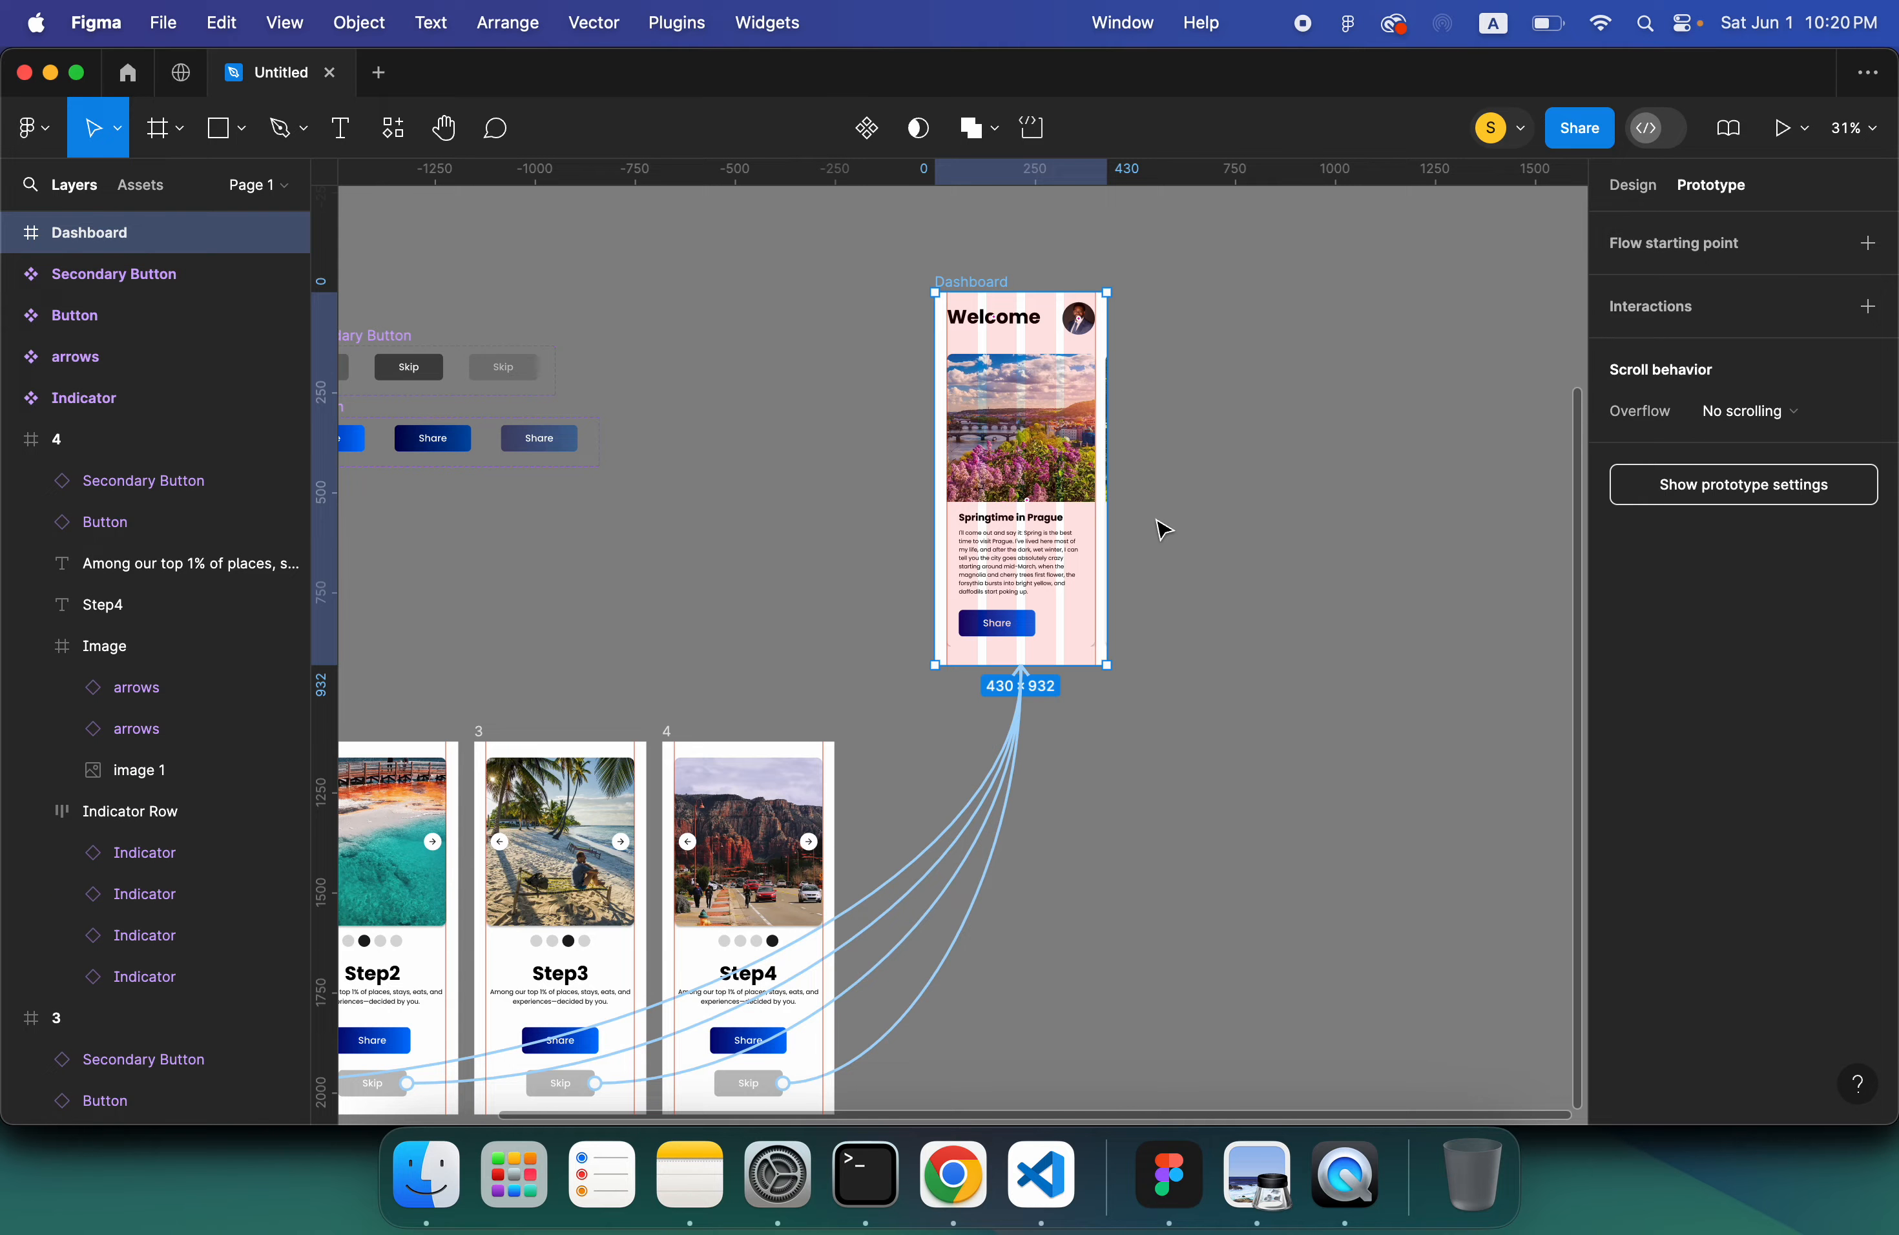
key("shift+2")
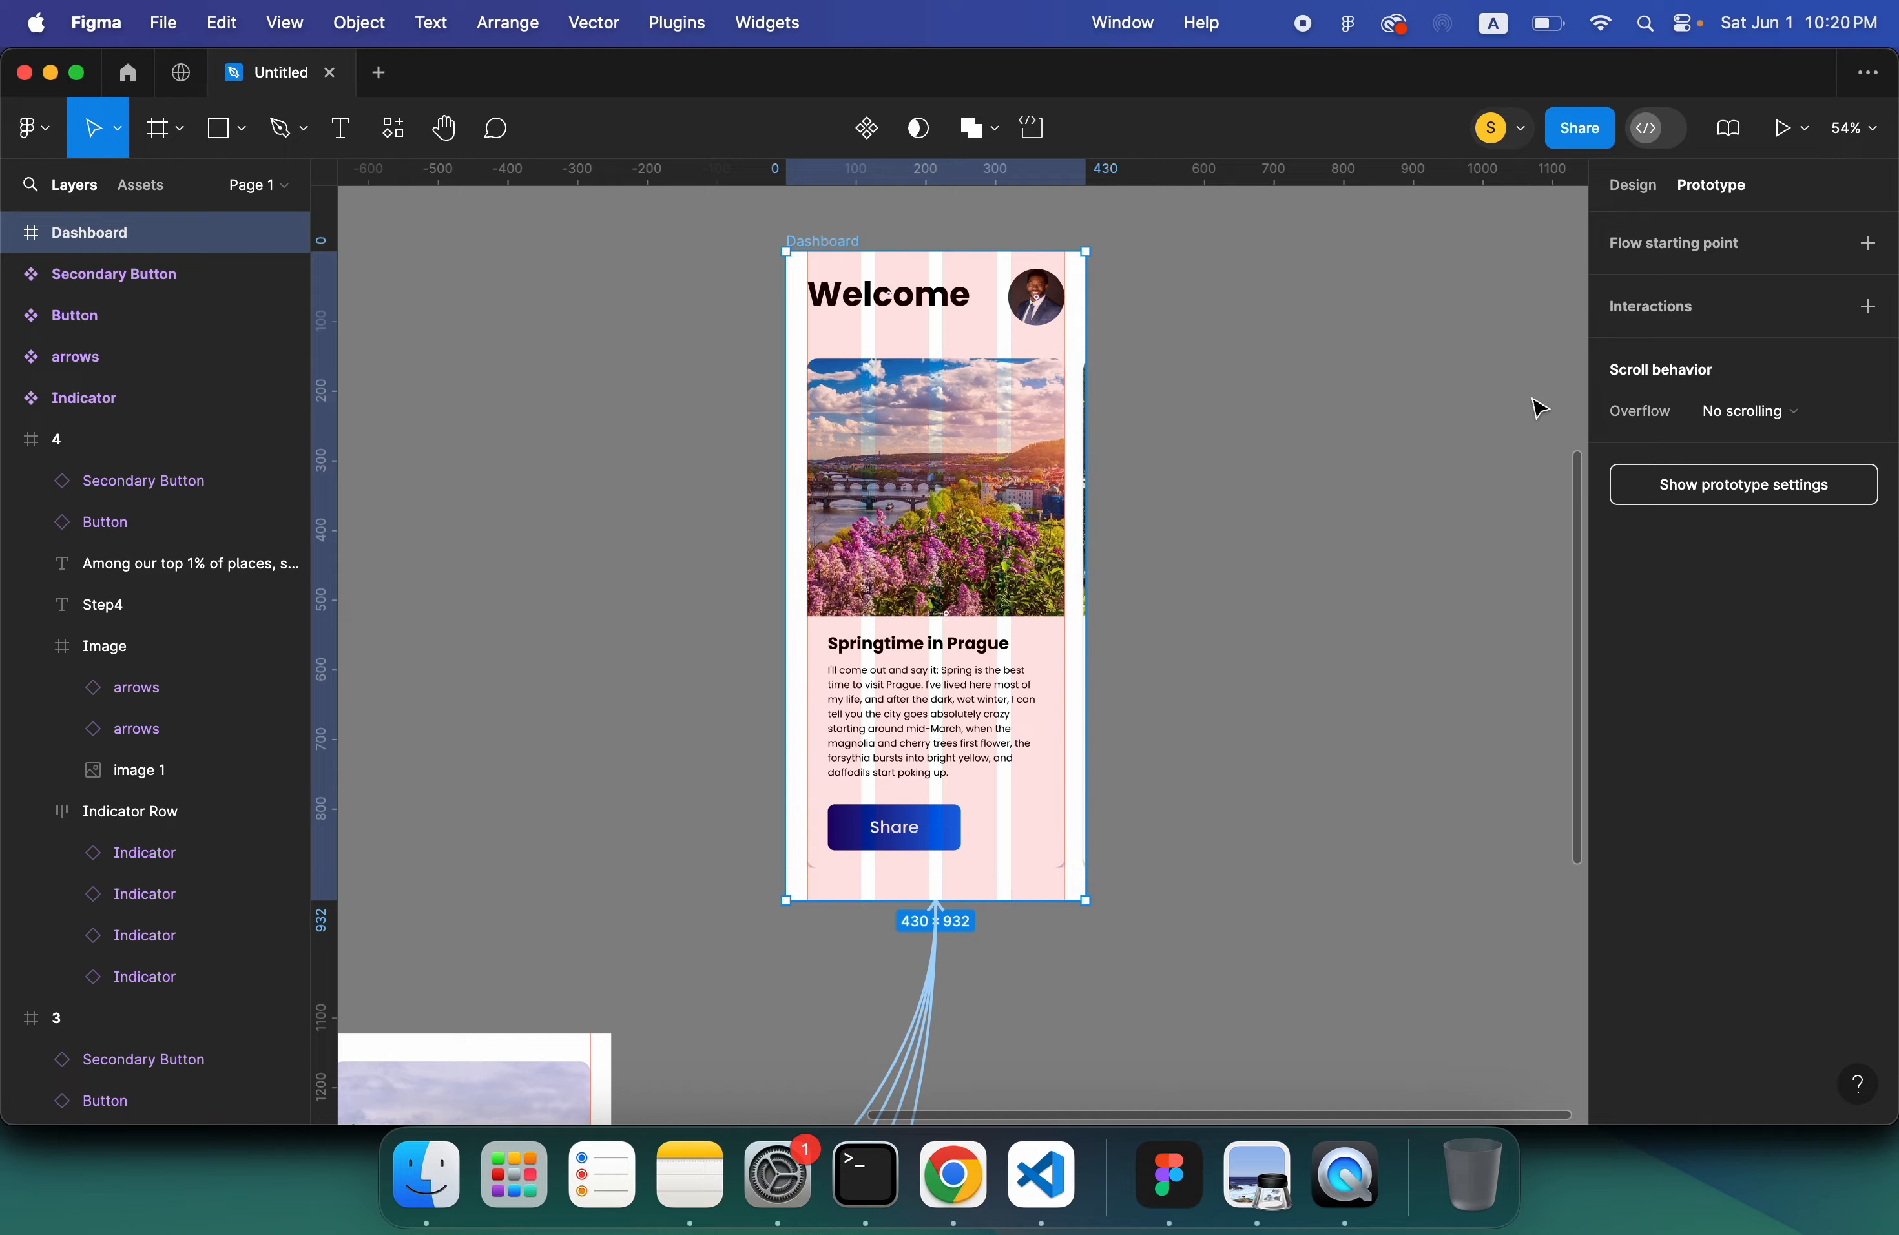
left_click(1047, 404)
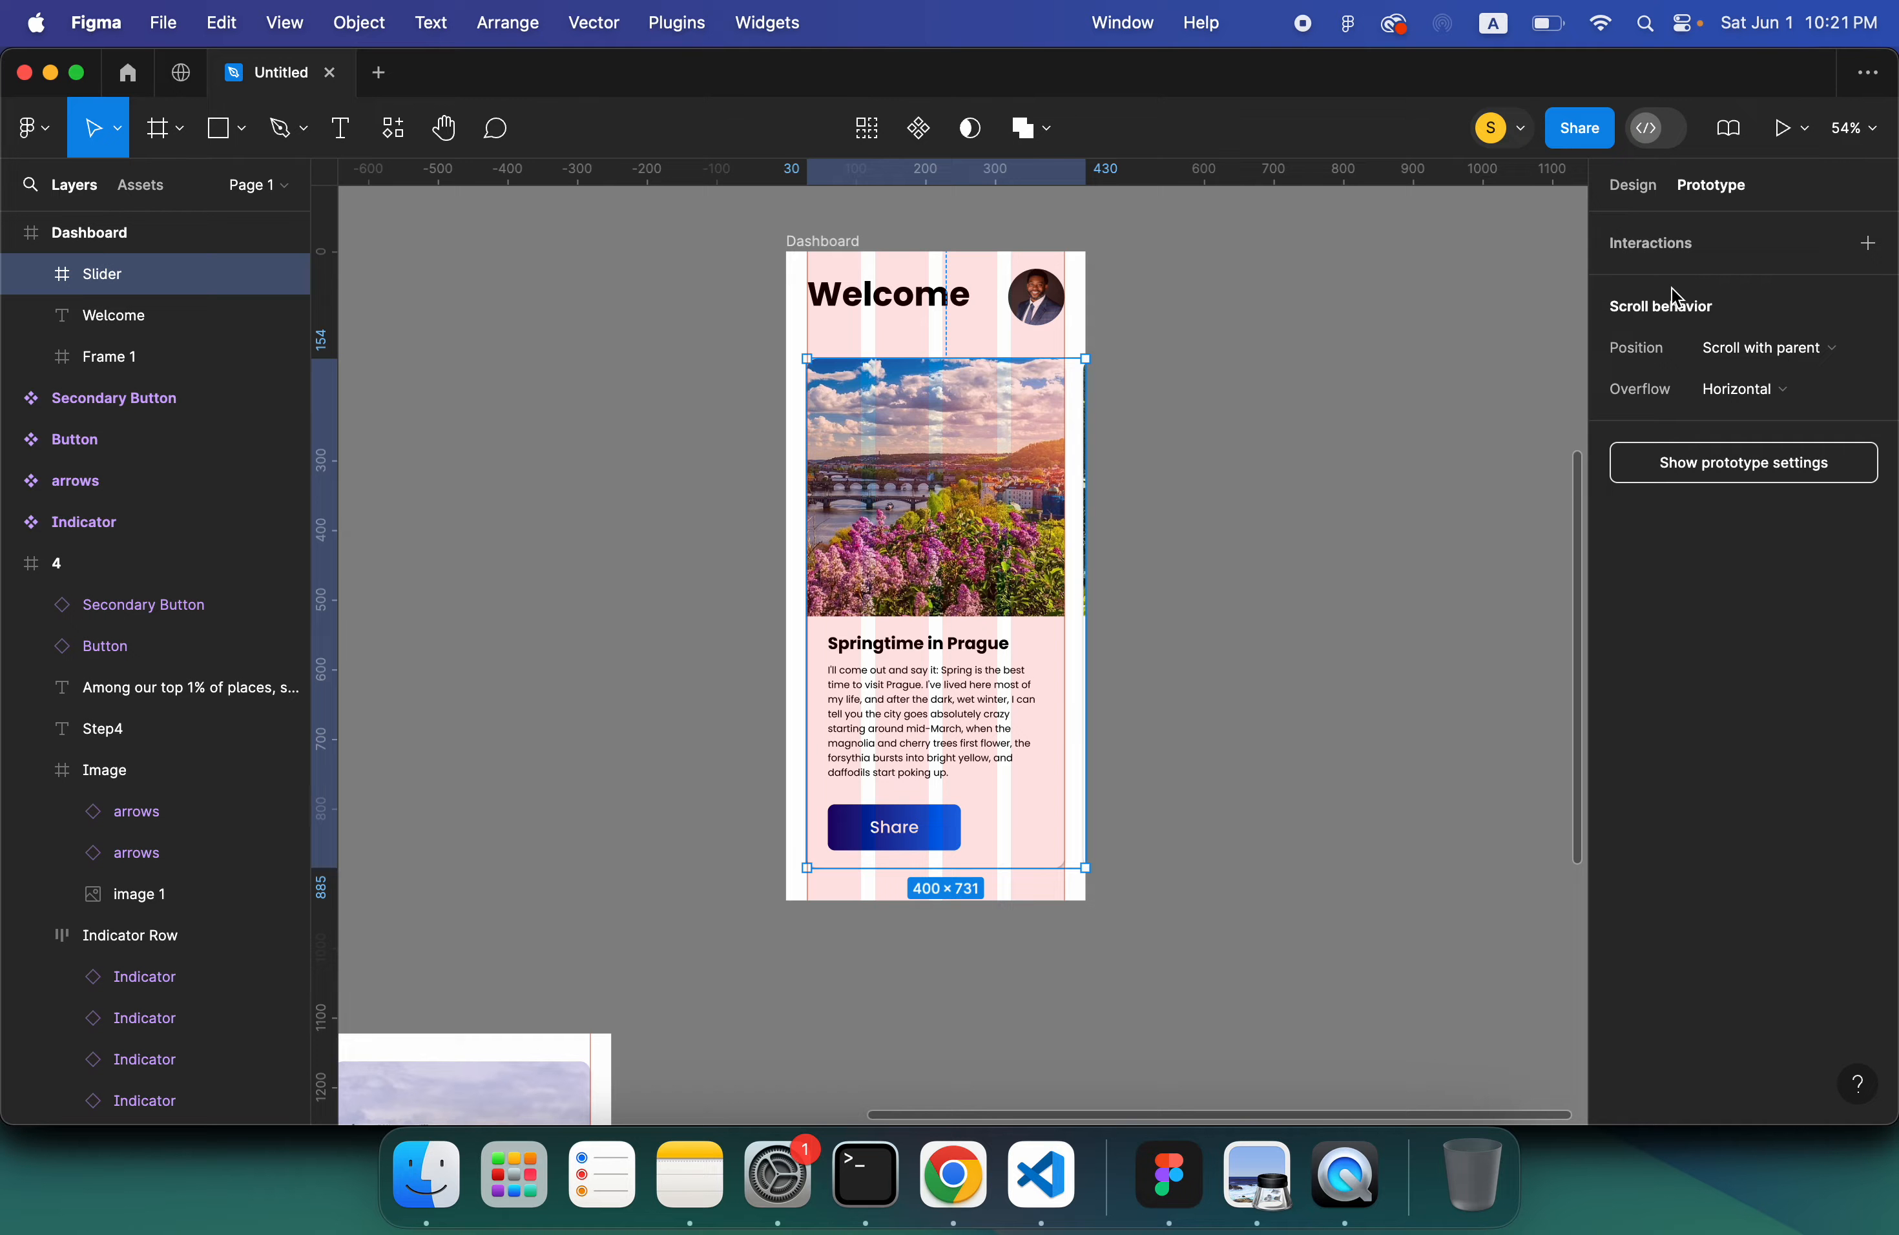
left_click(1756, 389)
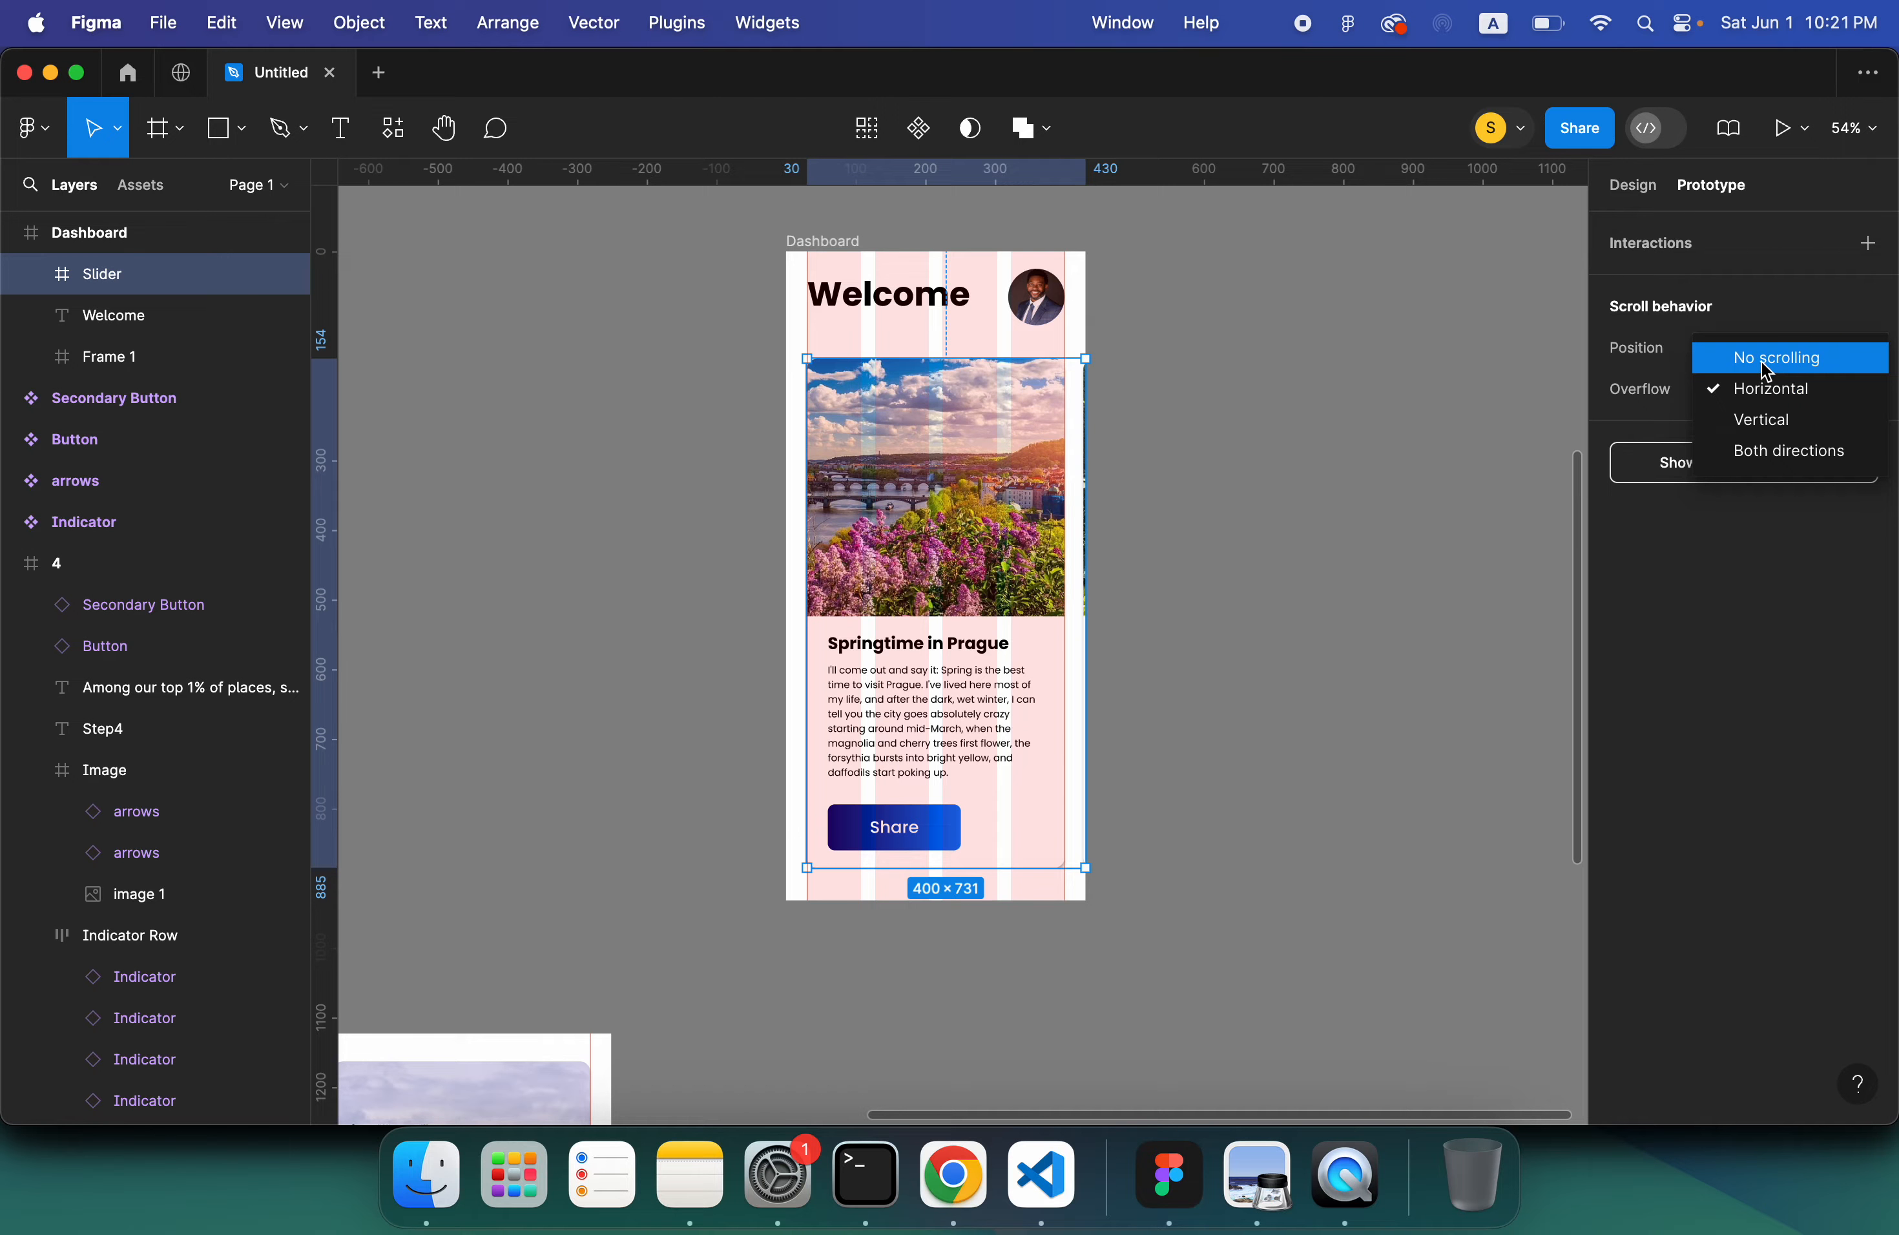
left_click(1764, 358)
left_click(1457, 416)
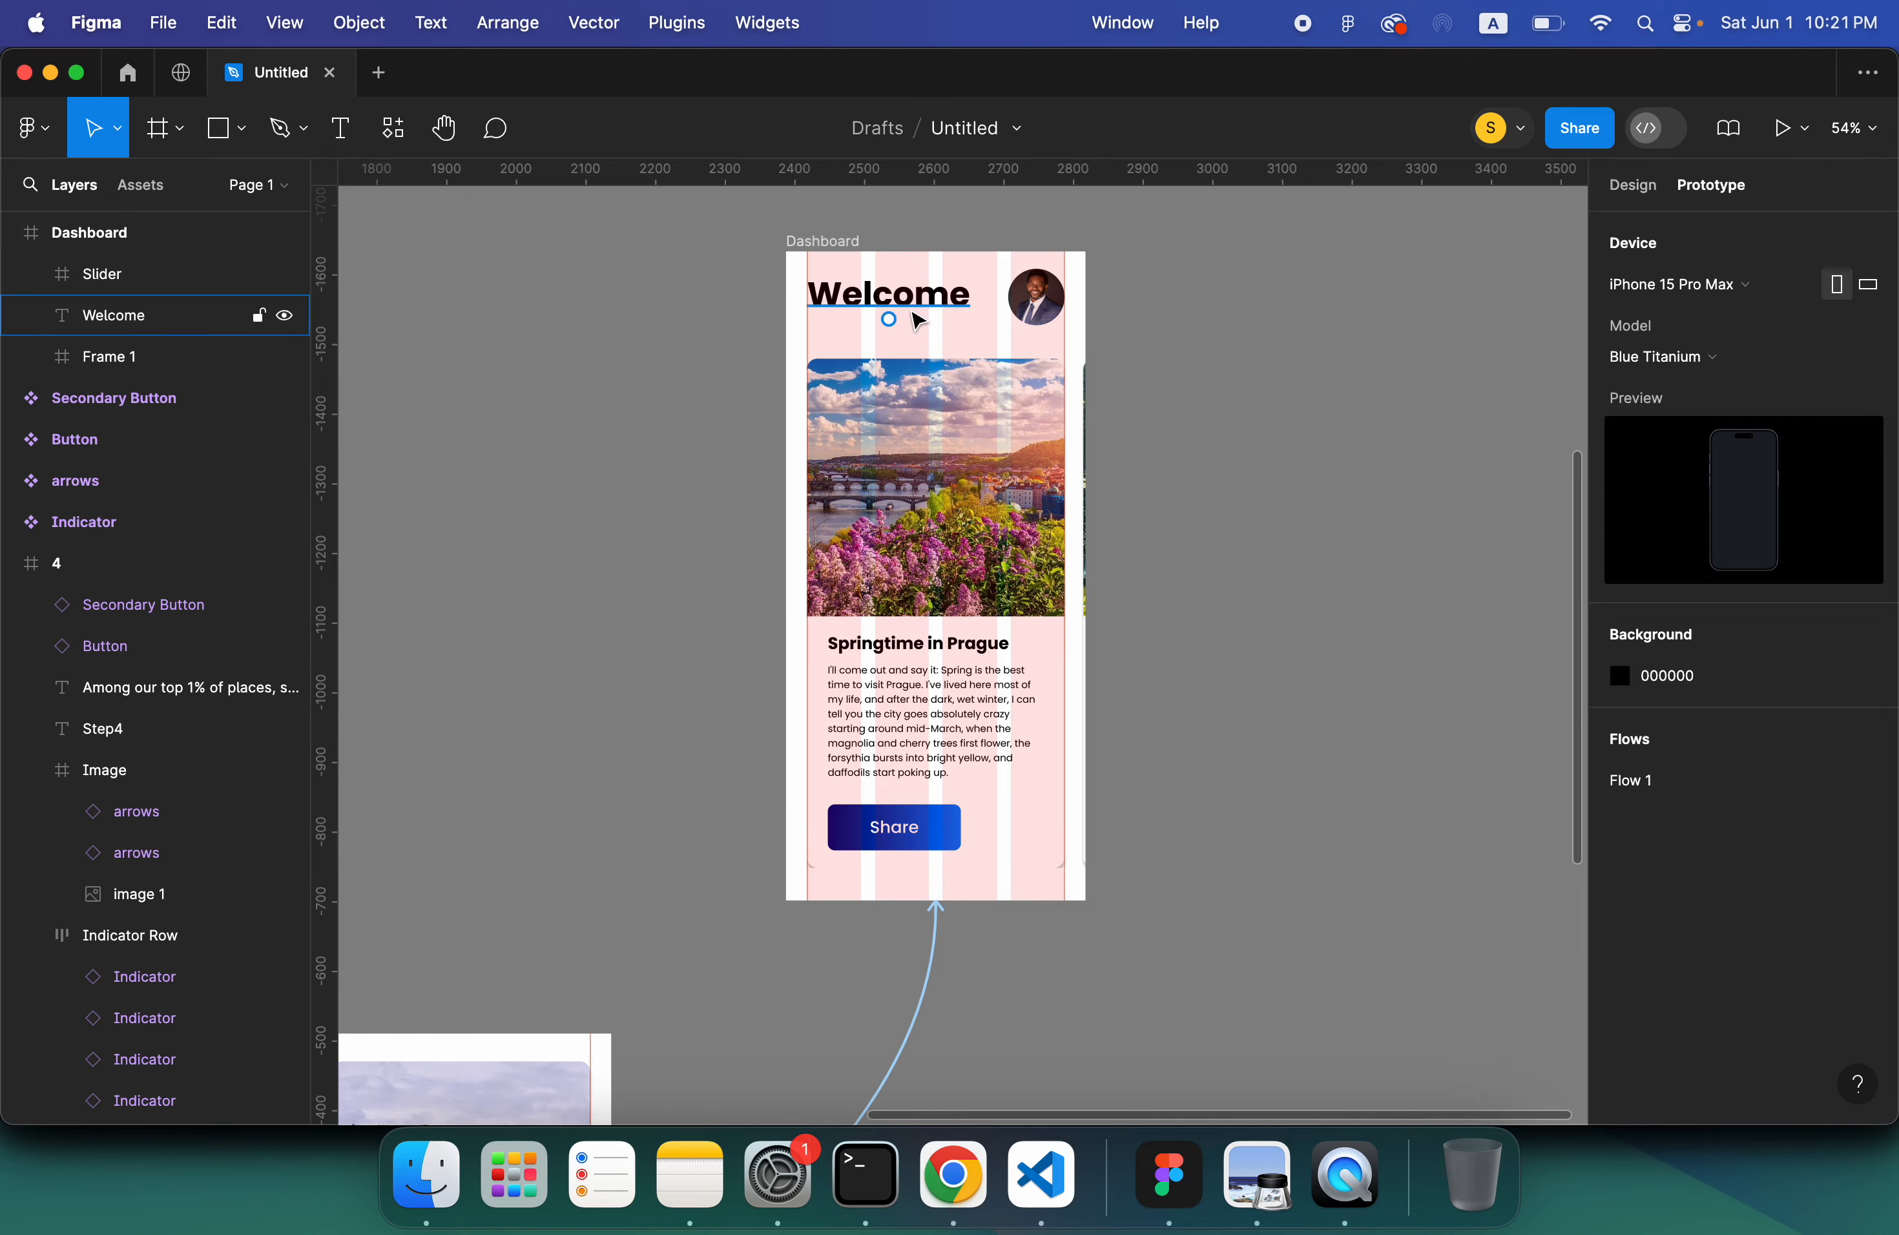
Step: Open the prototype in presentation view and return to the design file
left_click(842, 241)
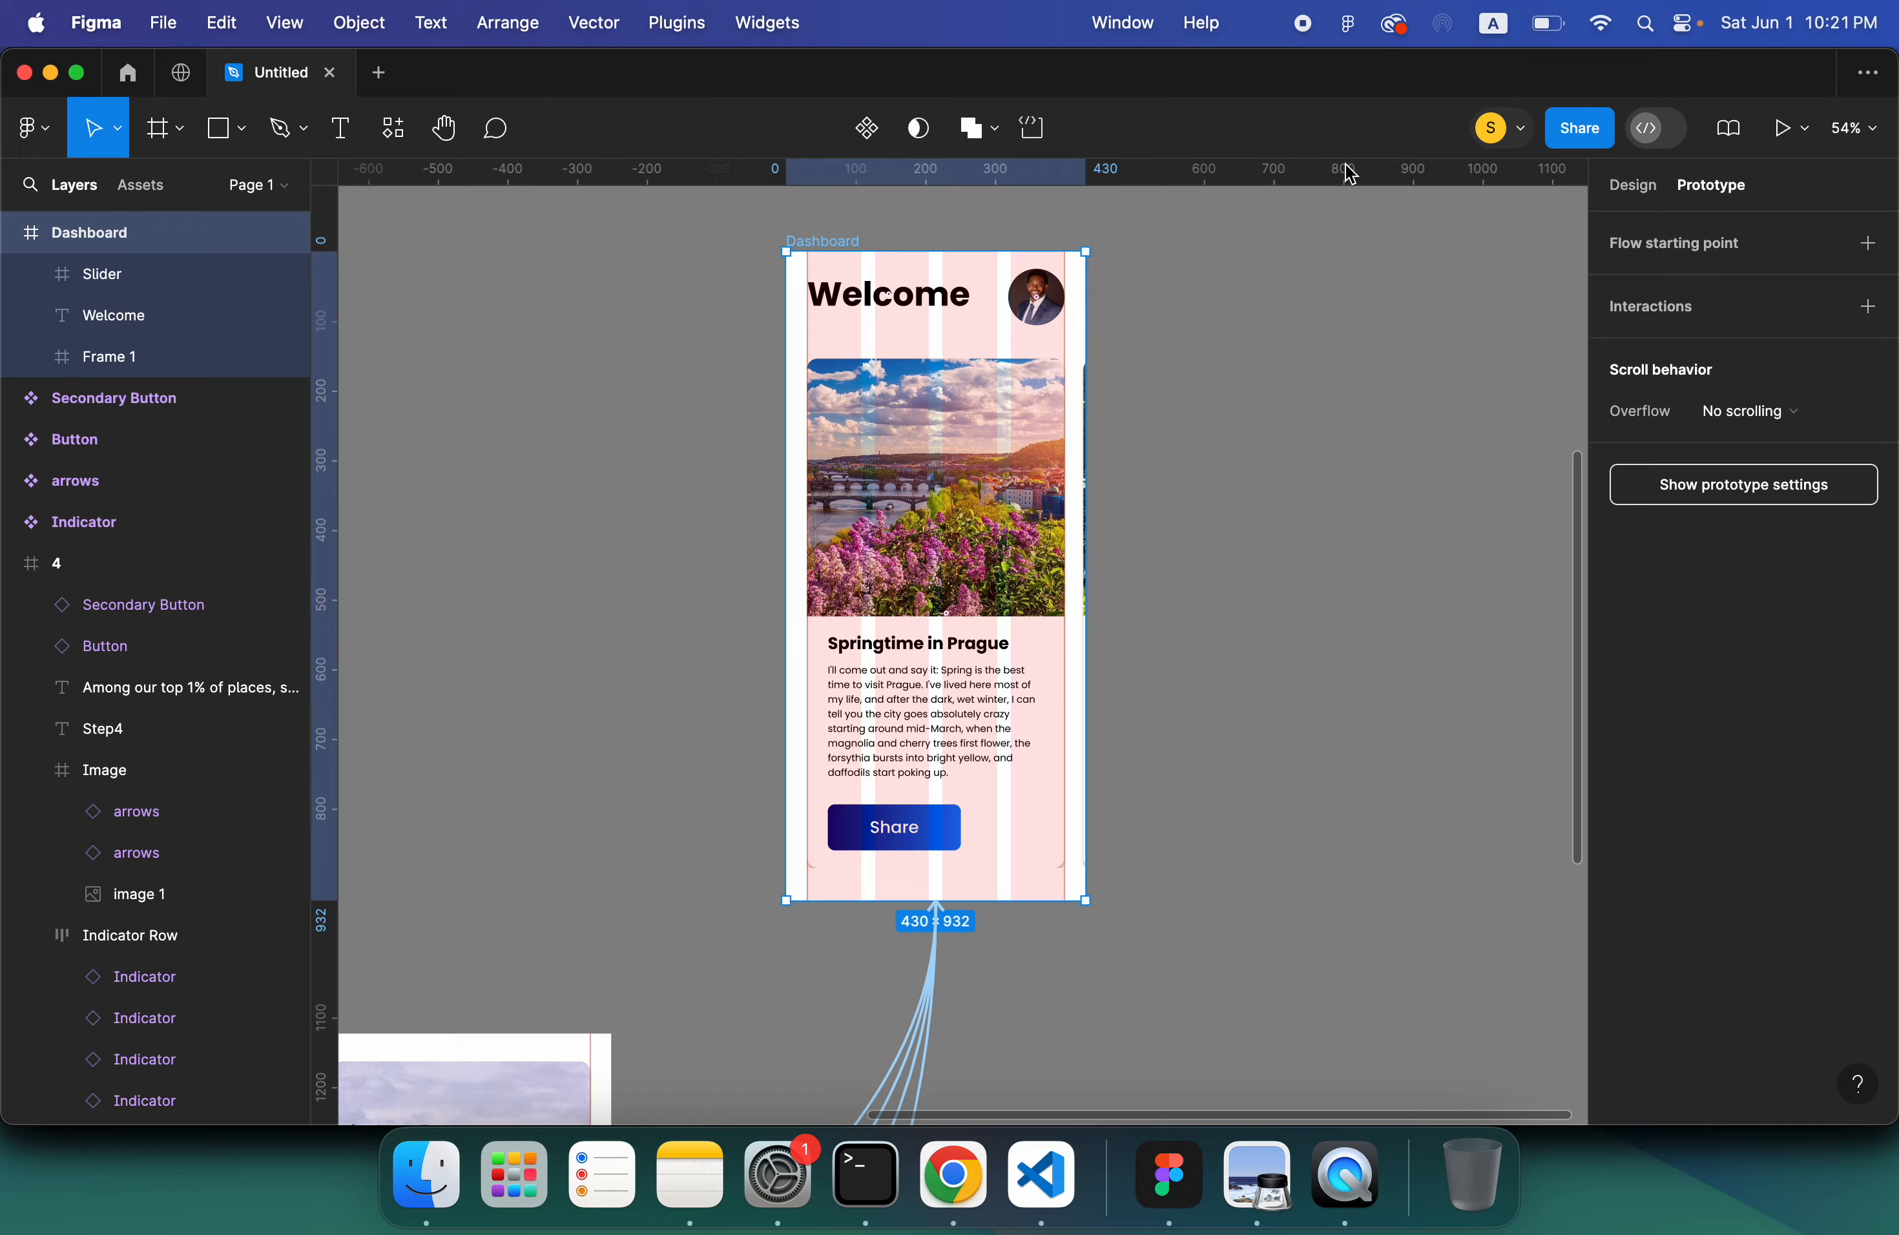
left_click(1782, 143)
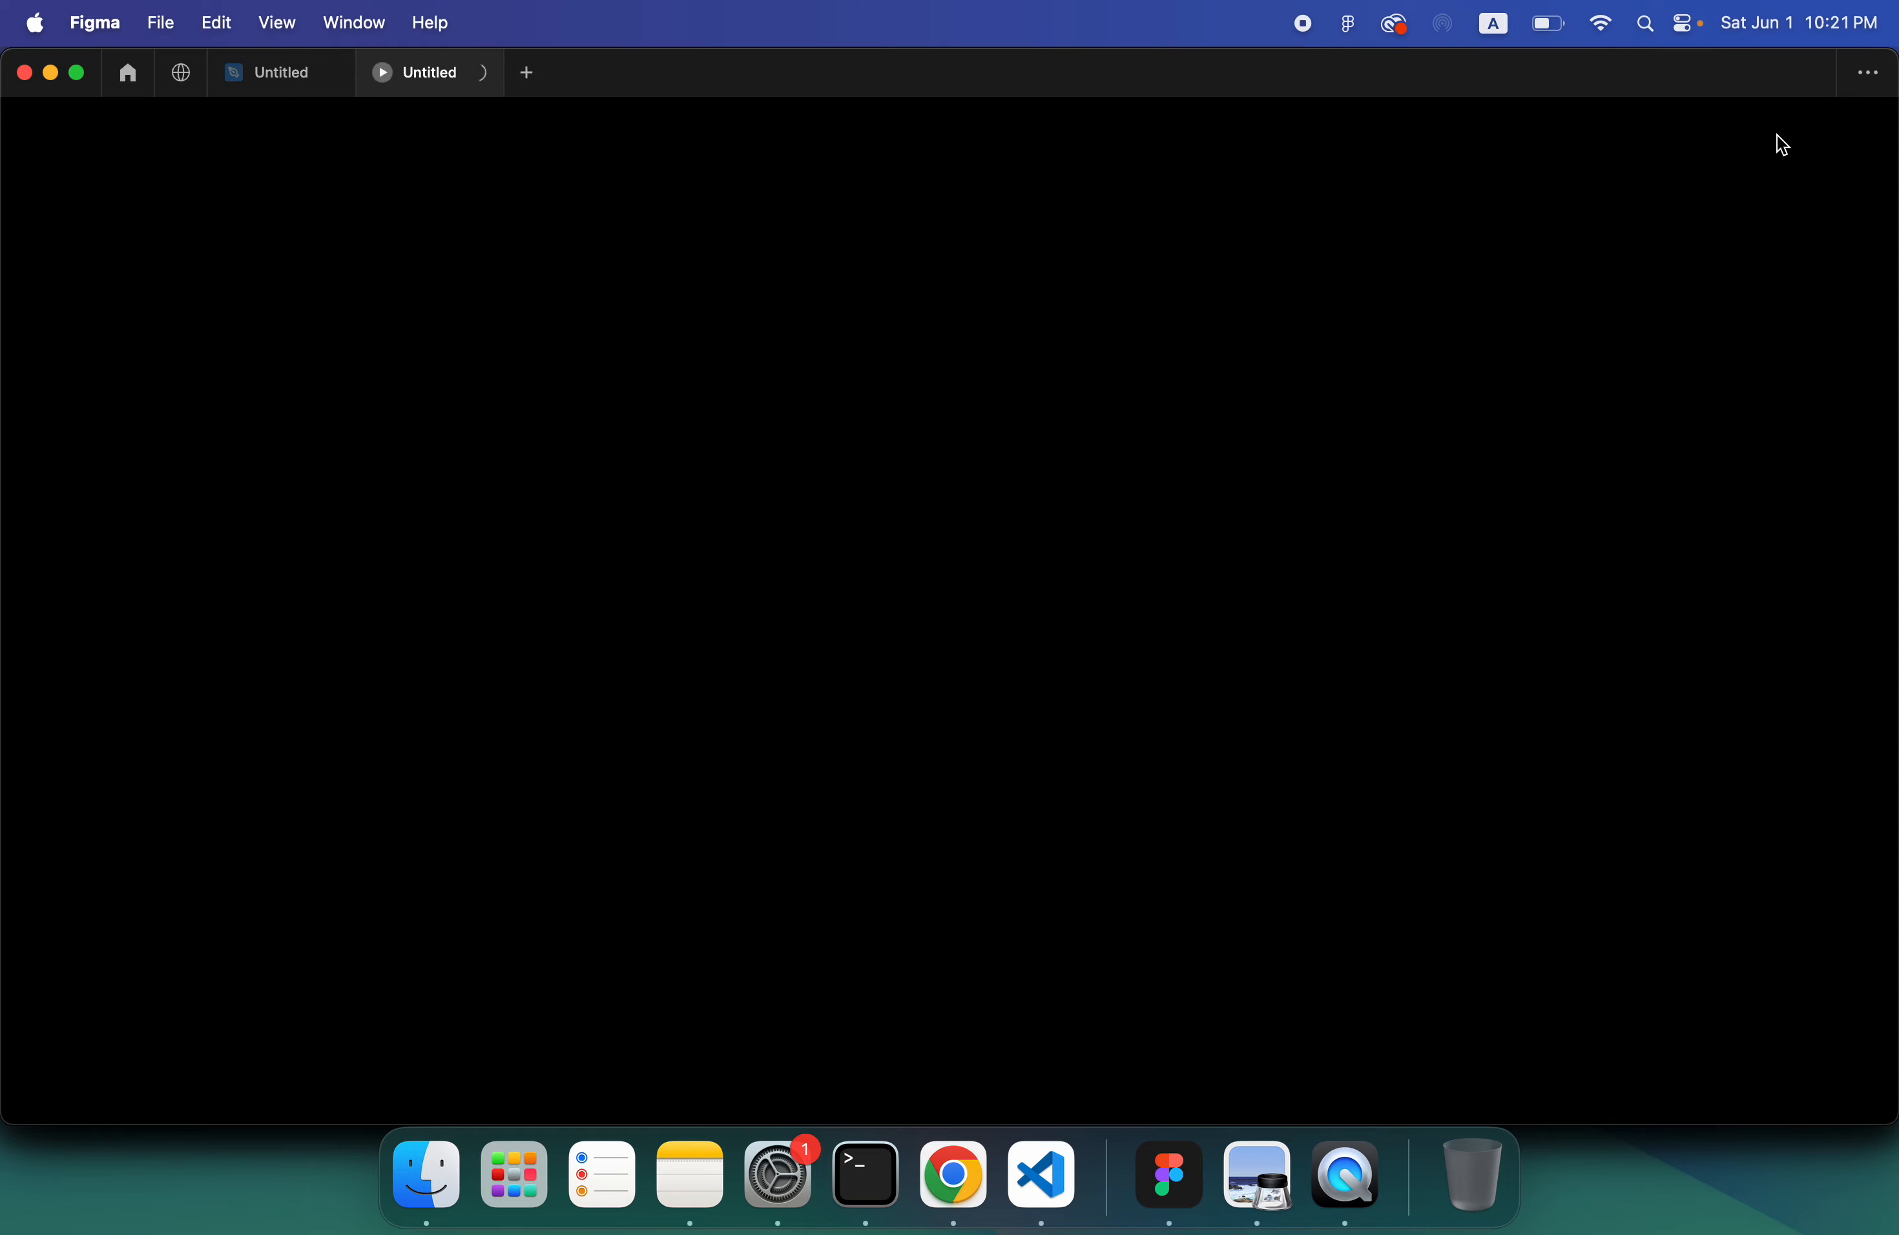
left_click(479, 76)
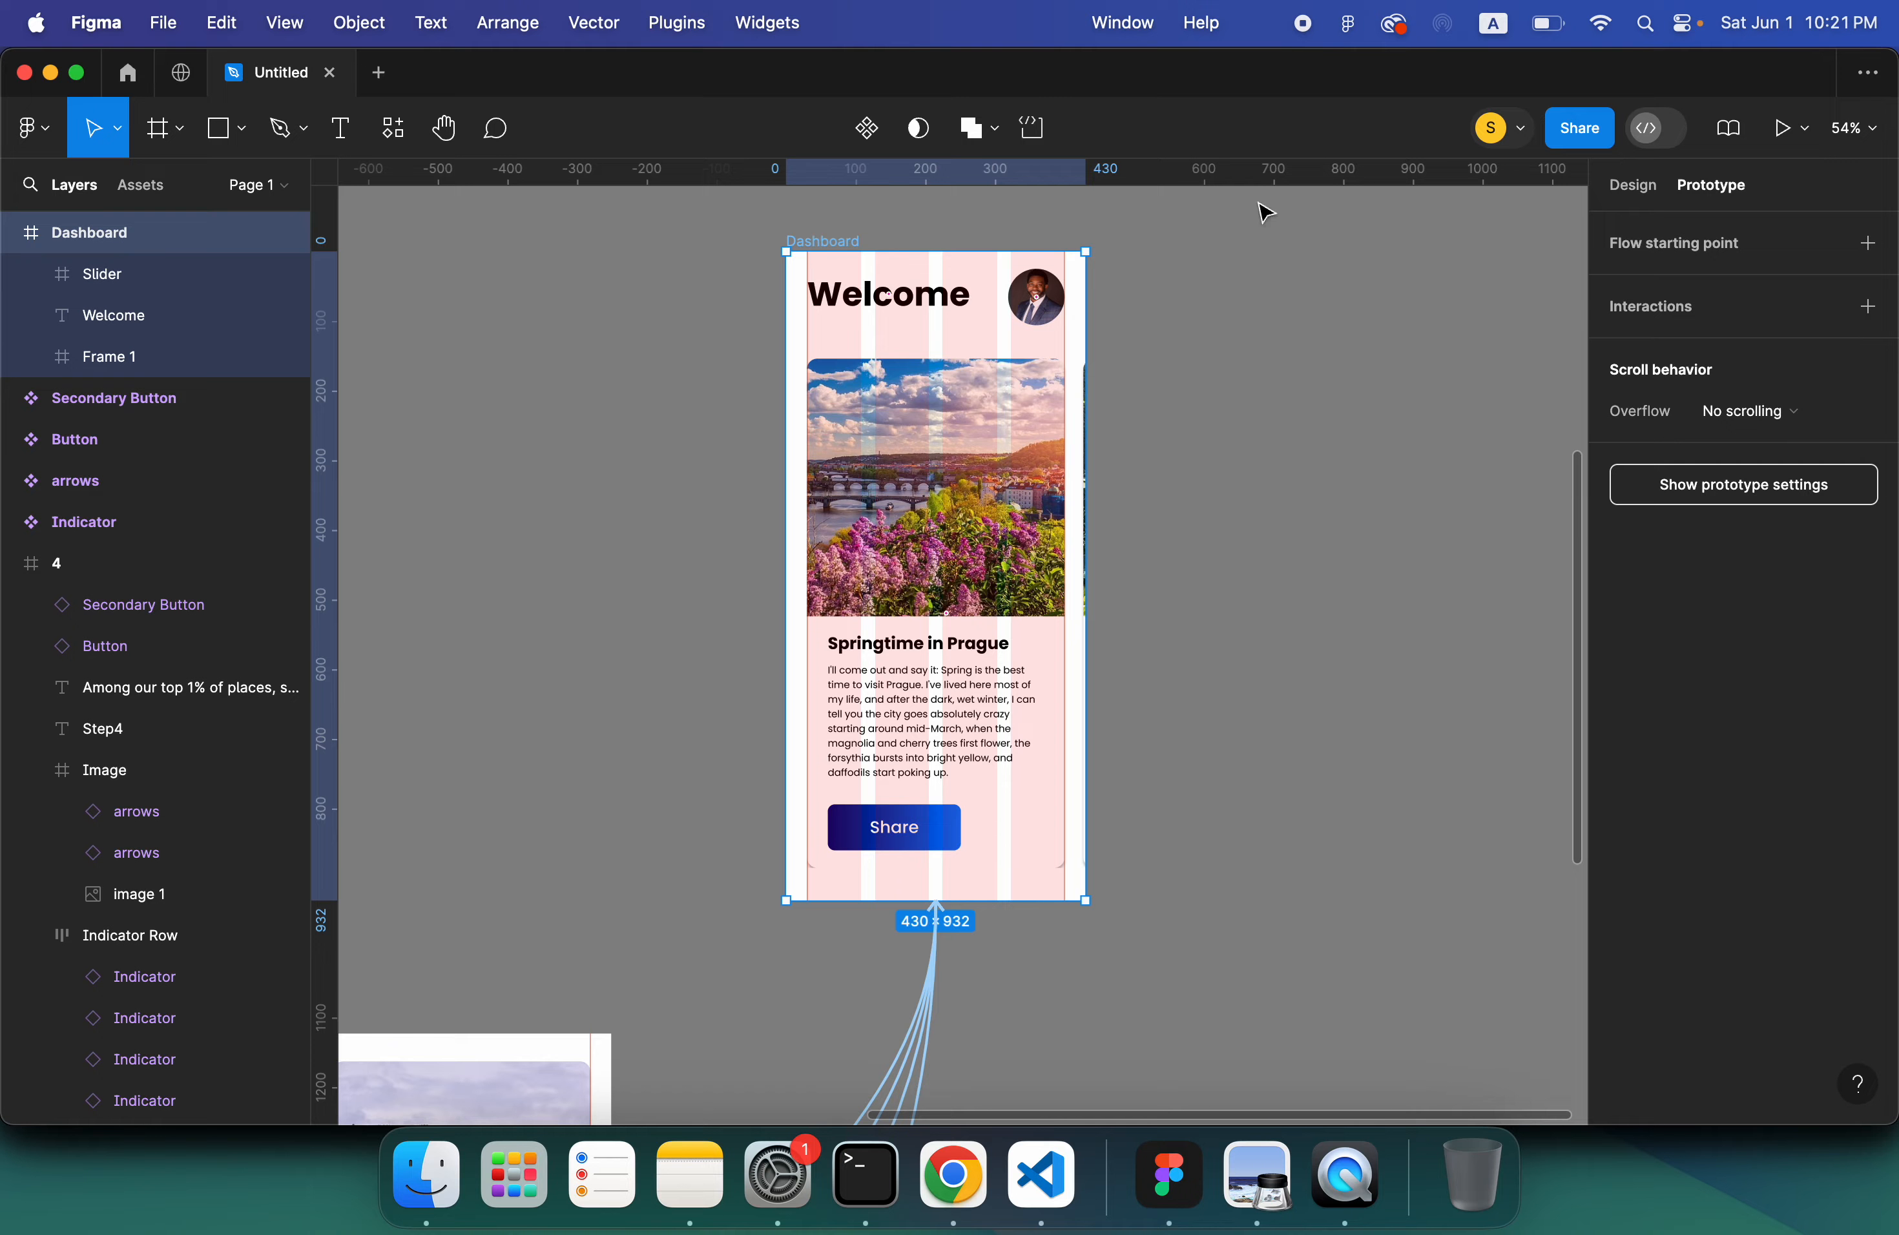
Step: Preview Flow 1 and test the Skip button's navigation to the Dashboard
scroll(936, 721, "left", 20)
scroll(936, 721, "down", 5)
left_click(1070, 604)
left_click(544, 1015)
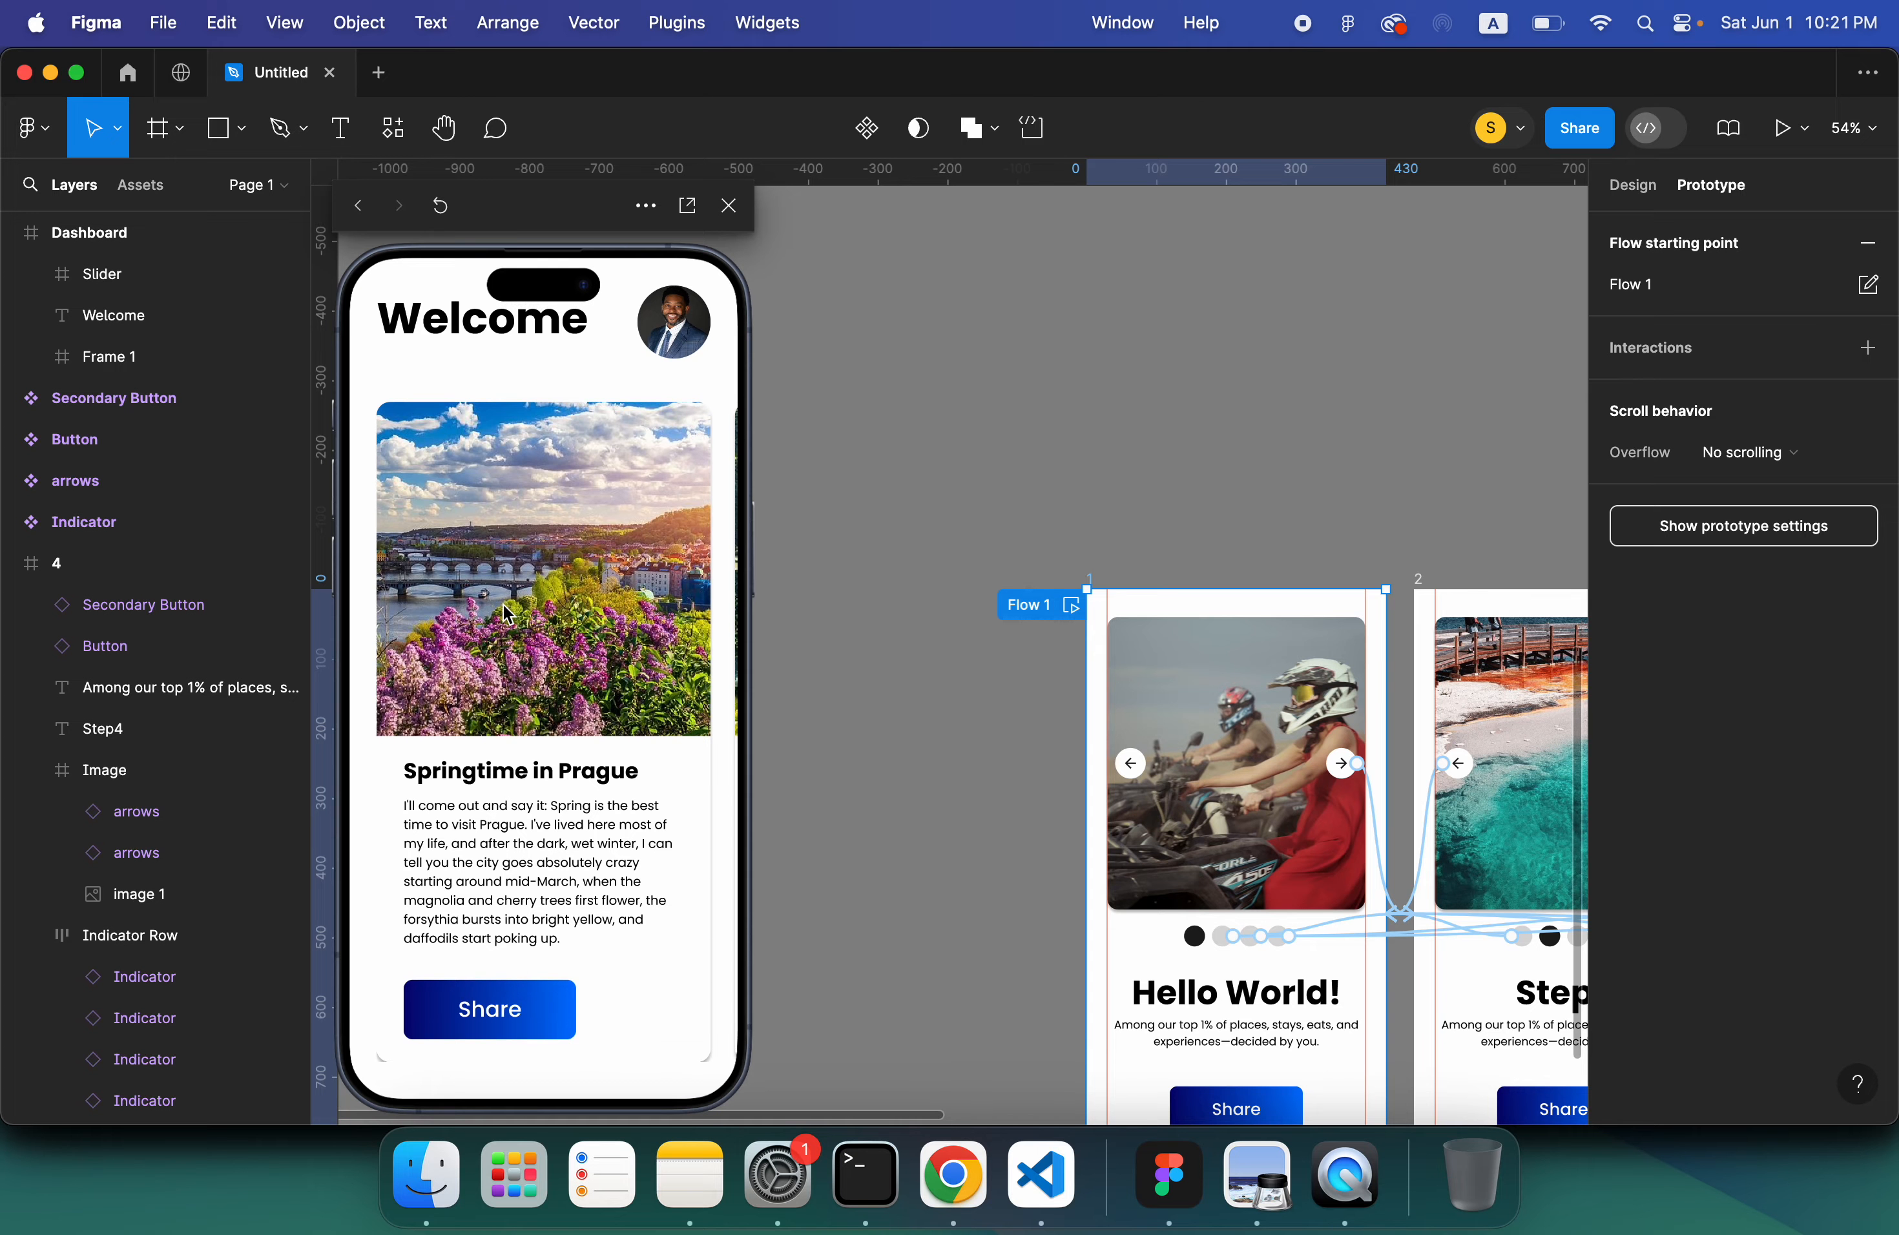
scroll(504, 614, "down", 1)
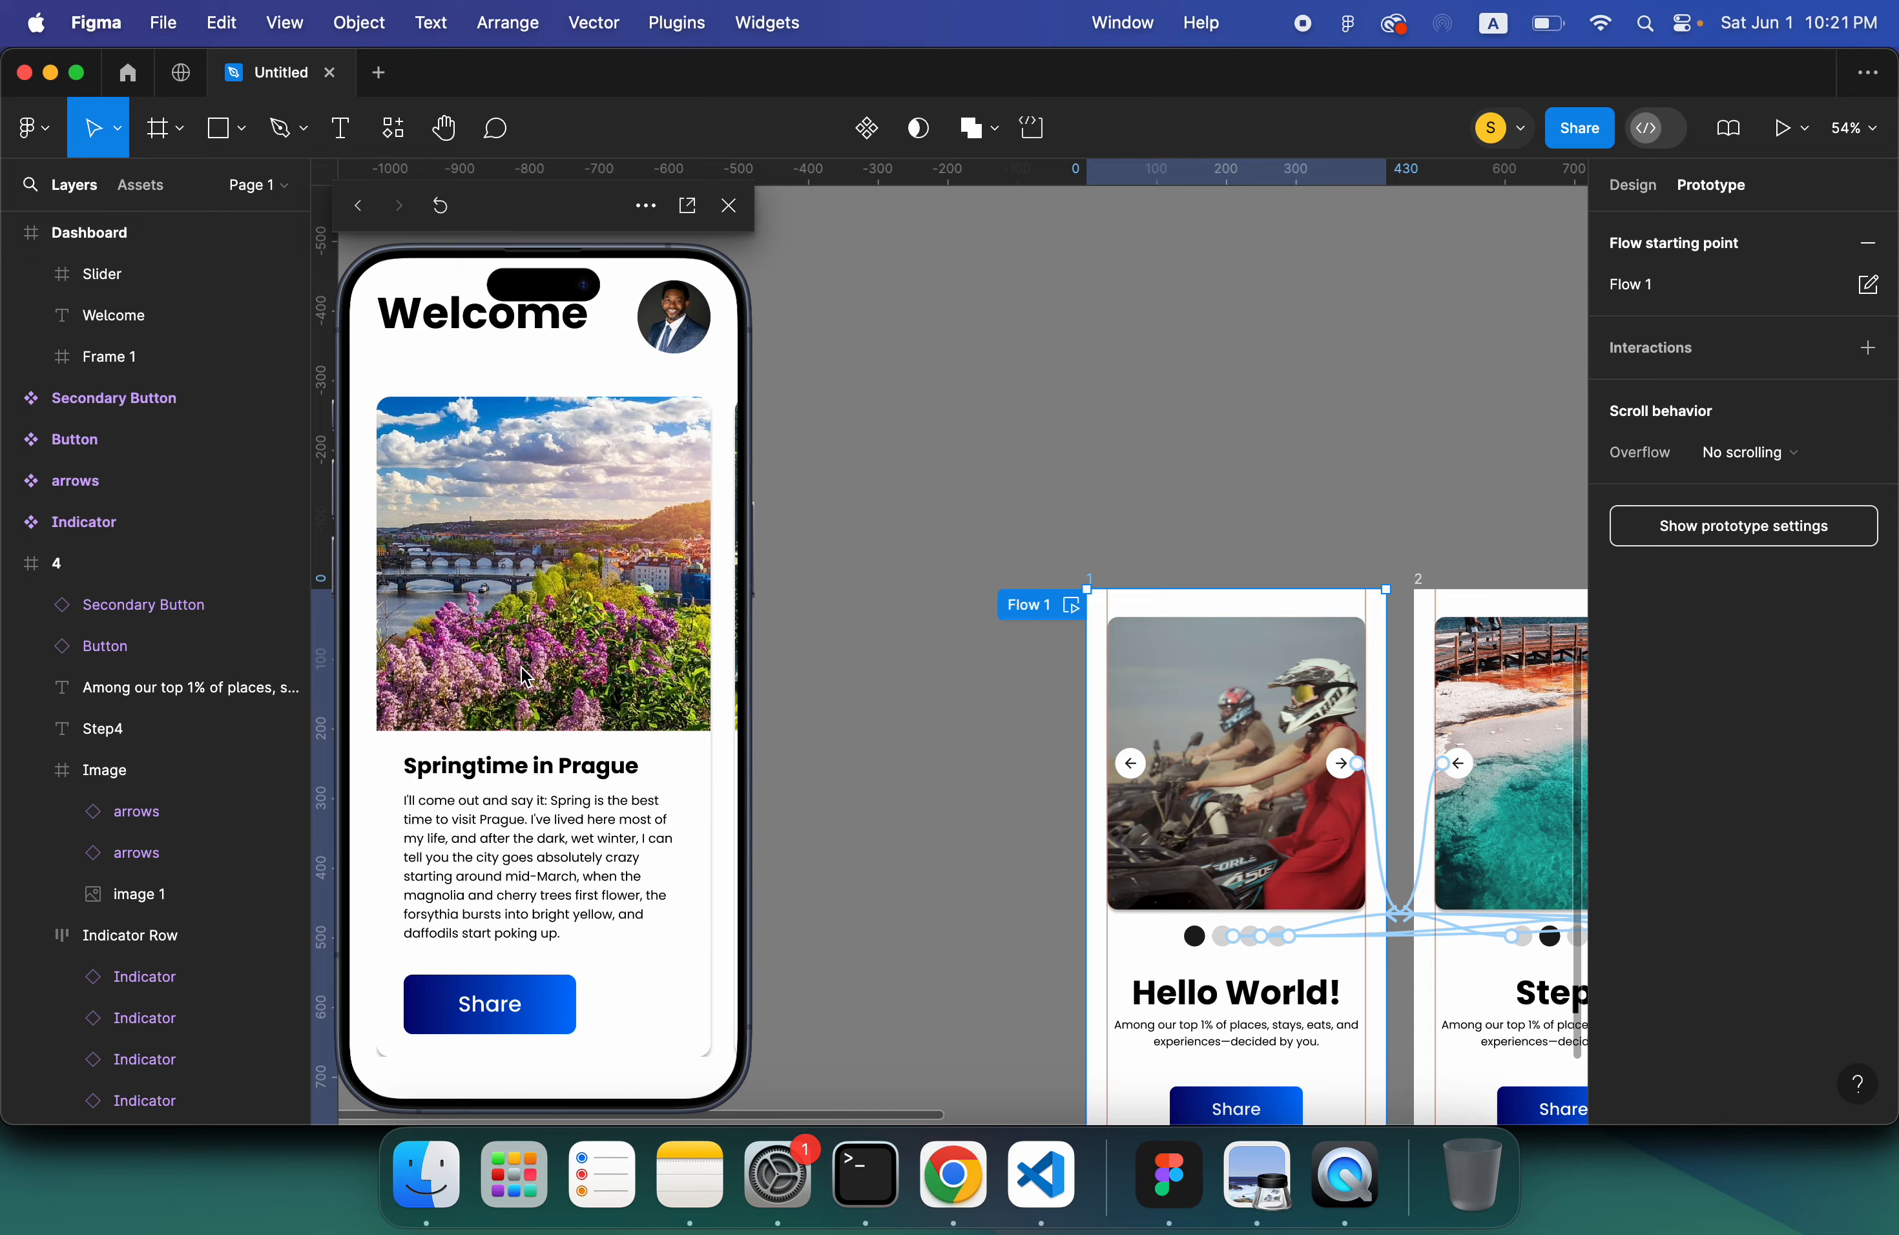
scroll(526, 678, "up", 1)
scroll(930, 562, "right", 15)
scroll(931, 562, "up", 6)
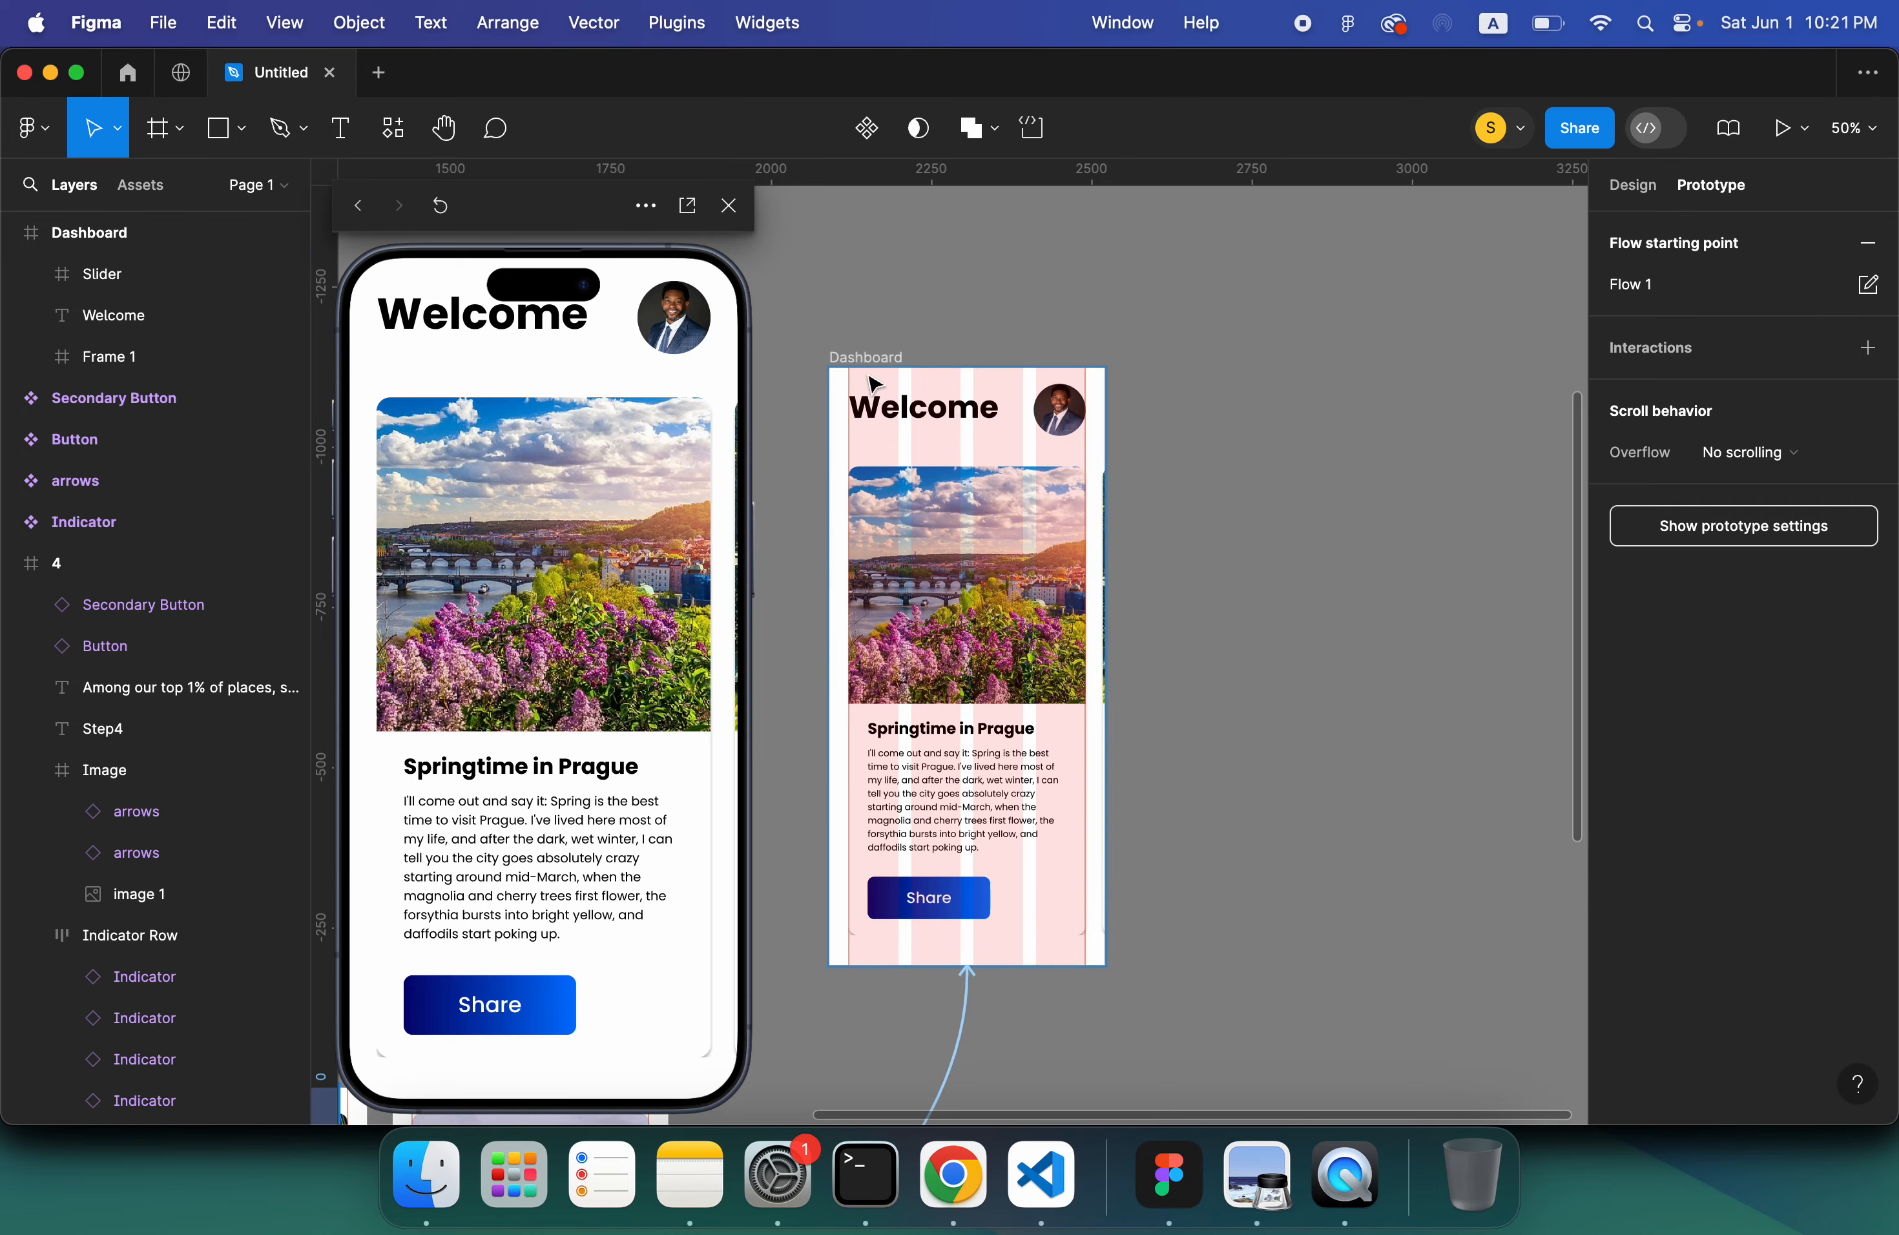
Step: Widen the Slider frame inside the Dashboard to about 1587 px so all four destination cards sit side by side
left_click(867, 363)
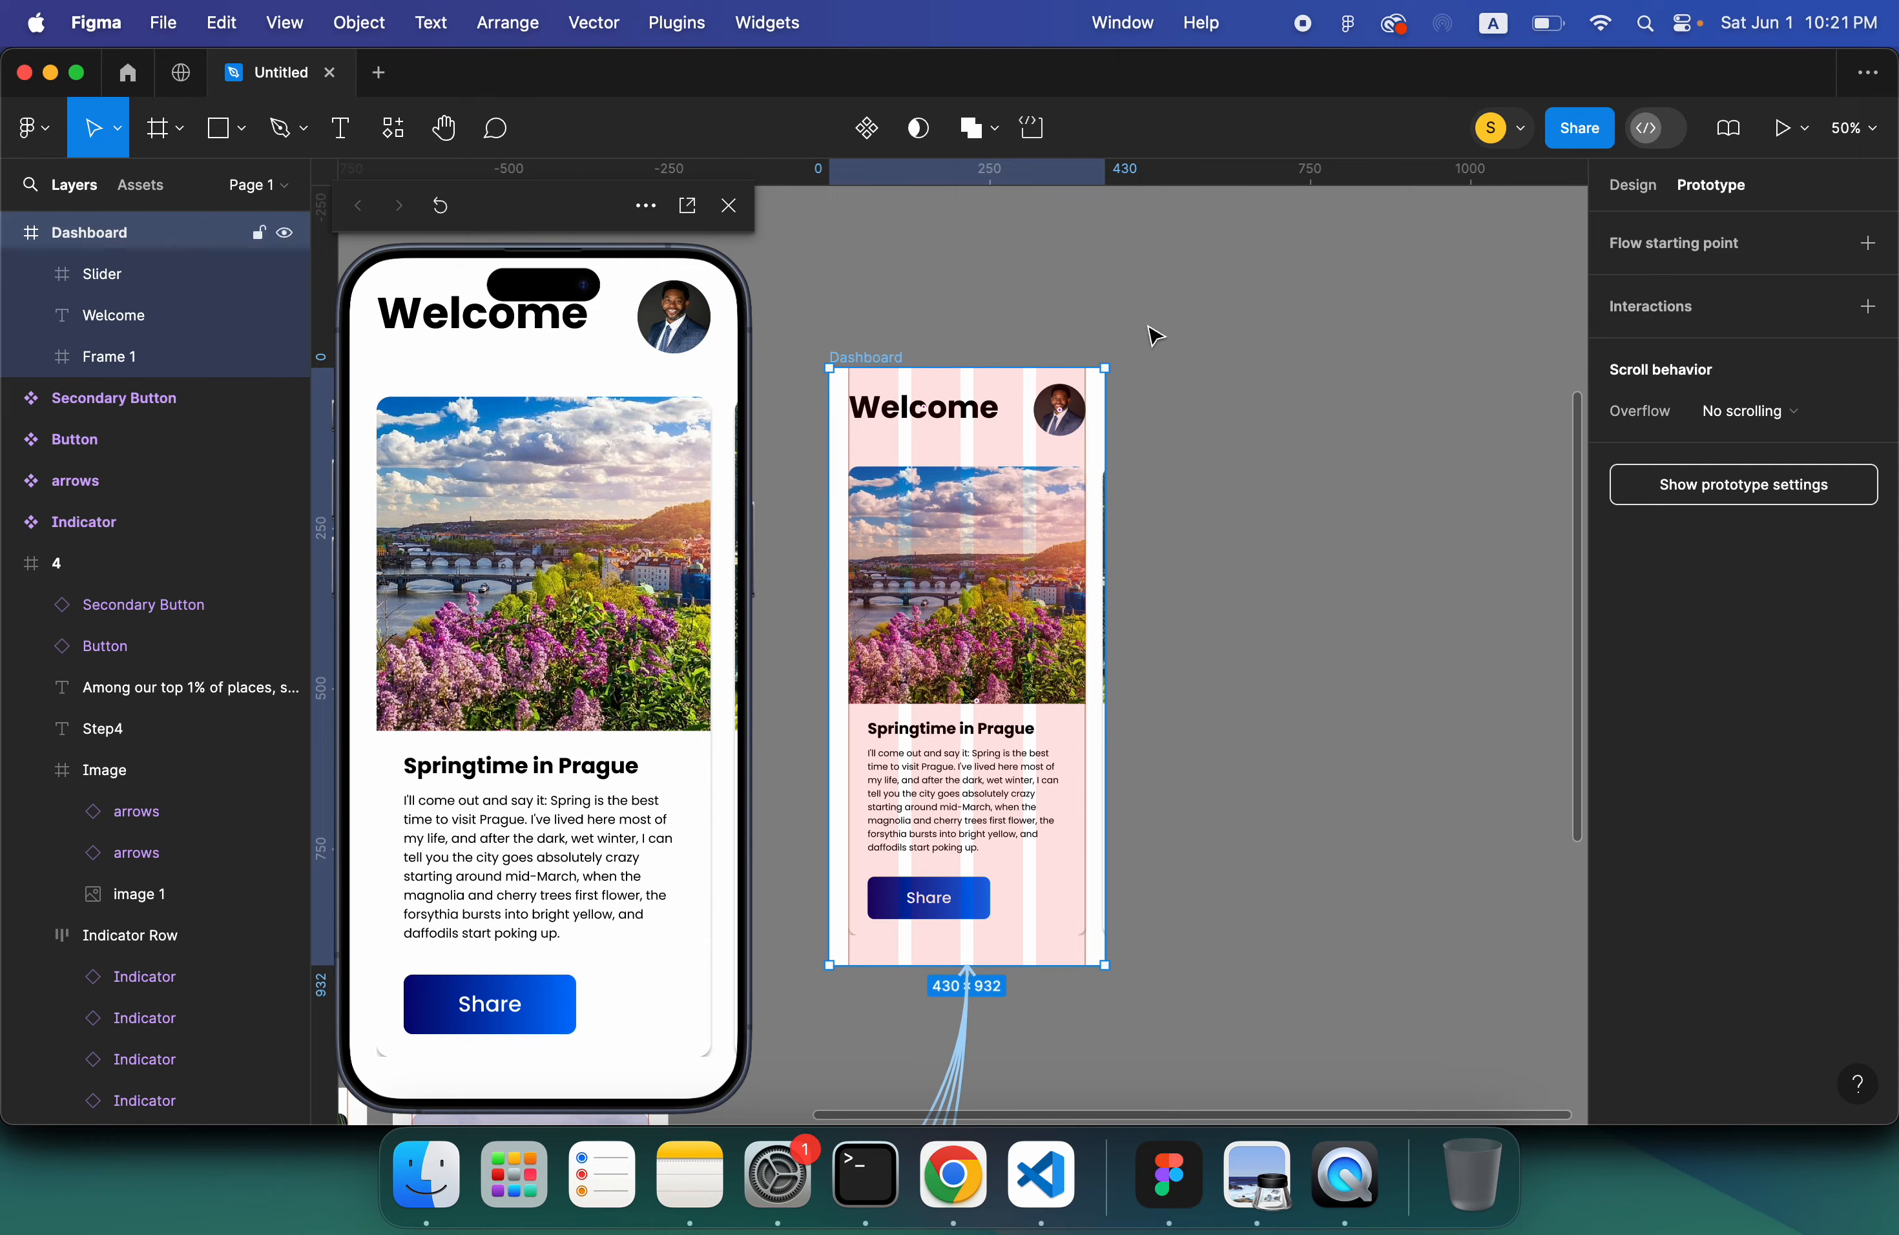
left_click(1633, 186)
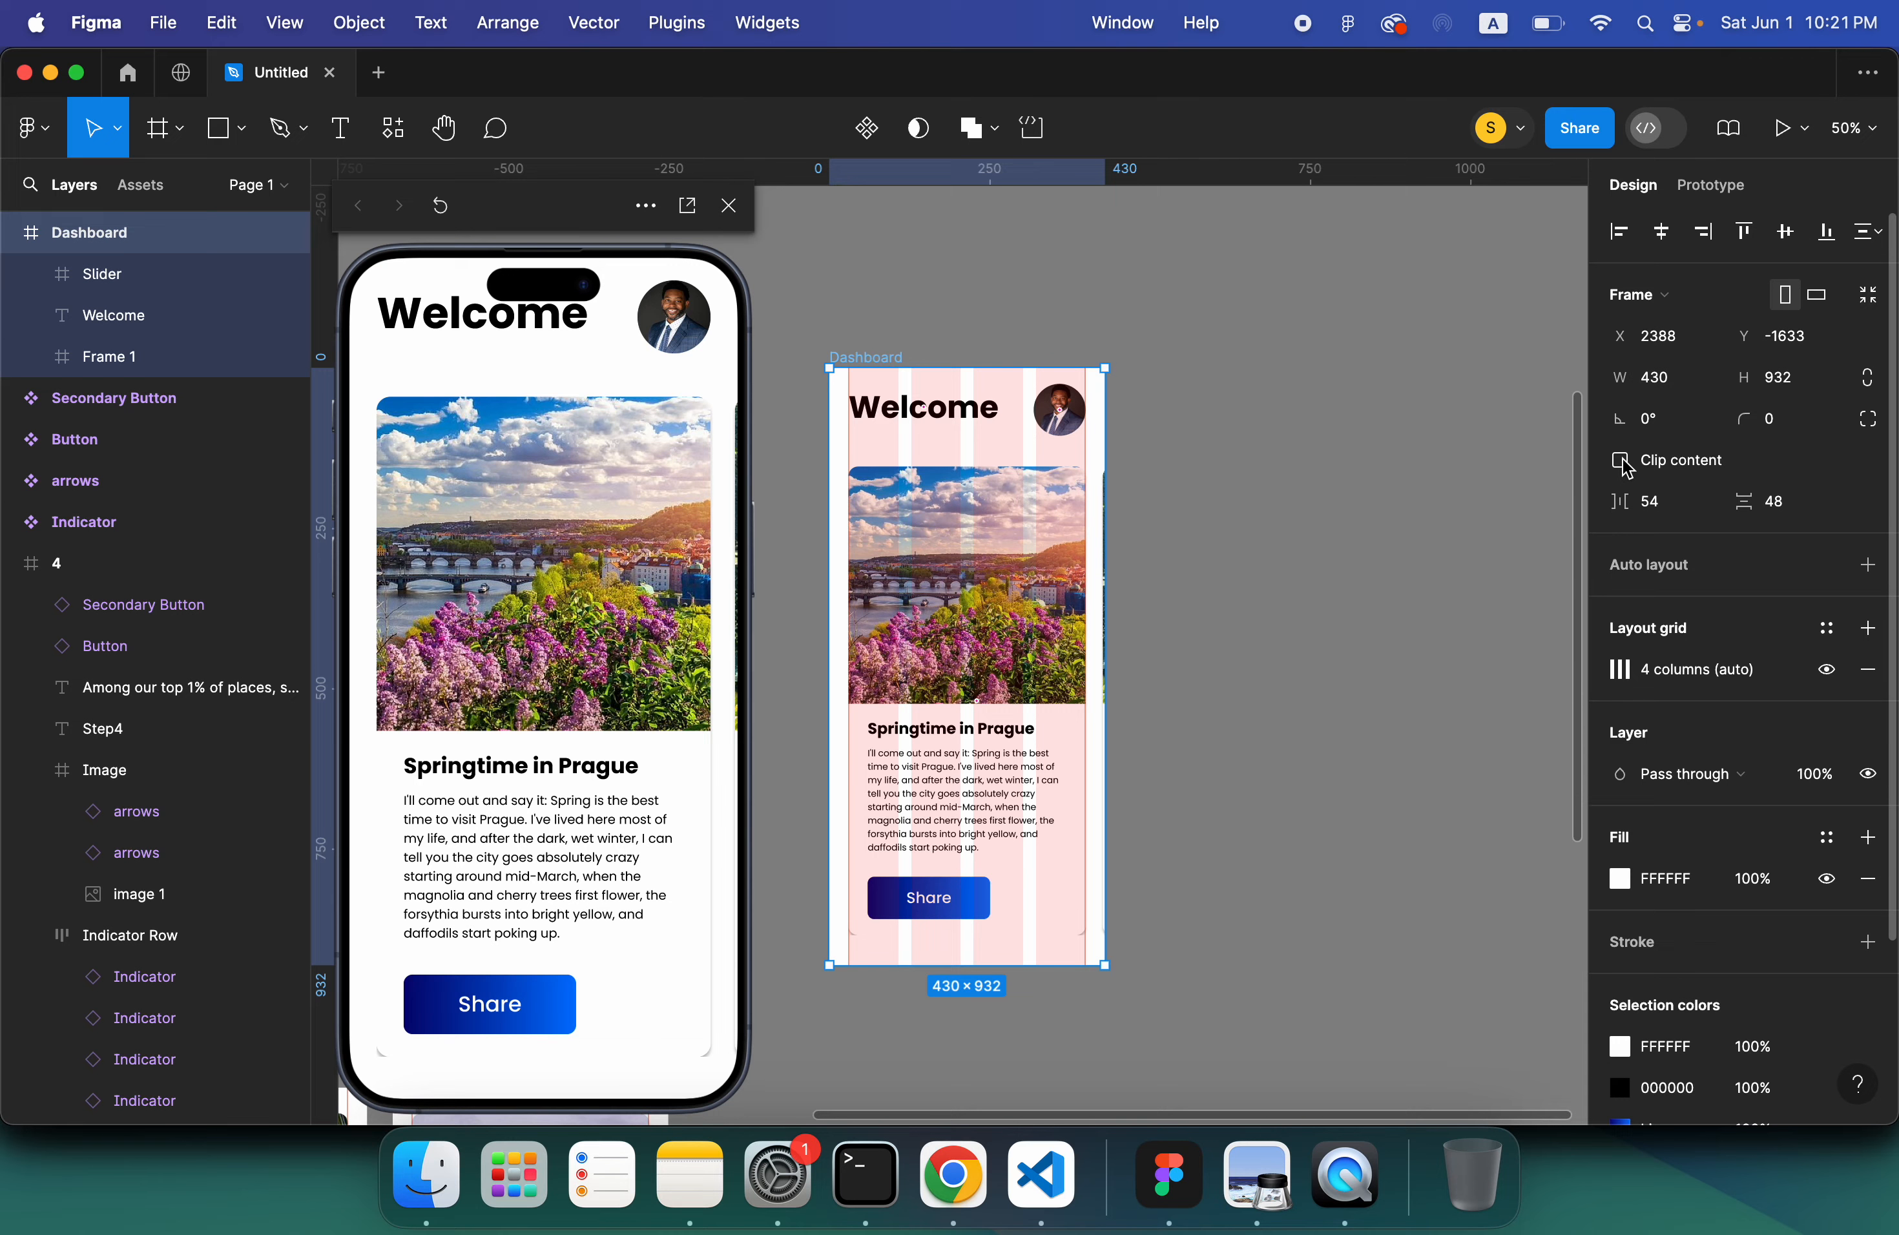
left_click(1025, 600)
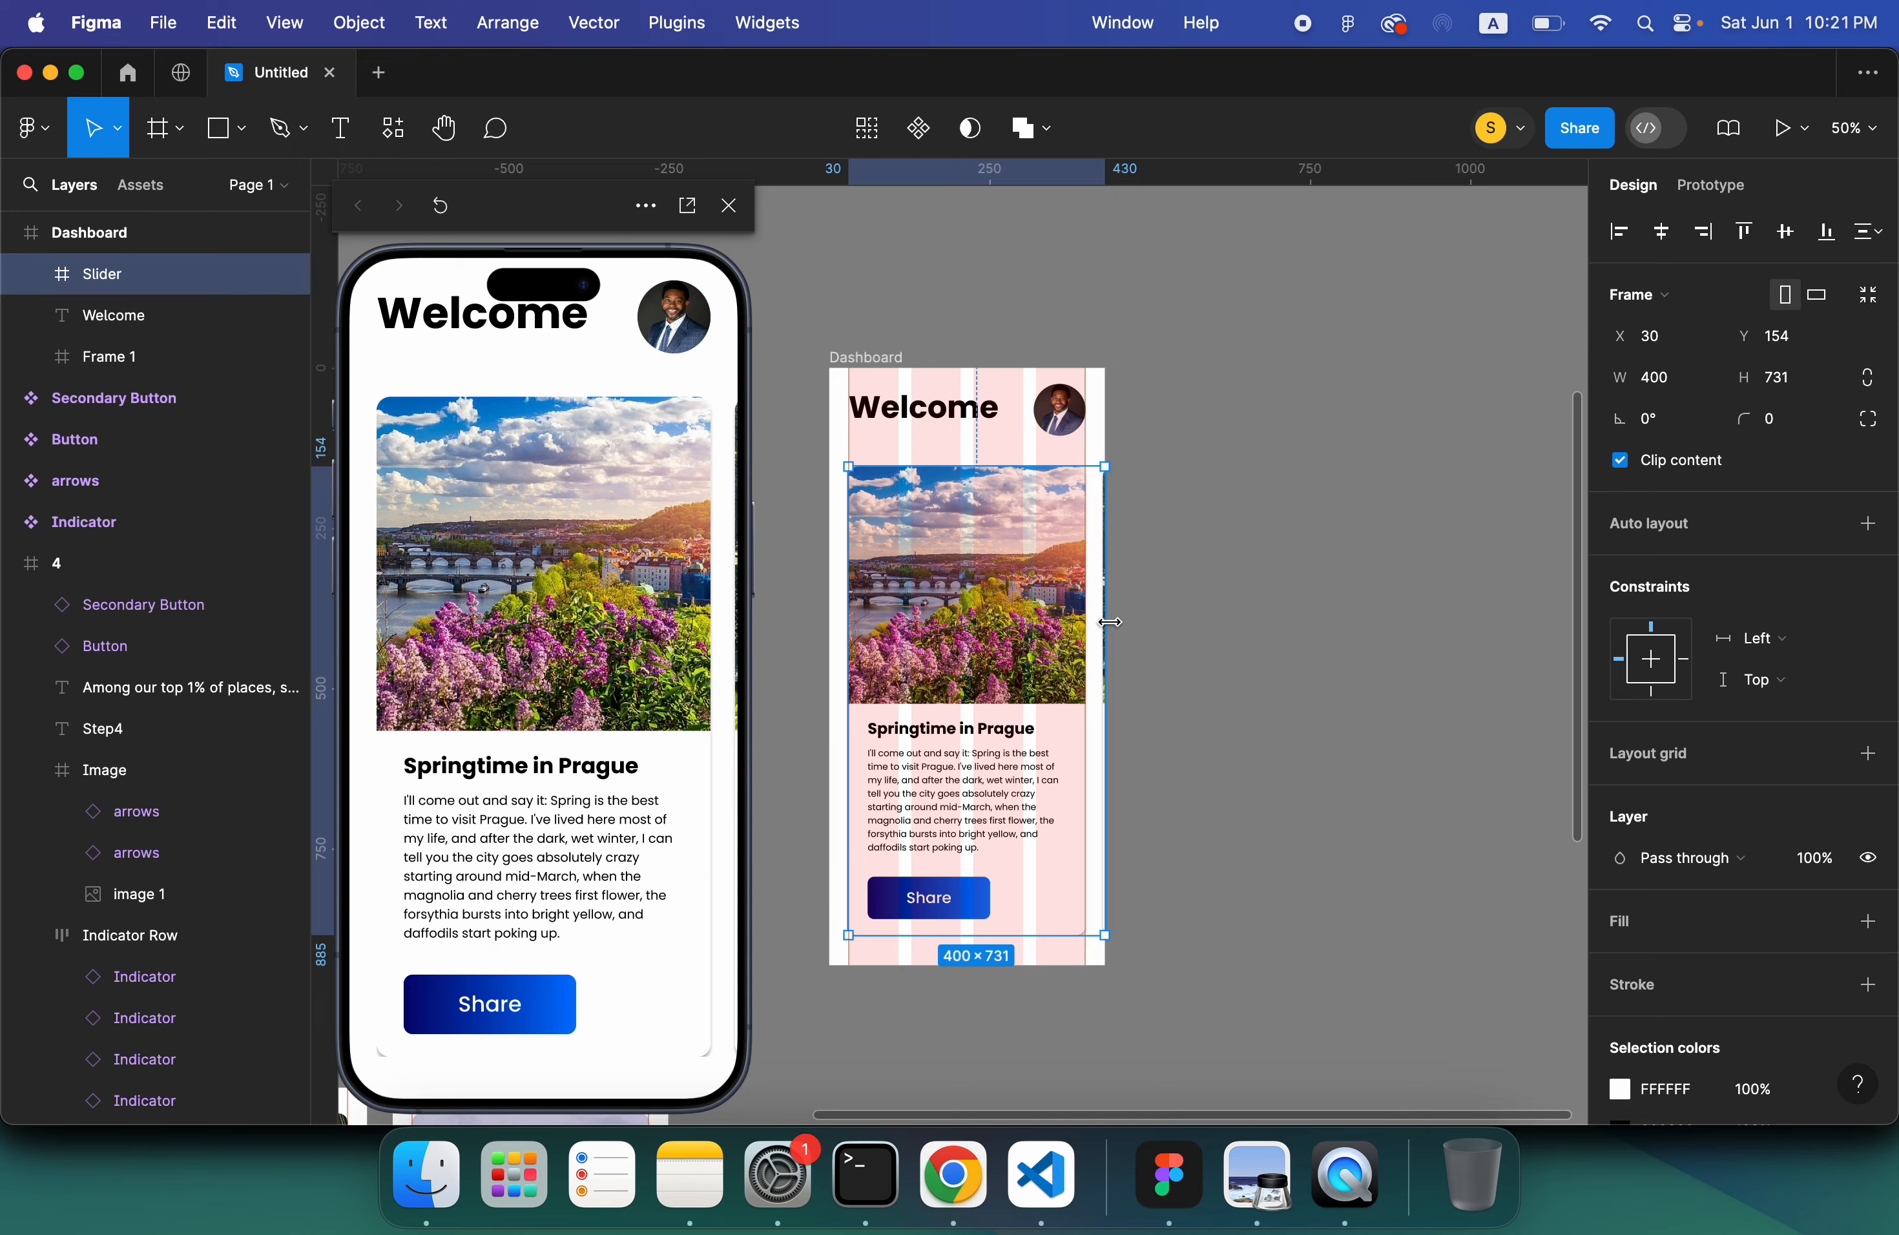
left_click_drag(1110, 621, 1558, 634)
scroll(1568, 686, "right", 3)
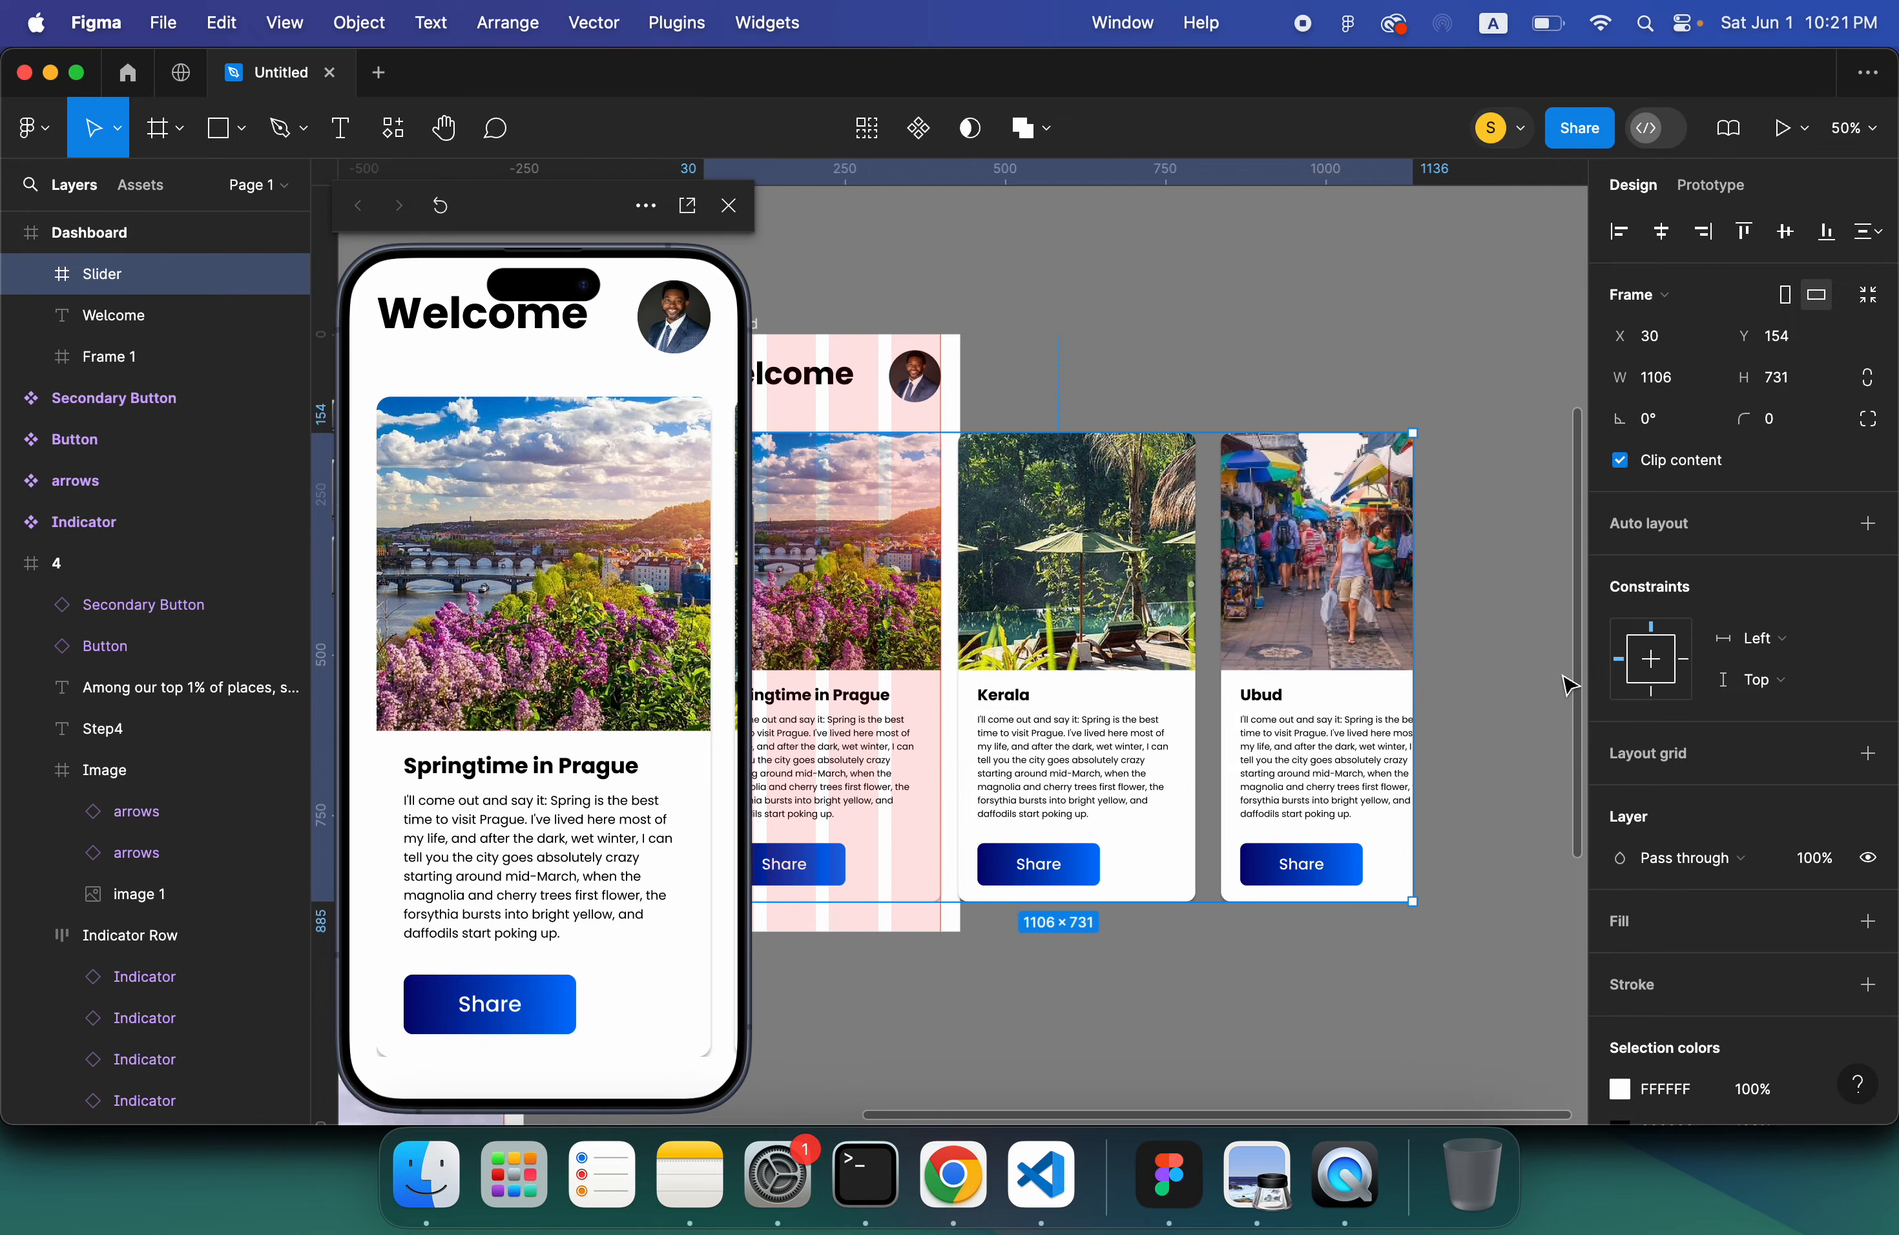
scroll(1568, 686, "right", 3)
left_click_drag(1161, 608, 1469, 638)
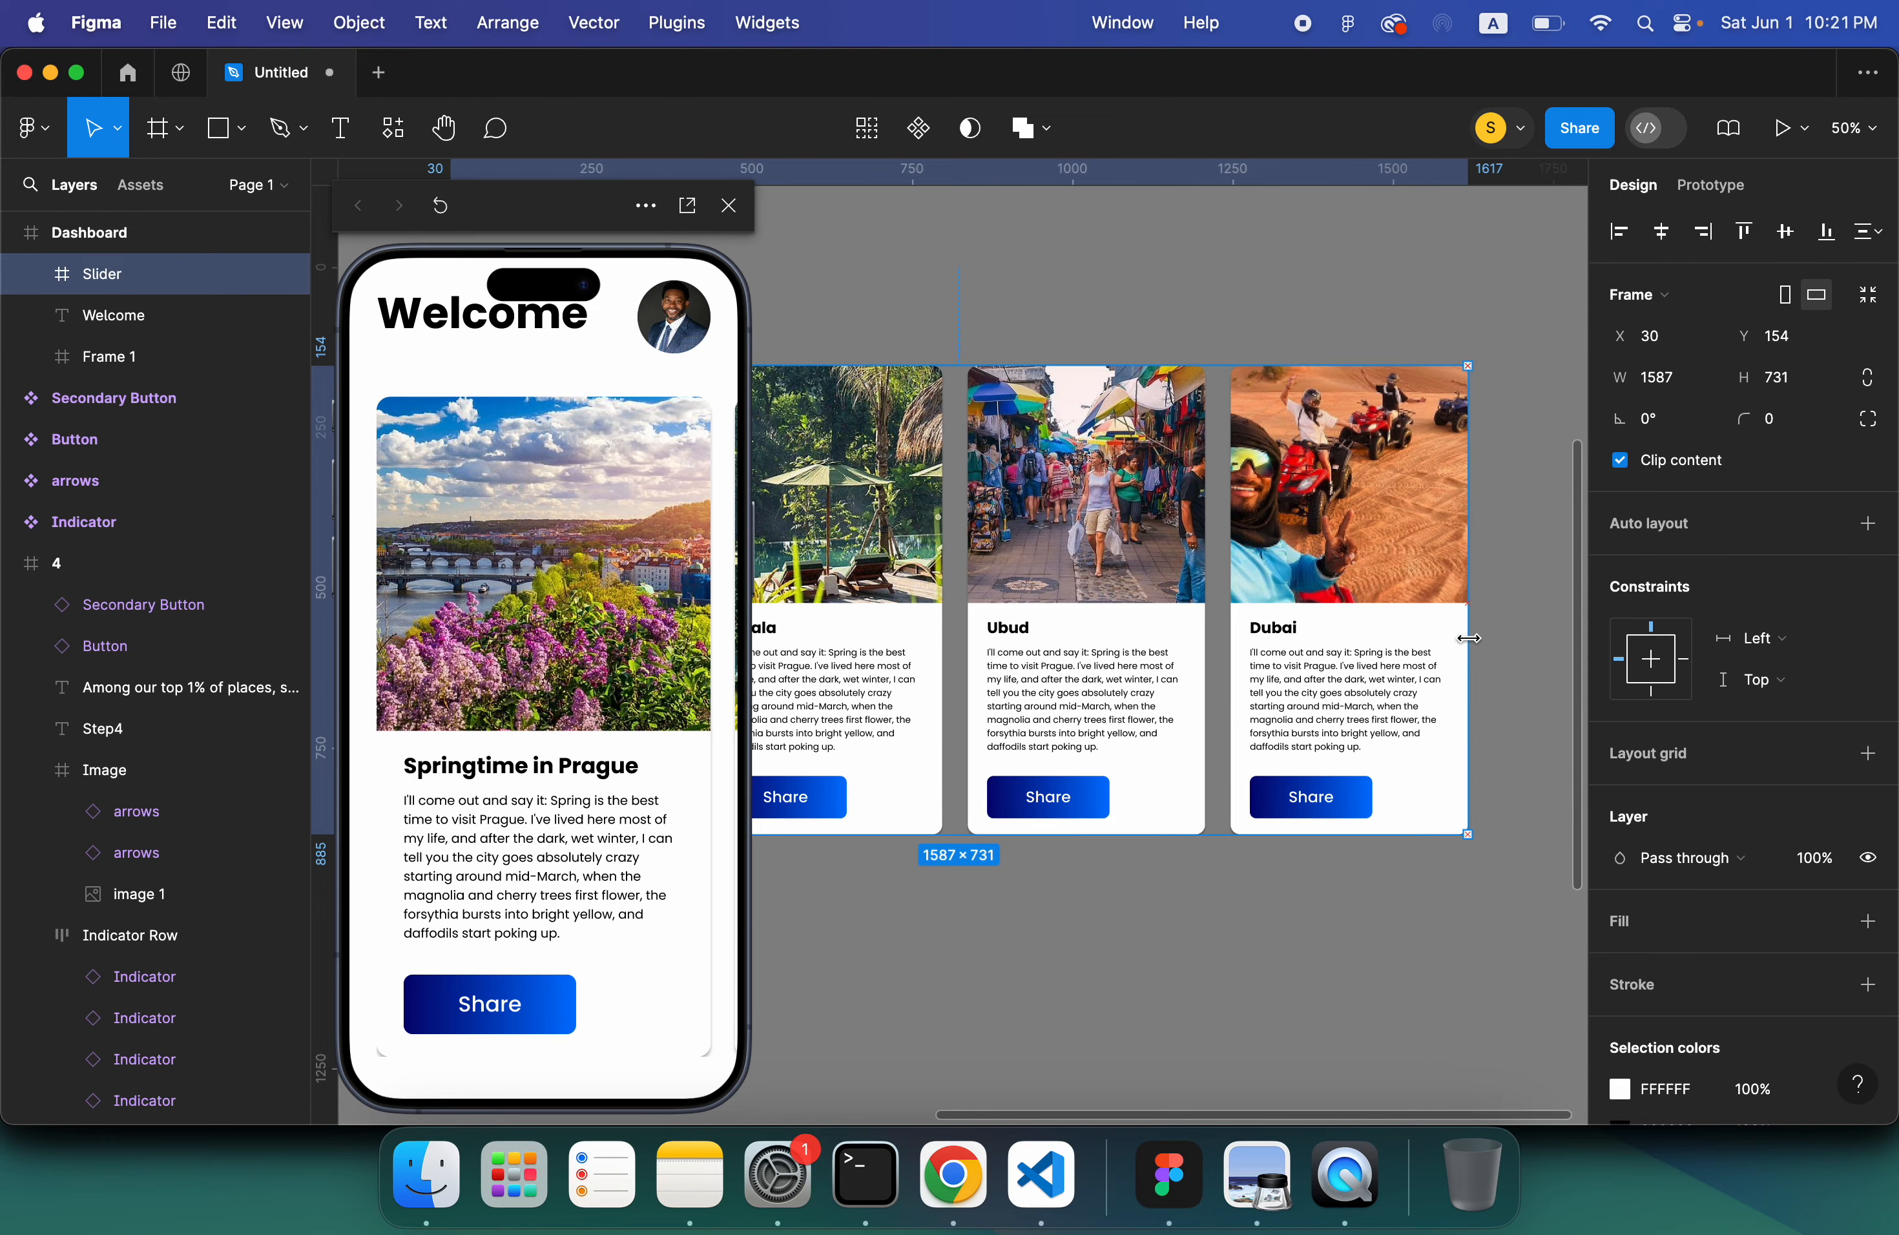
scroll(1151, 590, "down", 5)
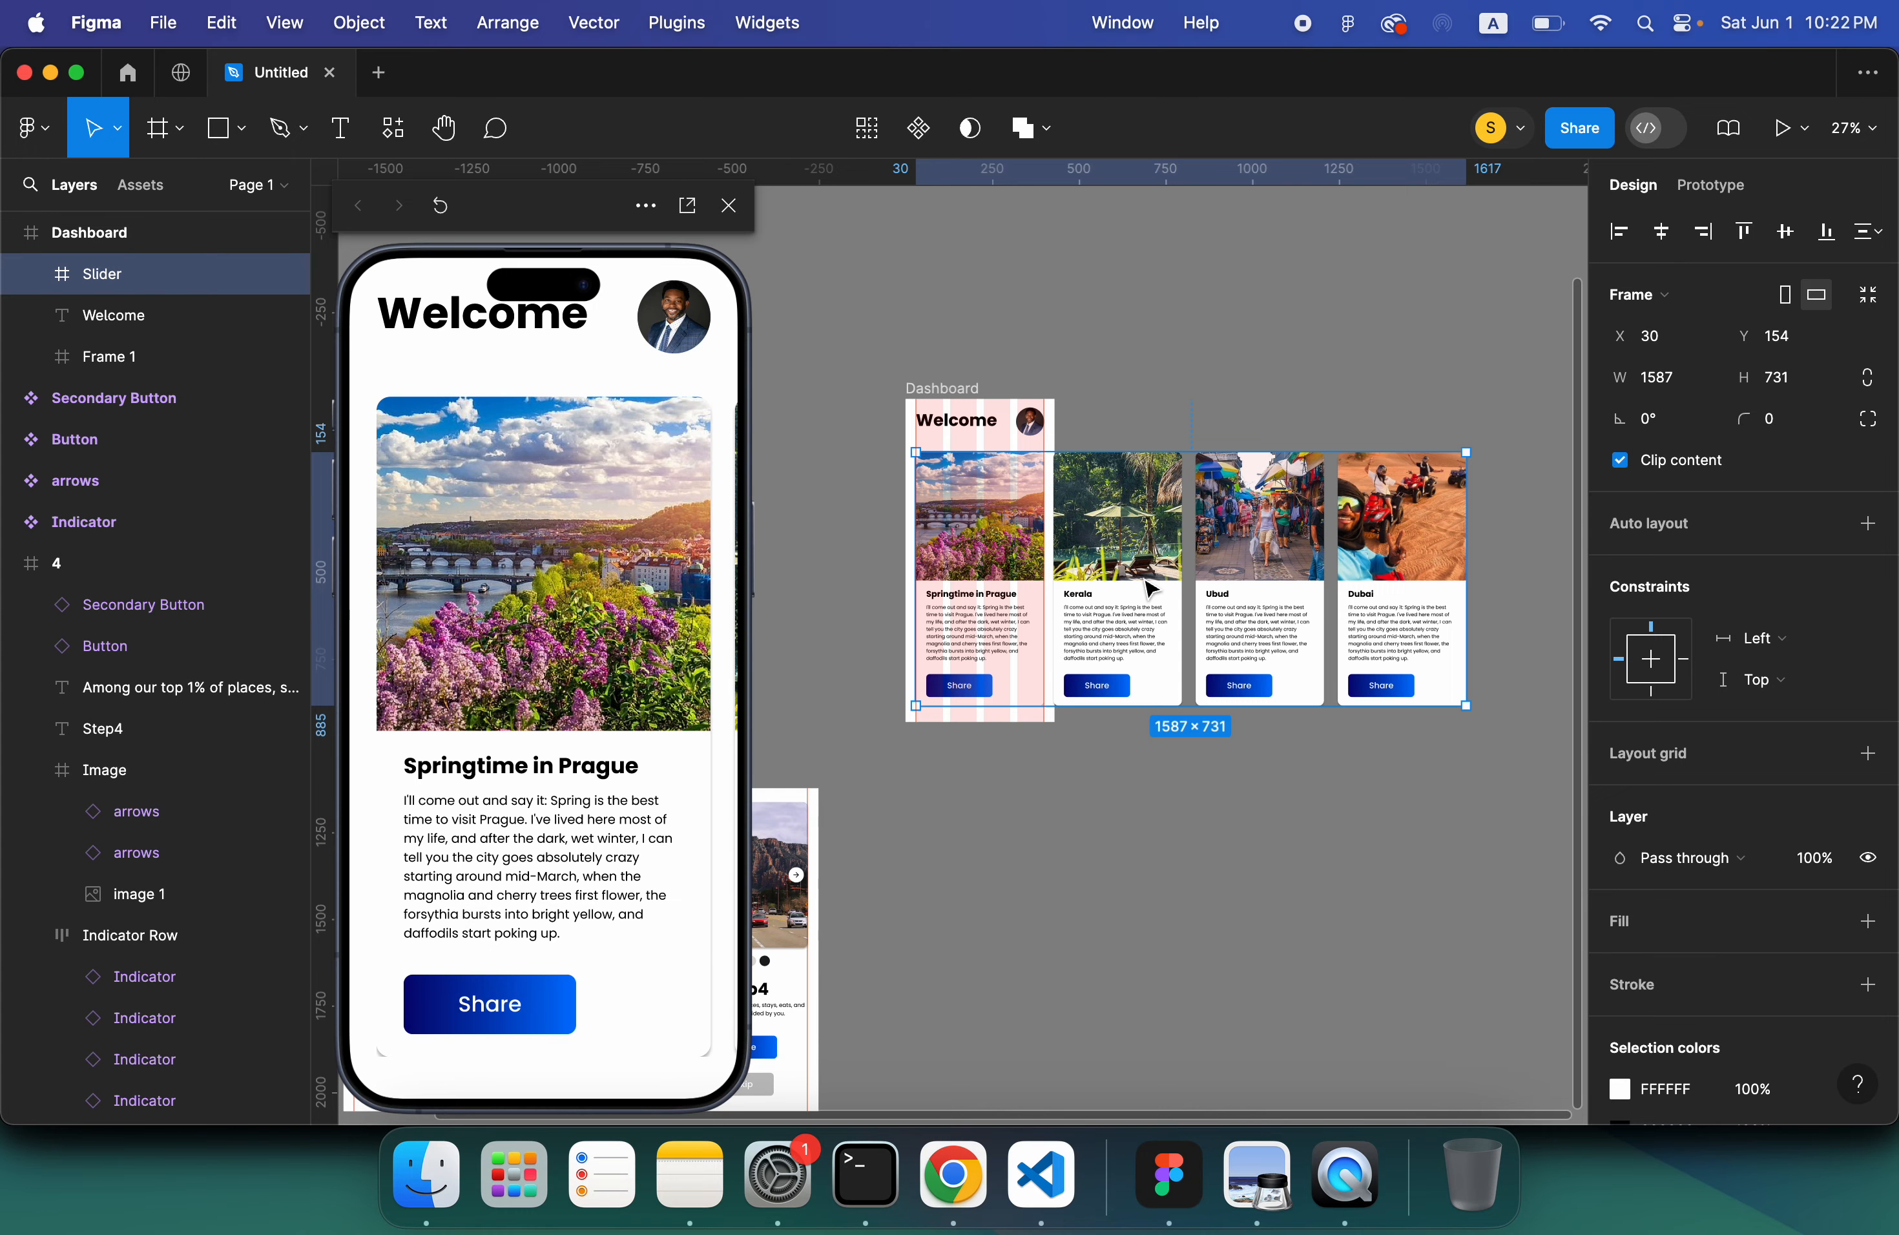
Step: Turn on Clip content for the Dashboard frame
left_click(1100, 382)
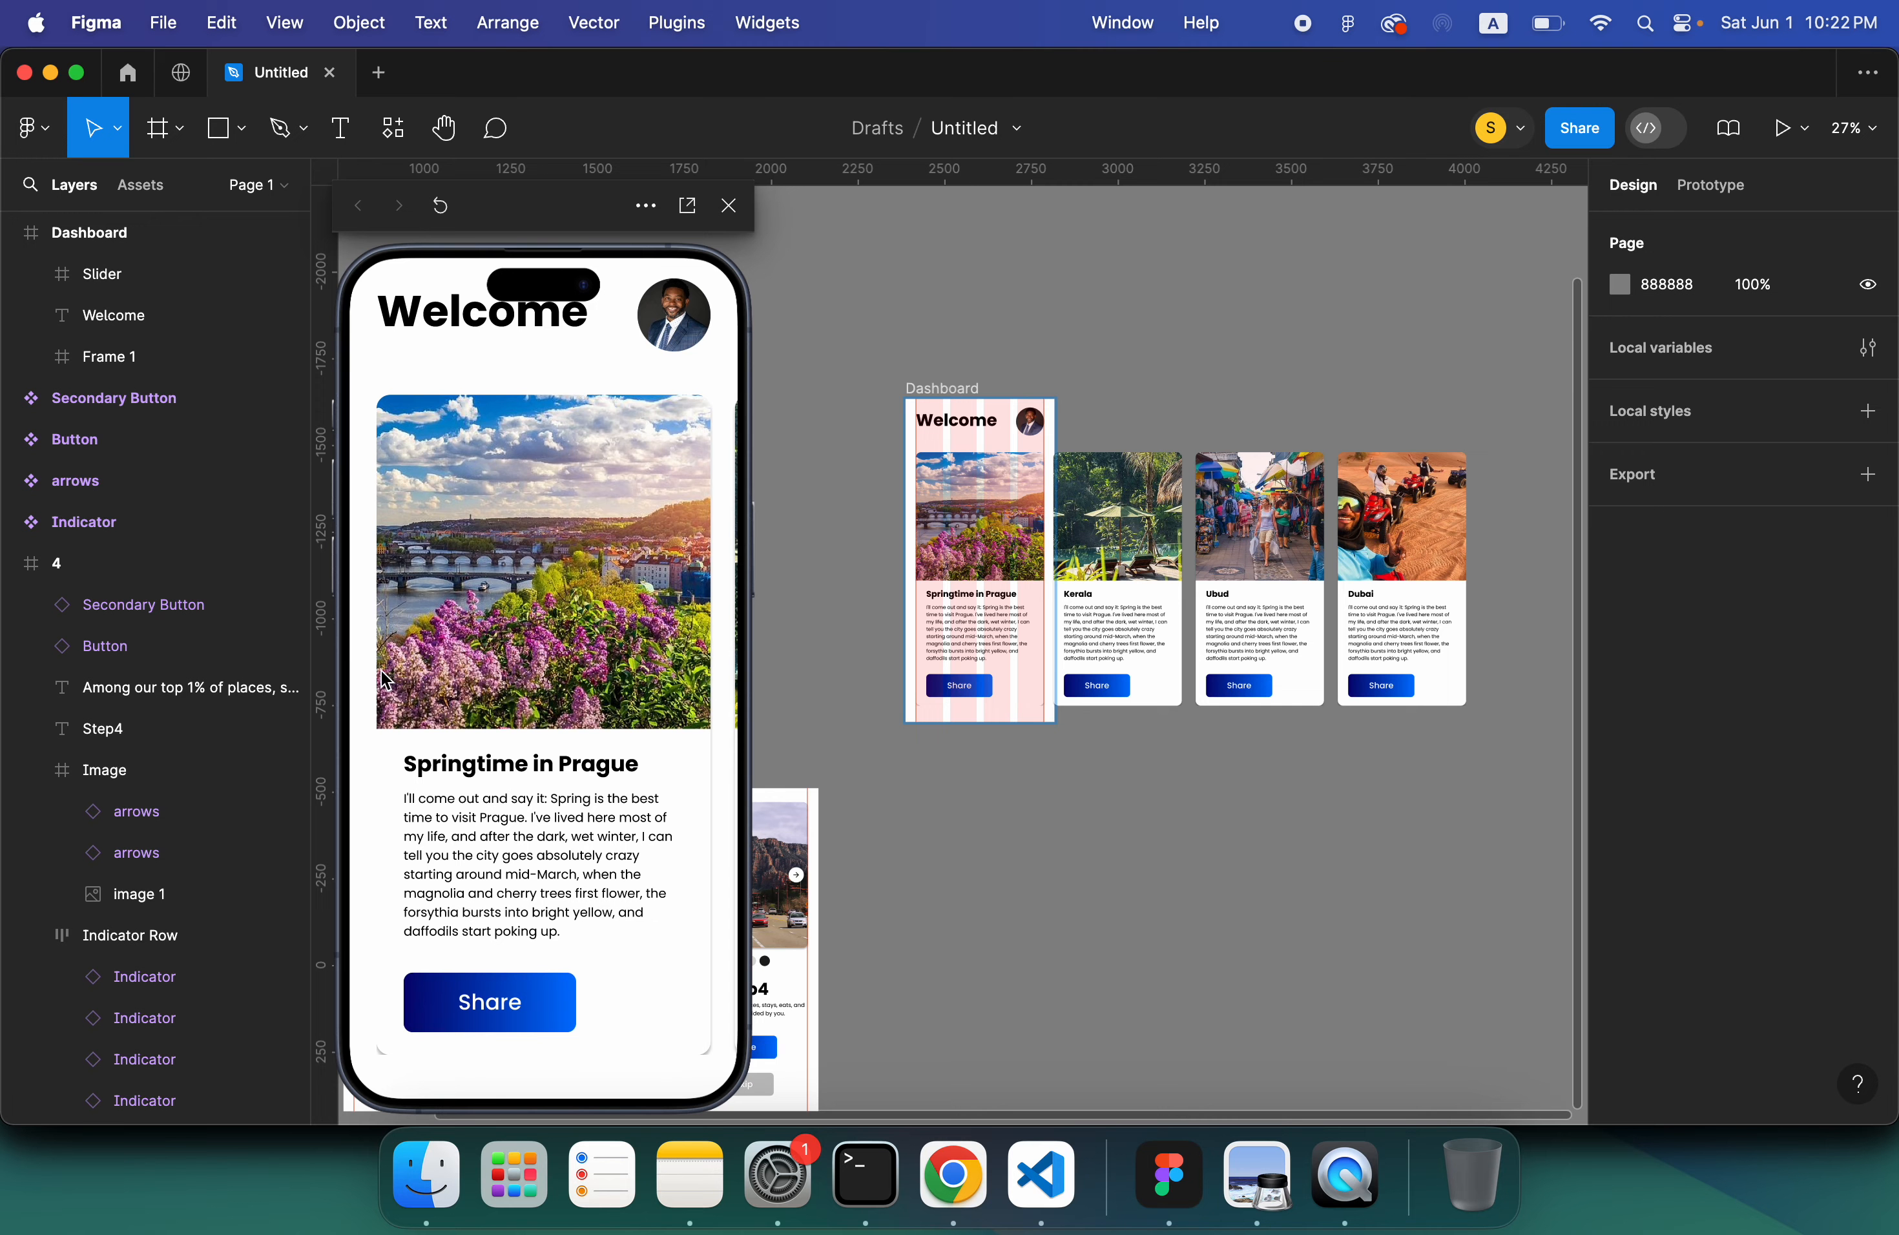
left_click(949, 392)
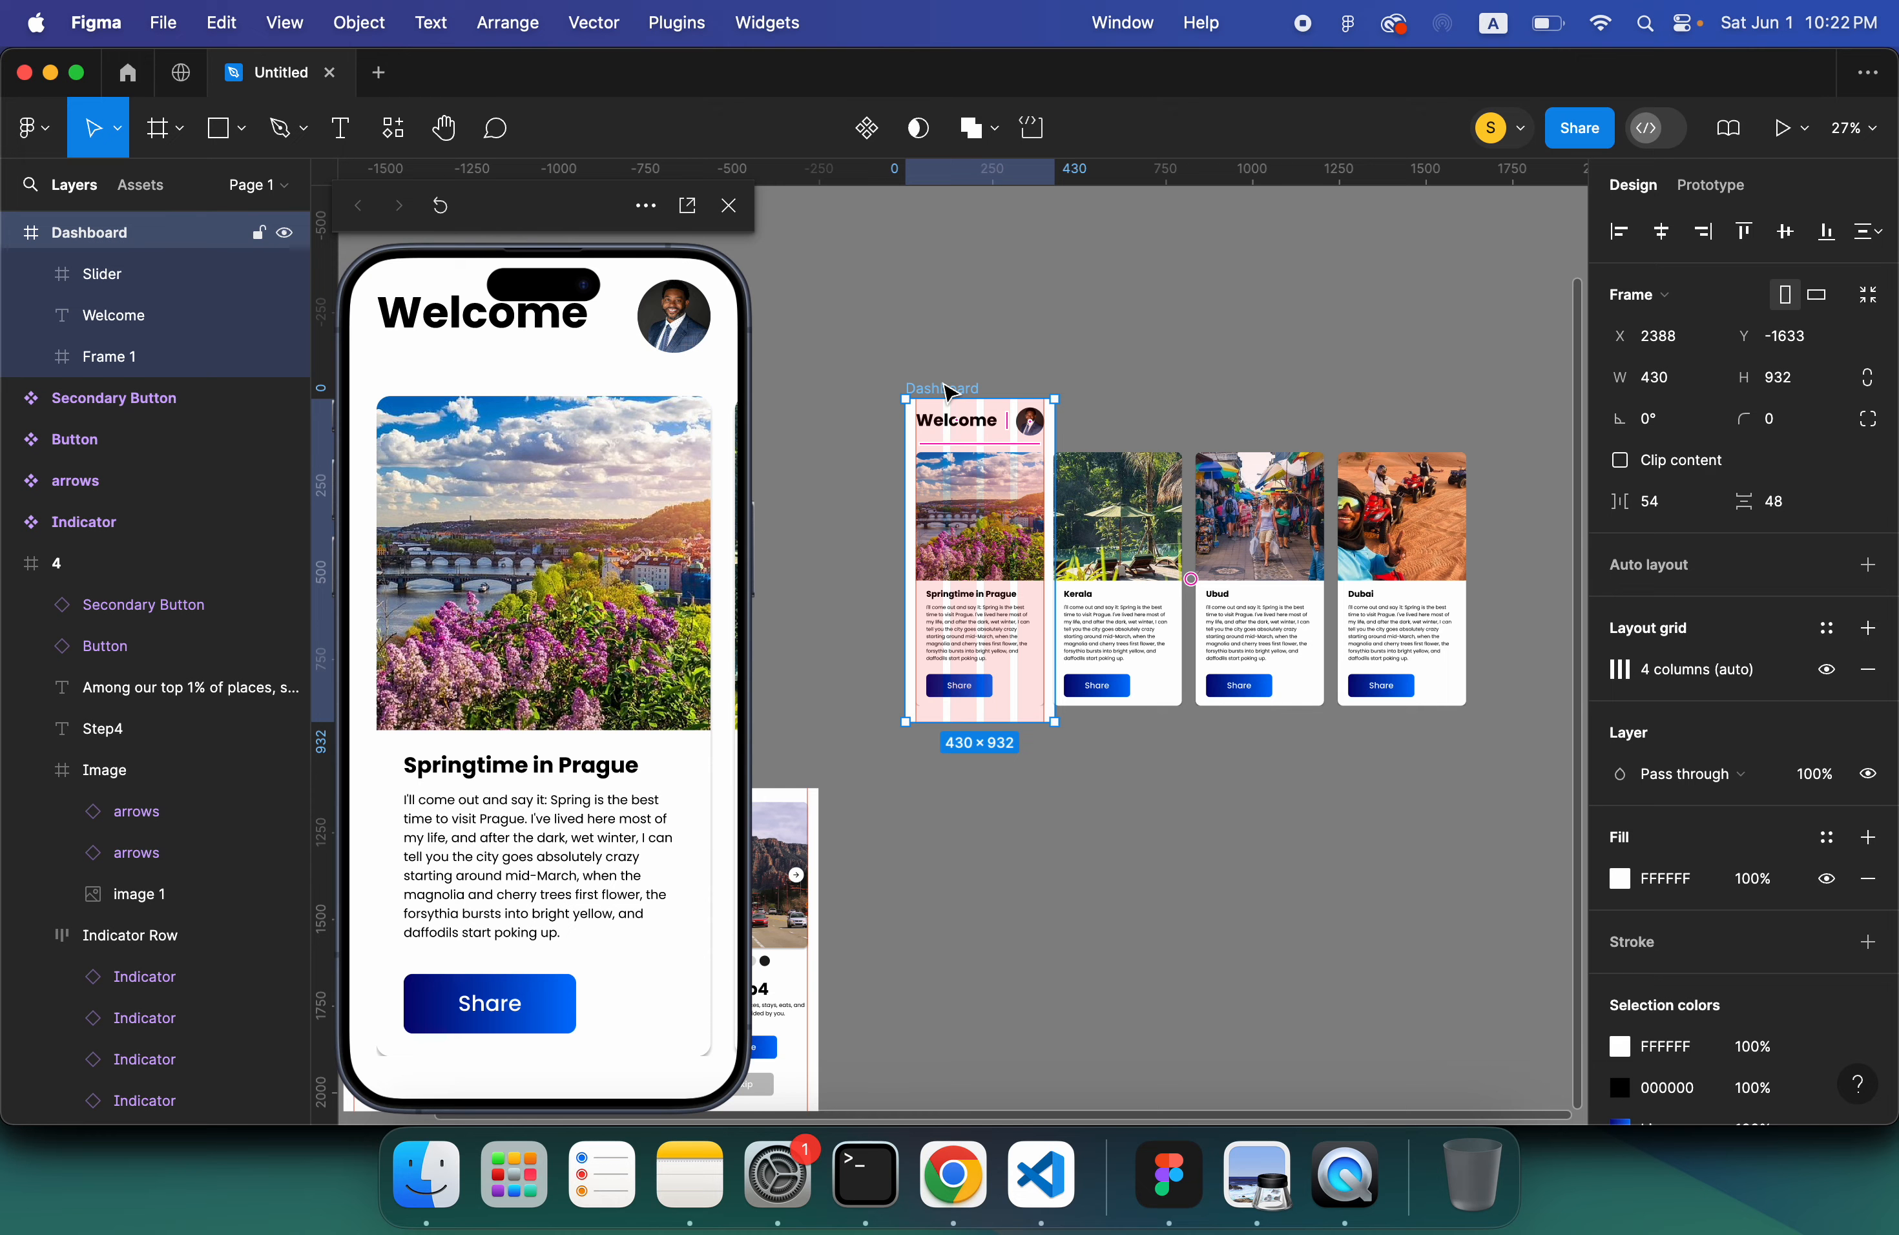
left_click(1621, 462)
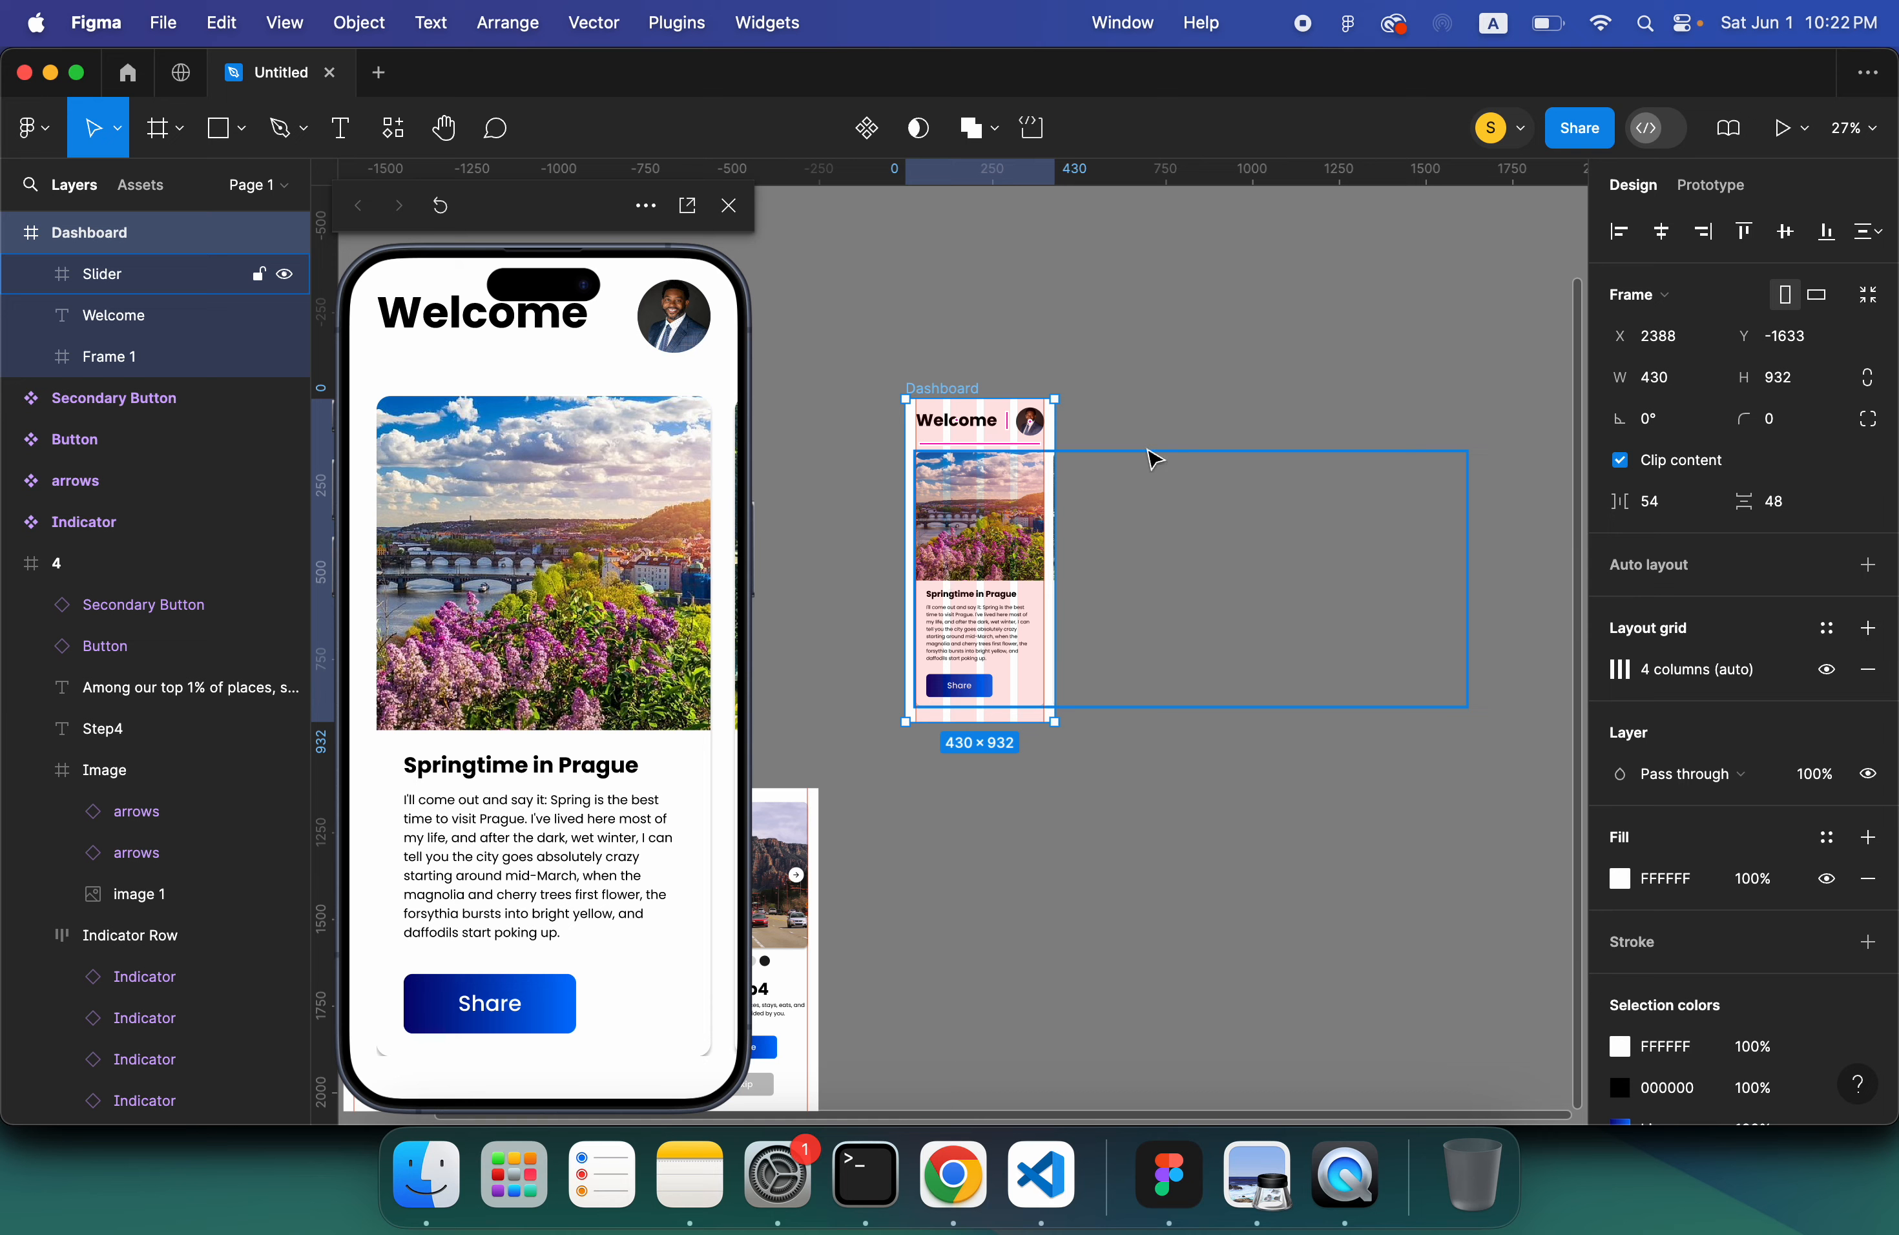
Step: Set the Dashboard frame's overflow to Horizontal and test swiping the cards in the preview
left_click(1721, 186)
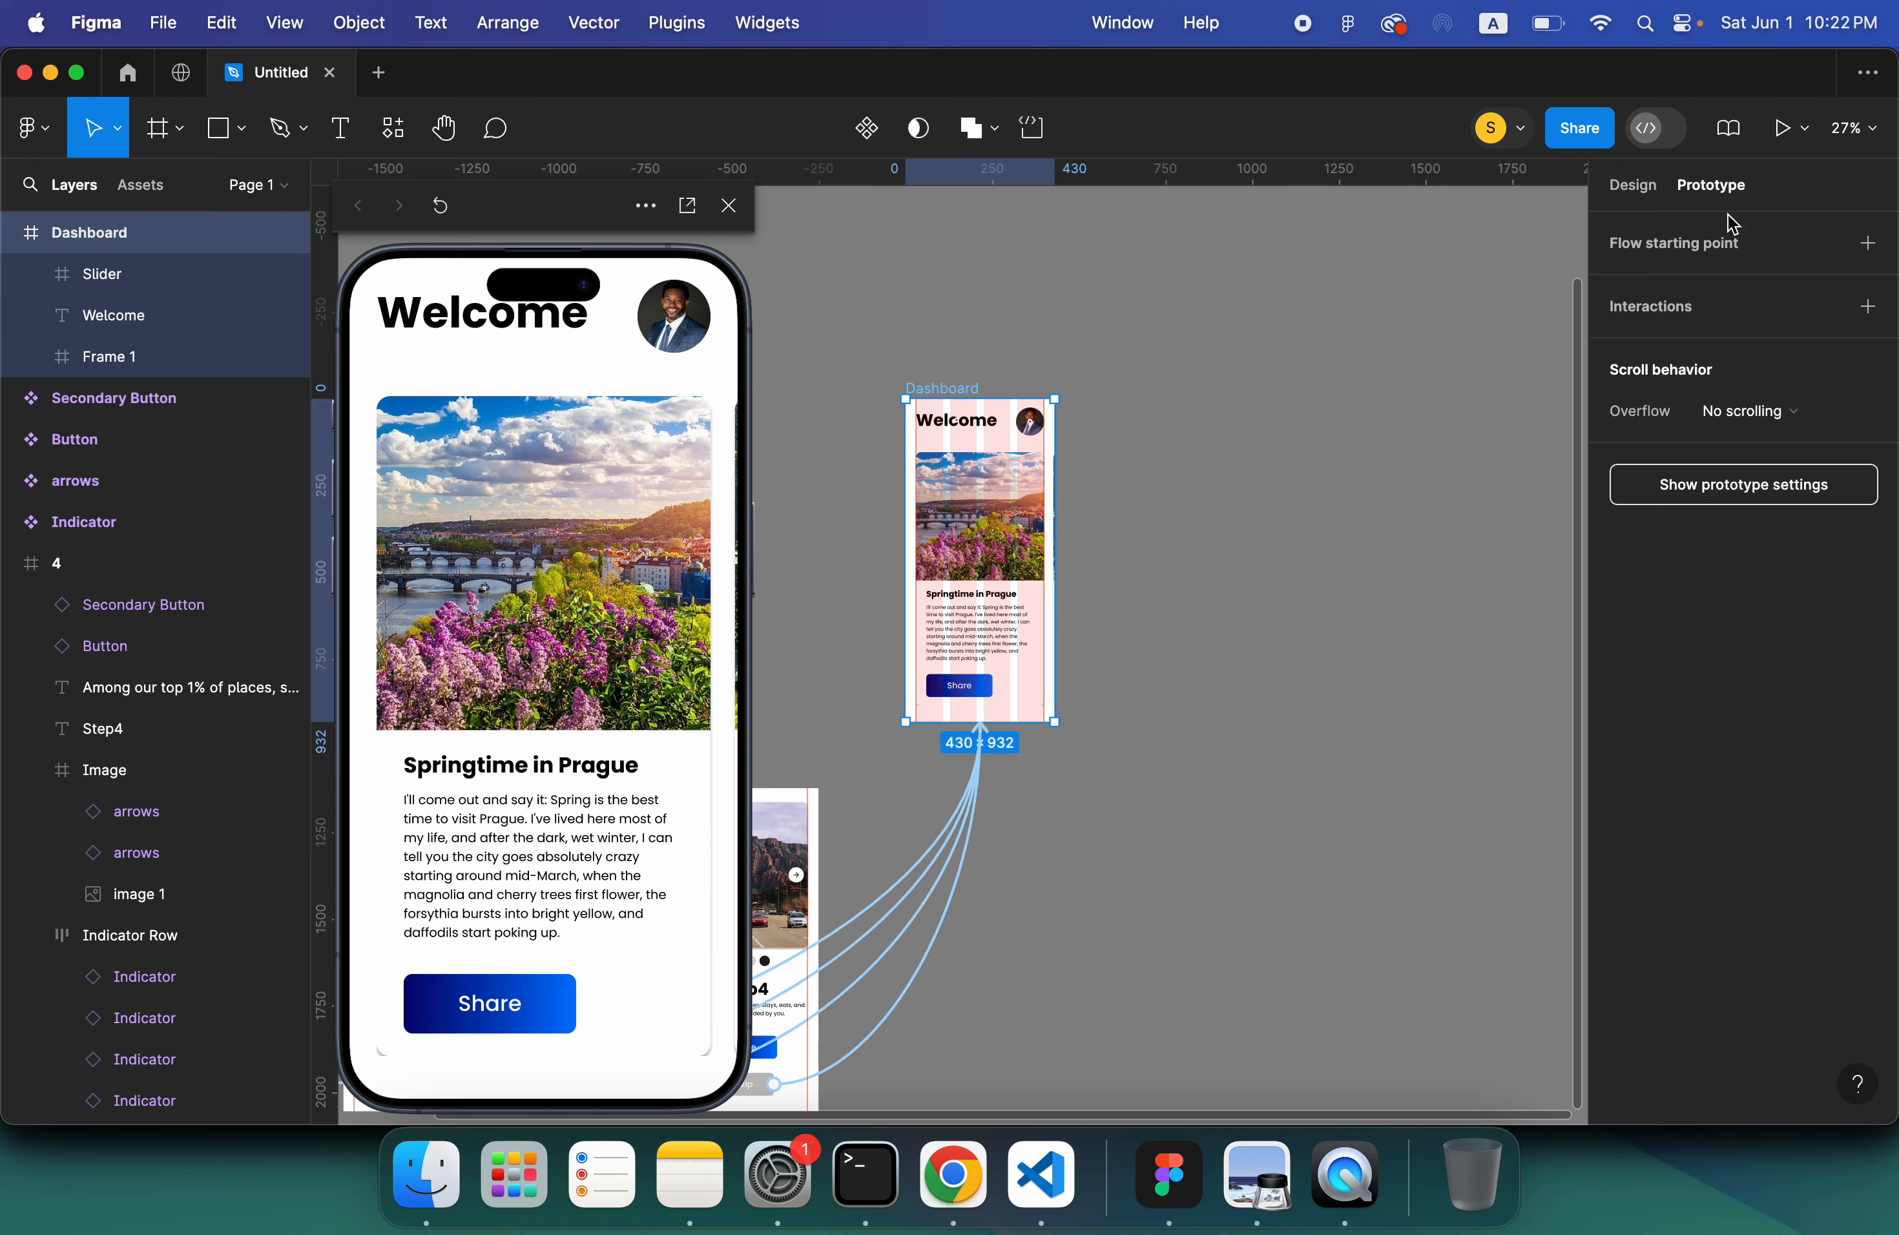
left_click(1747, 414)
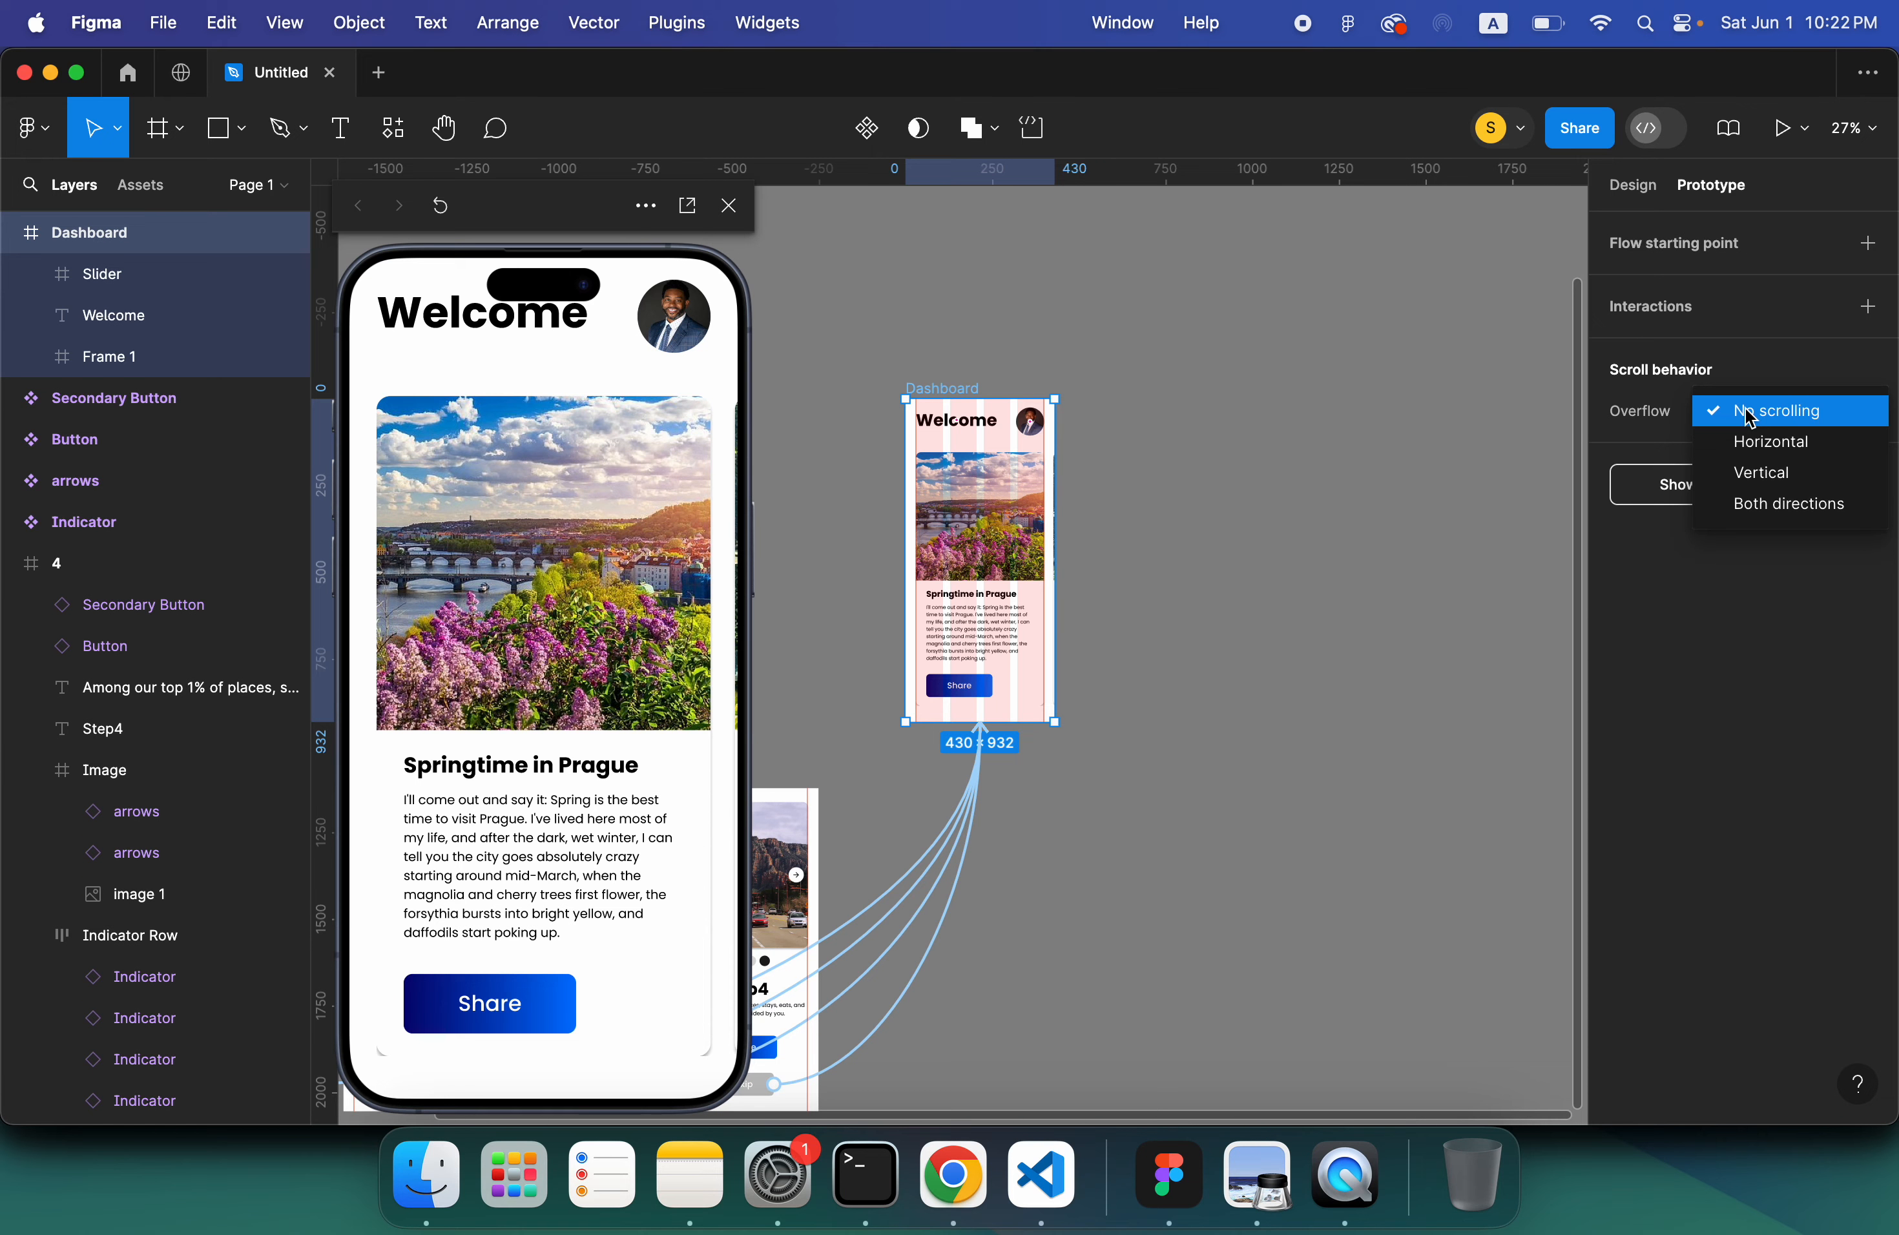
left_click(1756, 444)
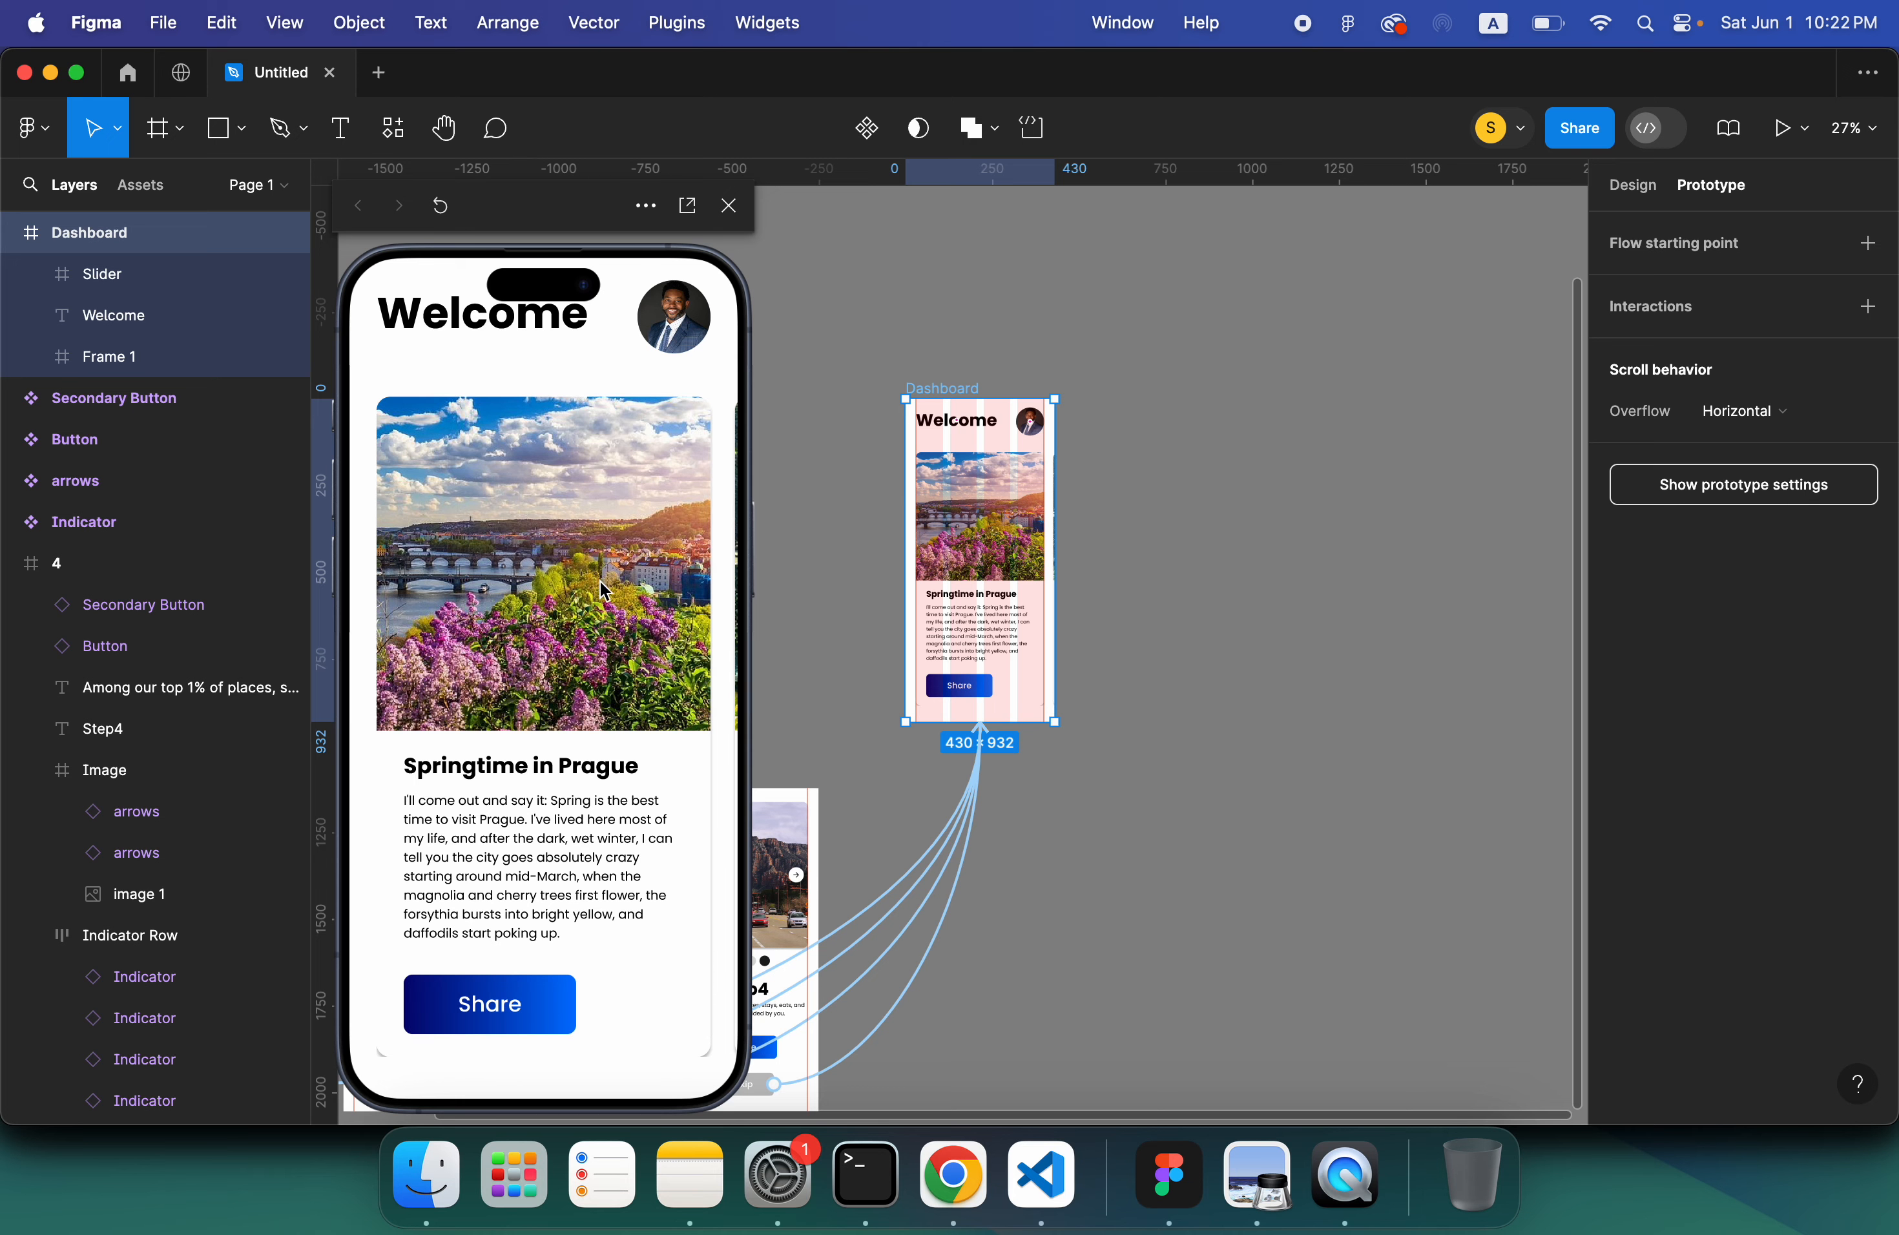
left_click_drag(561, 674, 374, 683)
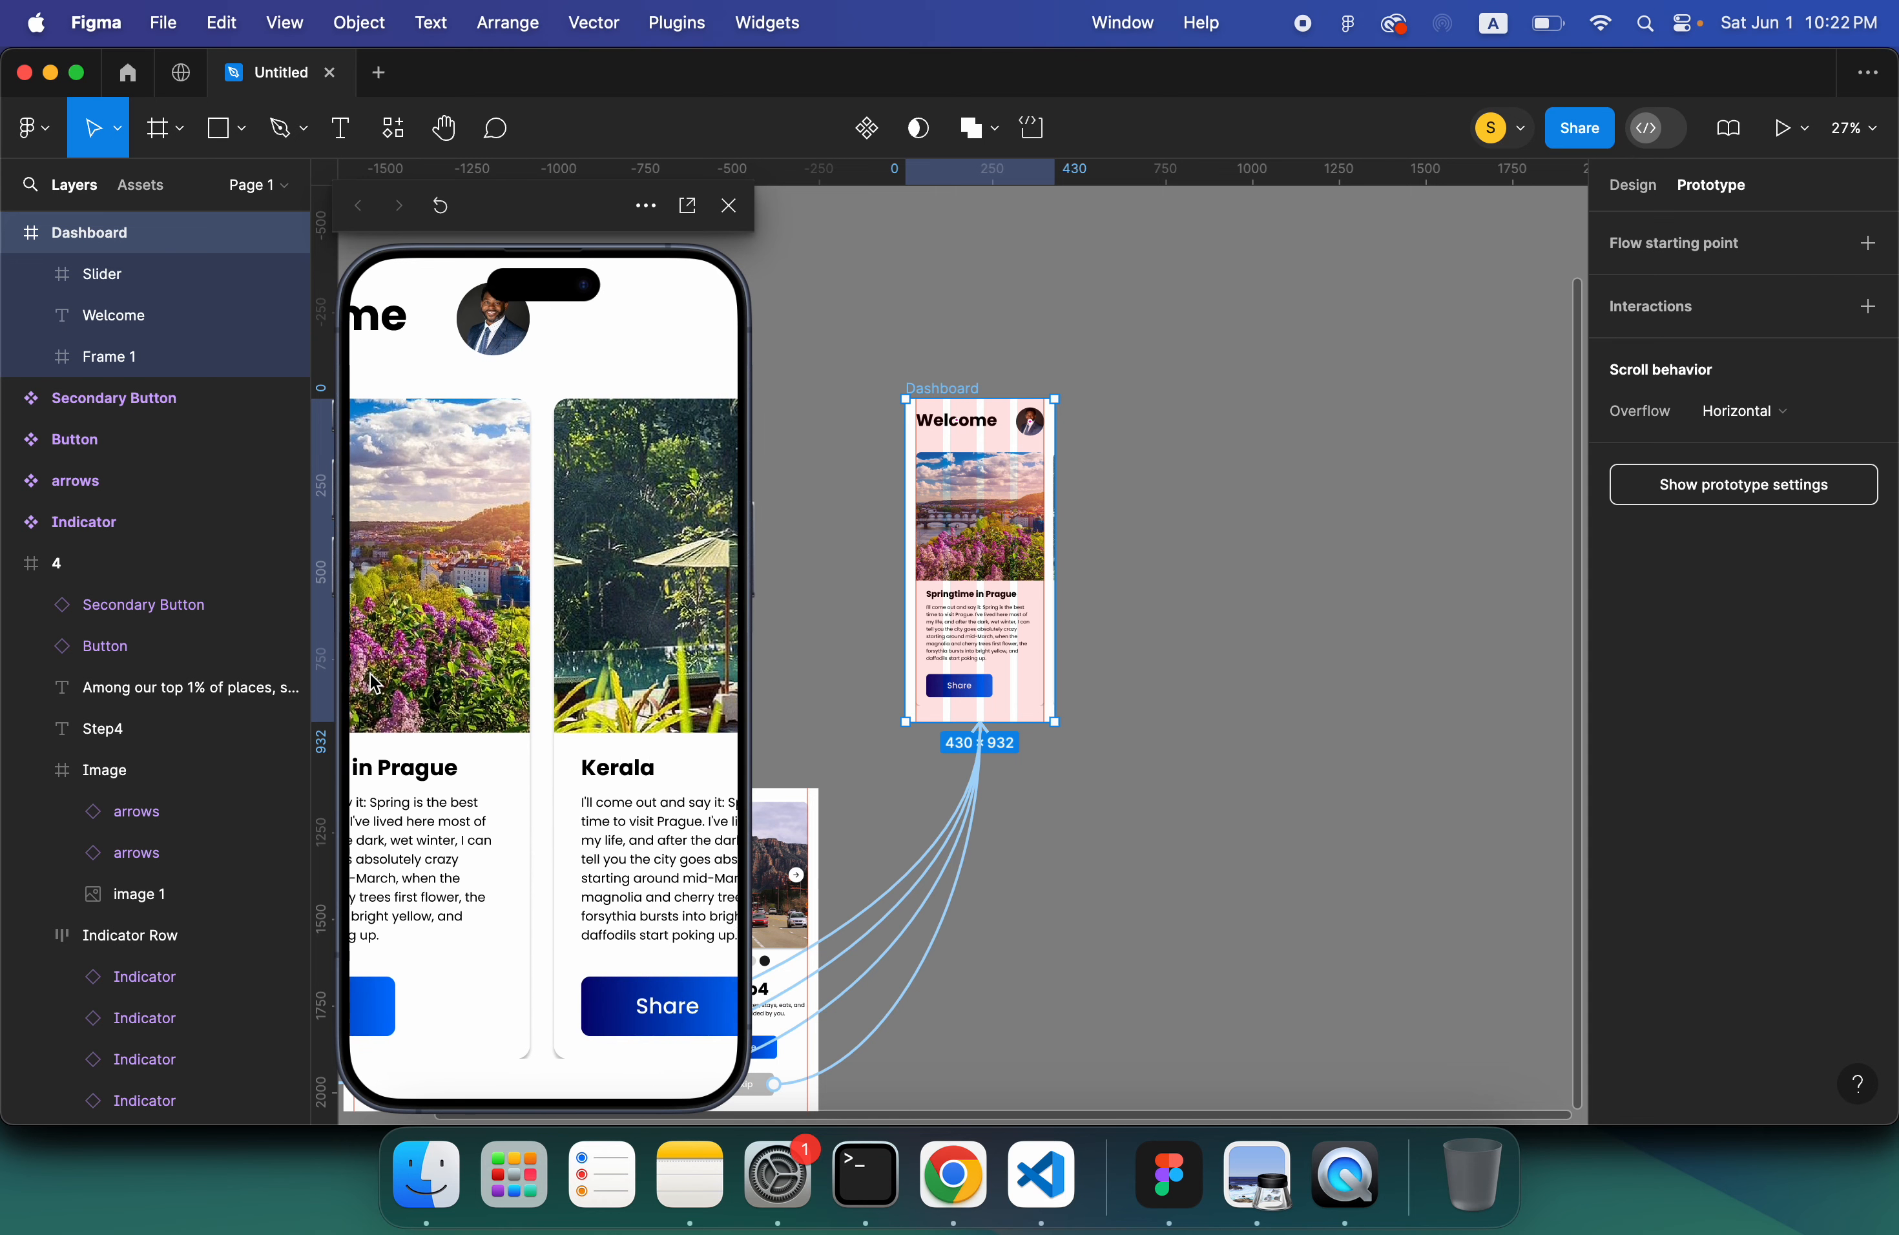
left_click_drag(670, 667, 390, 663)
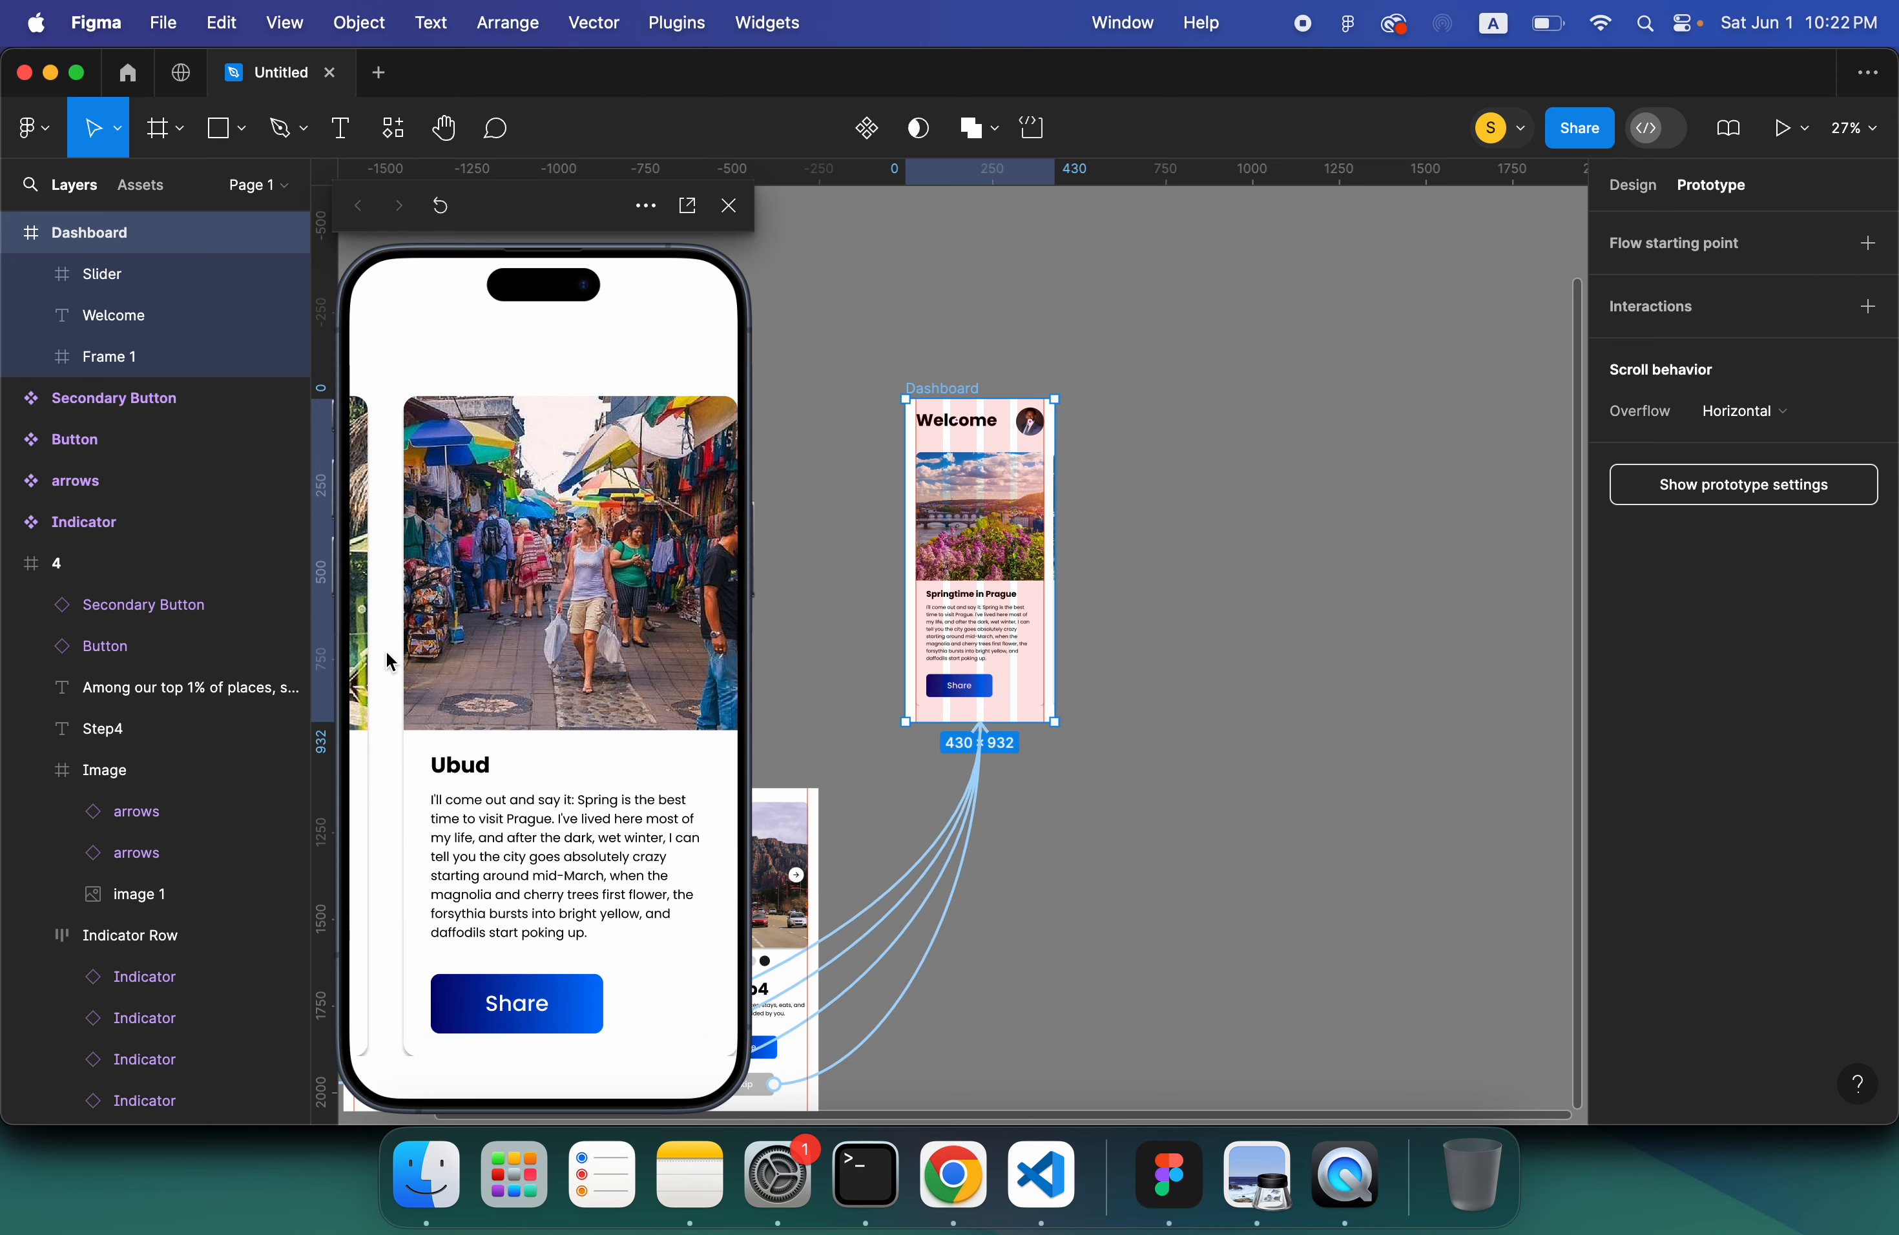
Step: Set the Dashboard frame's overflow back to No scrolling
left_click(1263, 538)
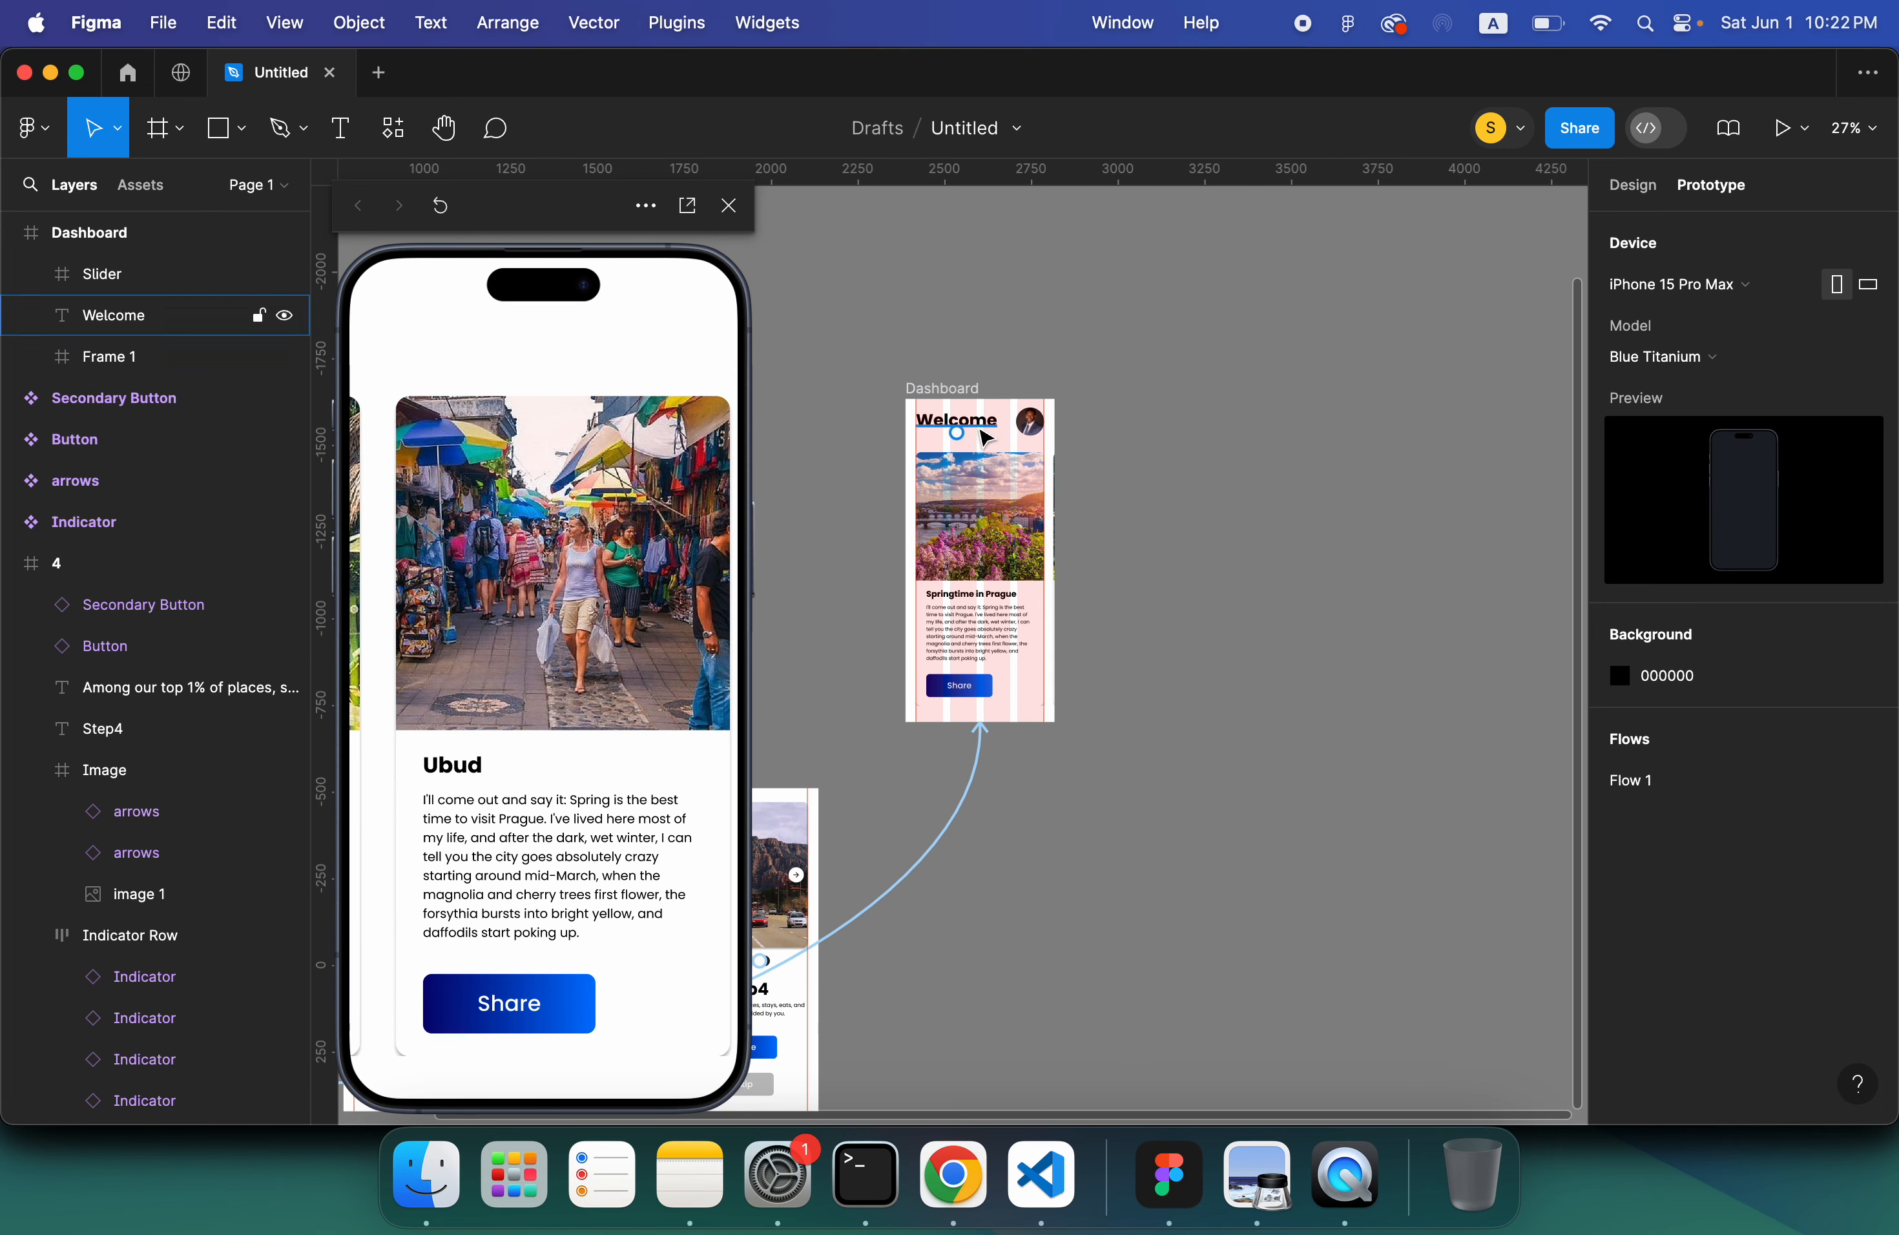
key("Tab")
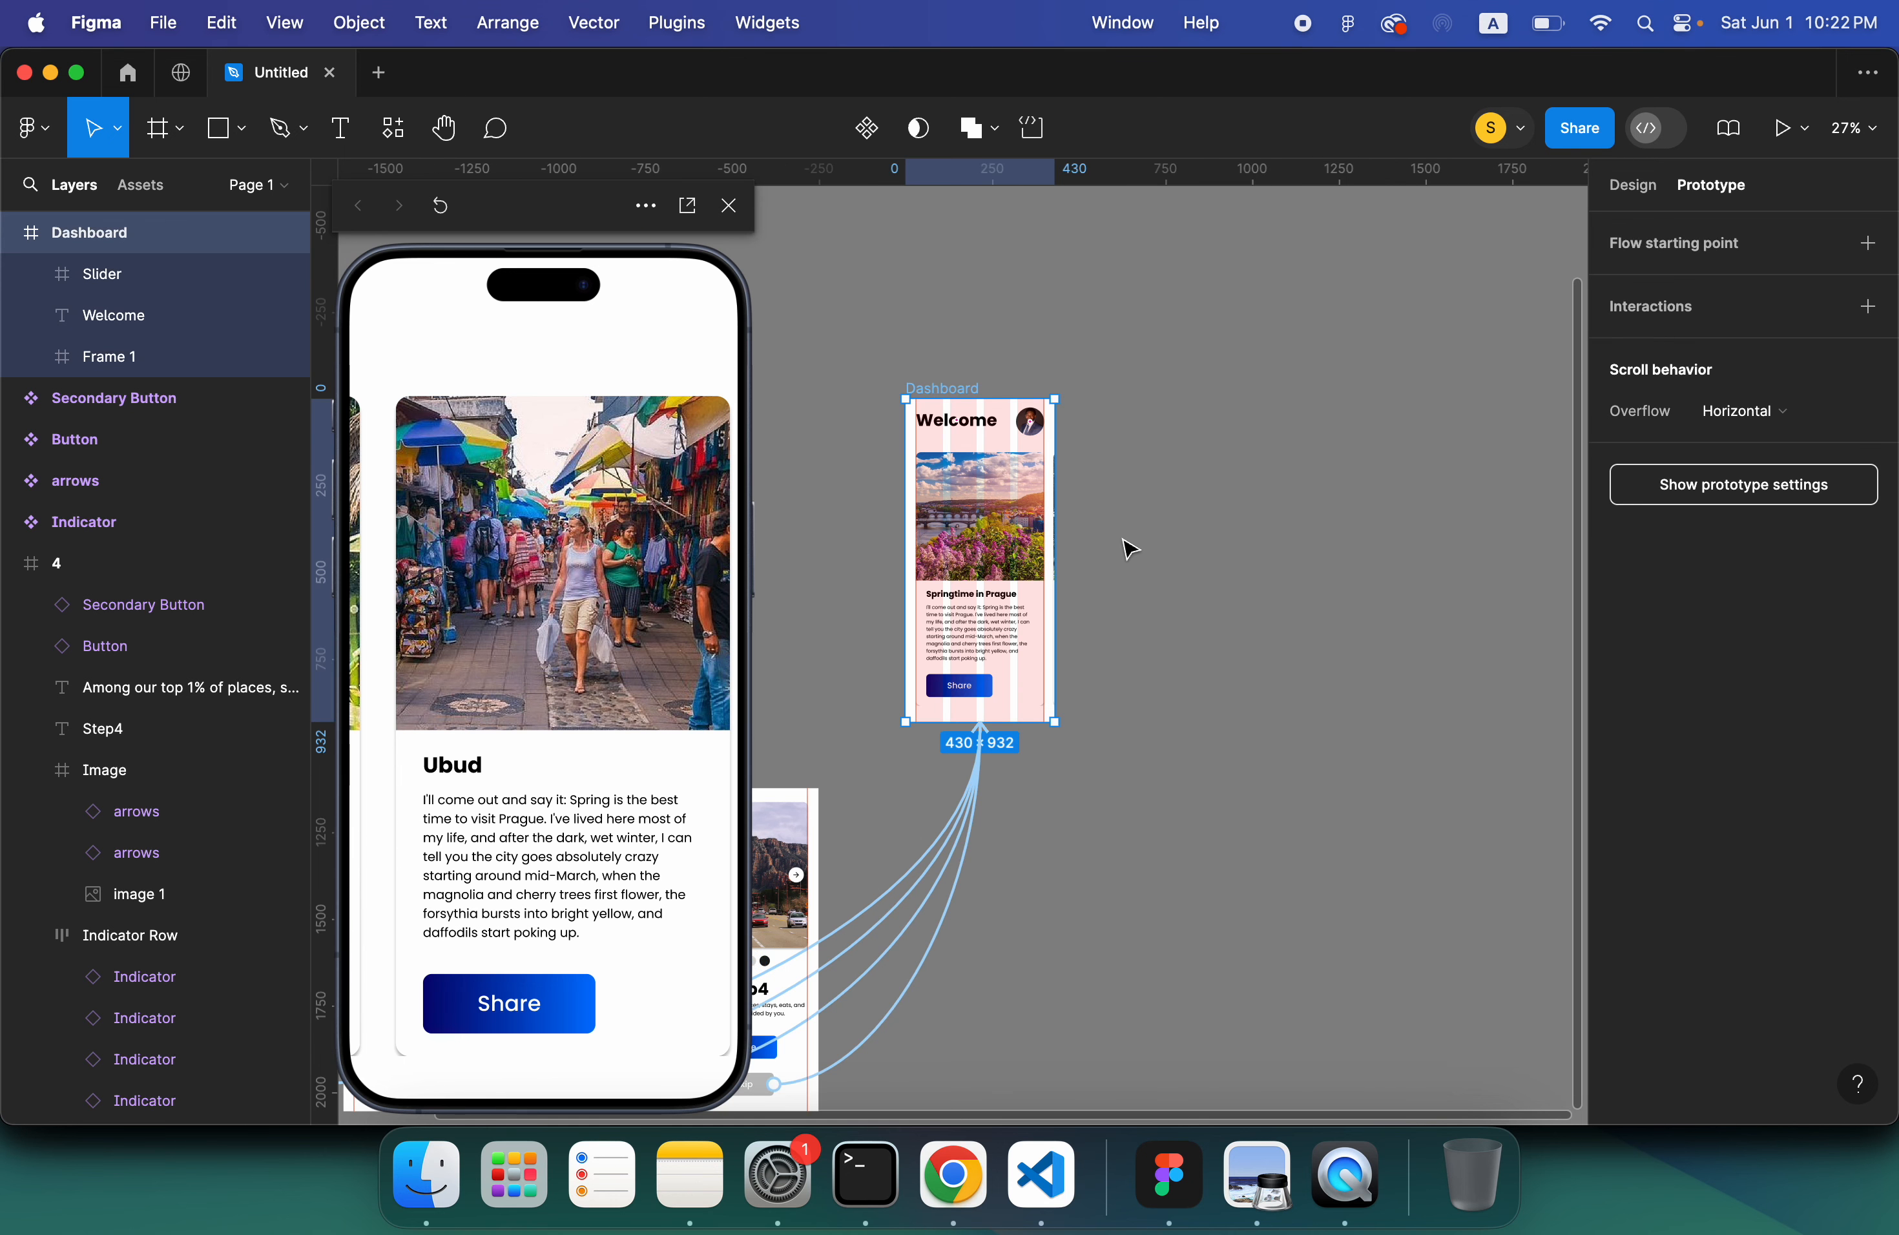
left_click(1750, 412)
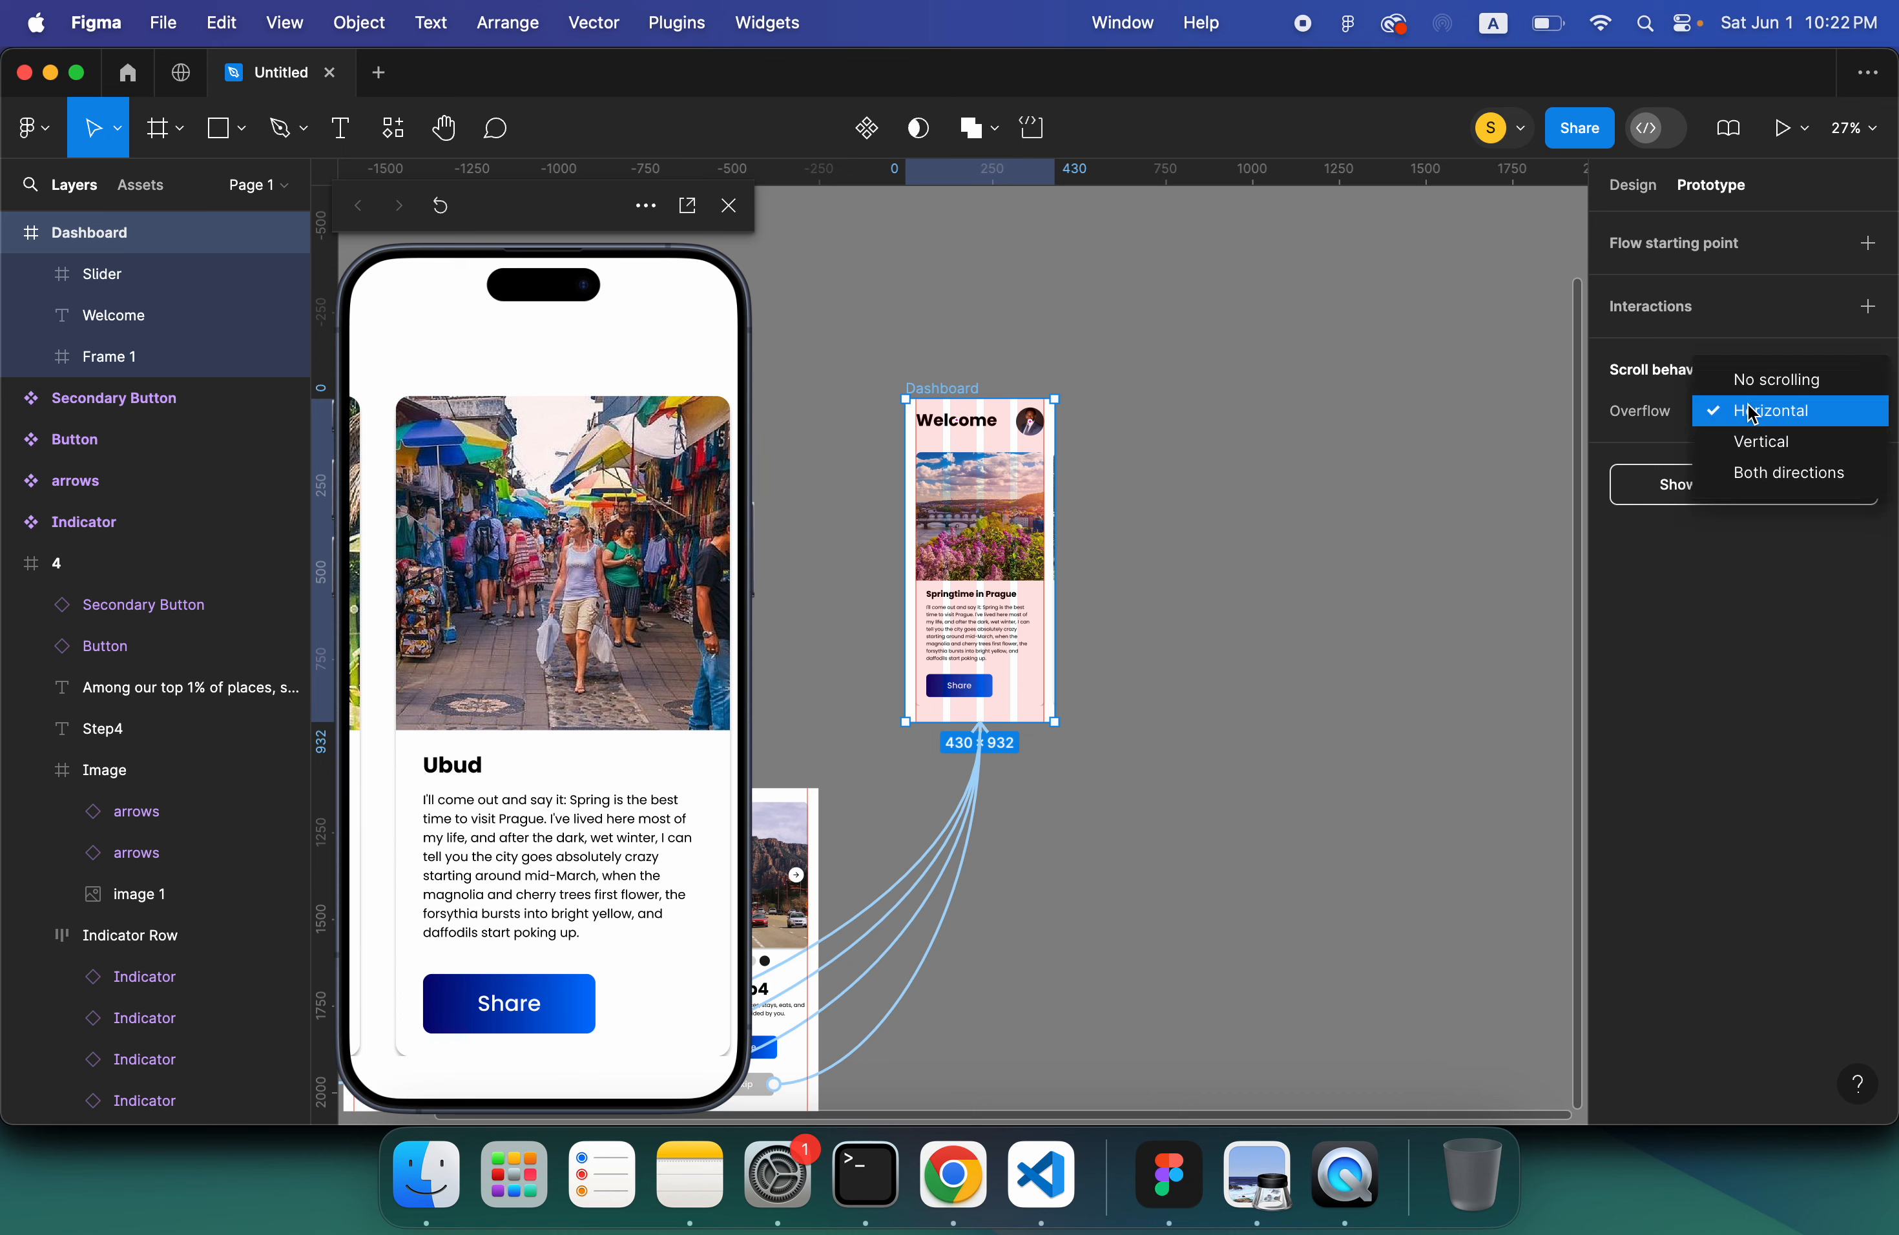
left_click(1760, 375)
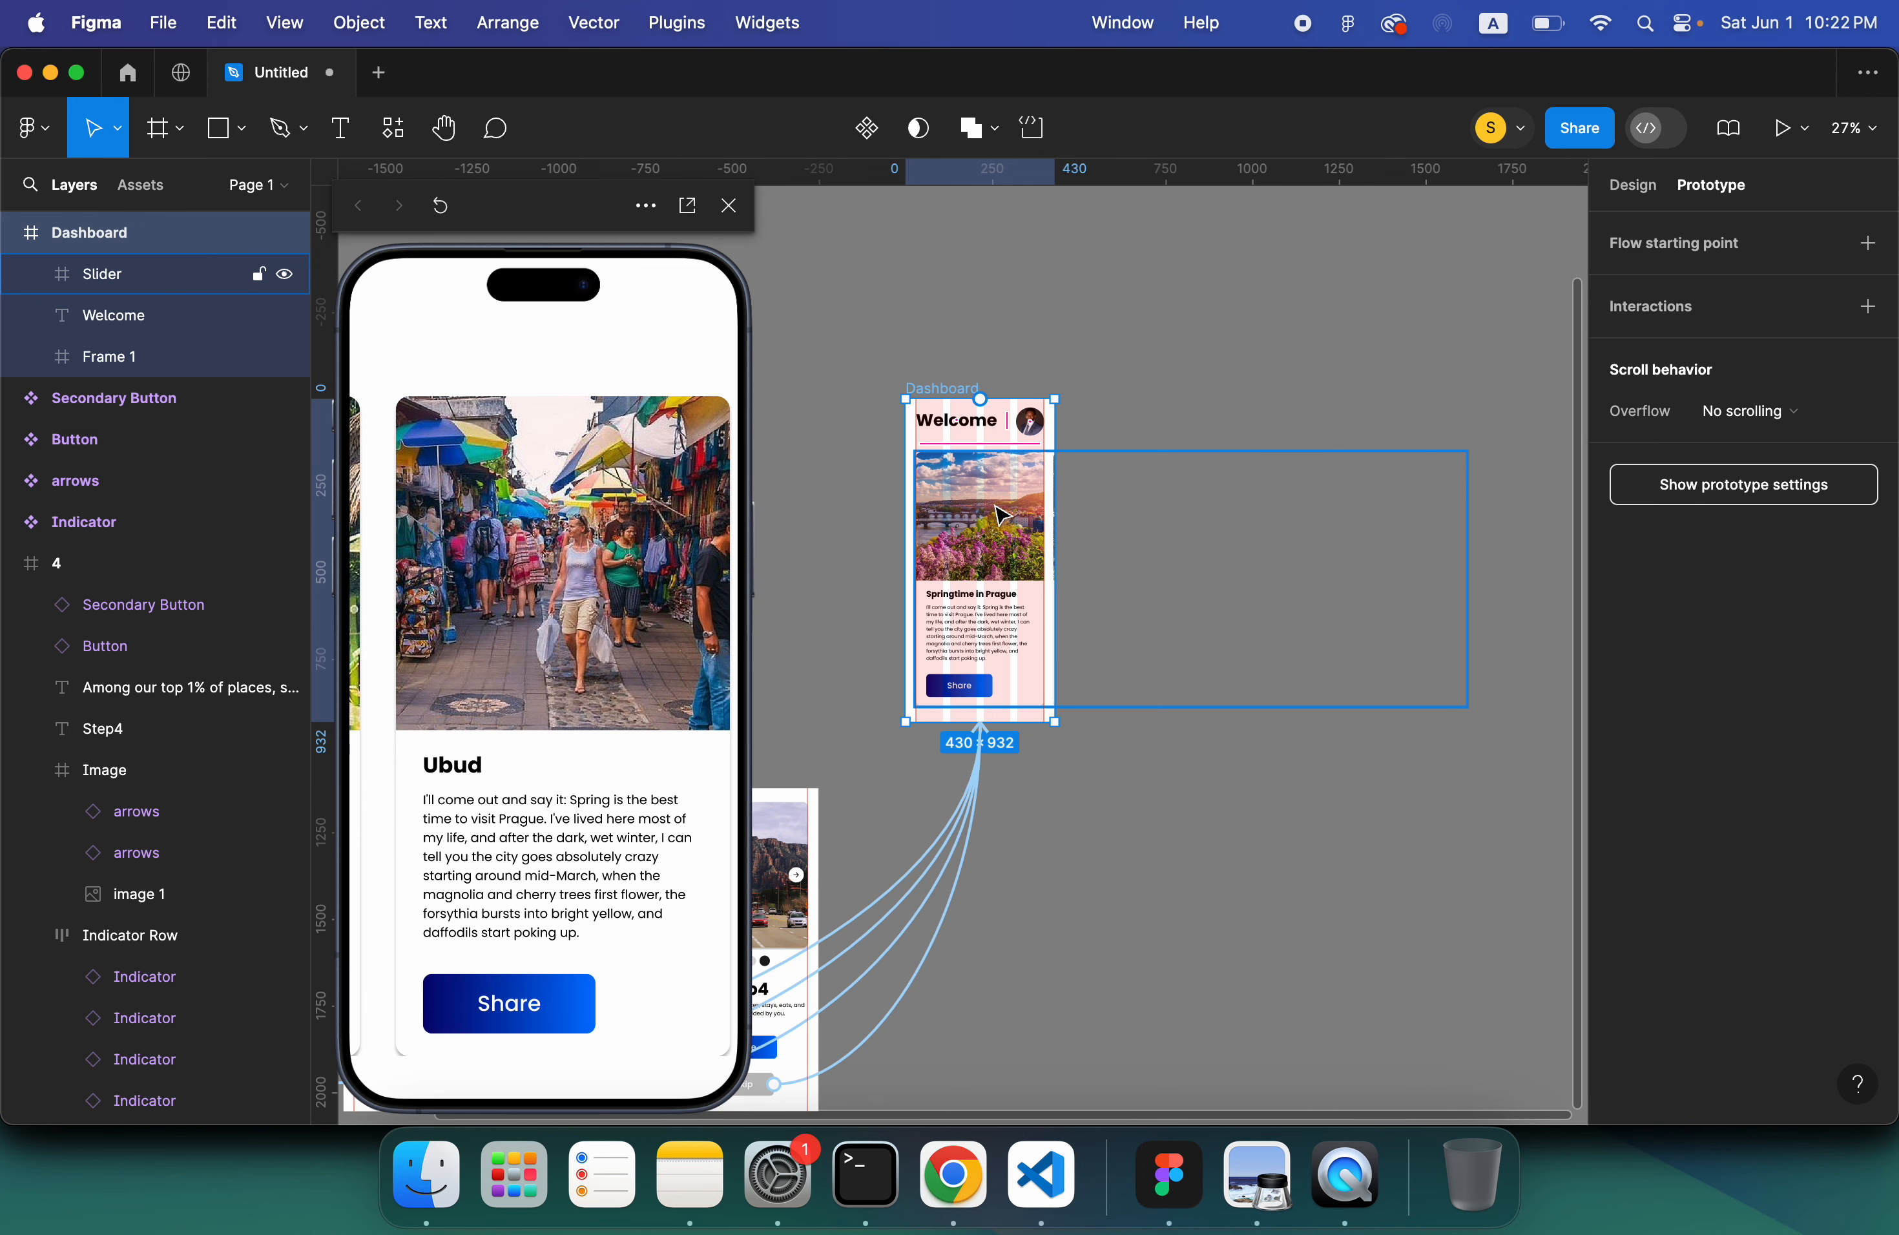
Step: Set the Slider frame's overflow to Horizontal scrolling
left_click(1074, 488)
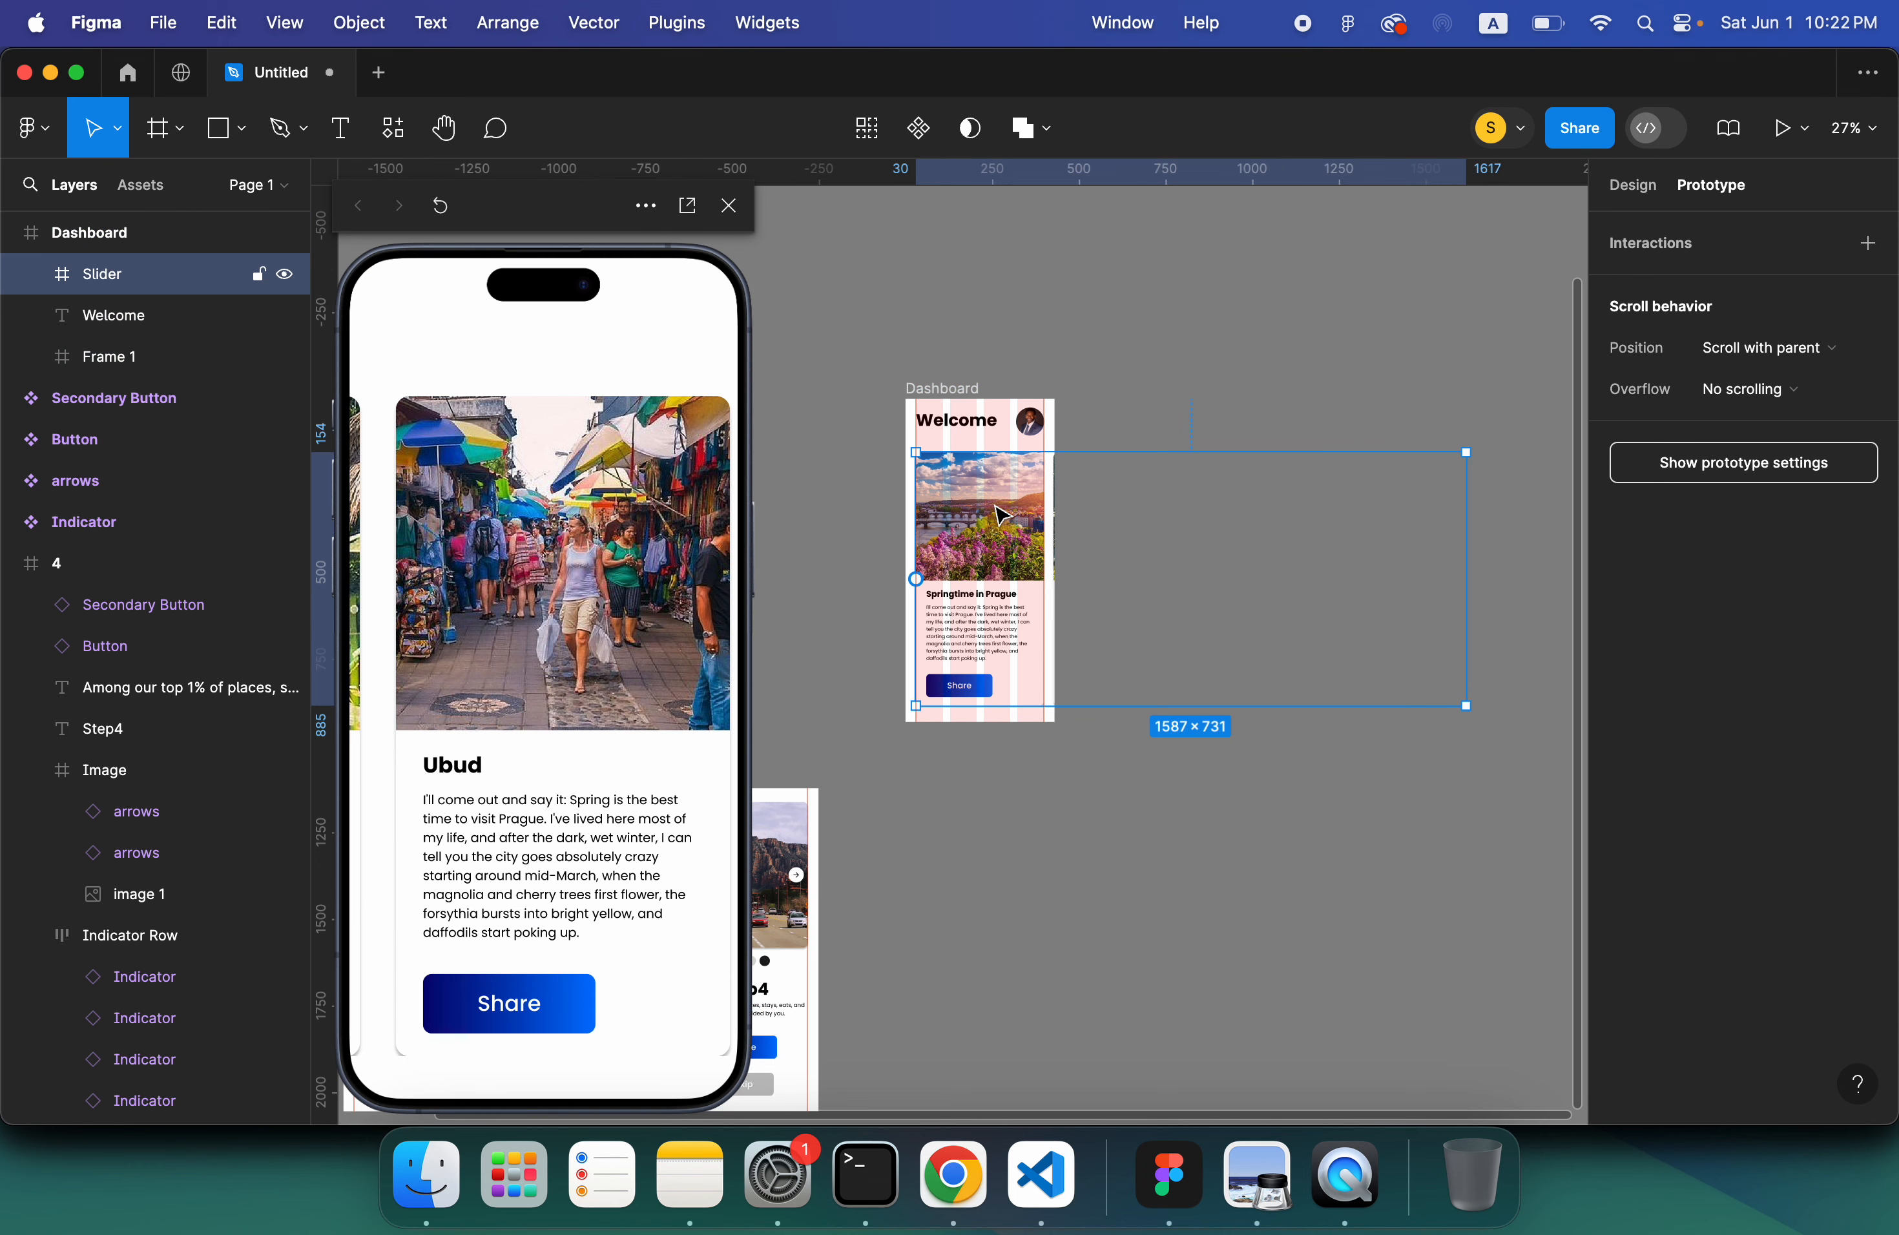
left_click(1782, 391)
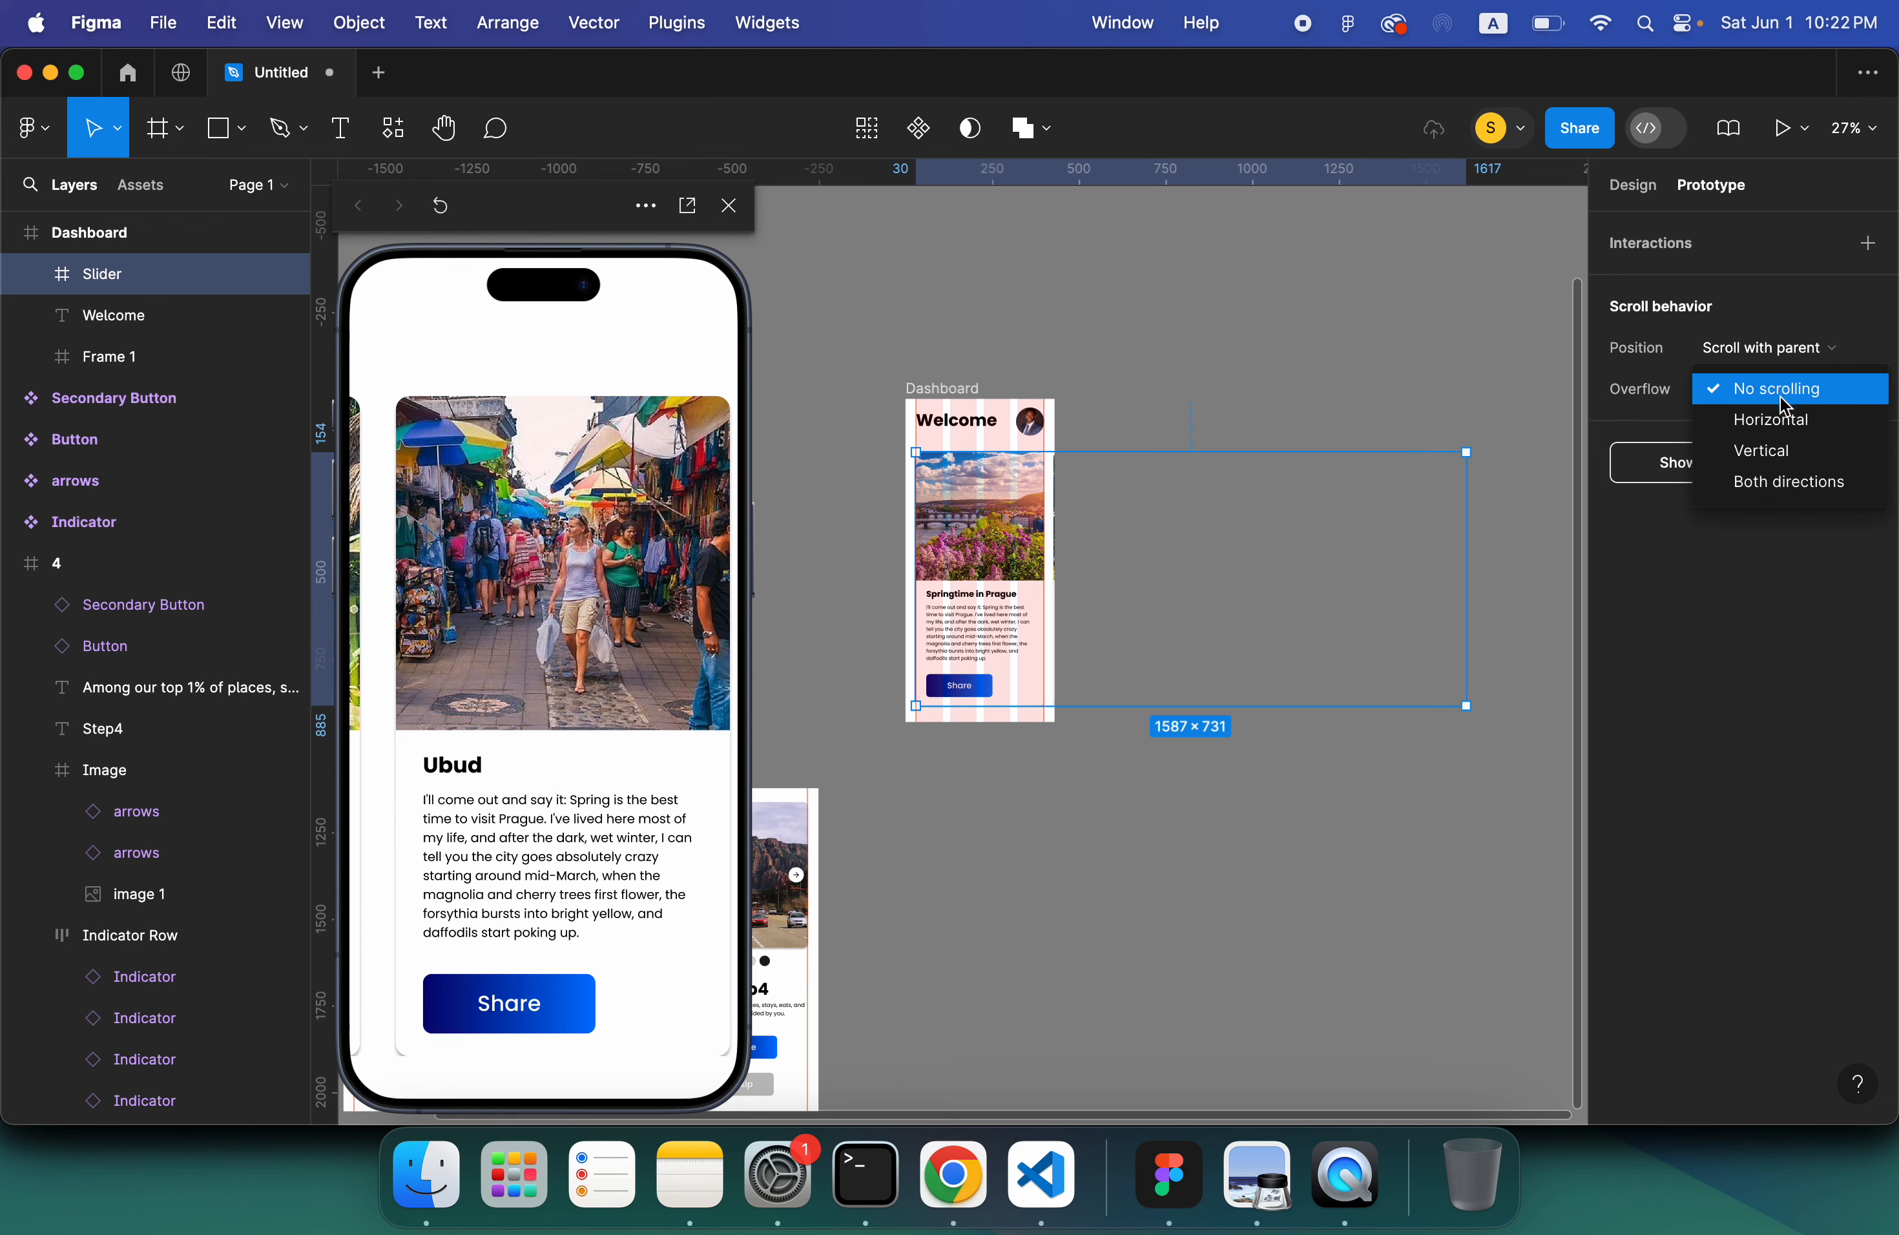
left_click(1779, 439)
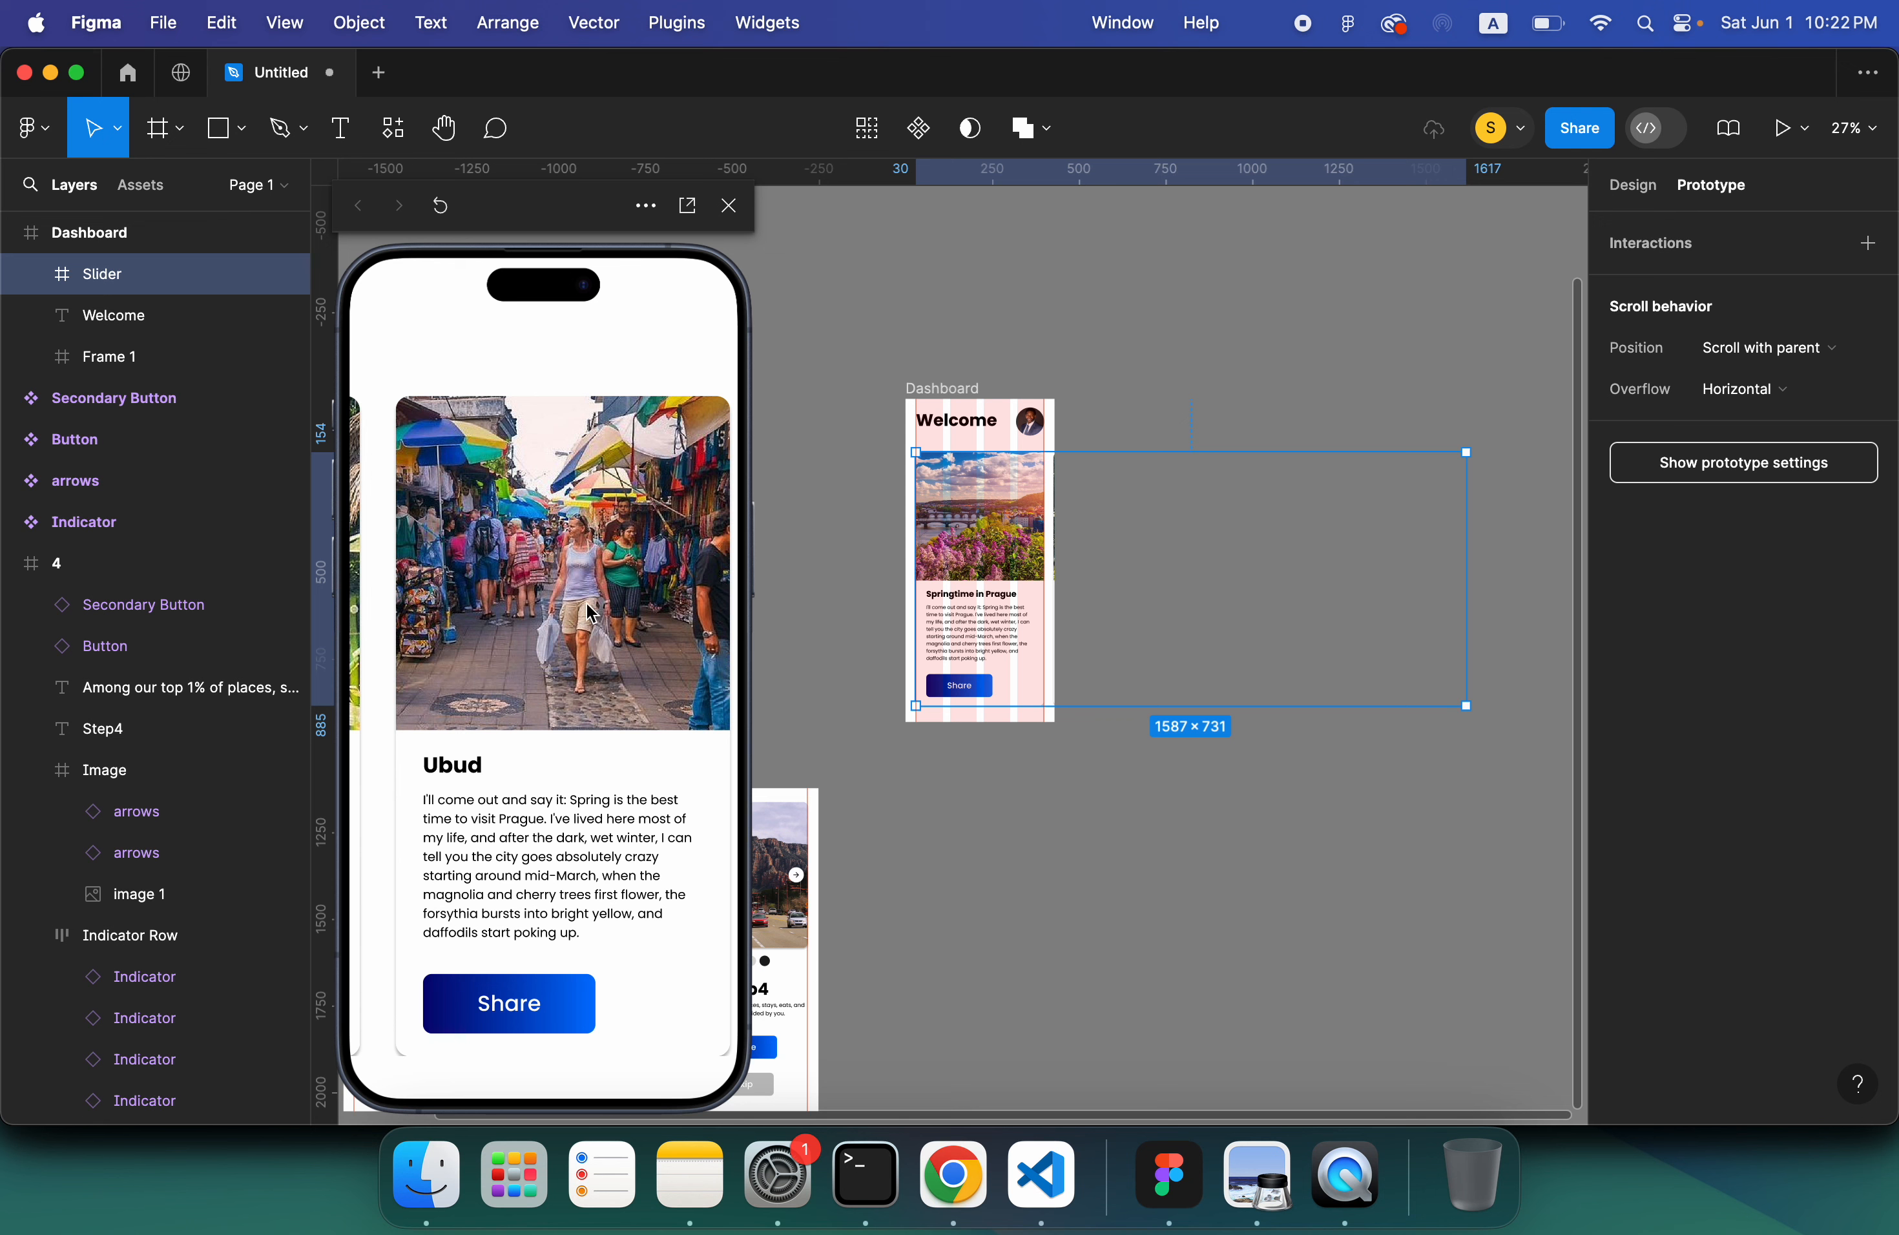
Step: Swipe the cards back and forth in the preview to test the horizontal slider
left_click_drag(513, 571, 677, 575)
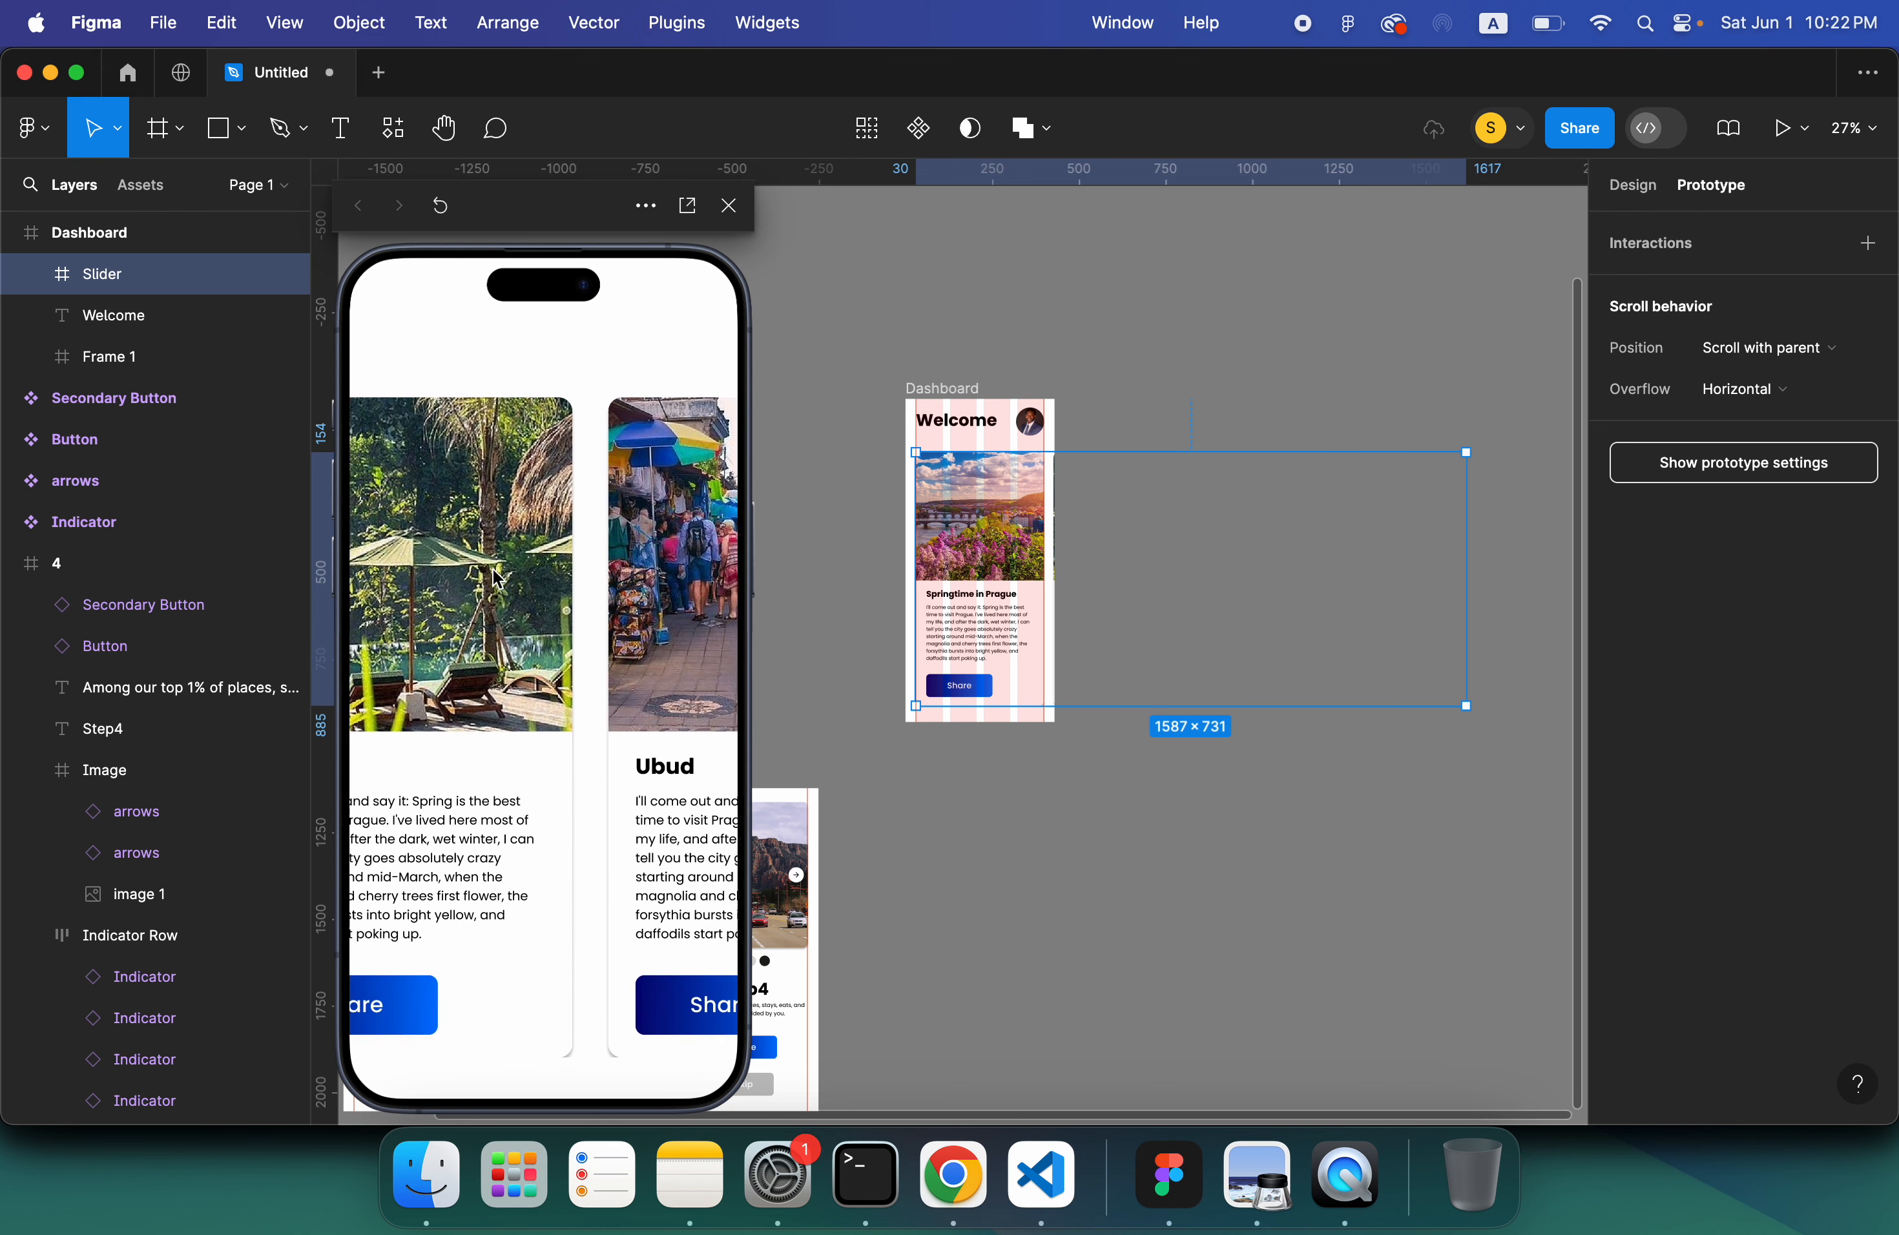
left_click_drag(487, 574, 321, 565)
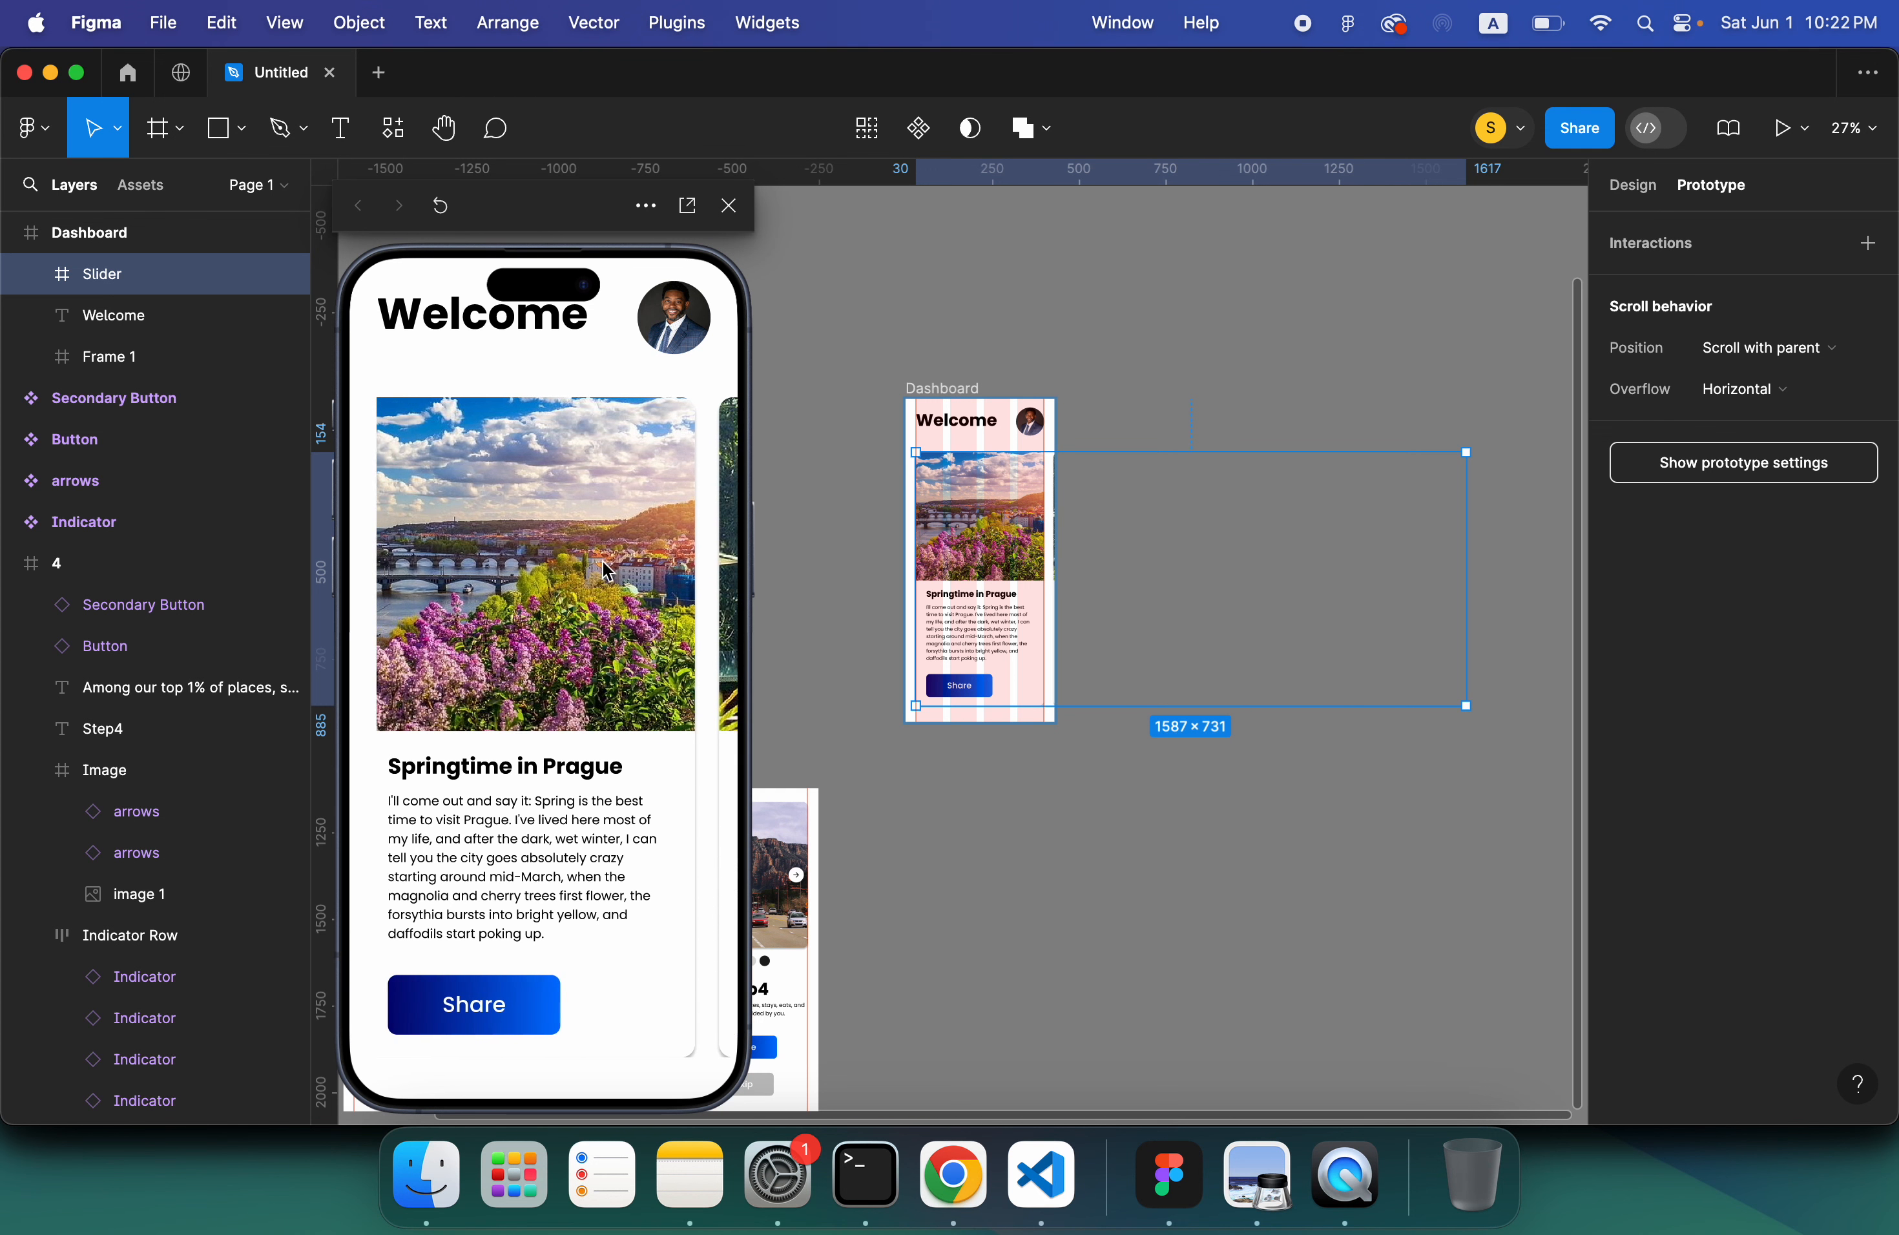
left_click_drag(686, 575, 291, 558)
left_click_drag(682, 575, 170, 554)
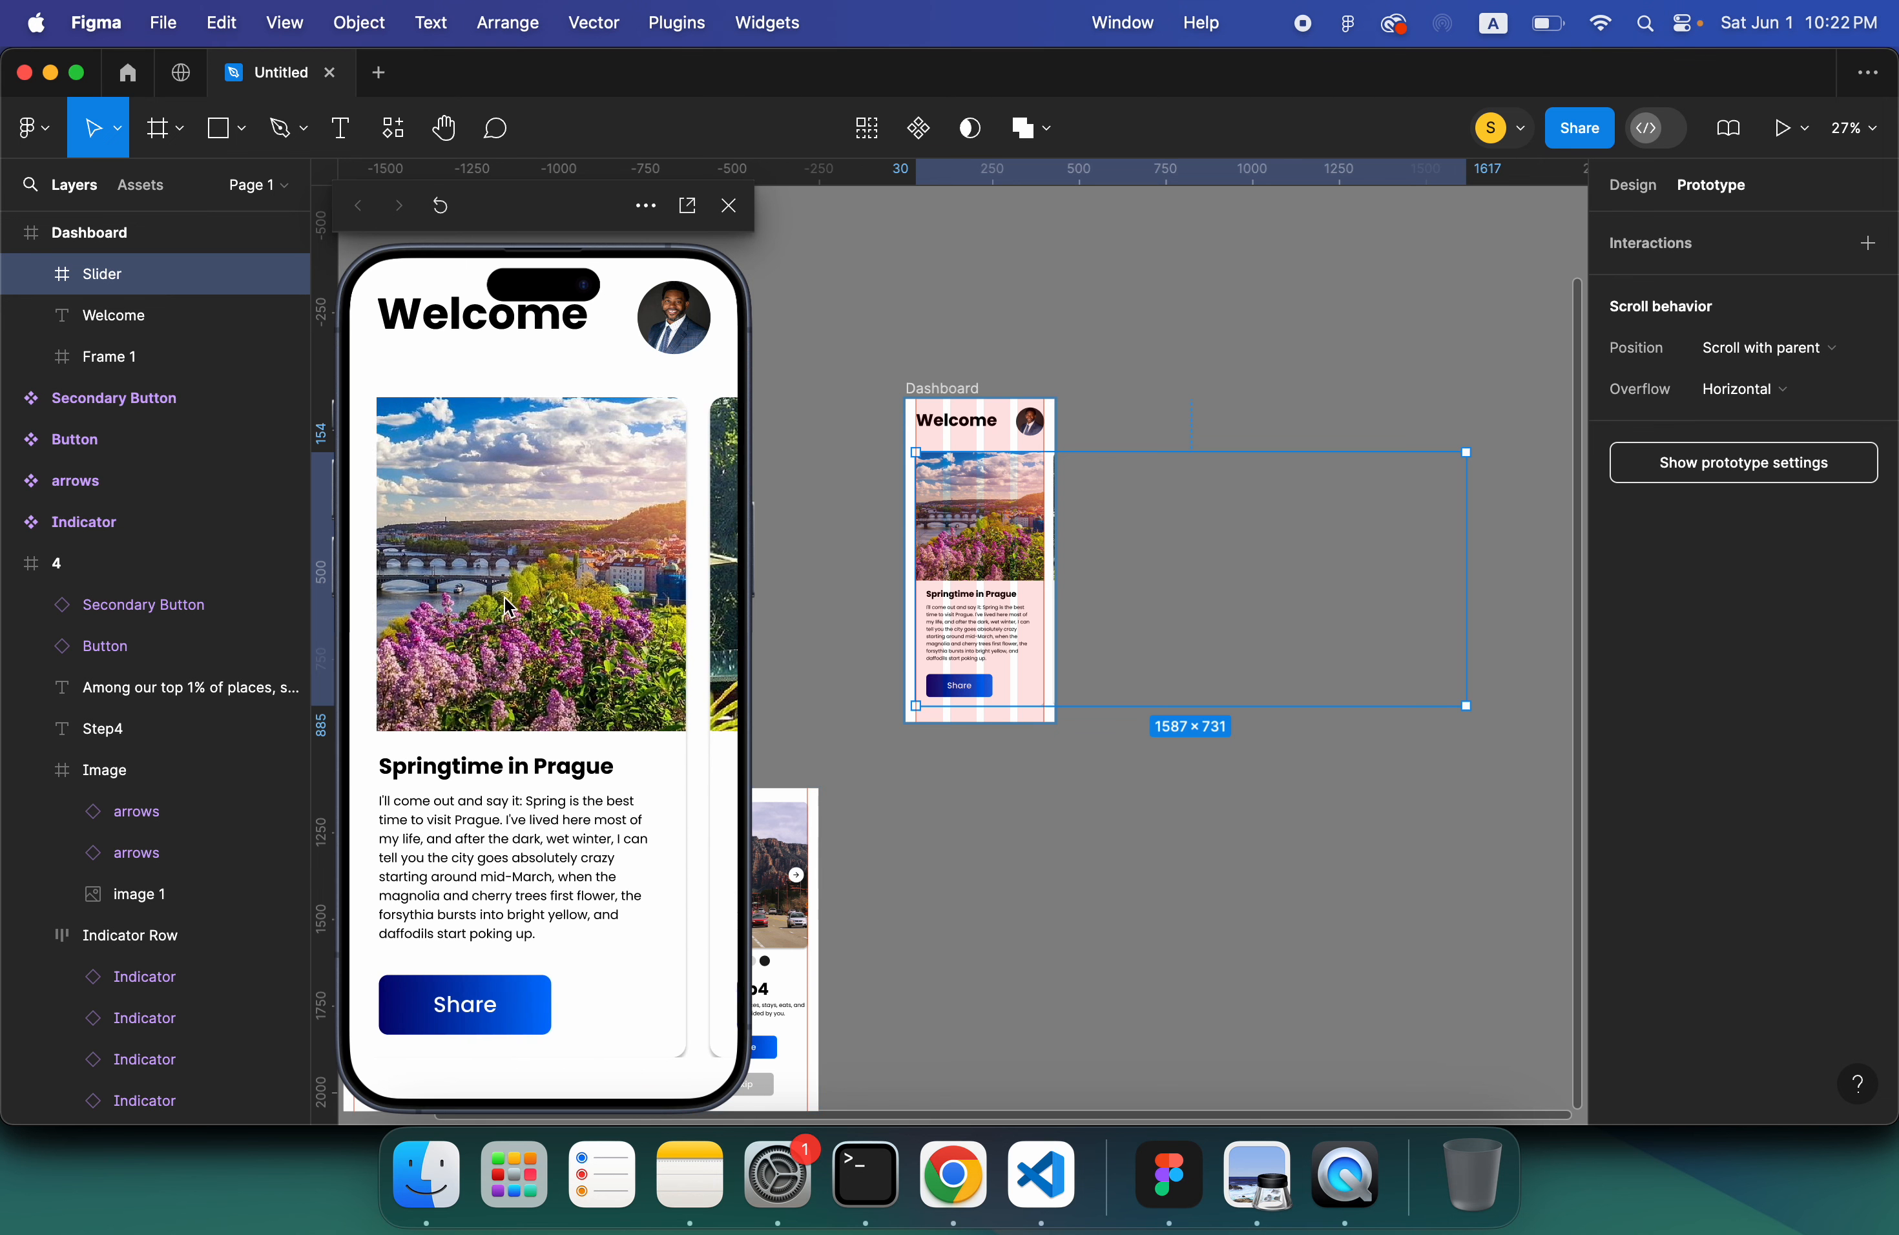
left_click_drag(659, 677, 228, 691)
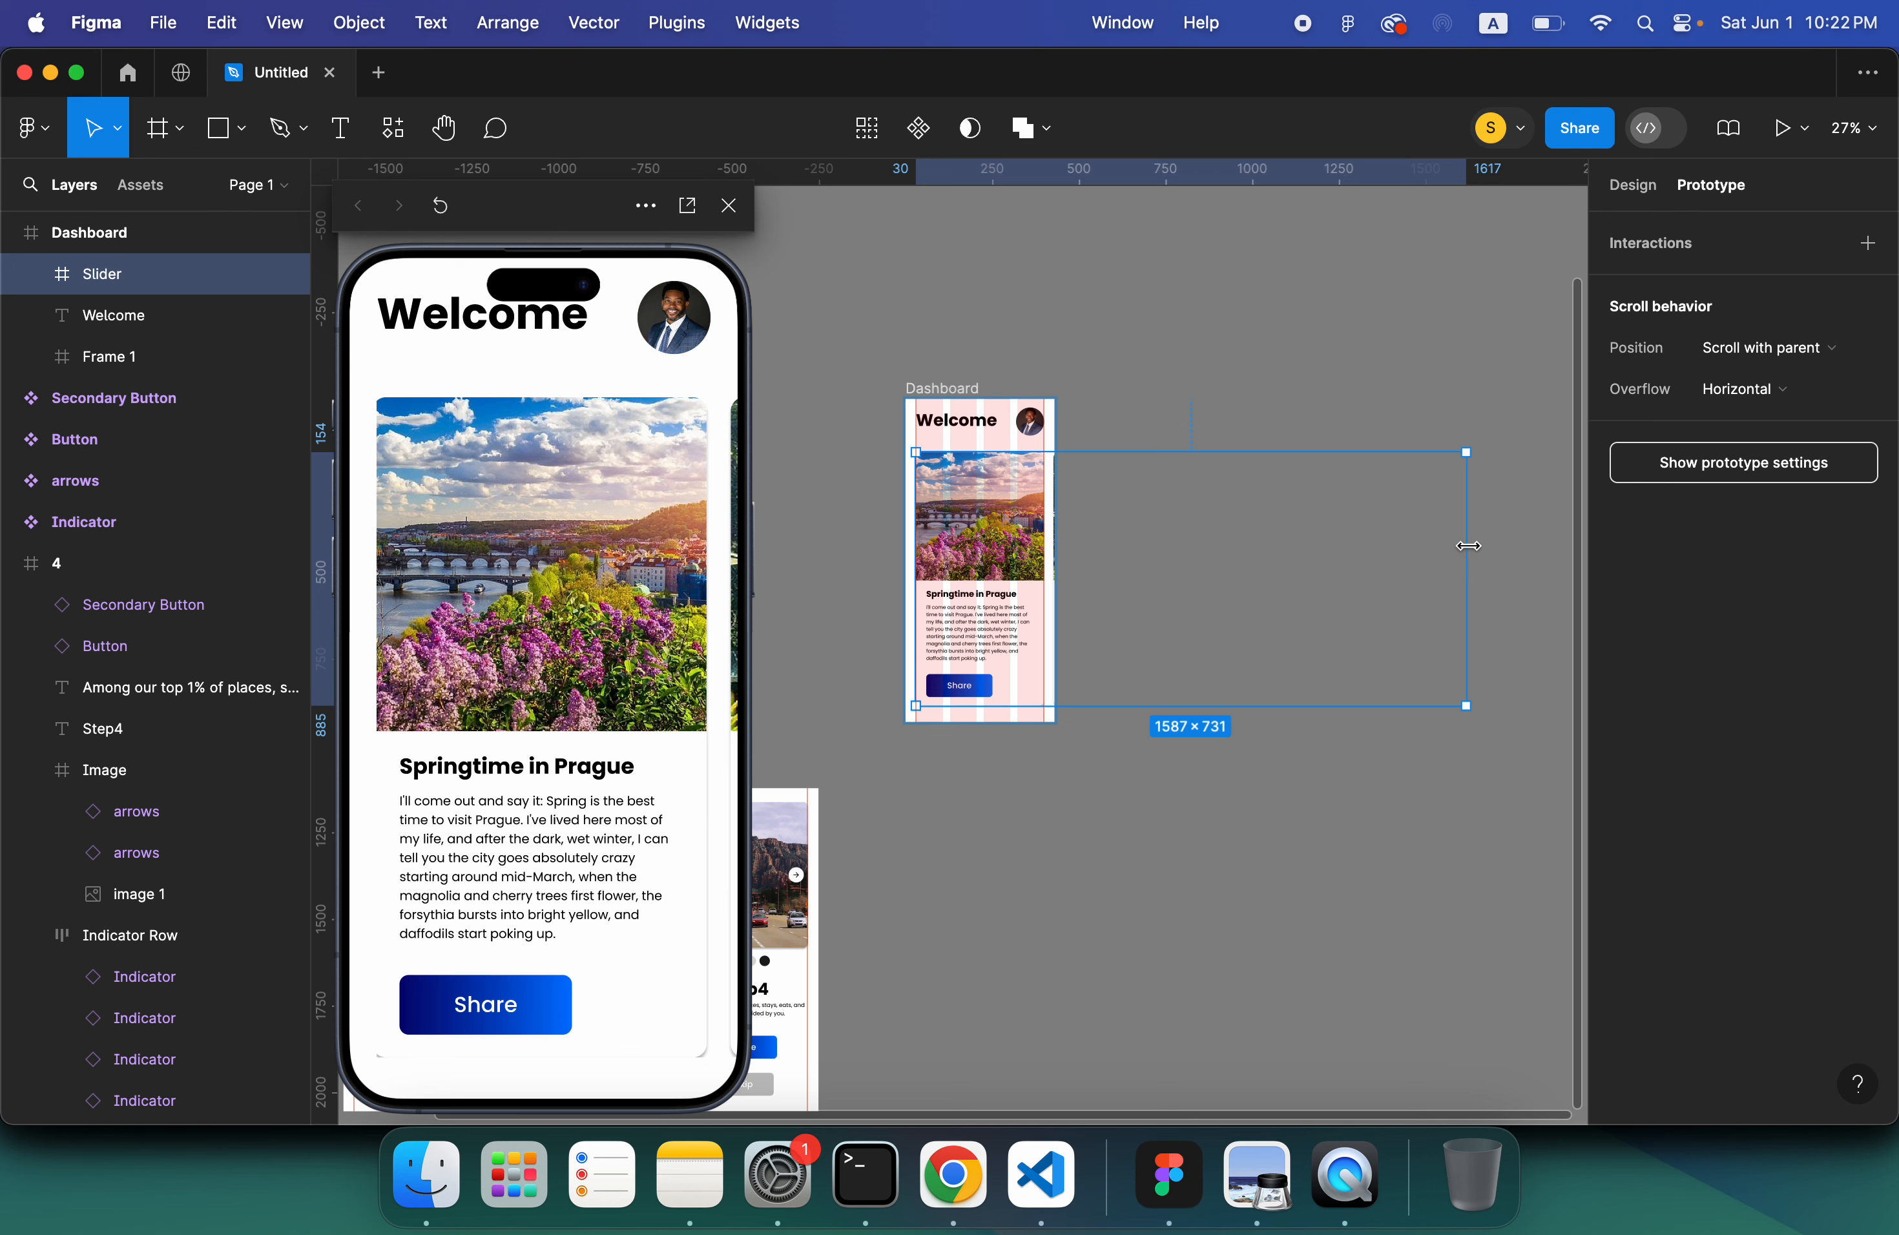
Step: Shrink the Slider frame back to about 400 px wide to fit the Dashboard
left_click_drag(1468, 546, 1055, 553)
scroll(1111, 564, "up", 10)
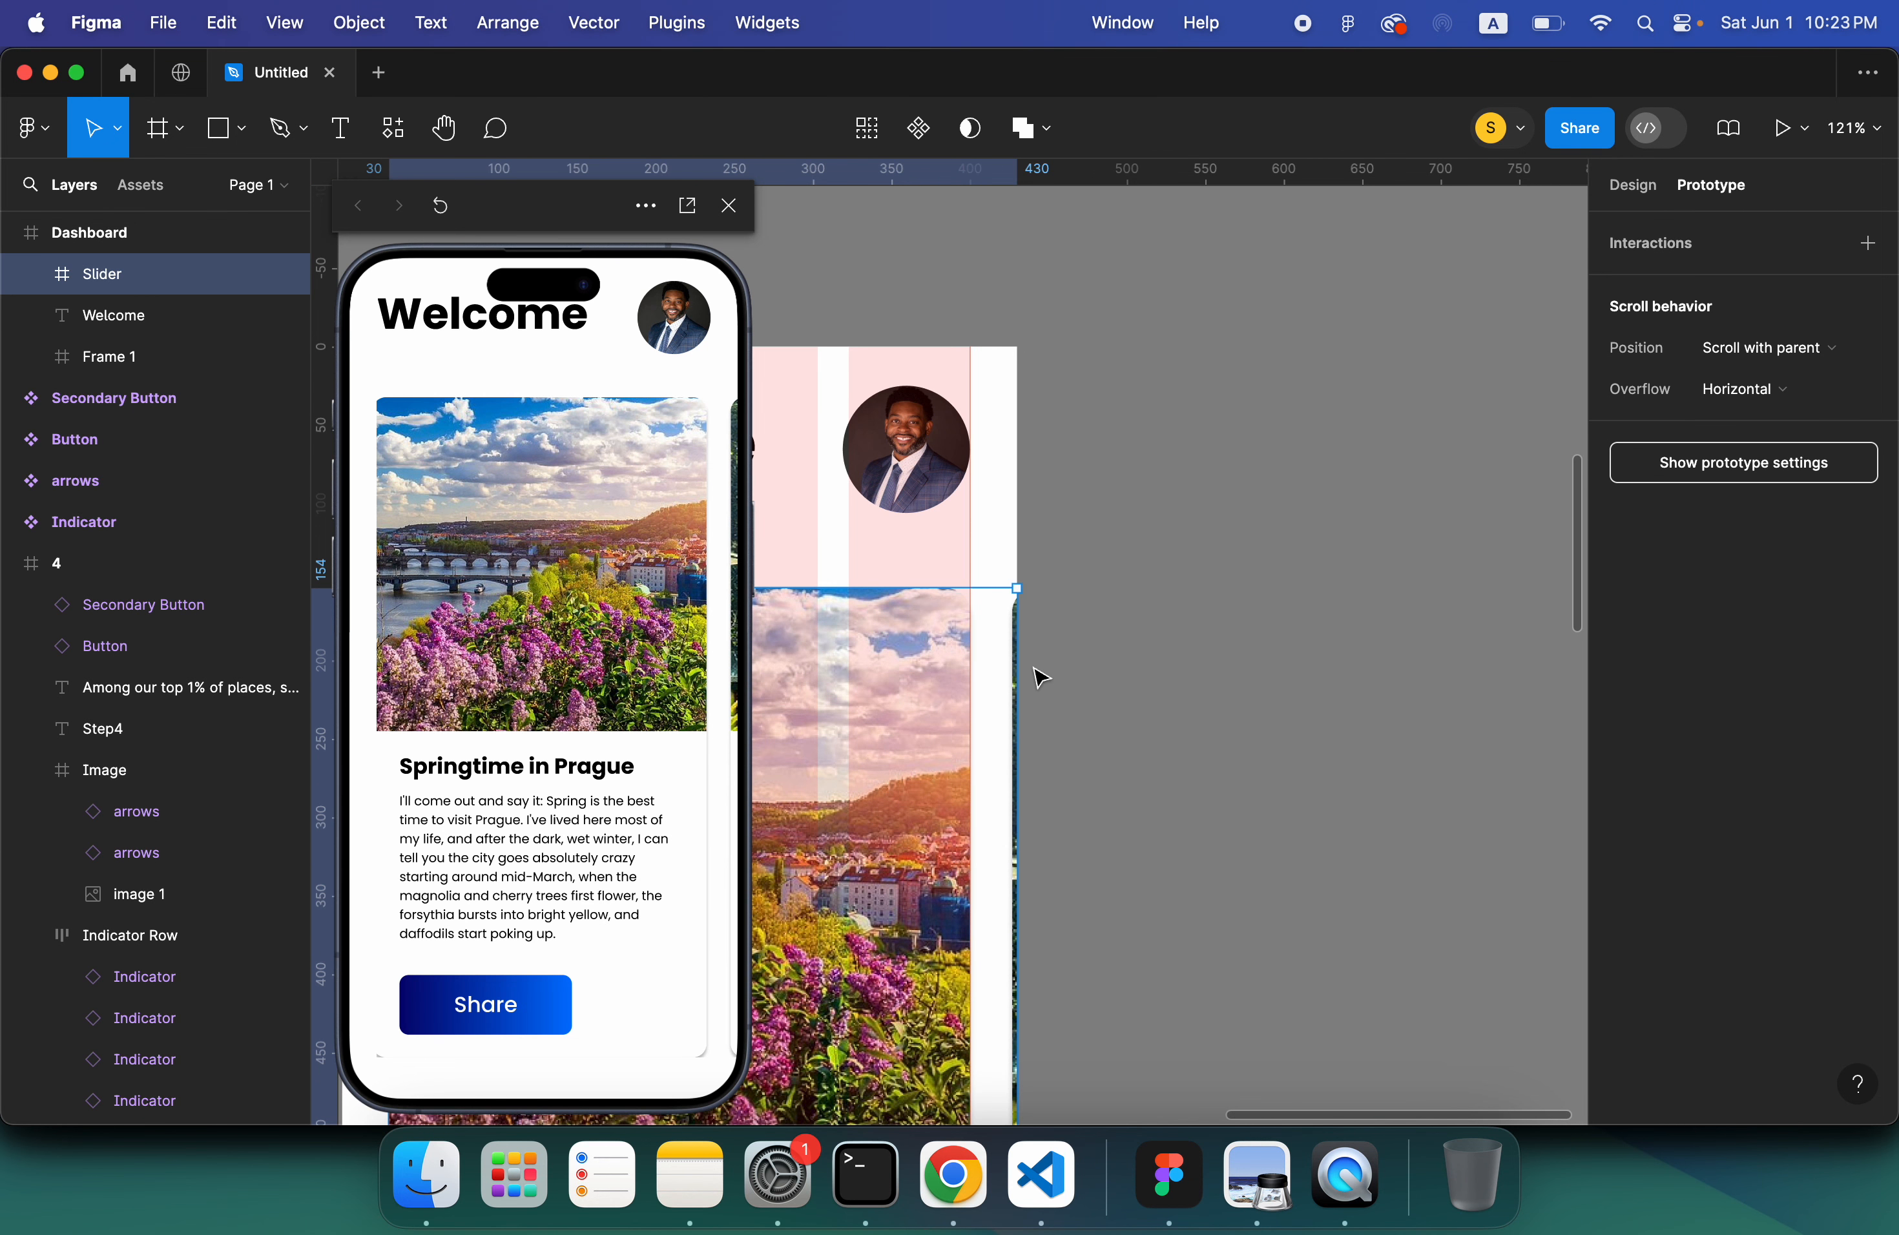
scroll(1012, 674, "left", 5)
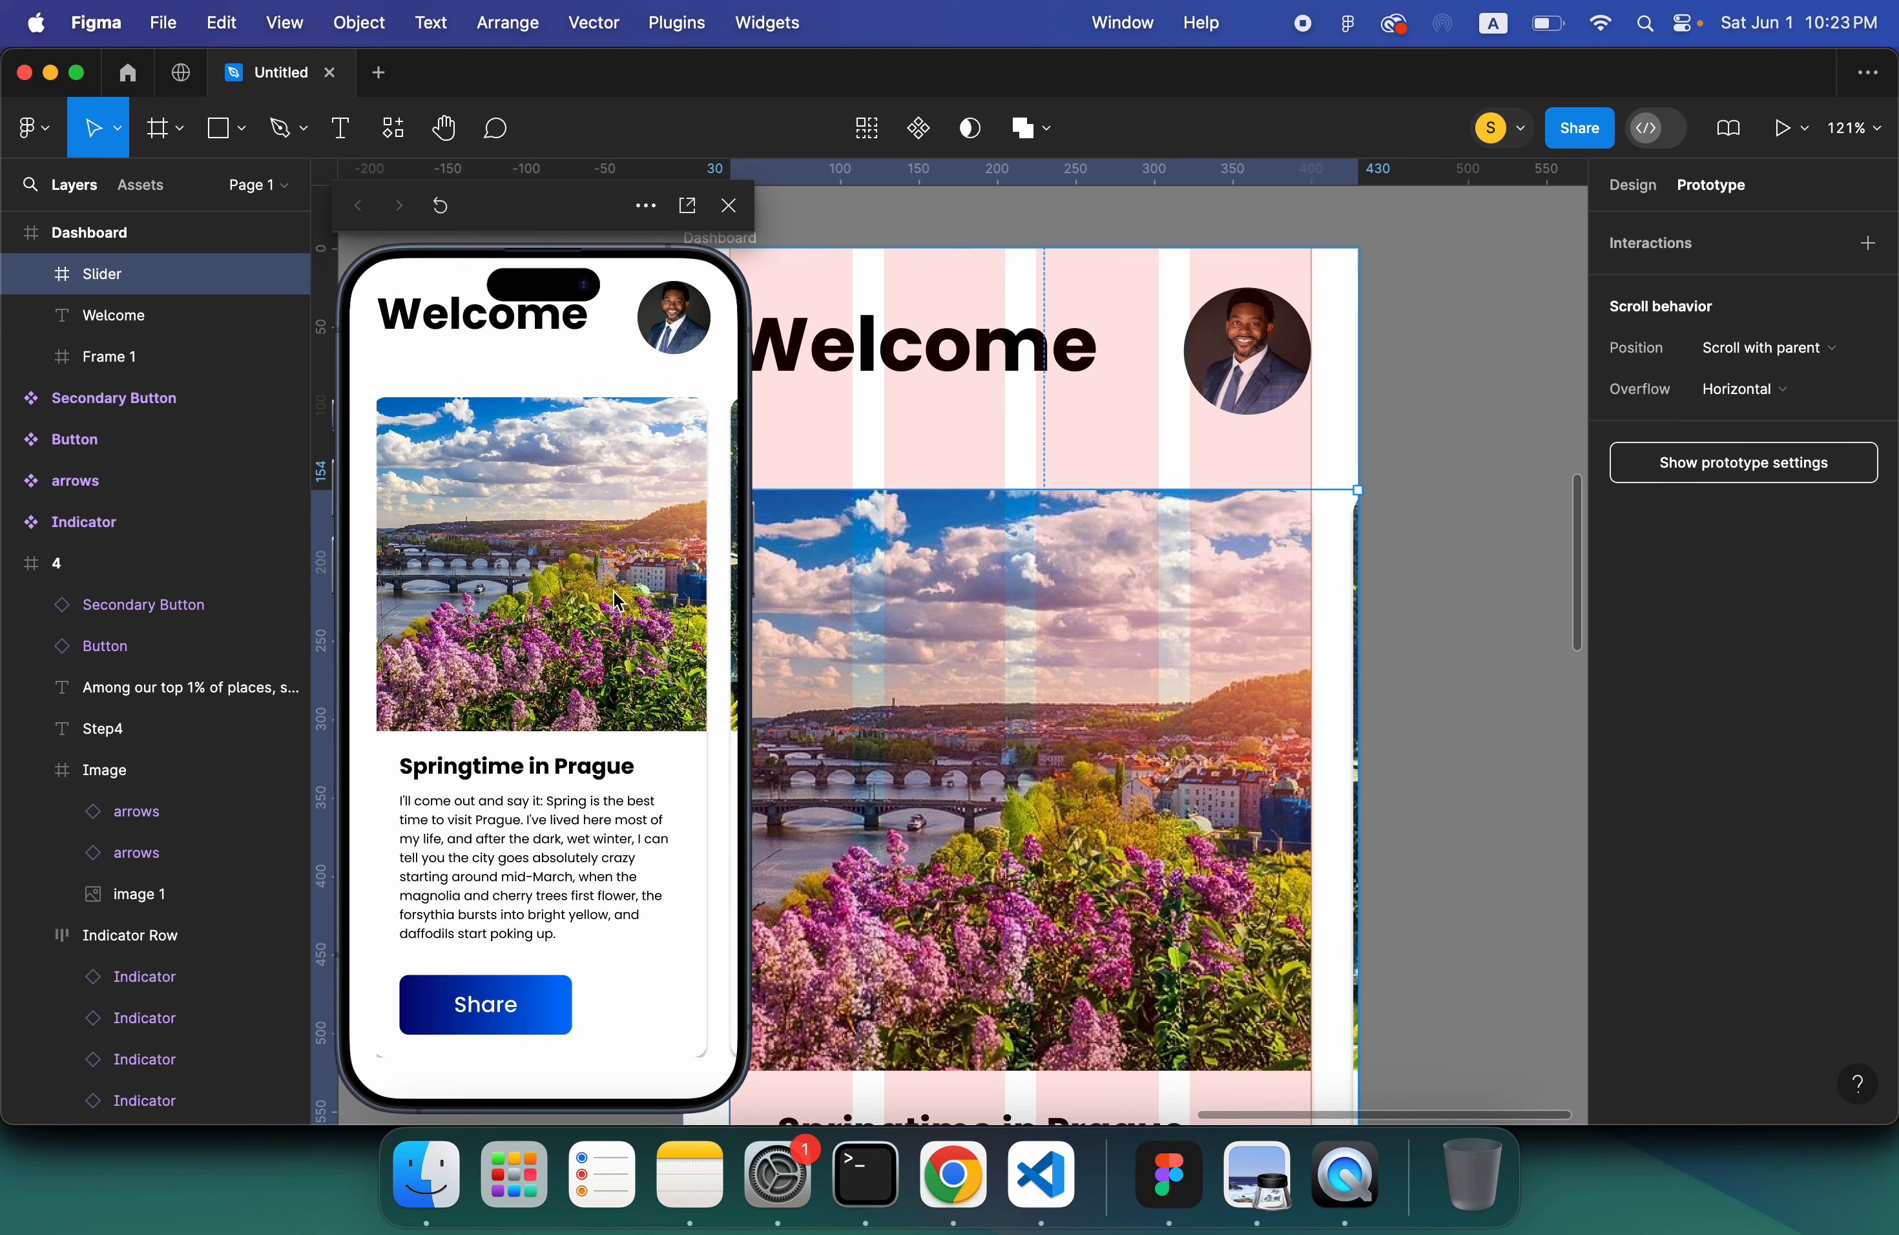
Step: Scroll through the destination cards in the preview to check the slider
scroll(618, 600, "right", 10)
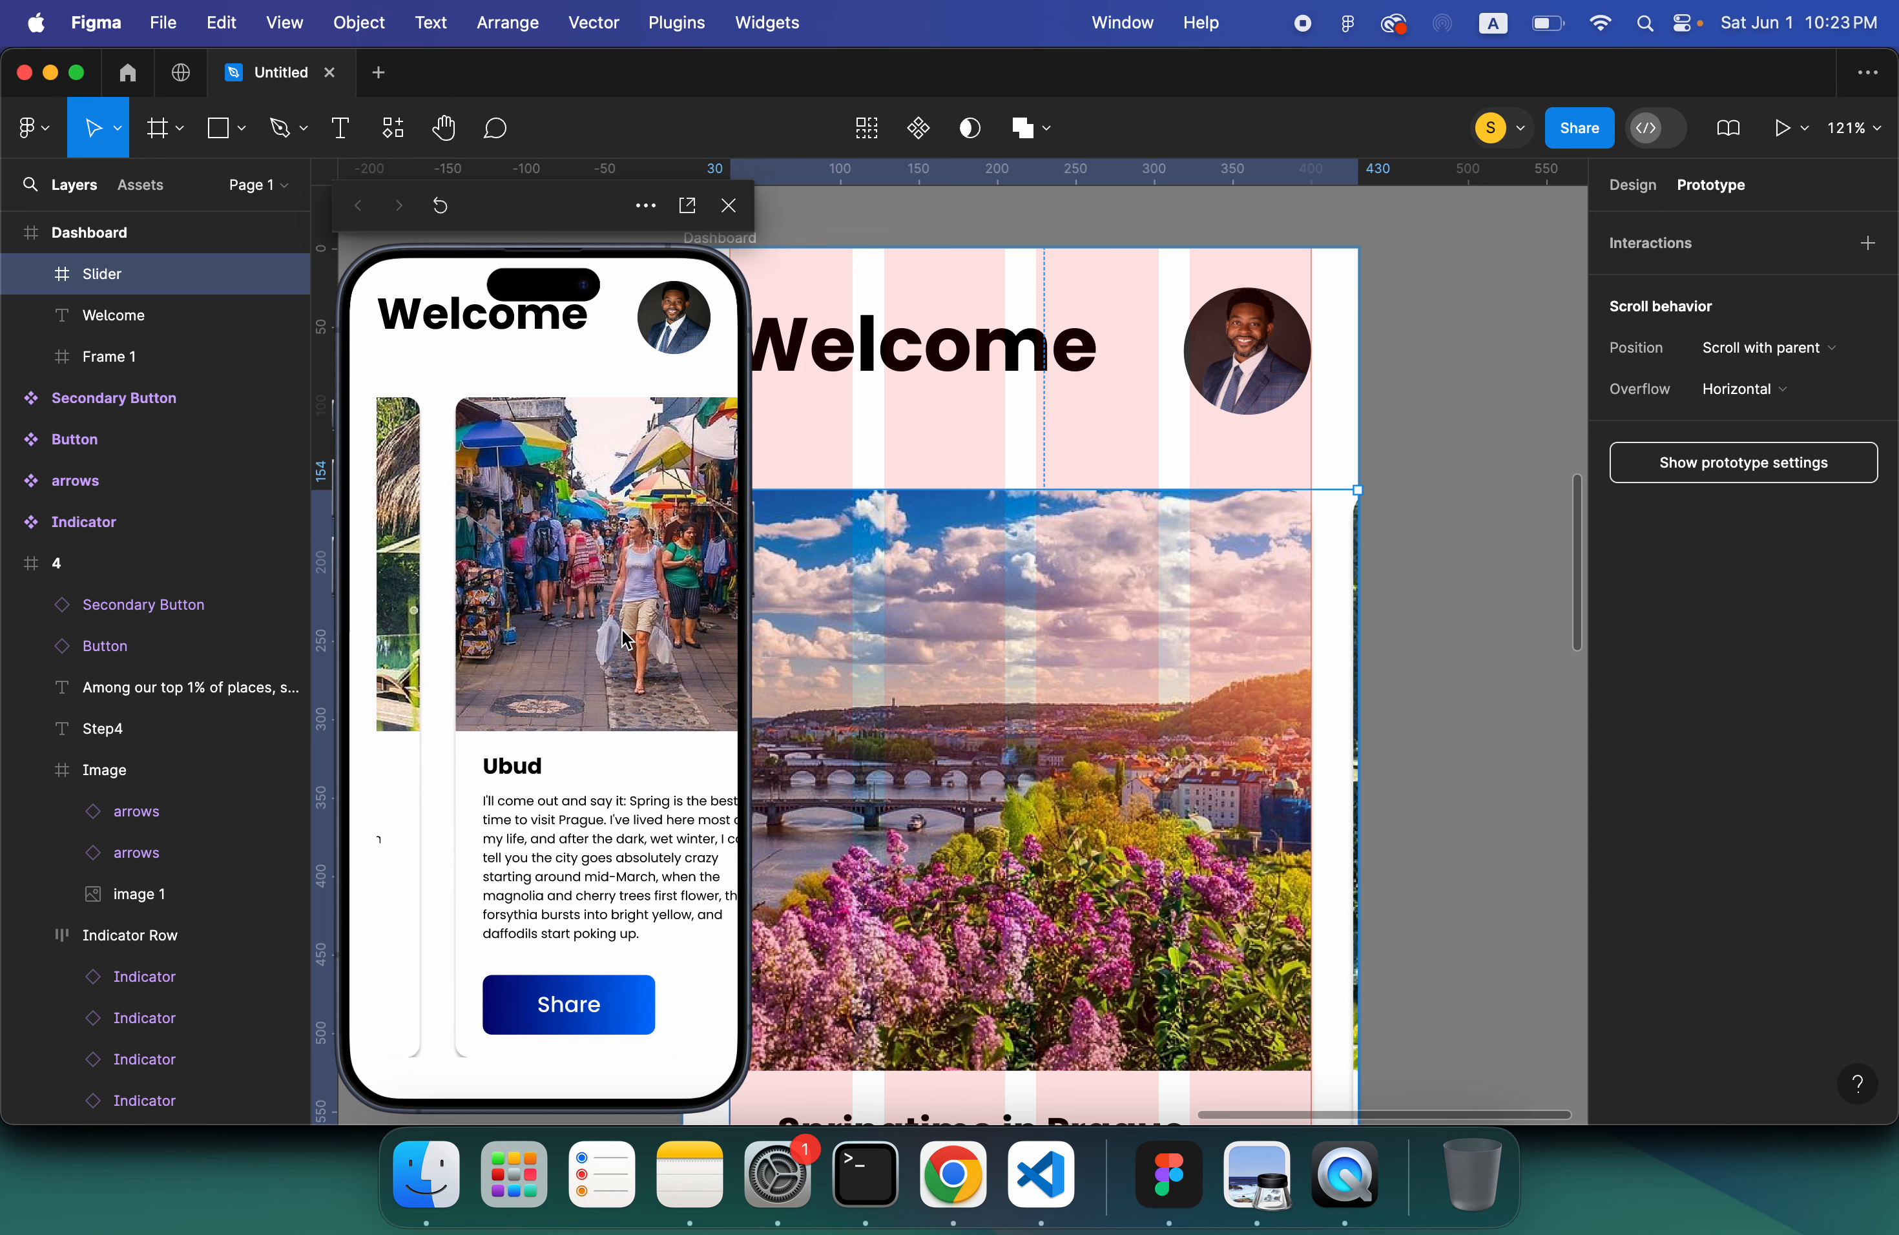
left_click_drag(627, 640, 451, 640)
left_click_drag(583, 625, 352, 627)
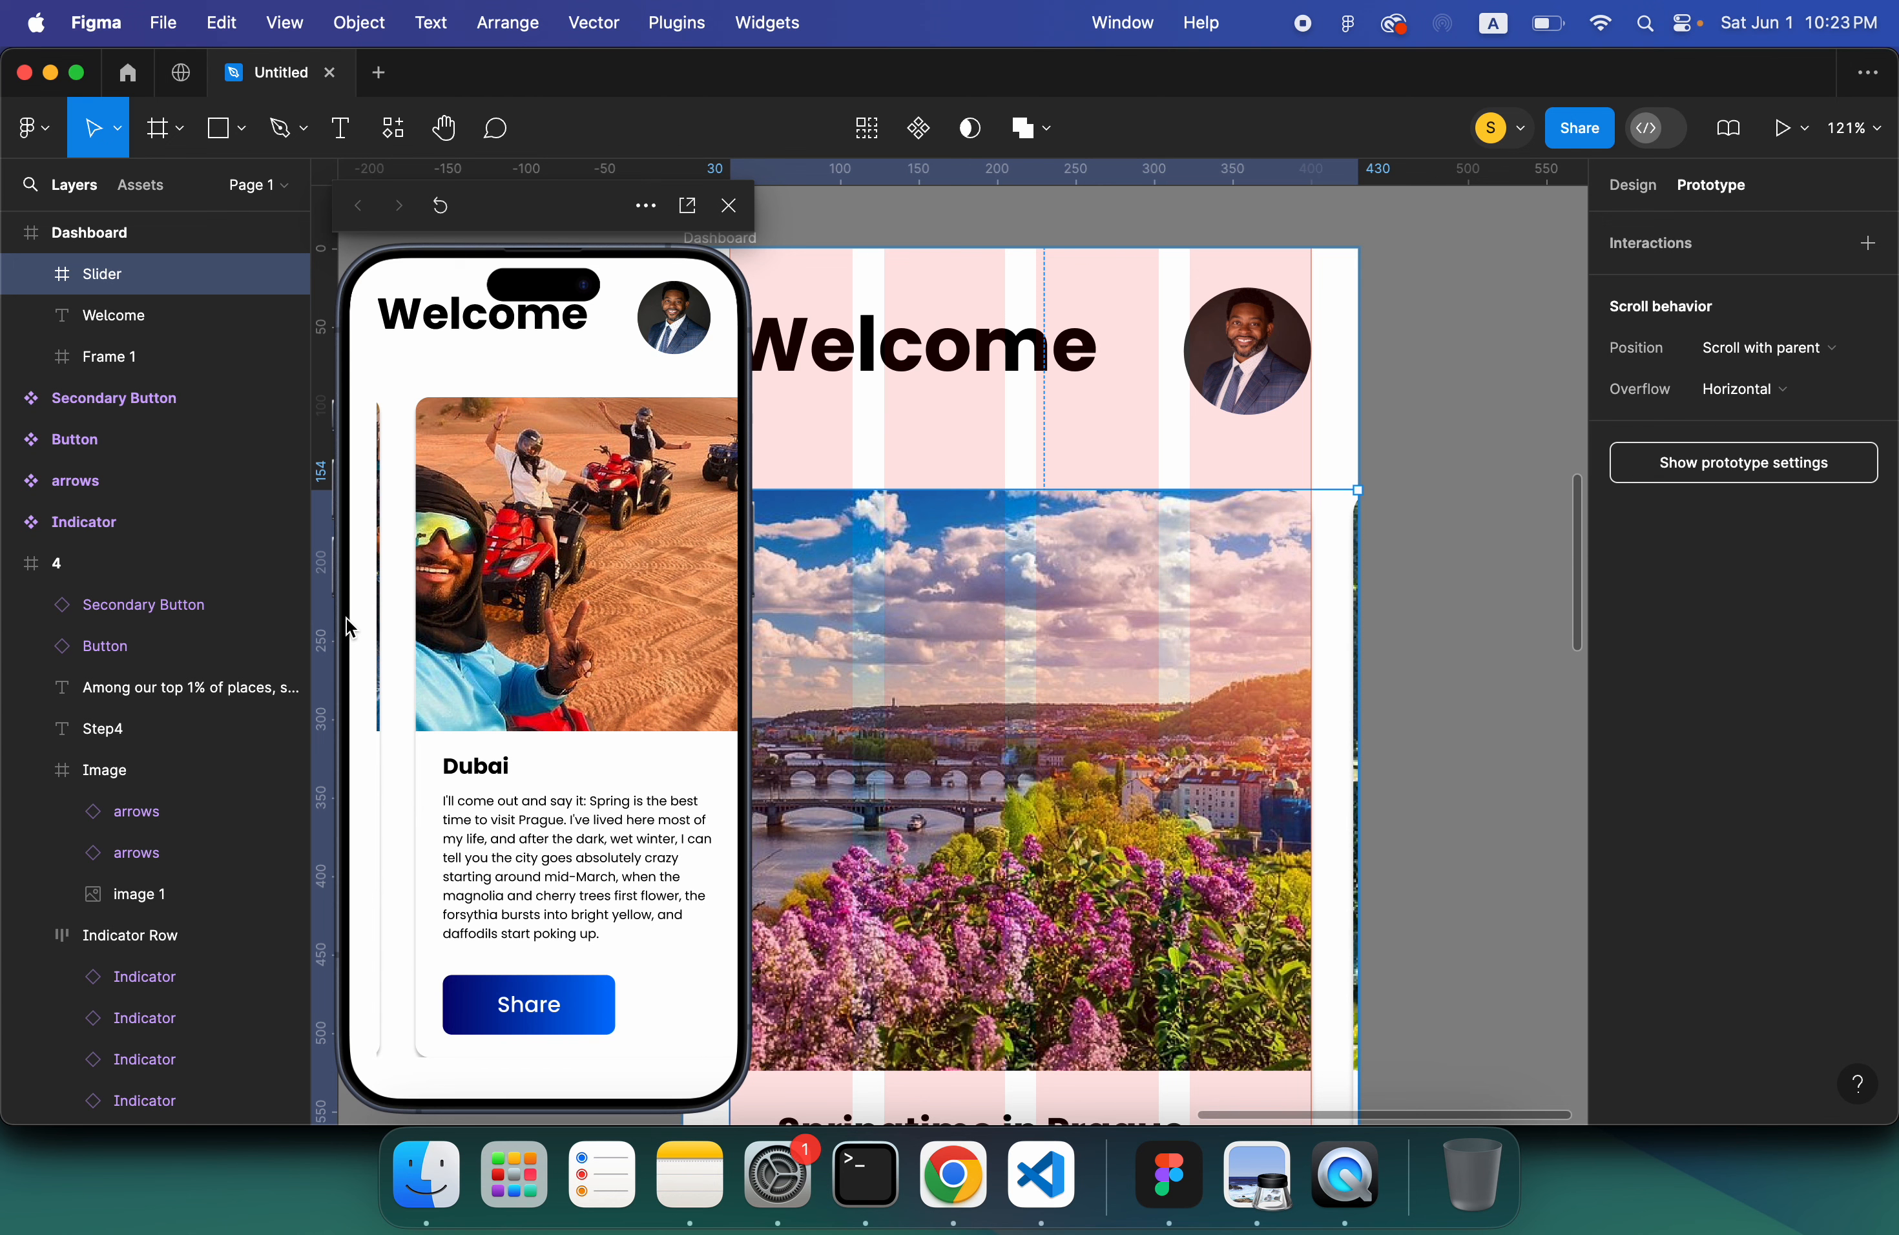